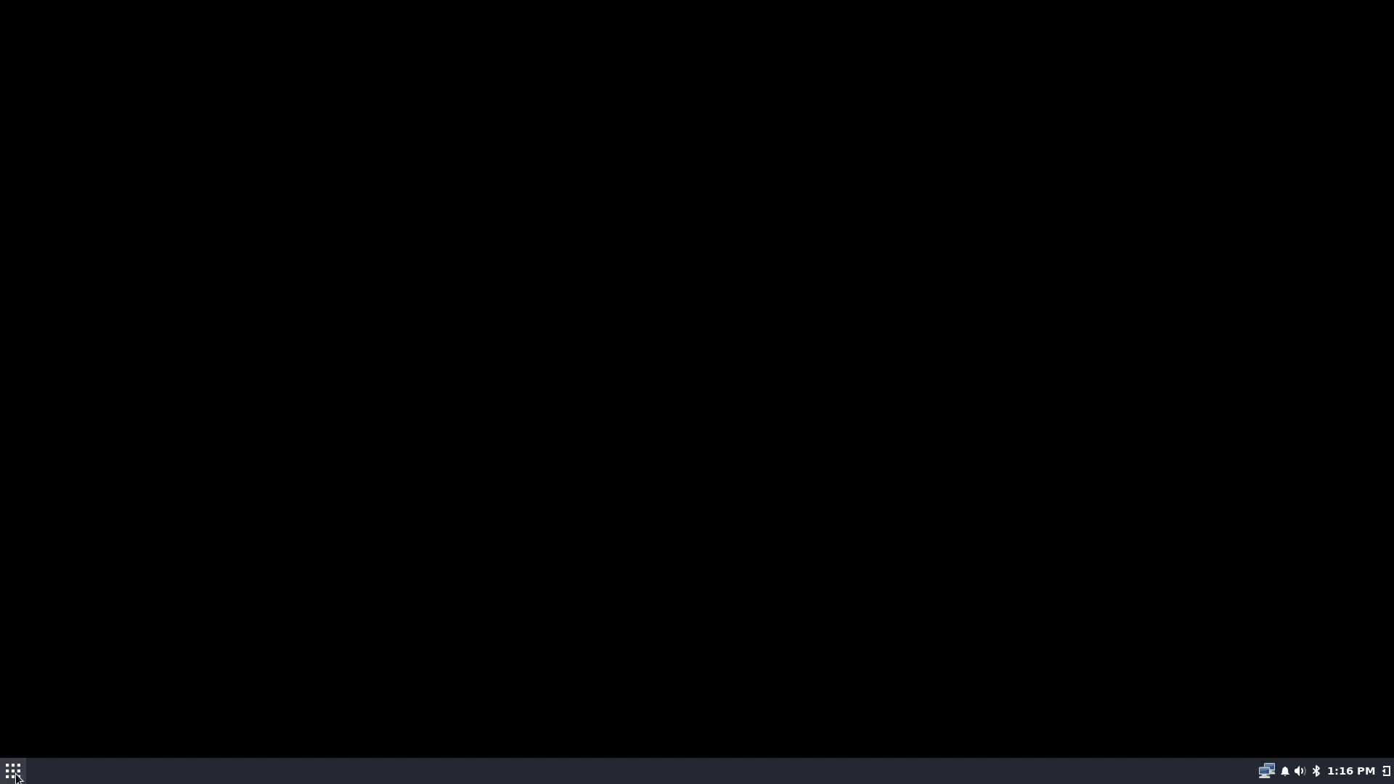
Step: Open Budgie Desktop Settings and the Budgie Control Center from the application menu
left_click(14, 771)
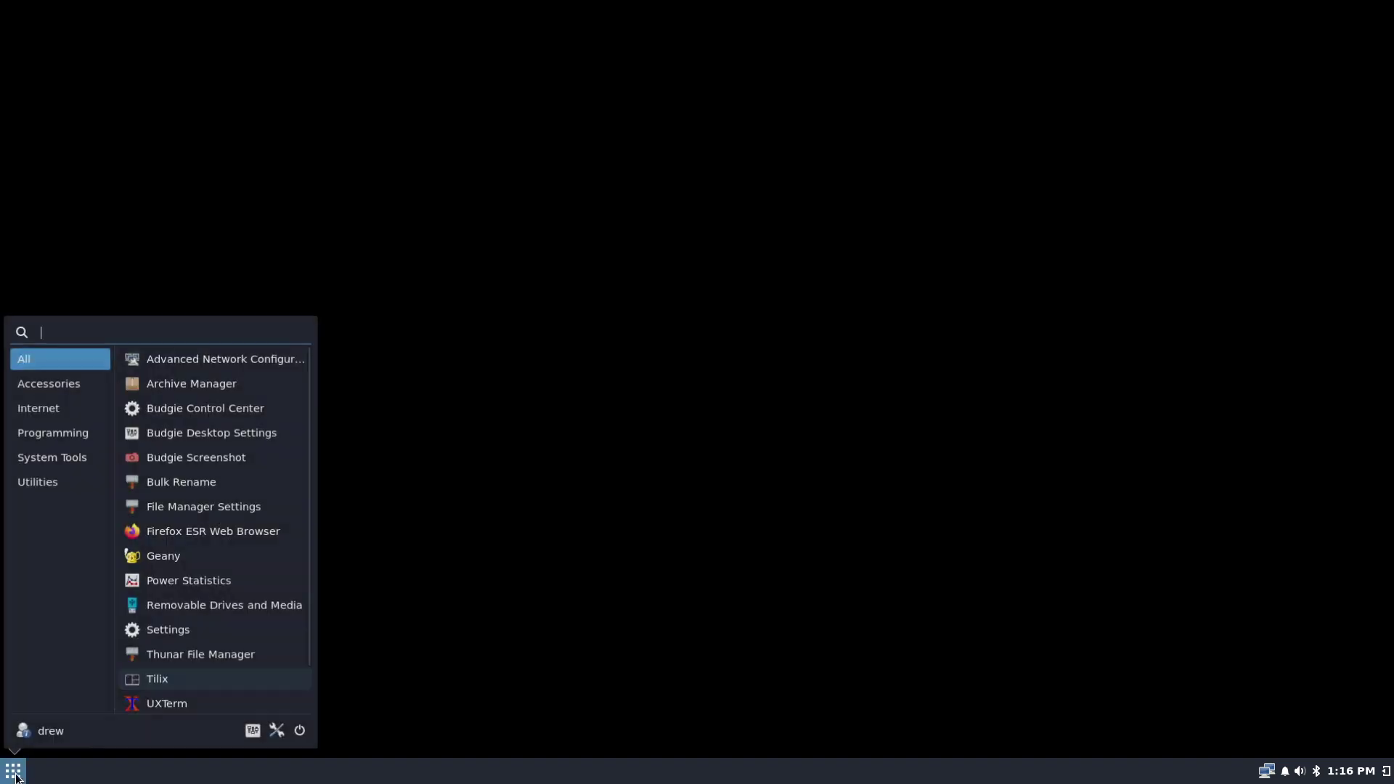
left_click(252, 731)
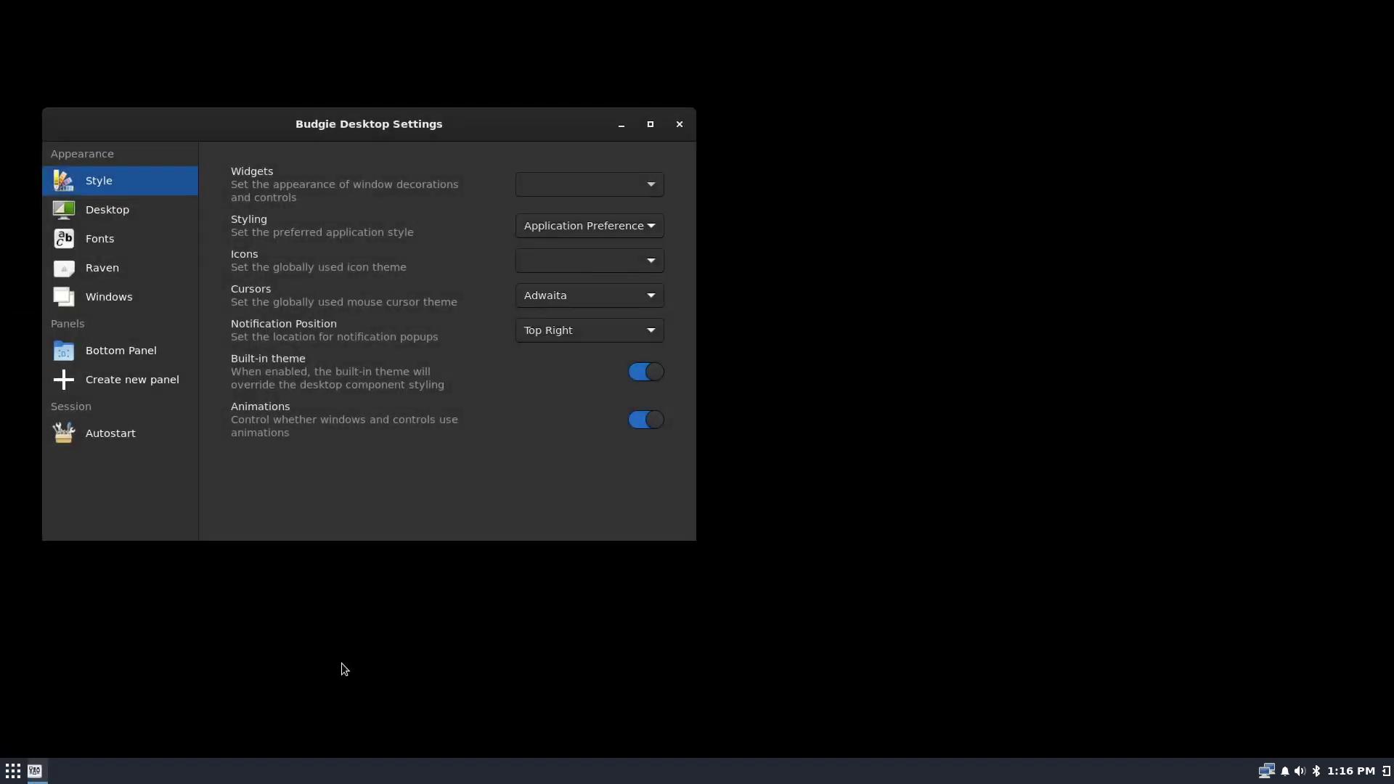
left_click(22, 775)
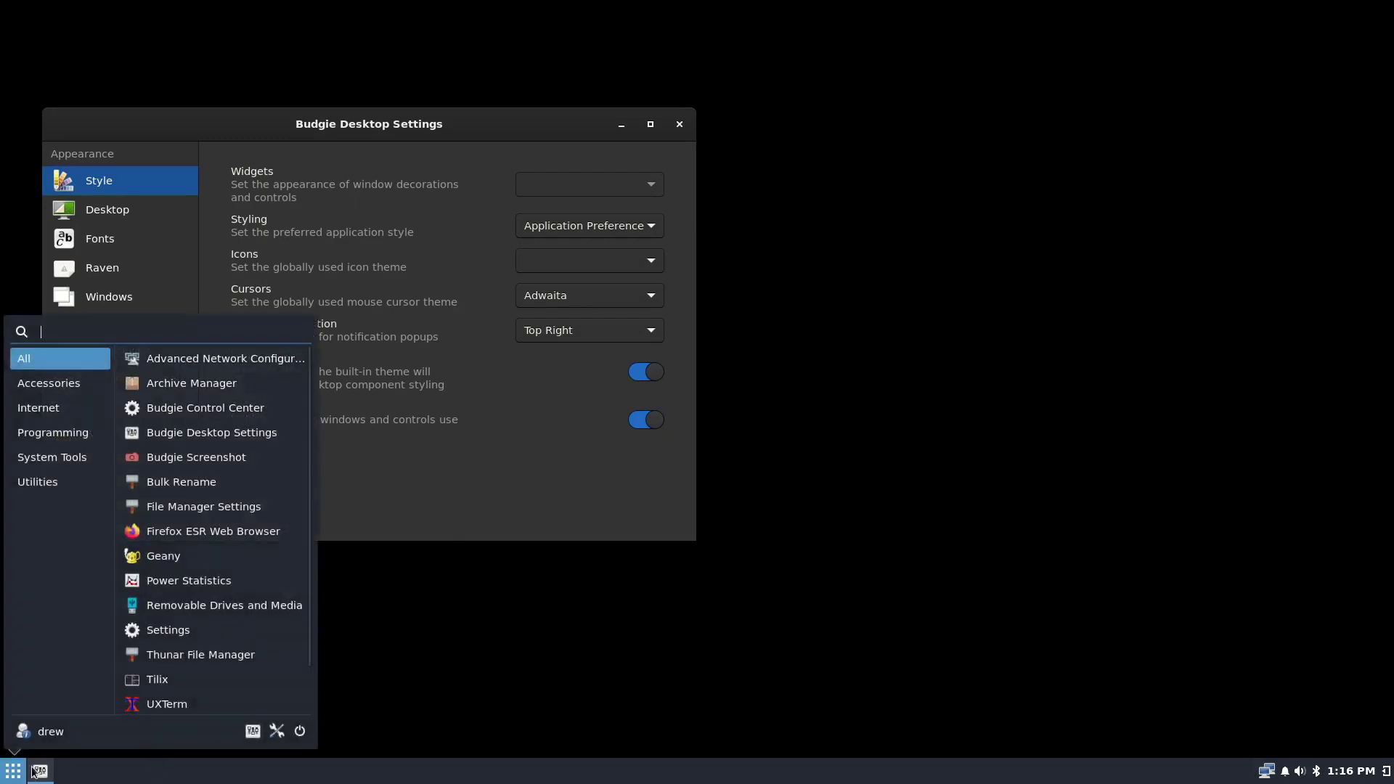
left_click(276, 729)
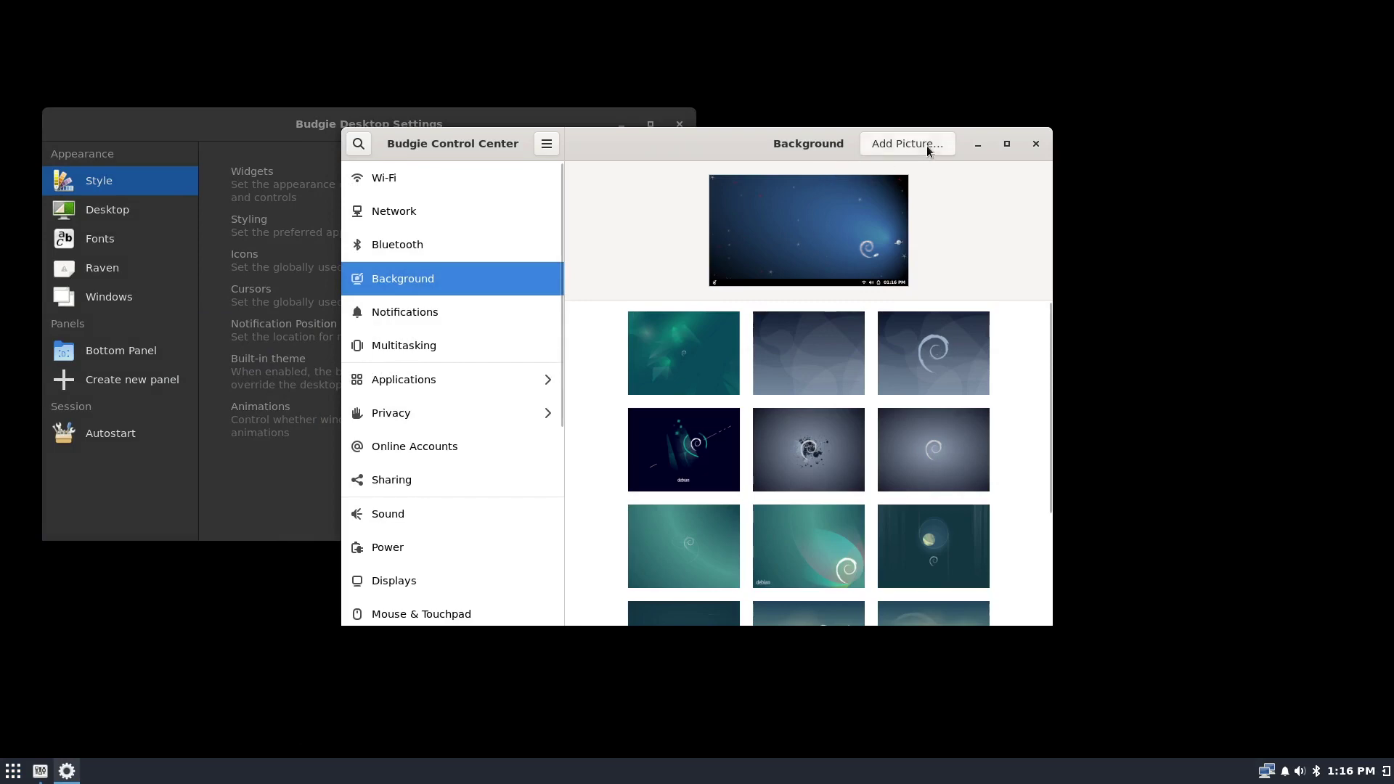
Step: Add the mountain-and-lake picture to Backgrounds, set it as wallpaper, and close Control Center
left_click(926, 145)
double_click(503, 126)
left_click(693, 346)
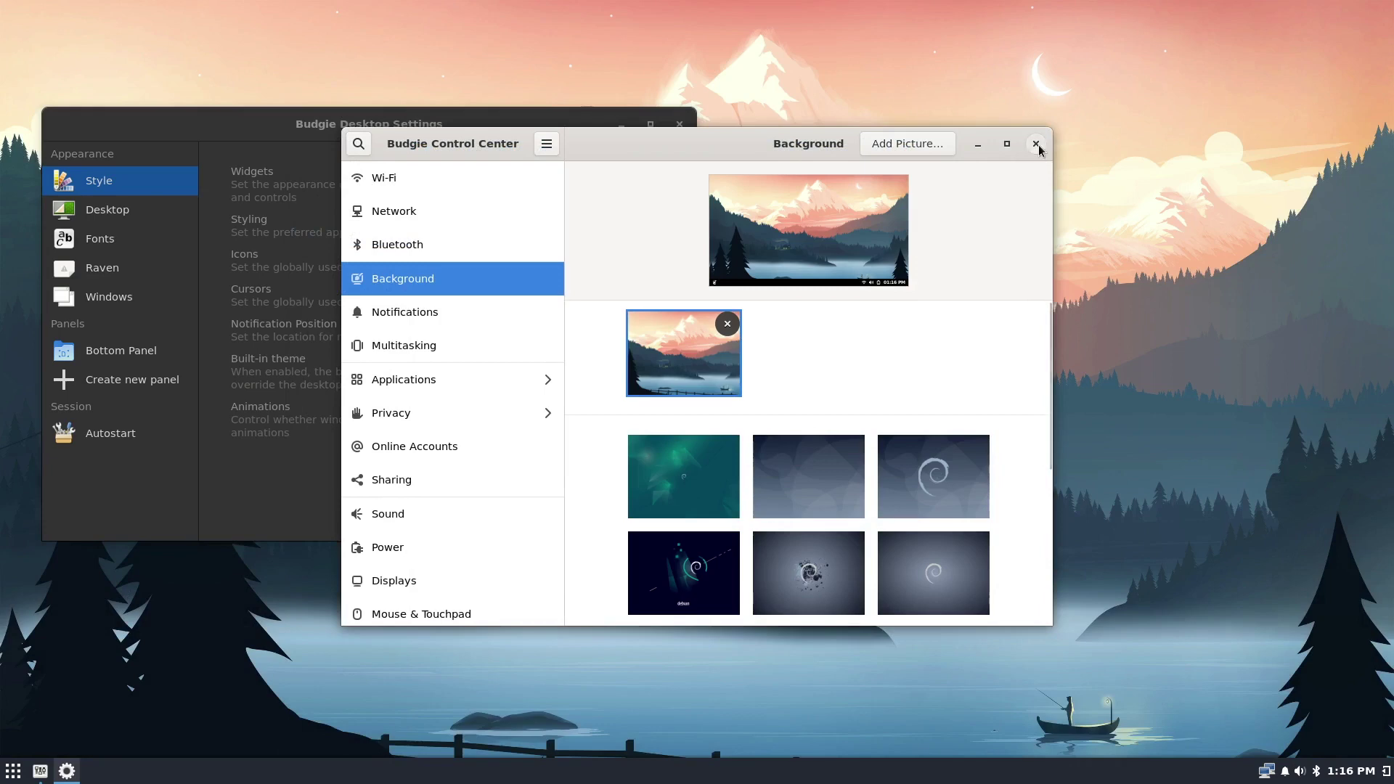
left_click(1035, 143)
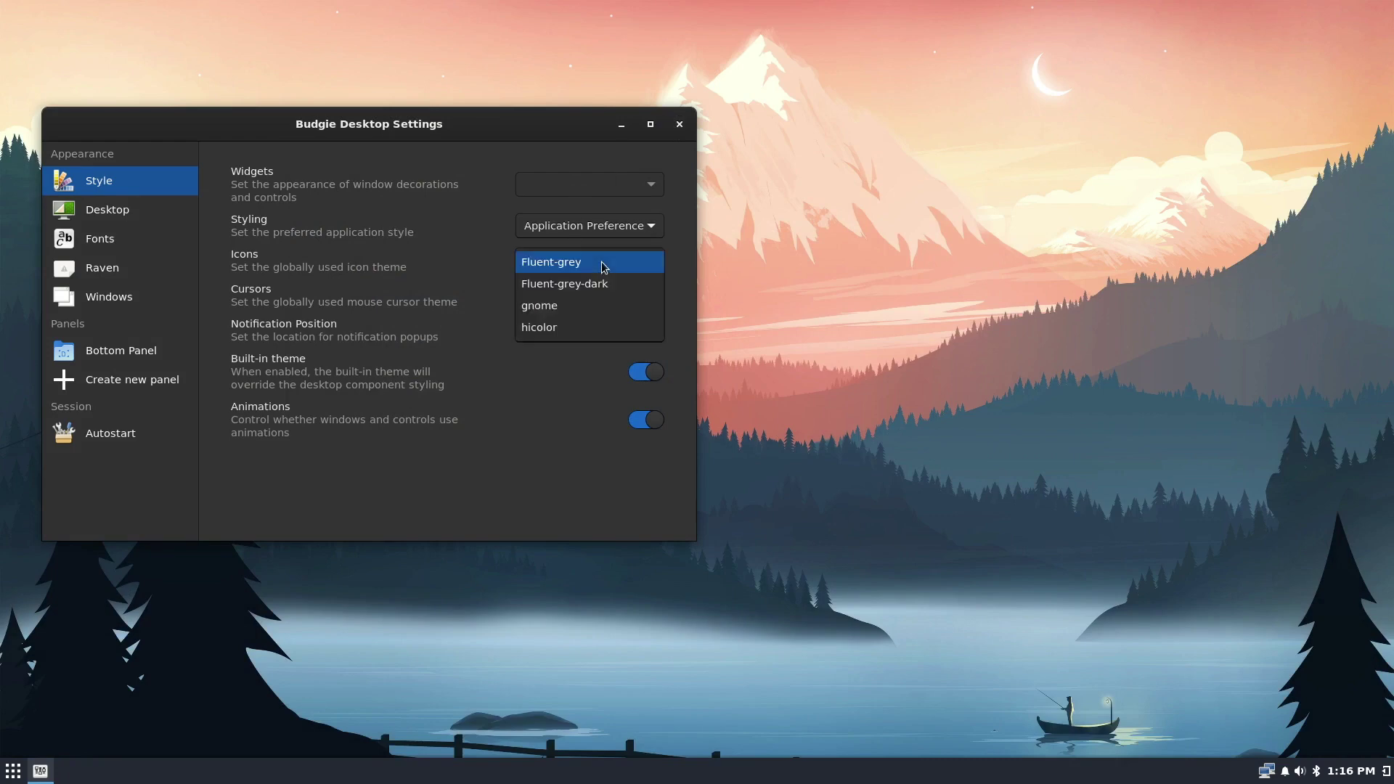
Step: Use Fluent-grey-dark icons, turn off the built-in theme, and show the Bottom Panel applets
left_click(598, 262)
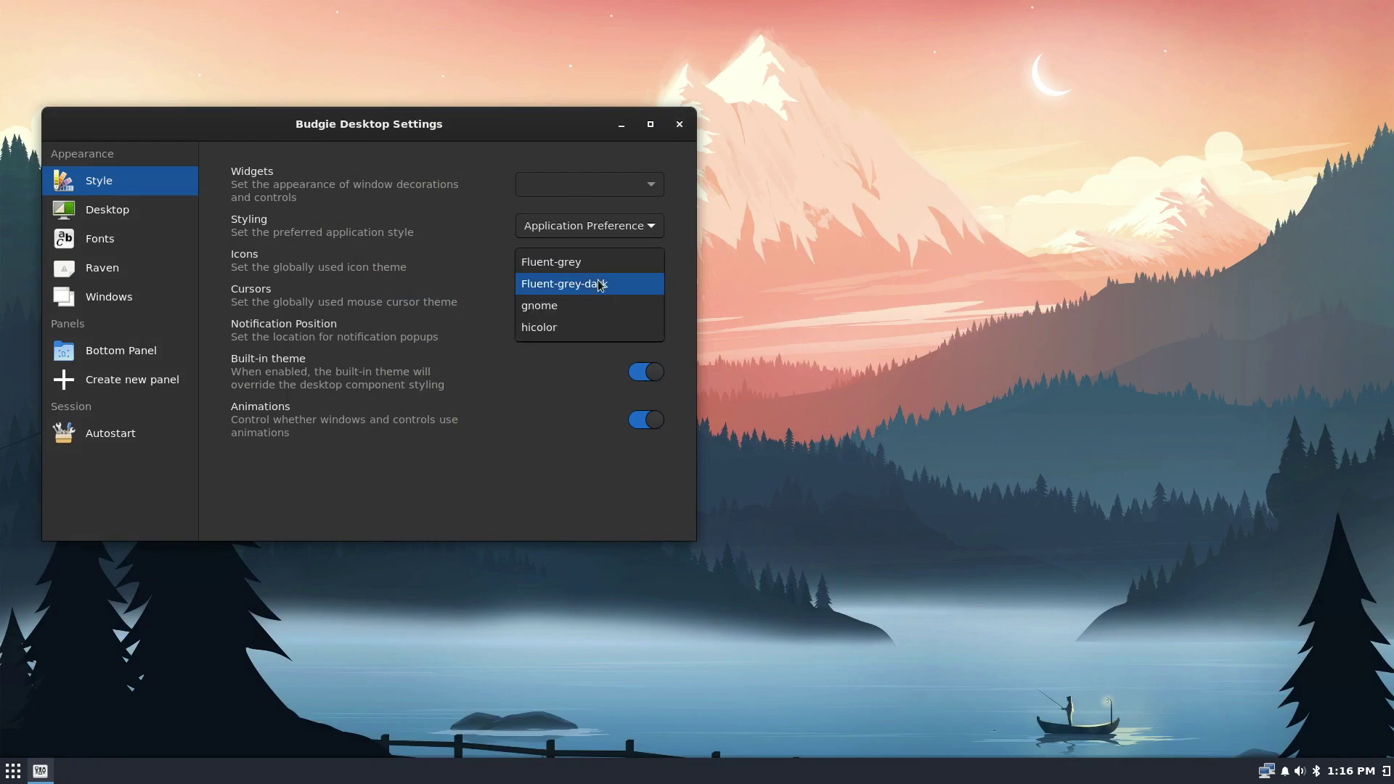
left_click(600, 284)
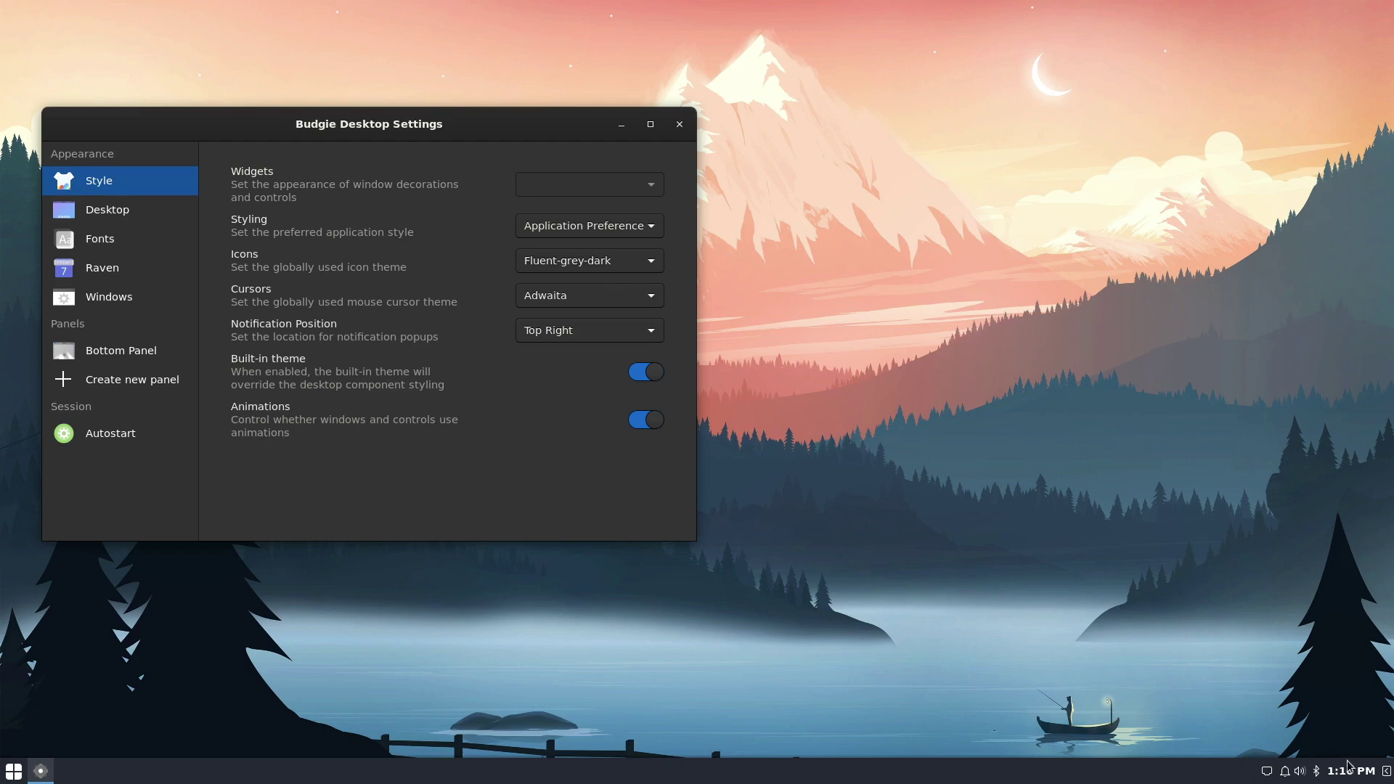
left_click(652, 374)
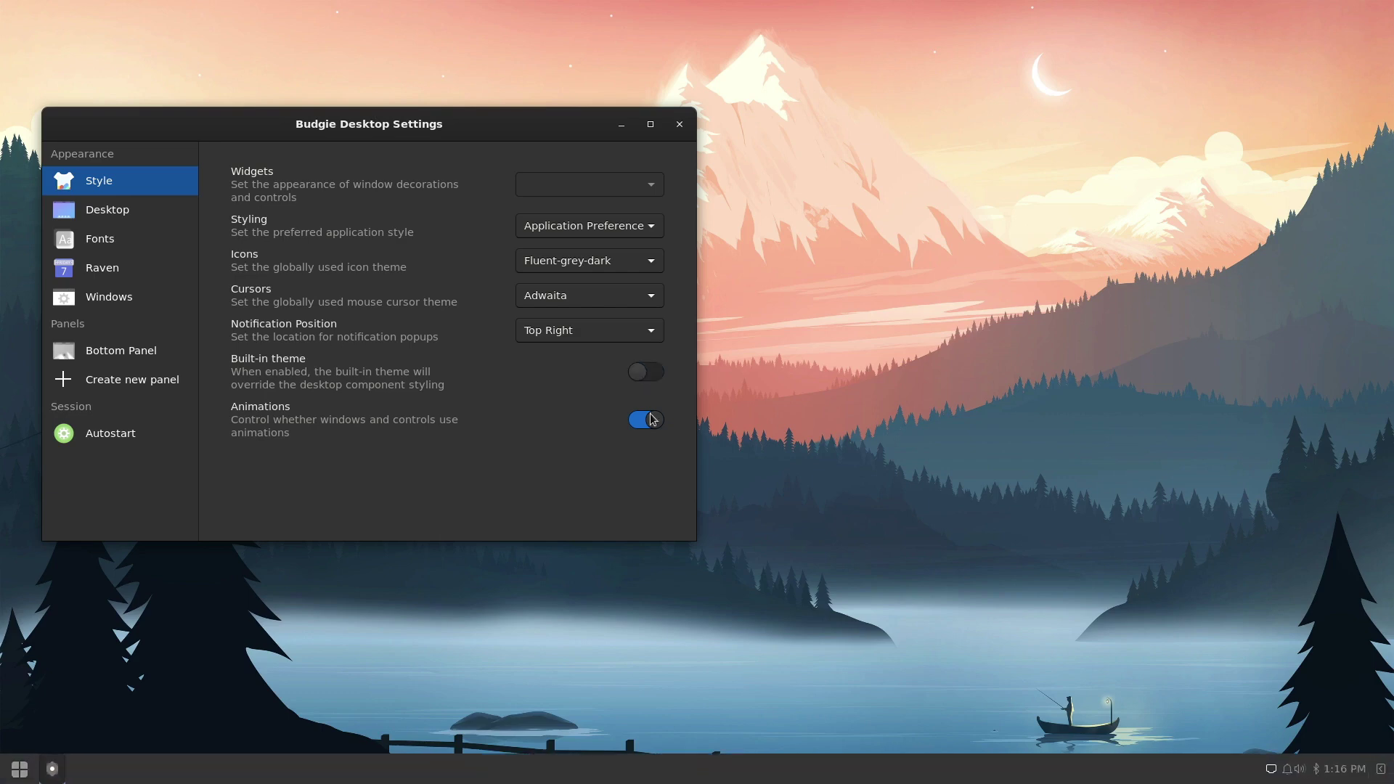
left_click(118, 354)
Step: Move the Clock applet up into the bottom panel's Center section
left_click(265, 371)
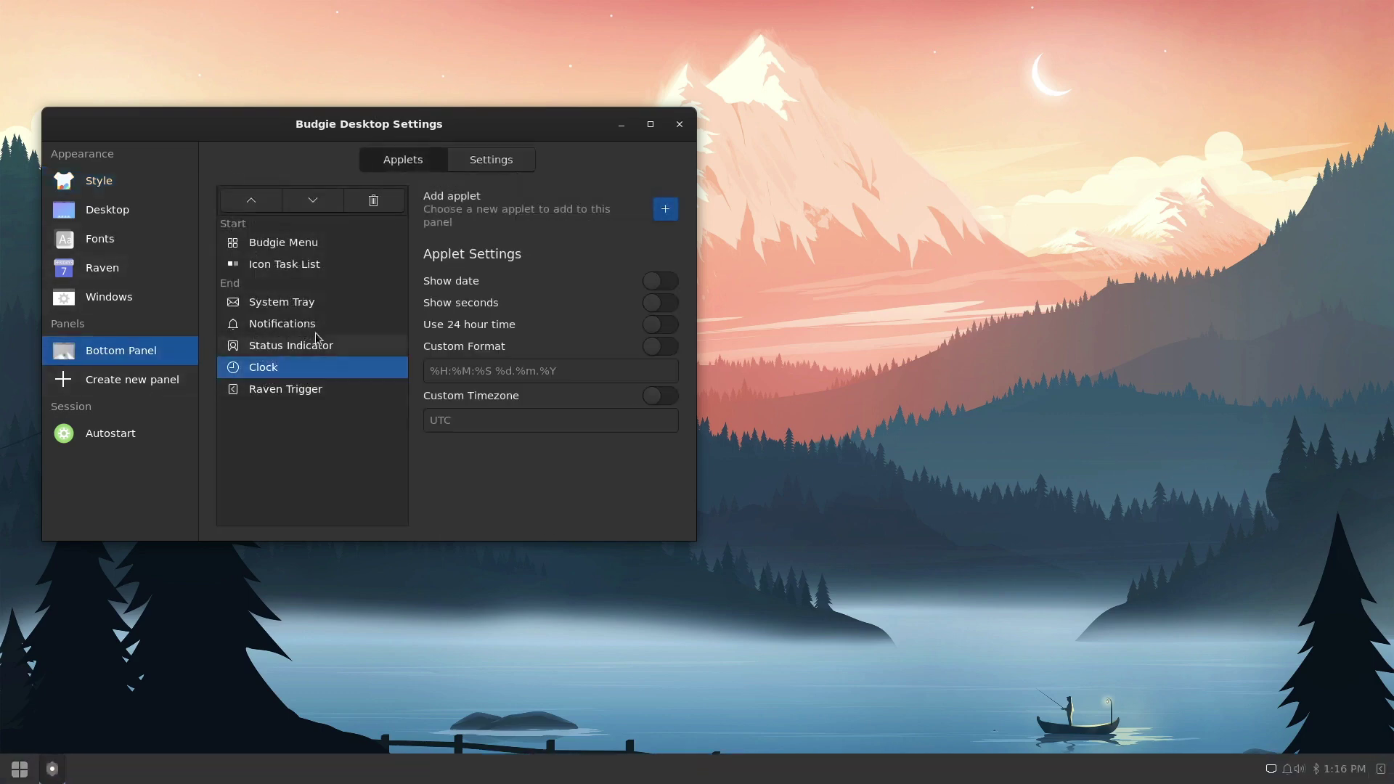
left_click(251, 203)
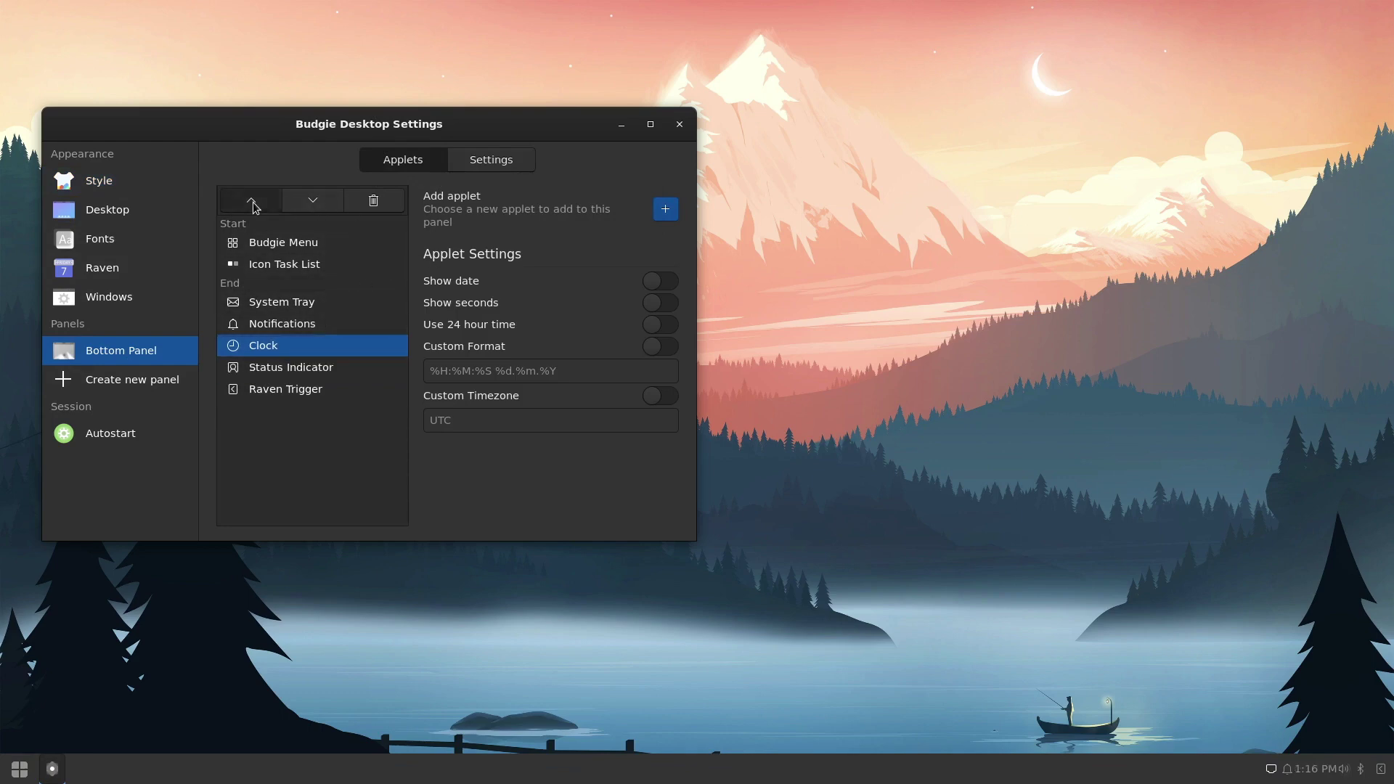
left_click(252, 205)
left_click(254, 207)
left_click(254, 207)
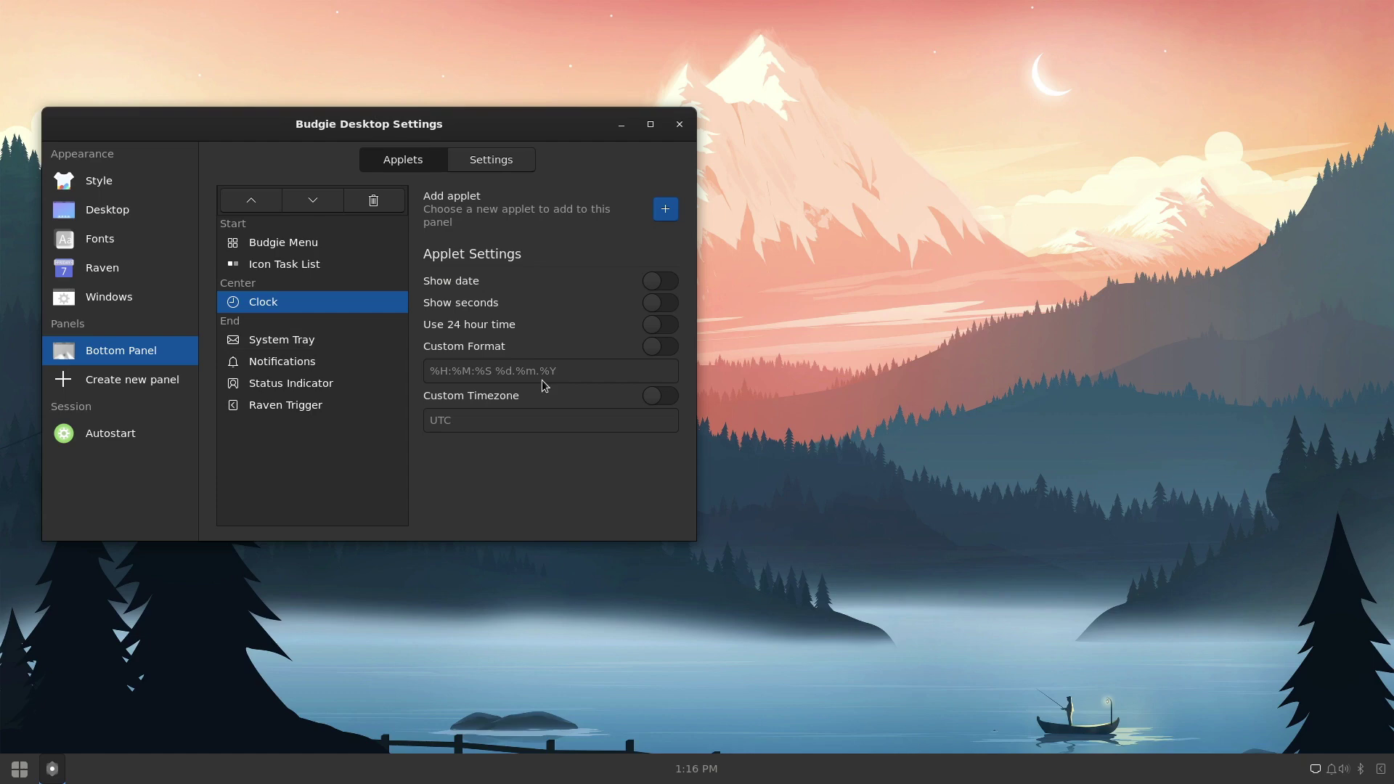
Step: Return to Style, close Budgie Desktop Settings, and bring up the application menu
left_click(122, 180)
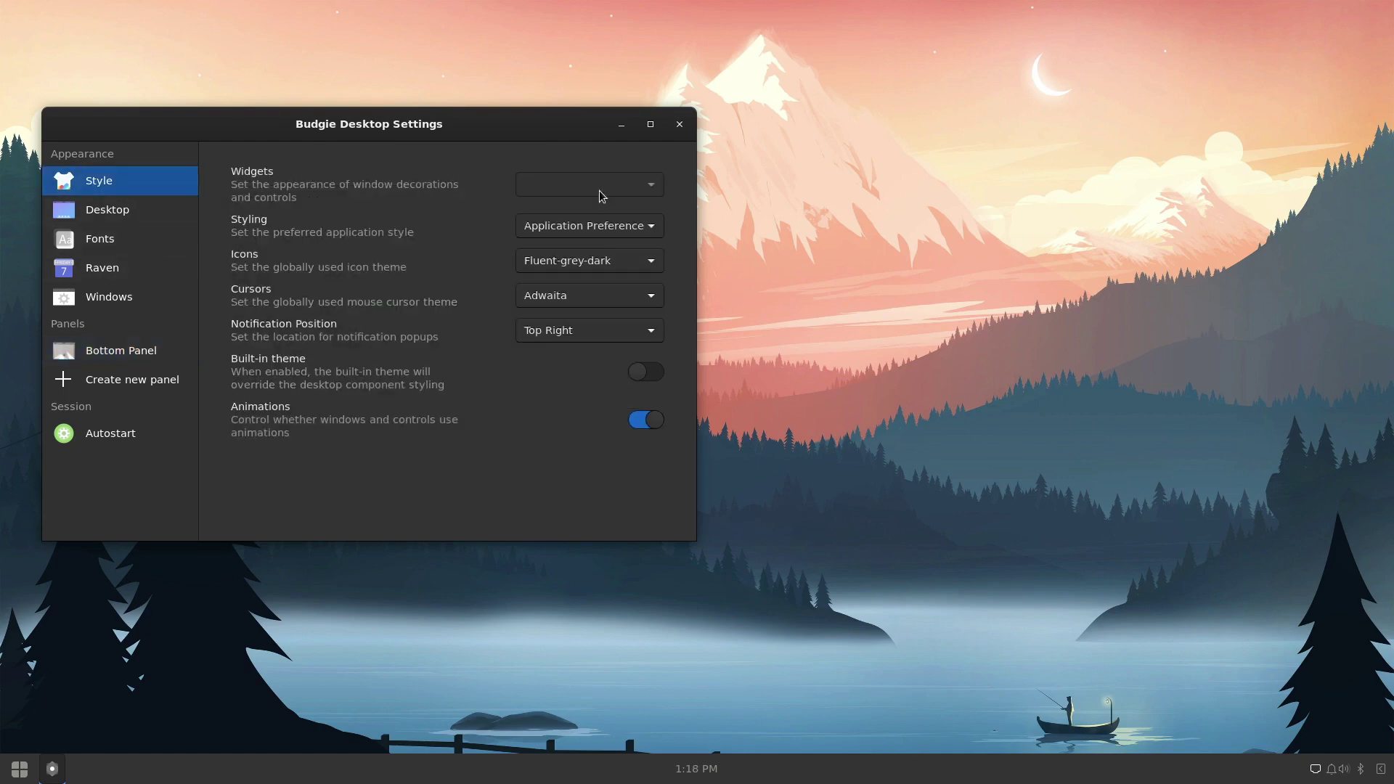
left_click(679, 124)
left_click(22, 770)
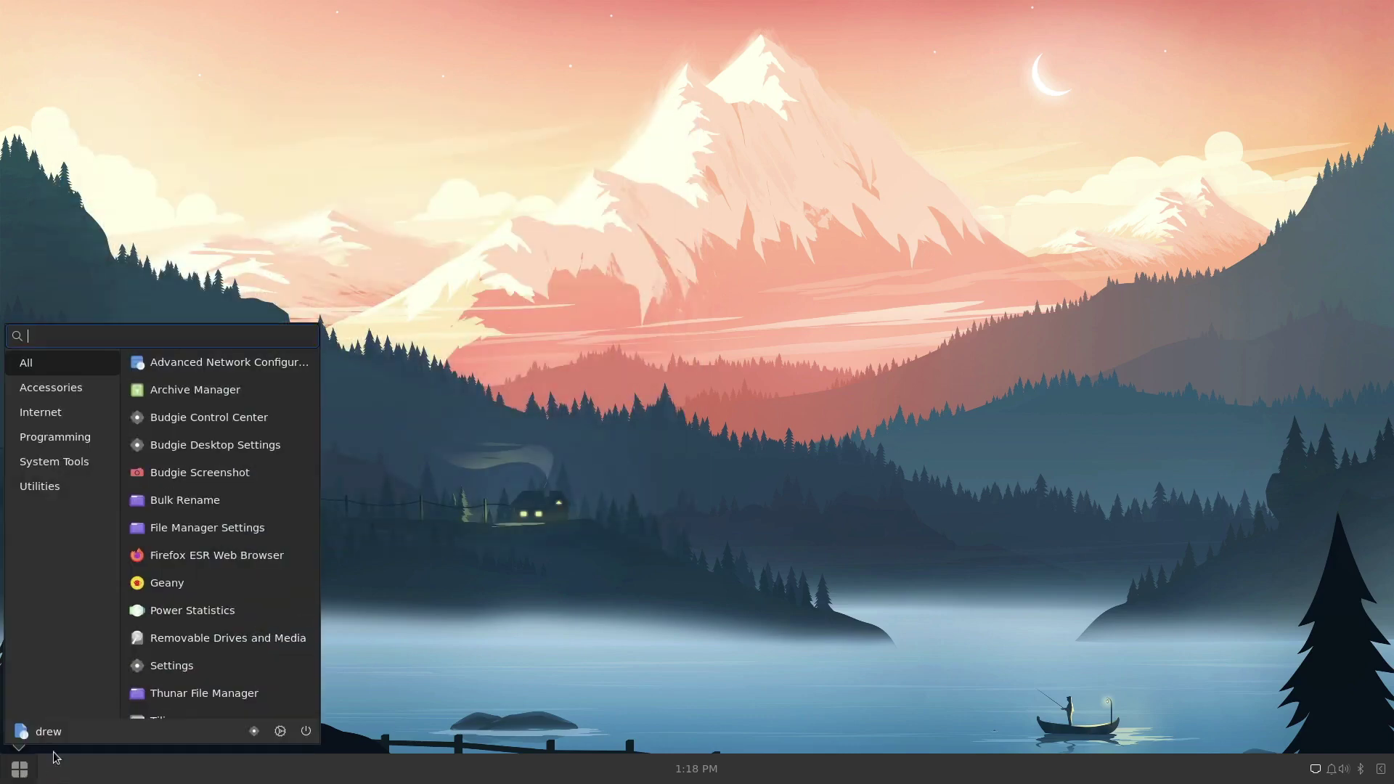
Step: Launch Firefox ESR, close its settings tab, and view the Colloid README's Requirements section
left_click(195, 555)
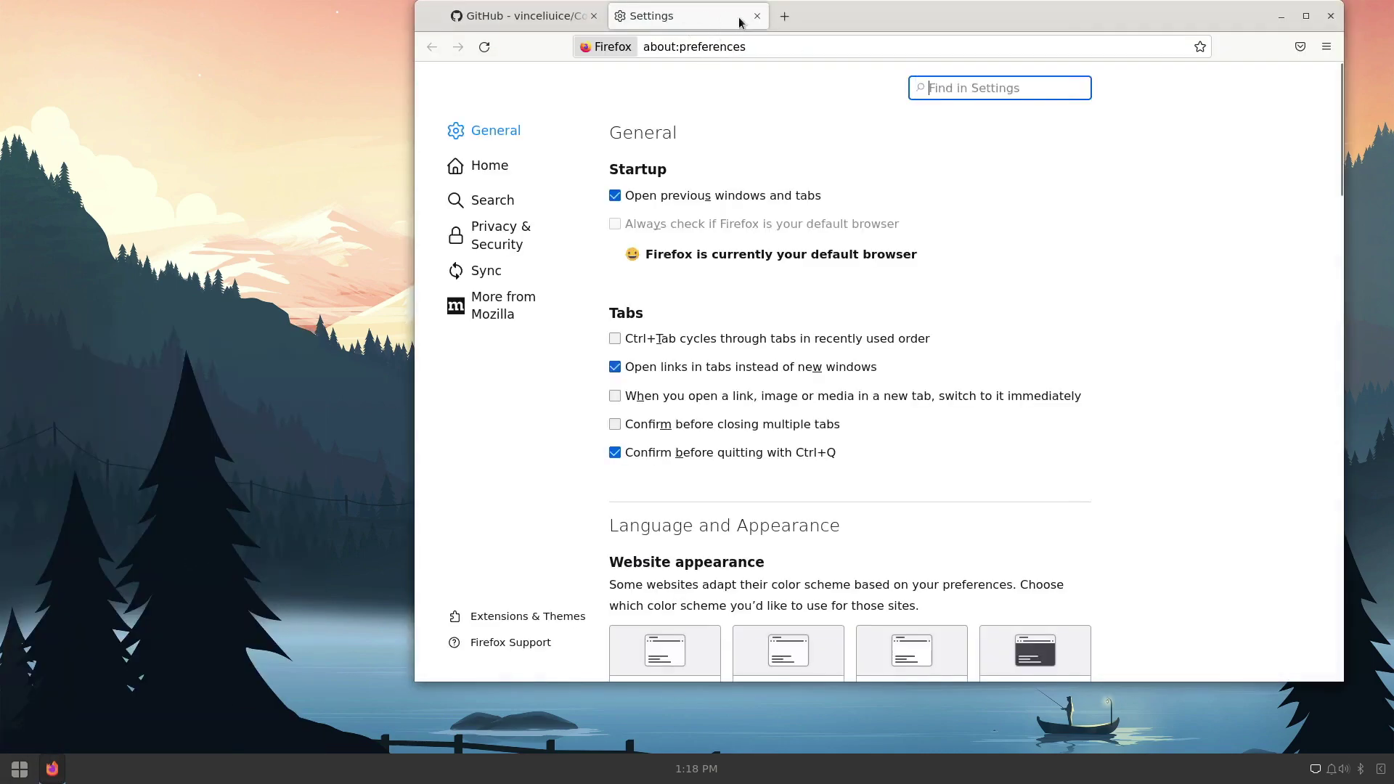
left_click(756, 16)
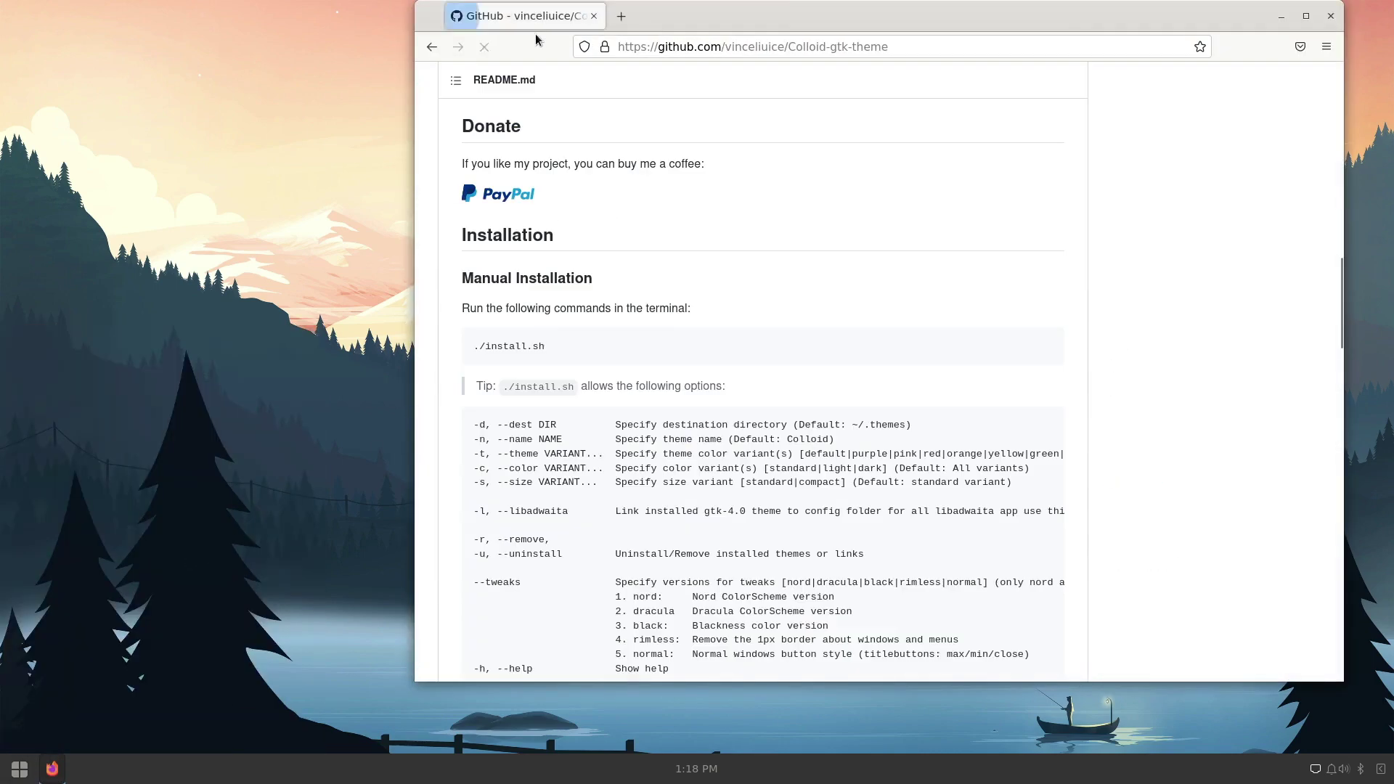
scroll(646, 281, "up", 10)
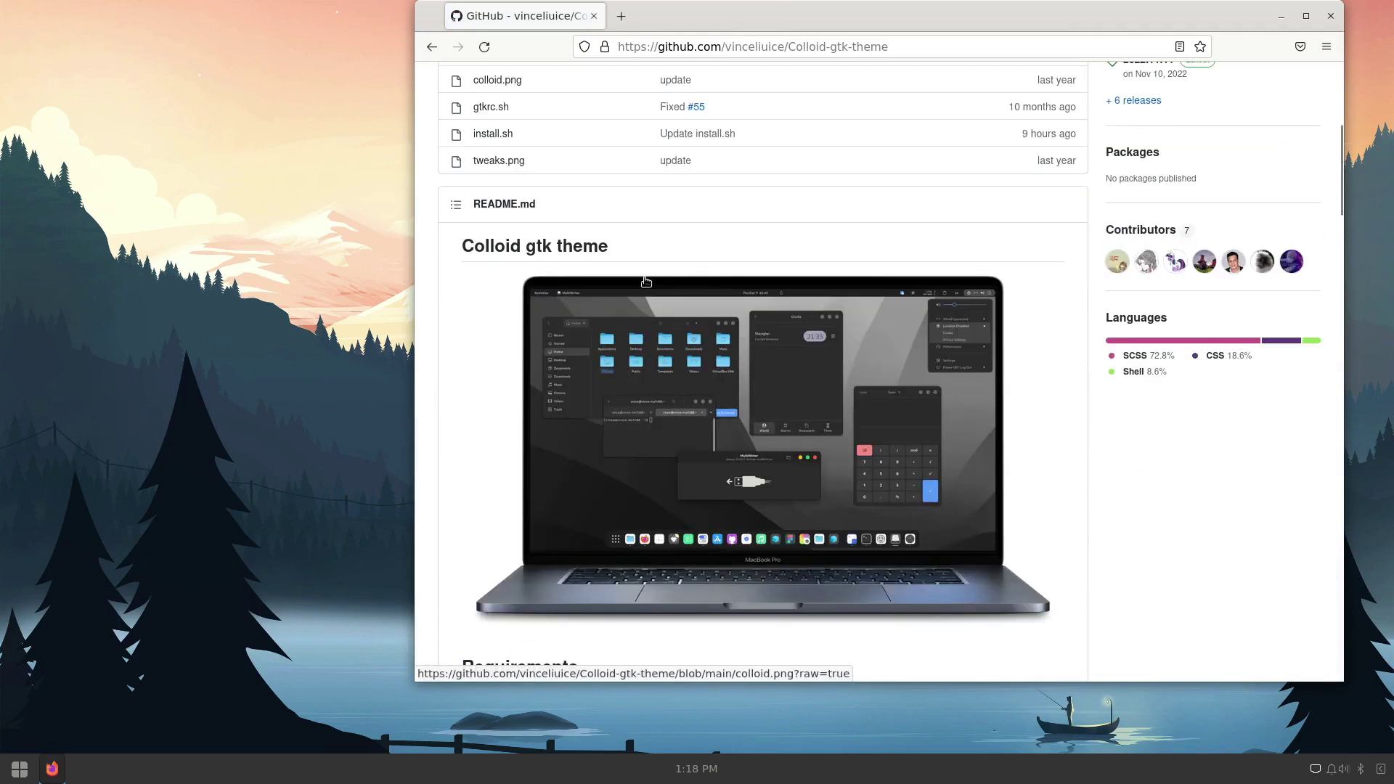
scroll(645, 281, "down", 5)
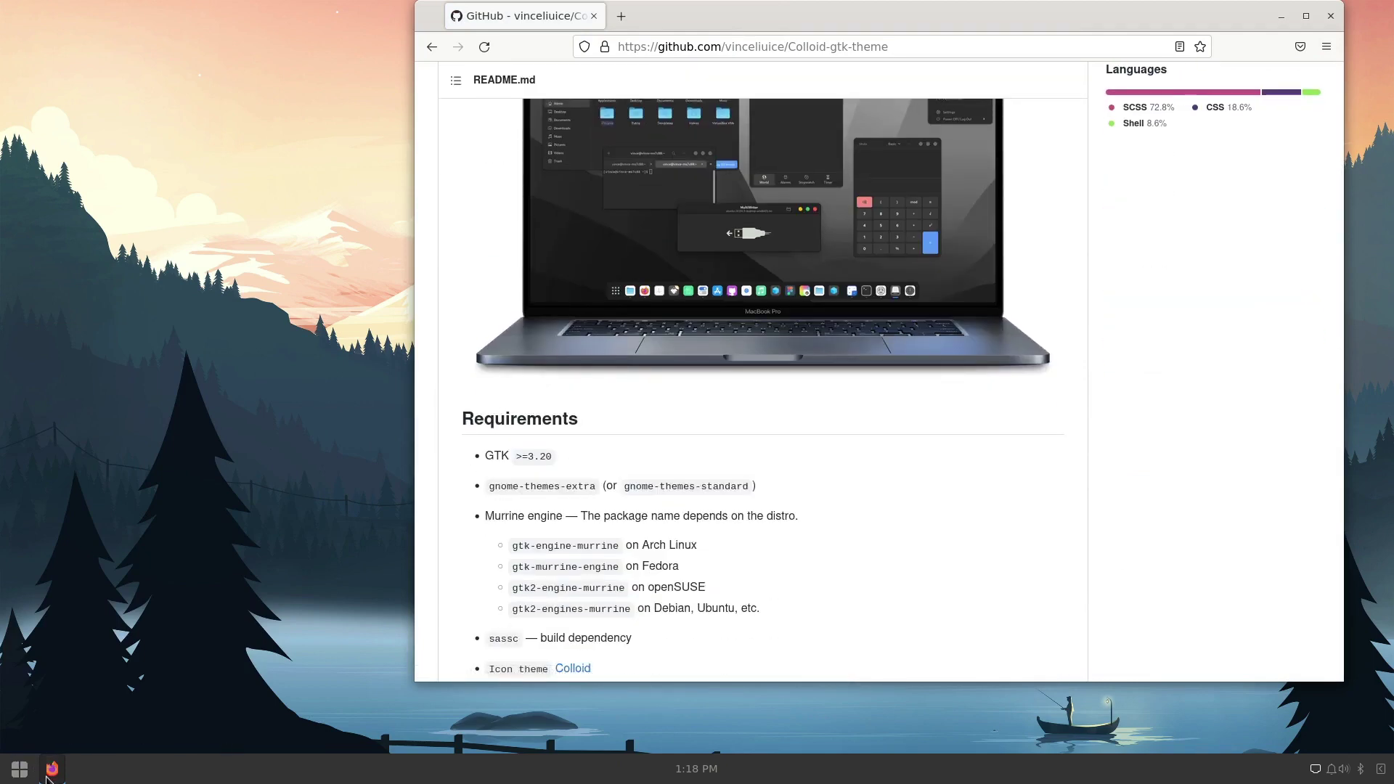
mouse_move(60, 773)
left_click(23, 774)
Step: Launch Tilix, pin it as a panel favourite, and place its window at the upper left
scroll(181, 623, "down", 3)
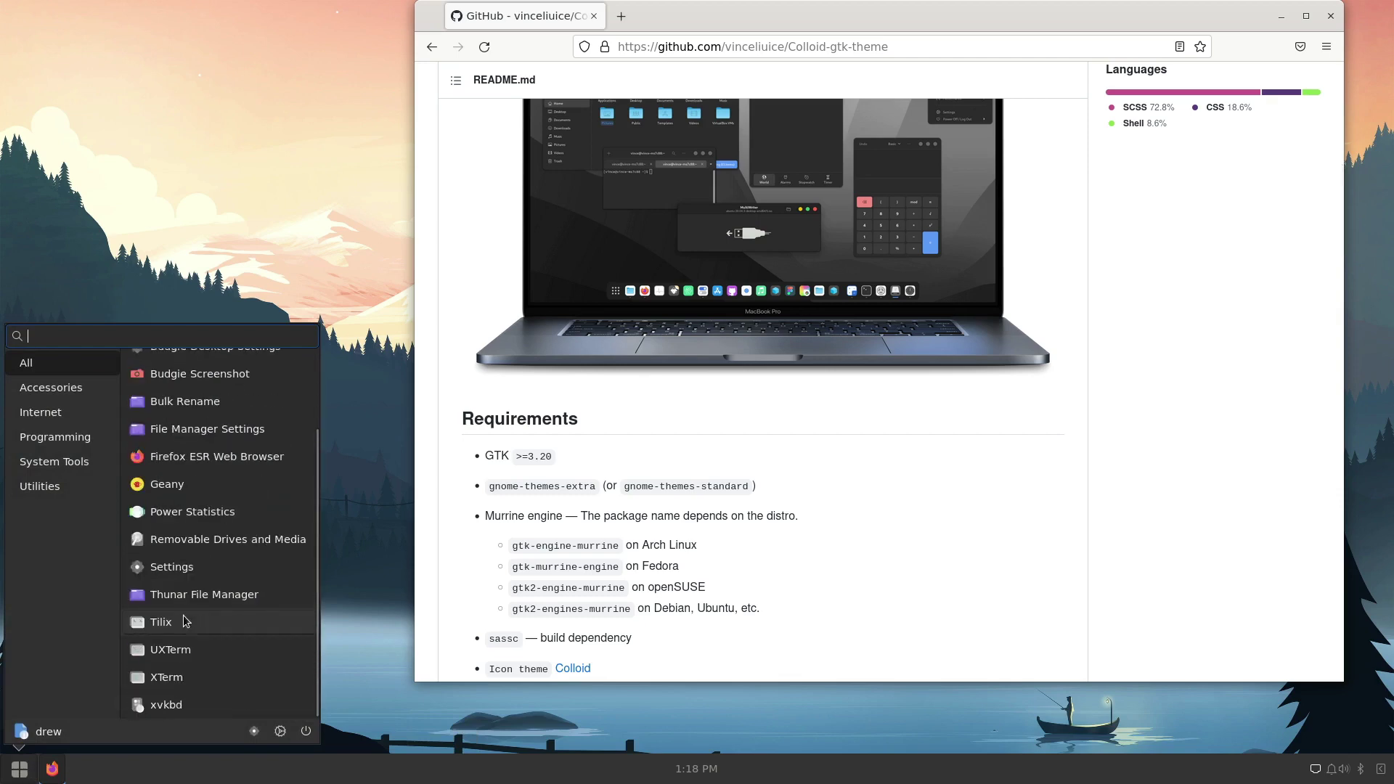
left_click(161, 622)
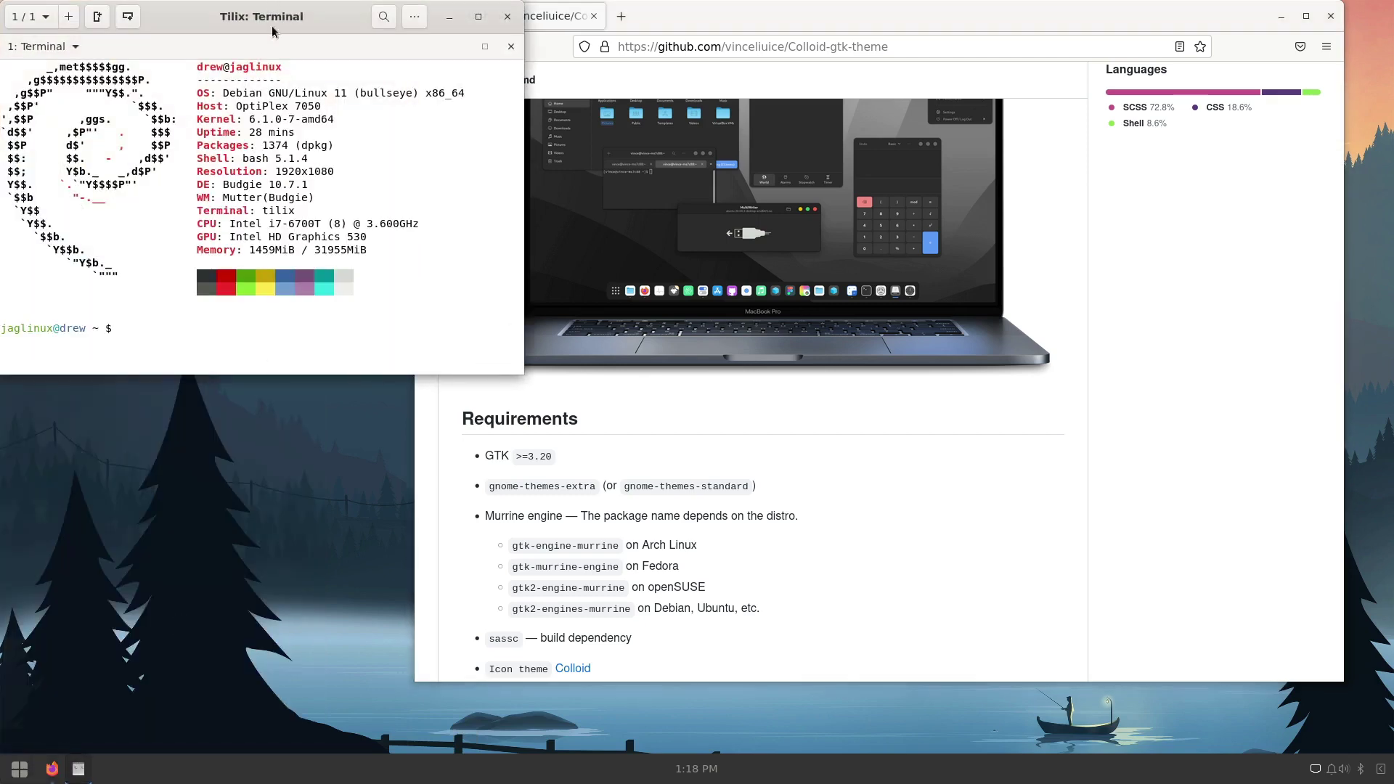
left_click_drag(344, 39, 1029, 257)
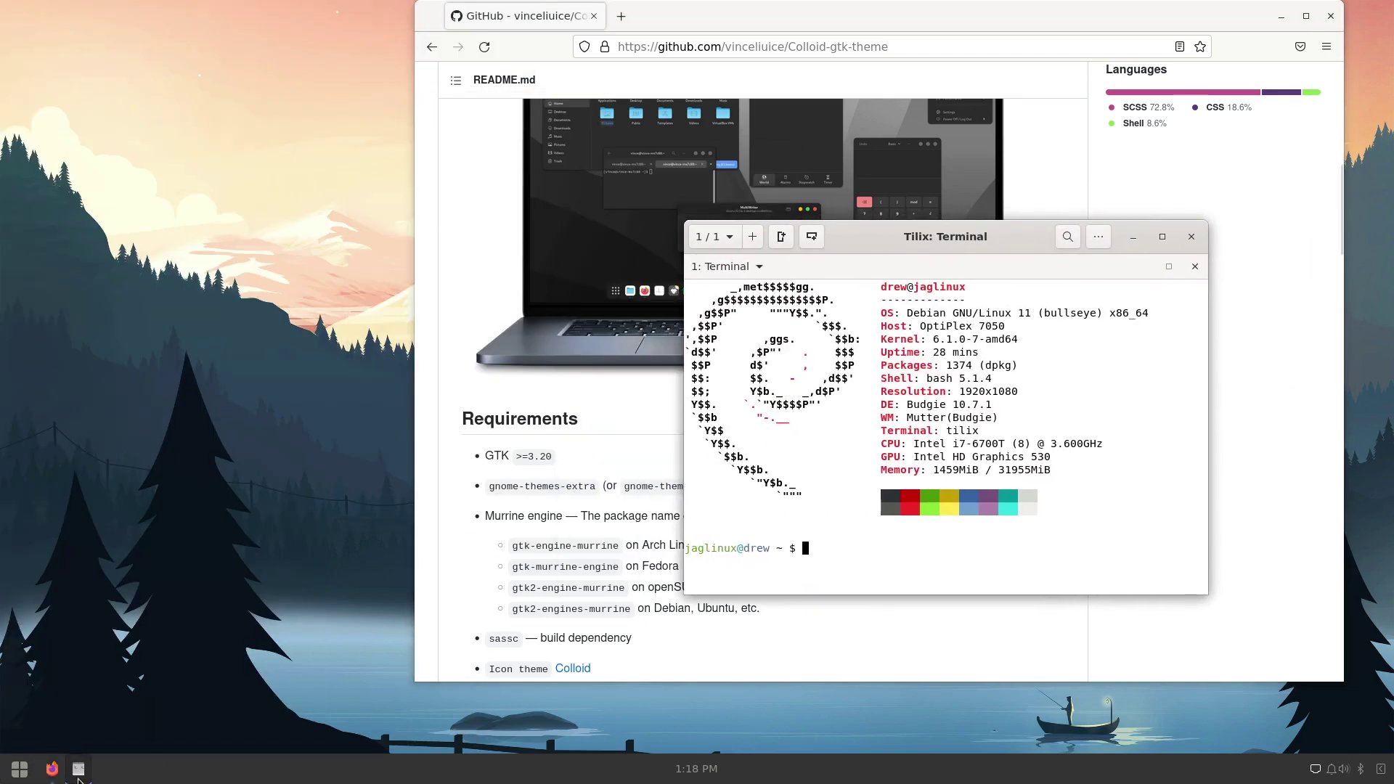
left_click(78, 771)
left_click(78, 771)
right_click(78, 771)
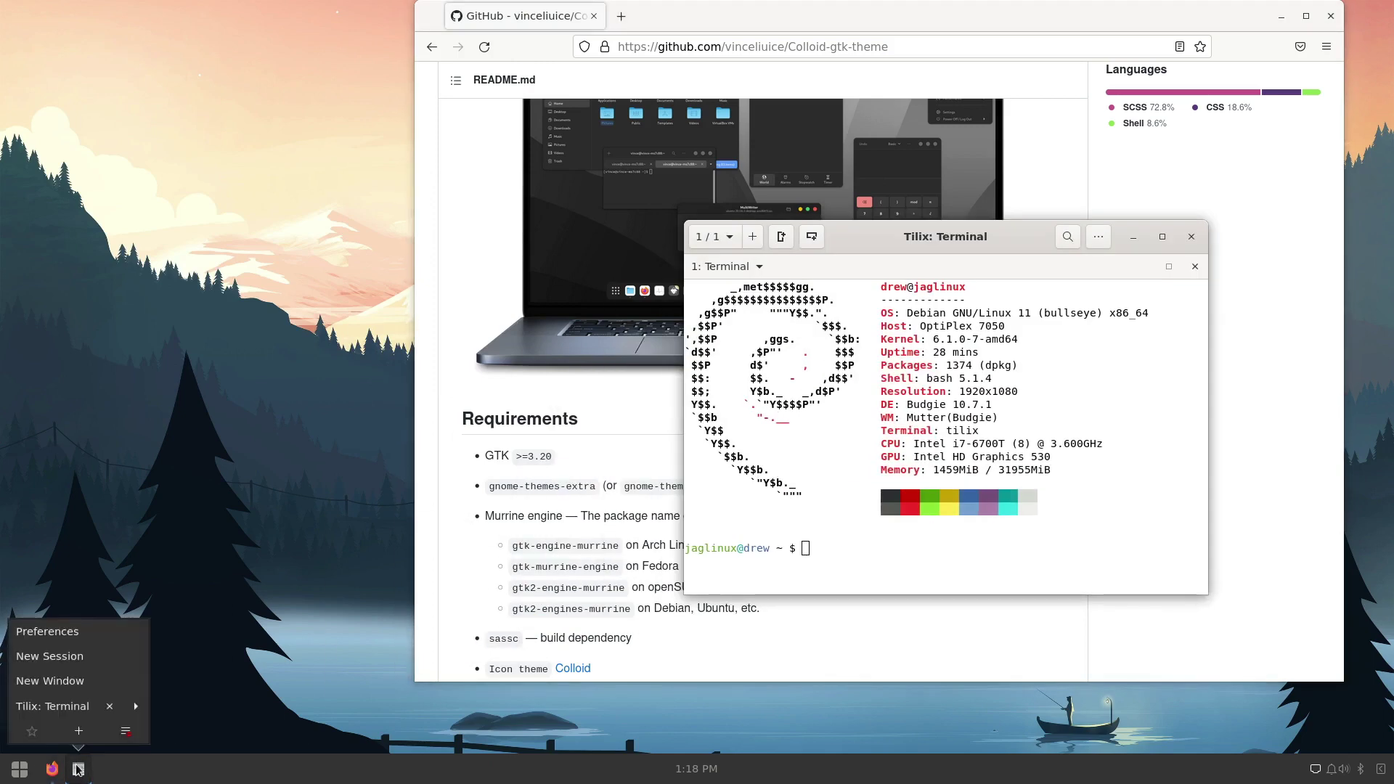
left_click(29, 733)
left_click(253, 521)
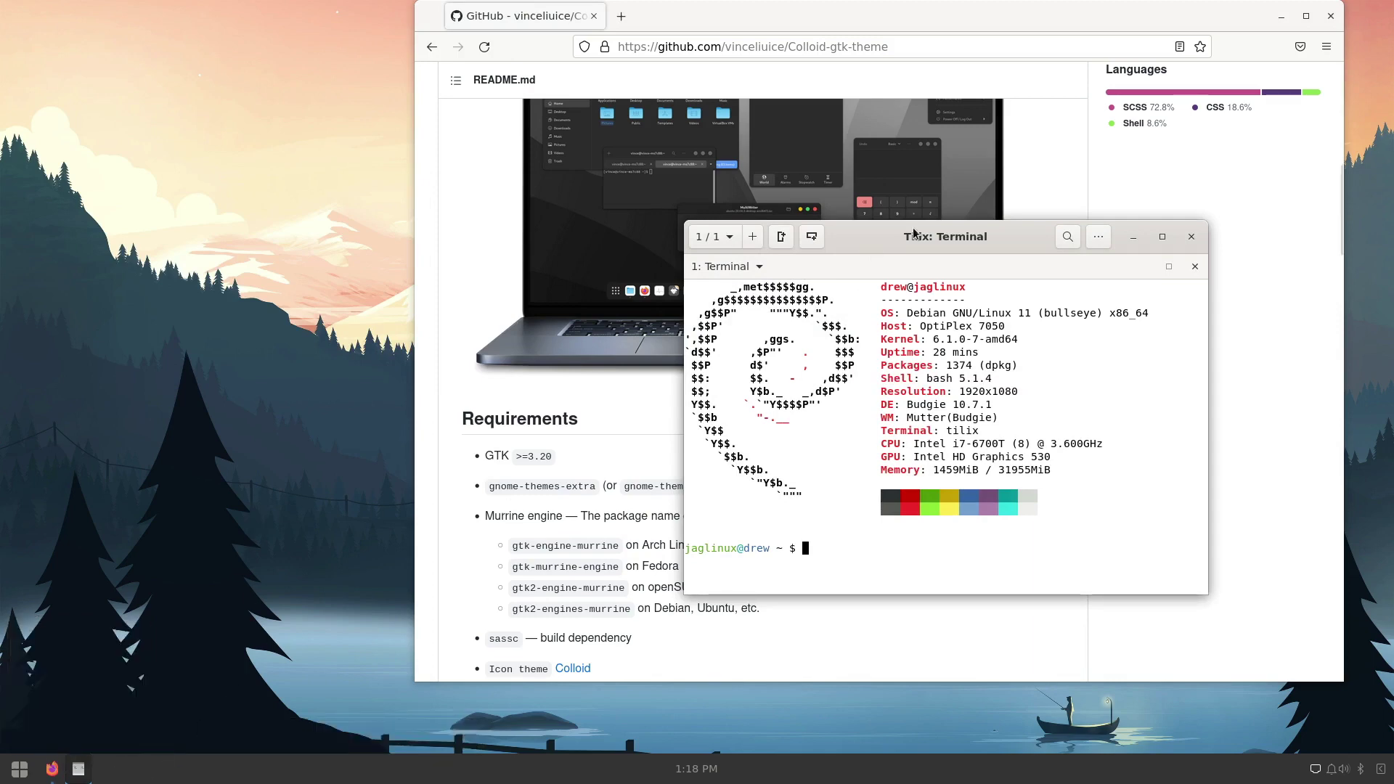
left_click_drag(913, 232, 255, 105)
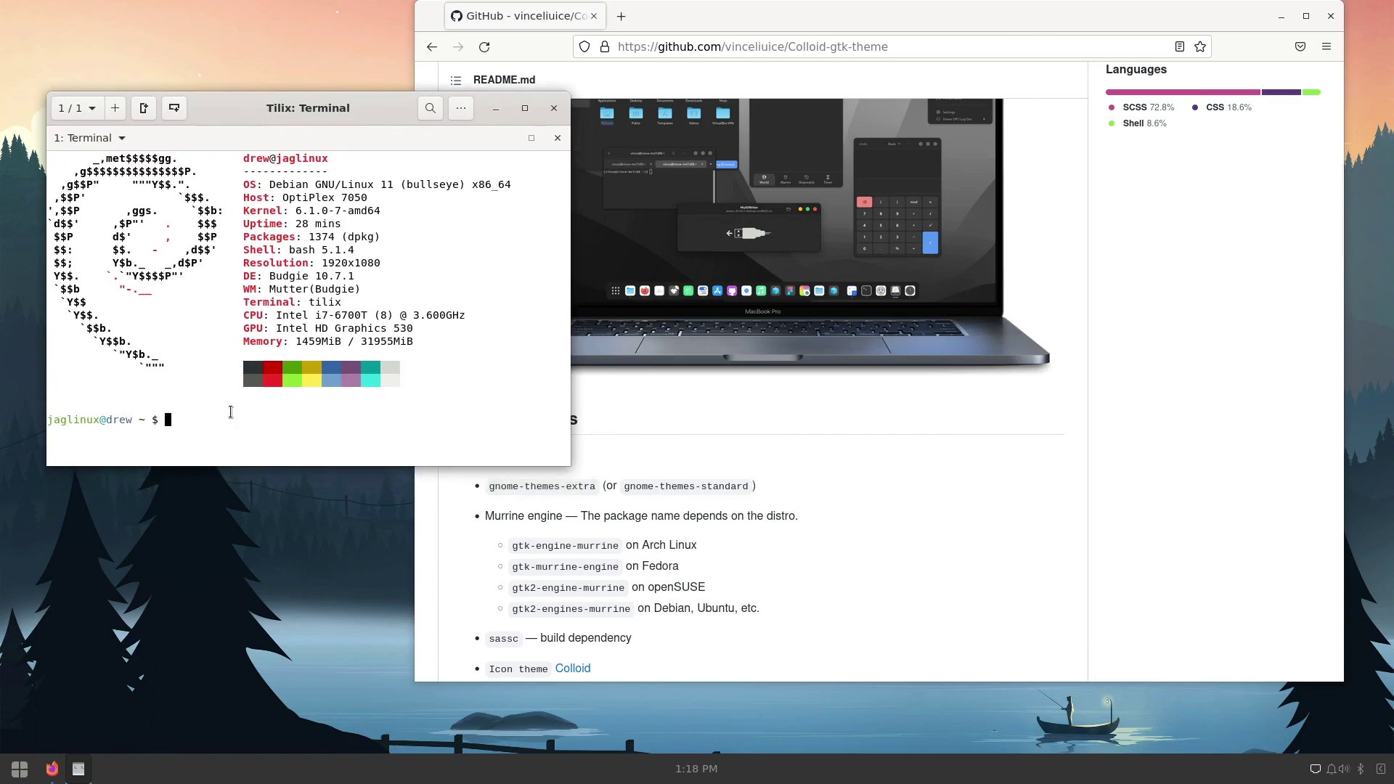
Step: Change into Downloads/Colloid-gtk-theme in Tilix and snap Firefox to the right half
type("cd Dow")
key("Tab")
type("col")
key("Tab")
key("Return")
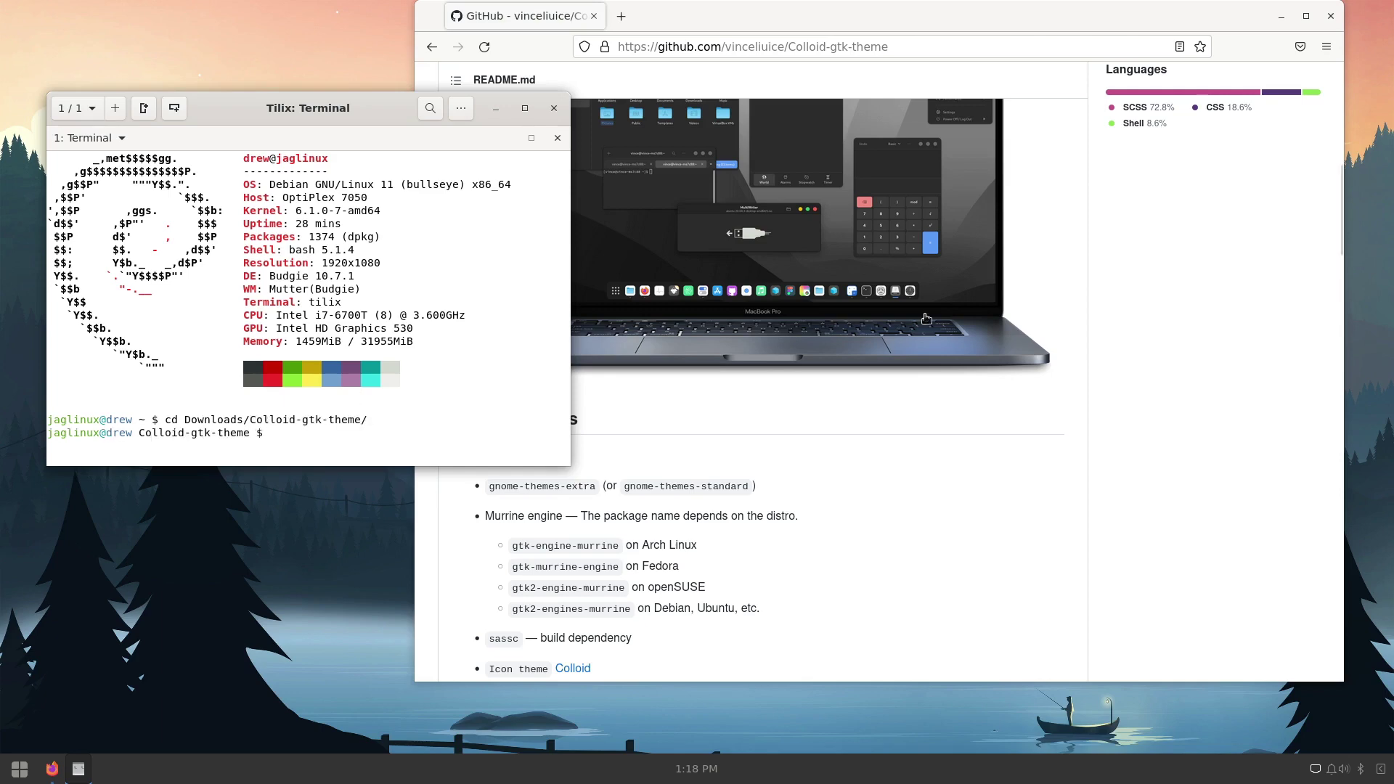
left_click_drag(937, 16, 1388, 46)
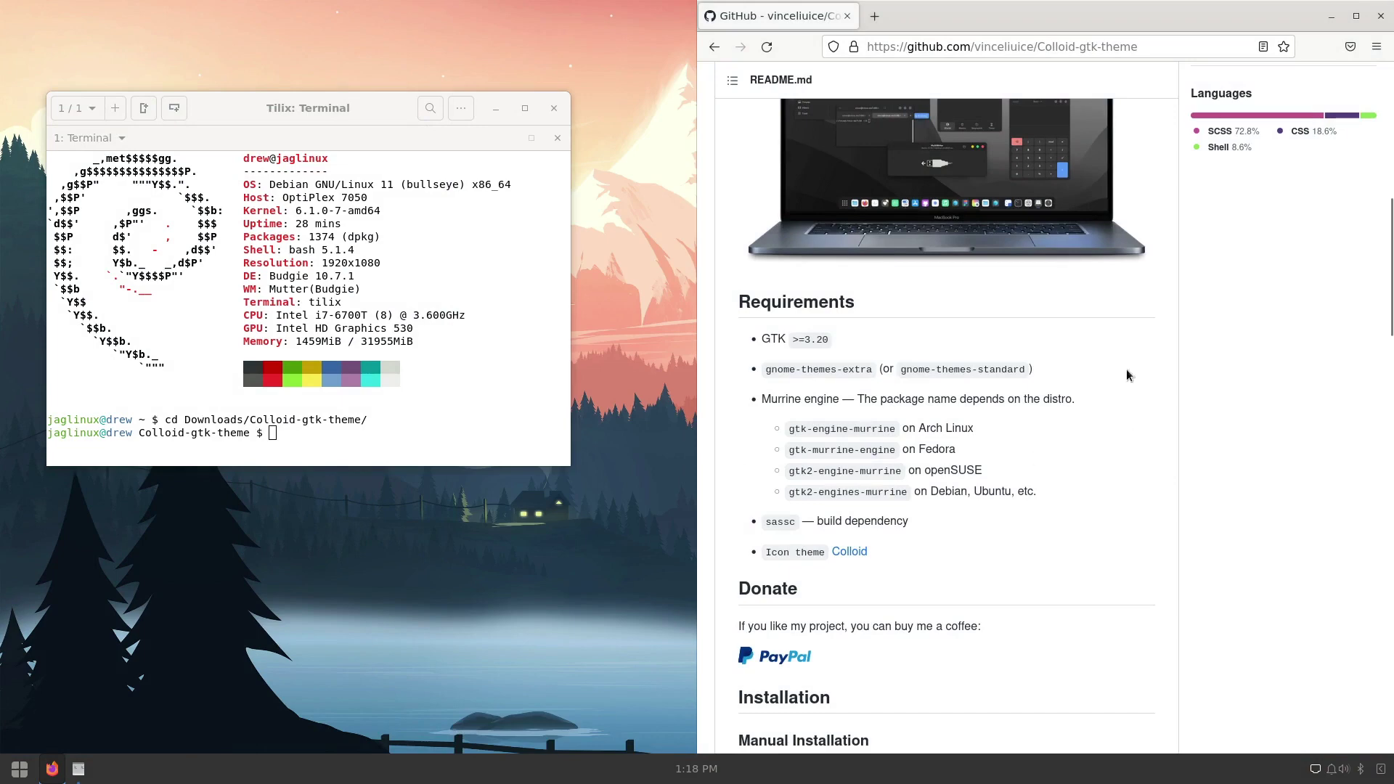
Step: Run ./install.sh -t grey -c dark --tweaks nord and submit the sudo password
scroll(1045, 363, "down", 10)
scroll(1033, 363, "up", 3)
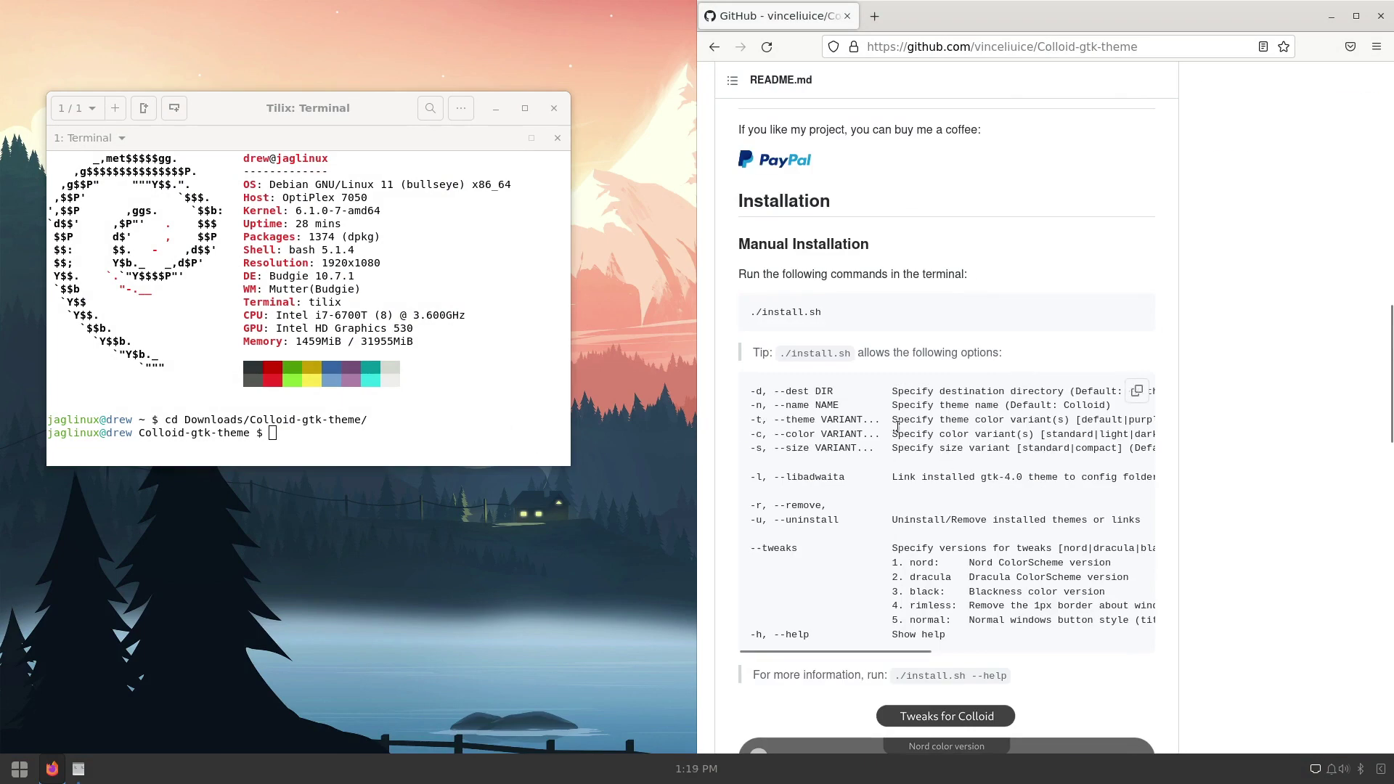
left_click_drag(865, 650, 840, 636)
left_click(459, 350)
type("./i")
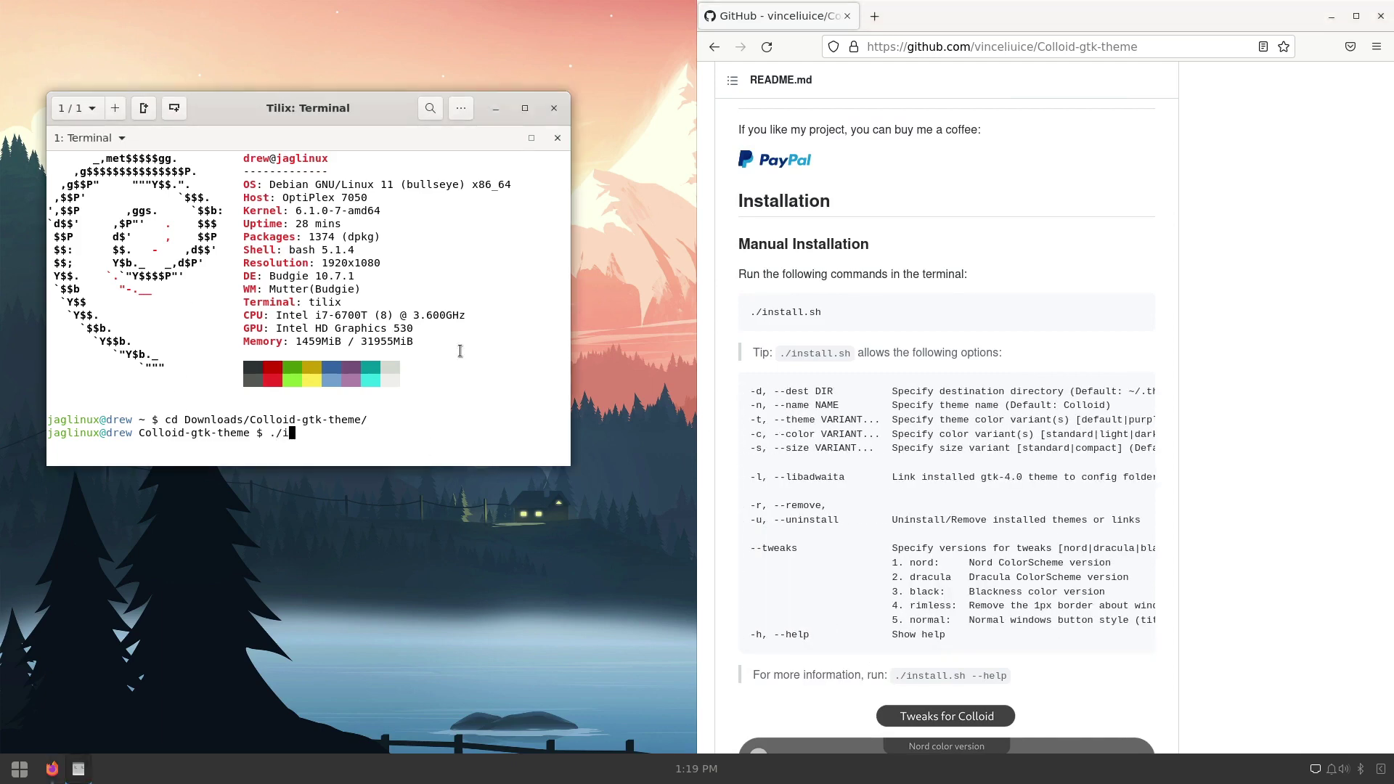
type("nstall.sh -t grey -c dark --")
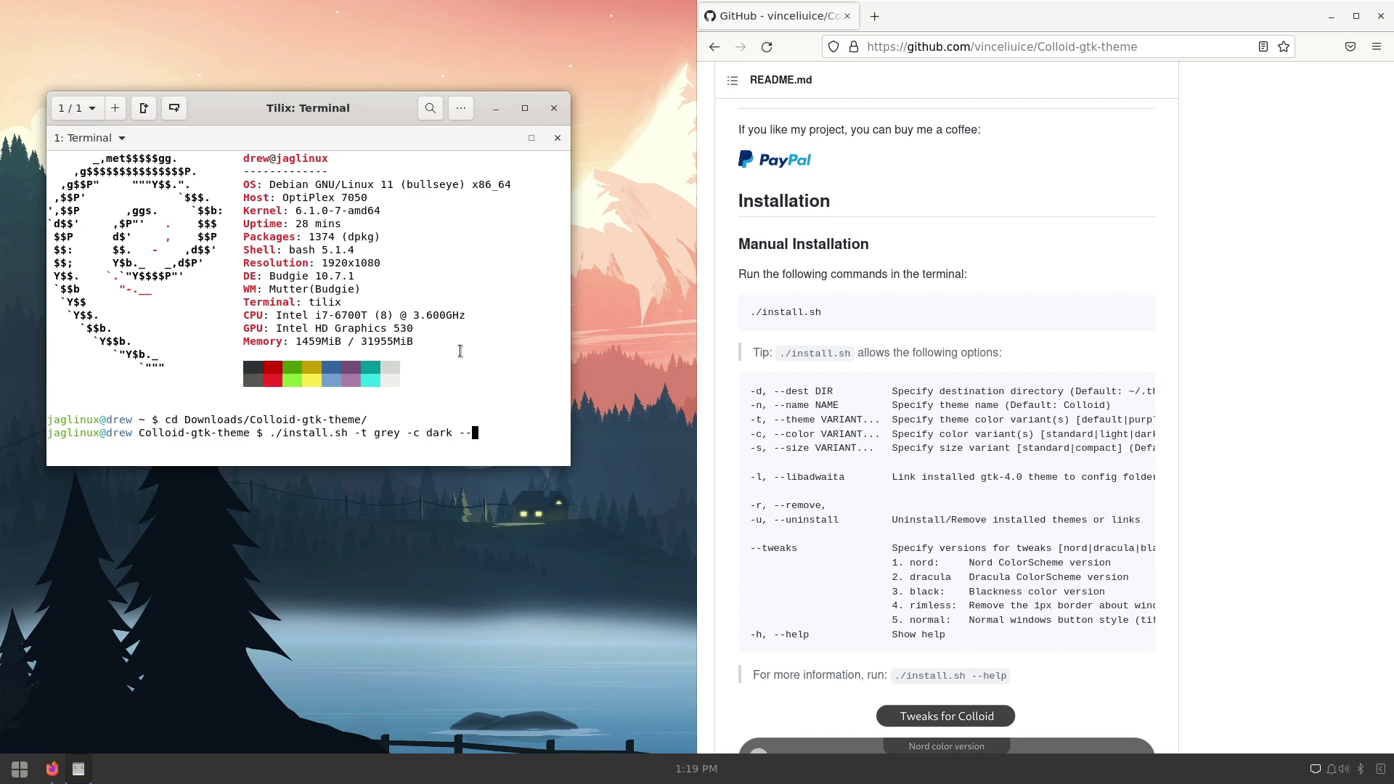
type("teeaks nord")
key("Return")
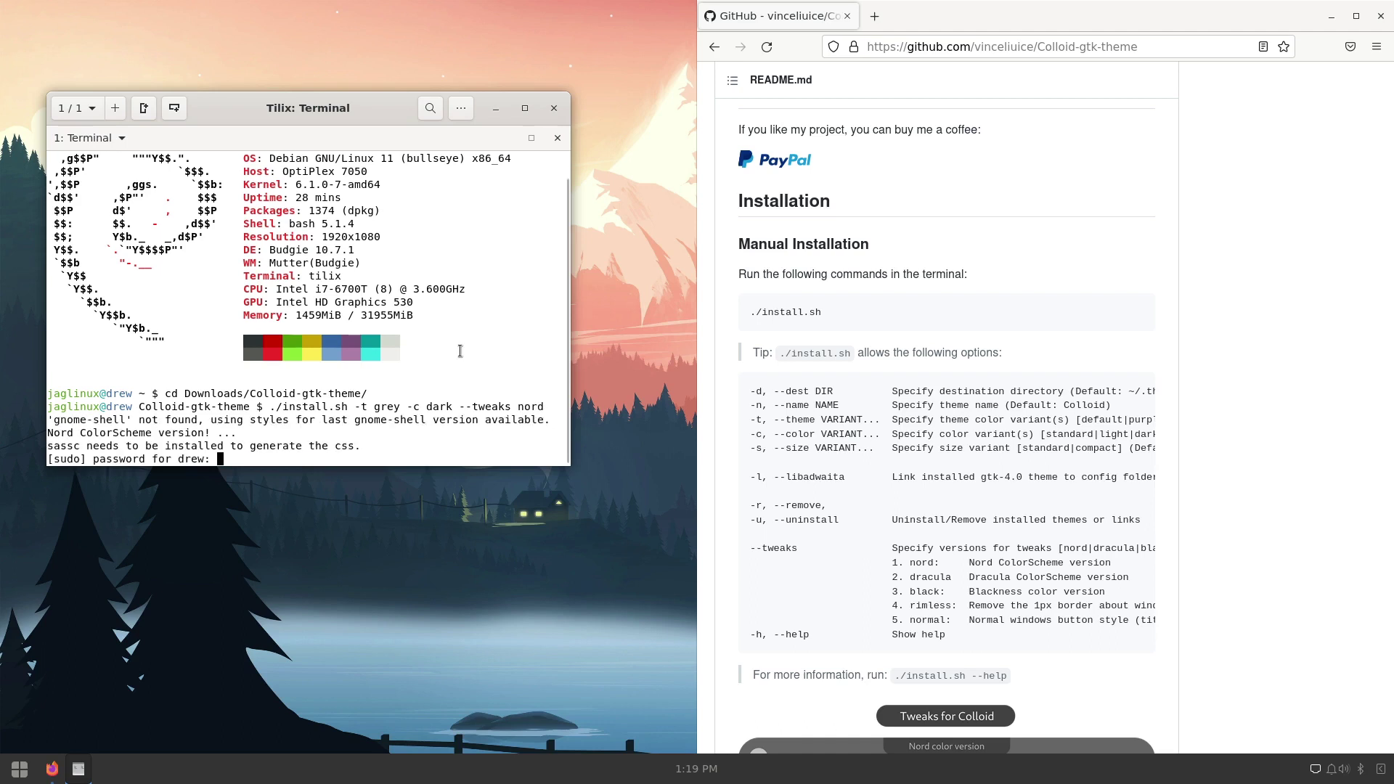
key("Return")
key("Return")
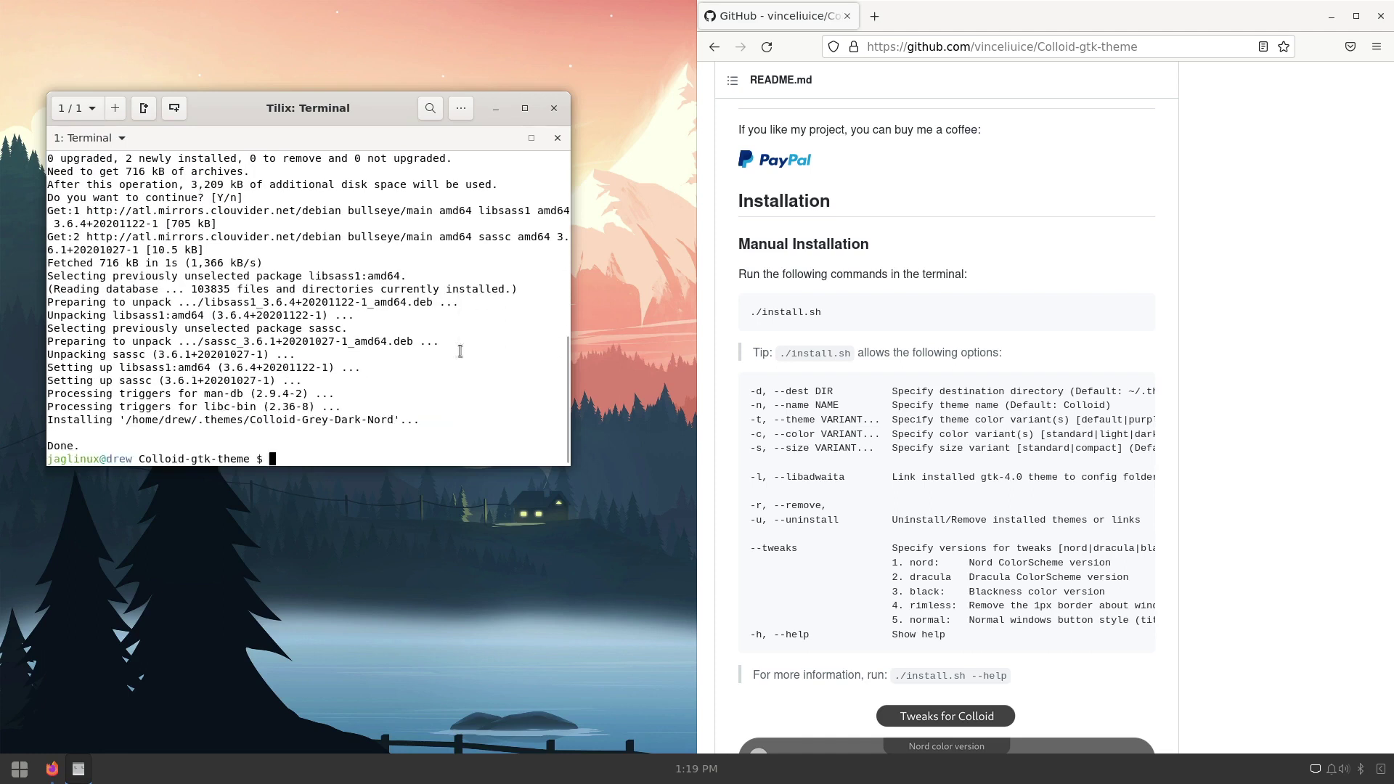
Step: Close the terminal and Firefox, then launch Budgie Desktop Settings
left_click(553, 109)
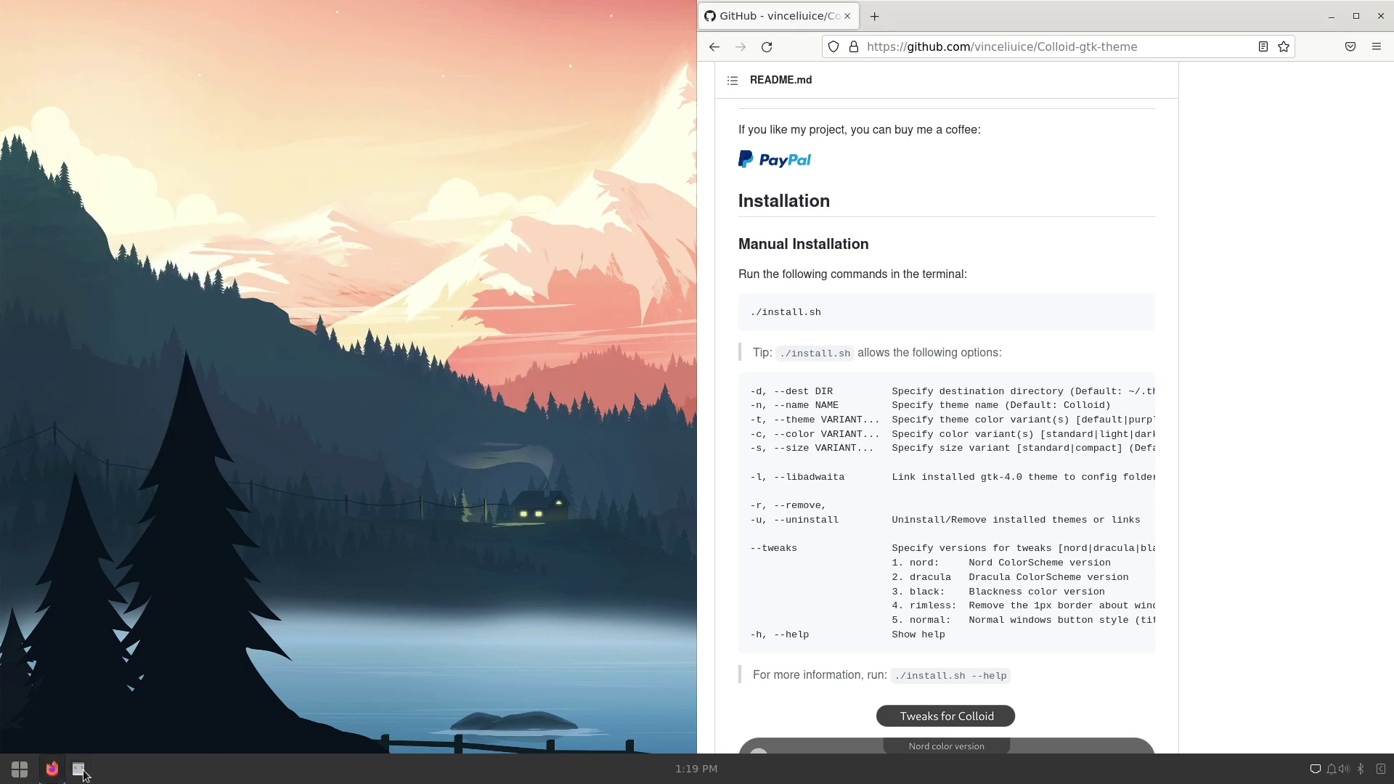
left_click(1376, 13)
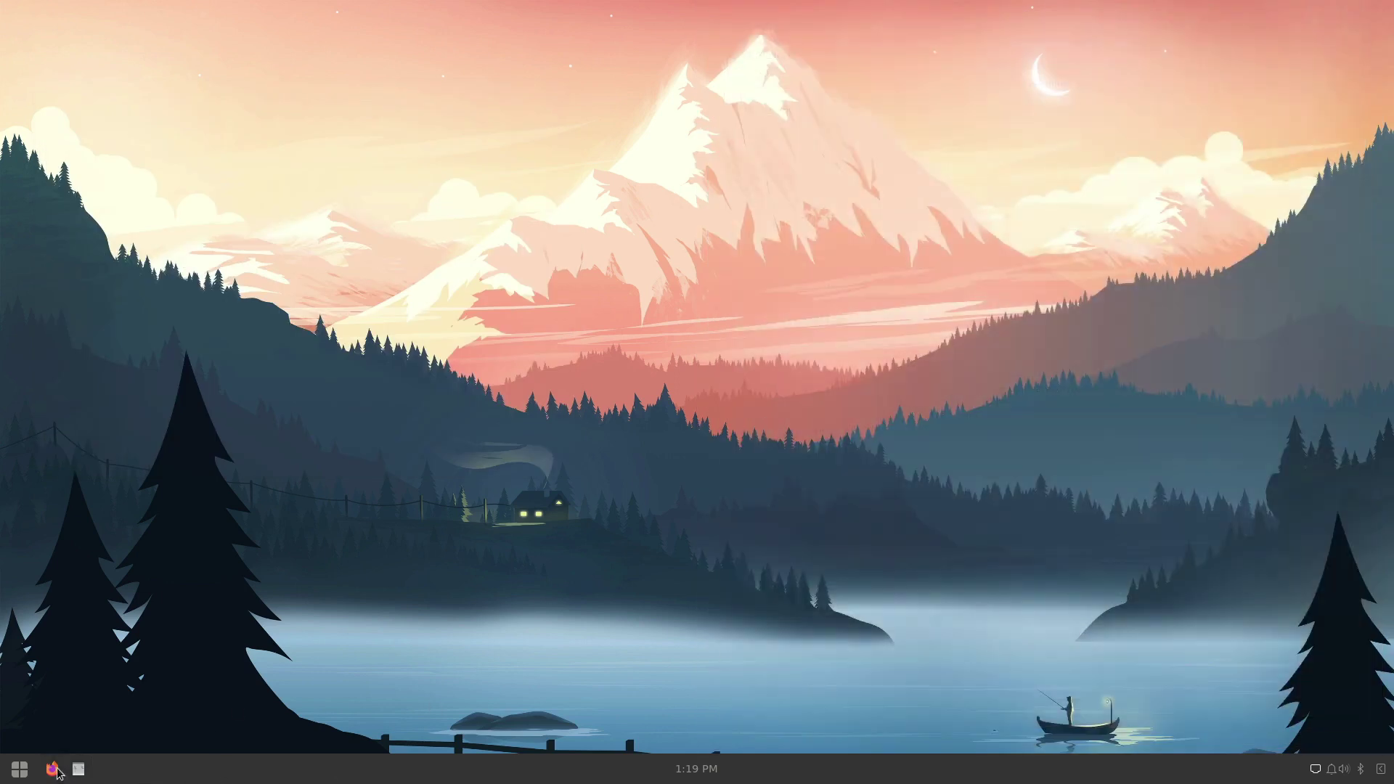
left_click(19, 771)
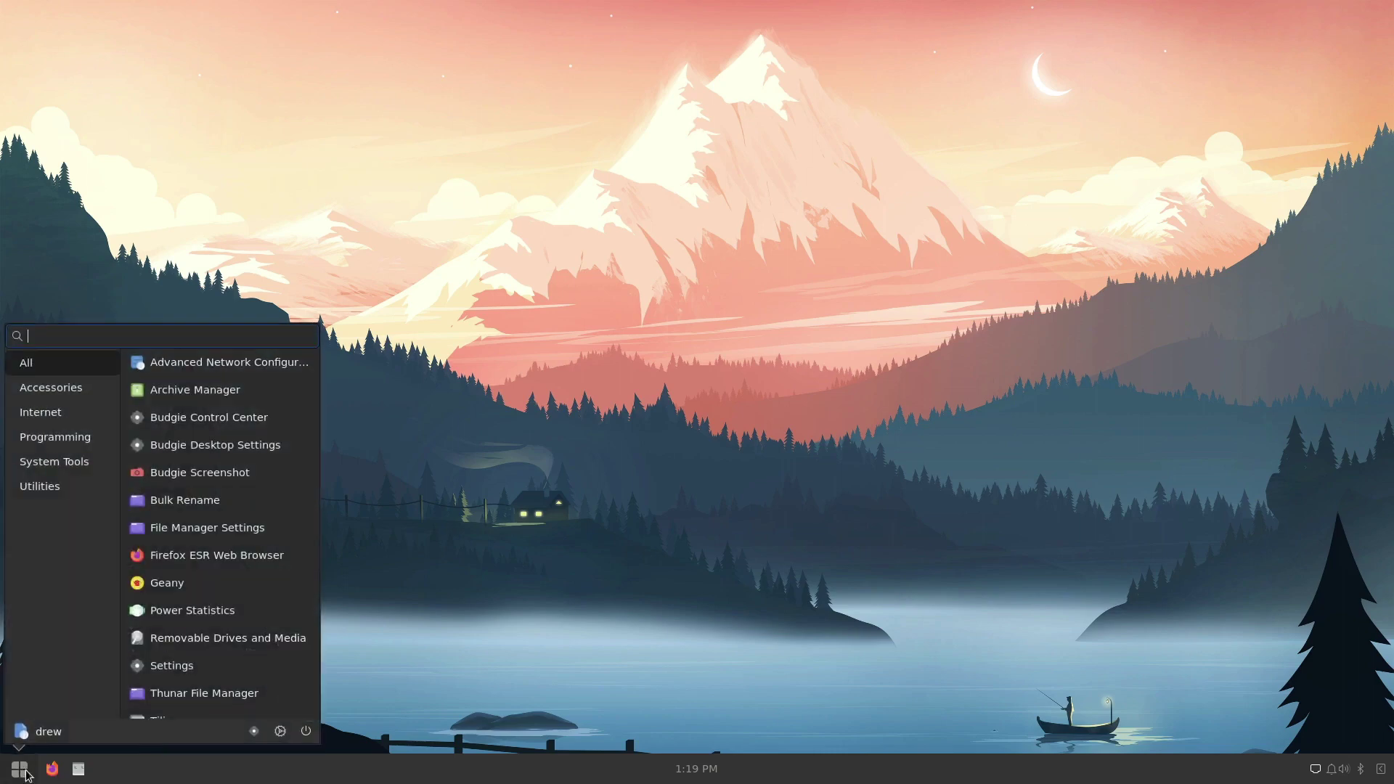
left_click(258, 735)
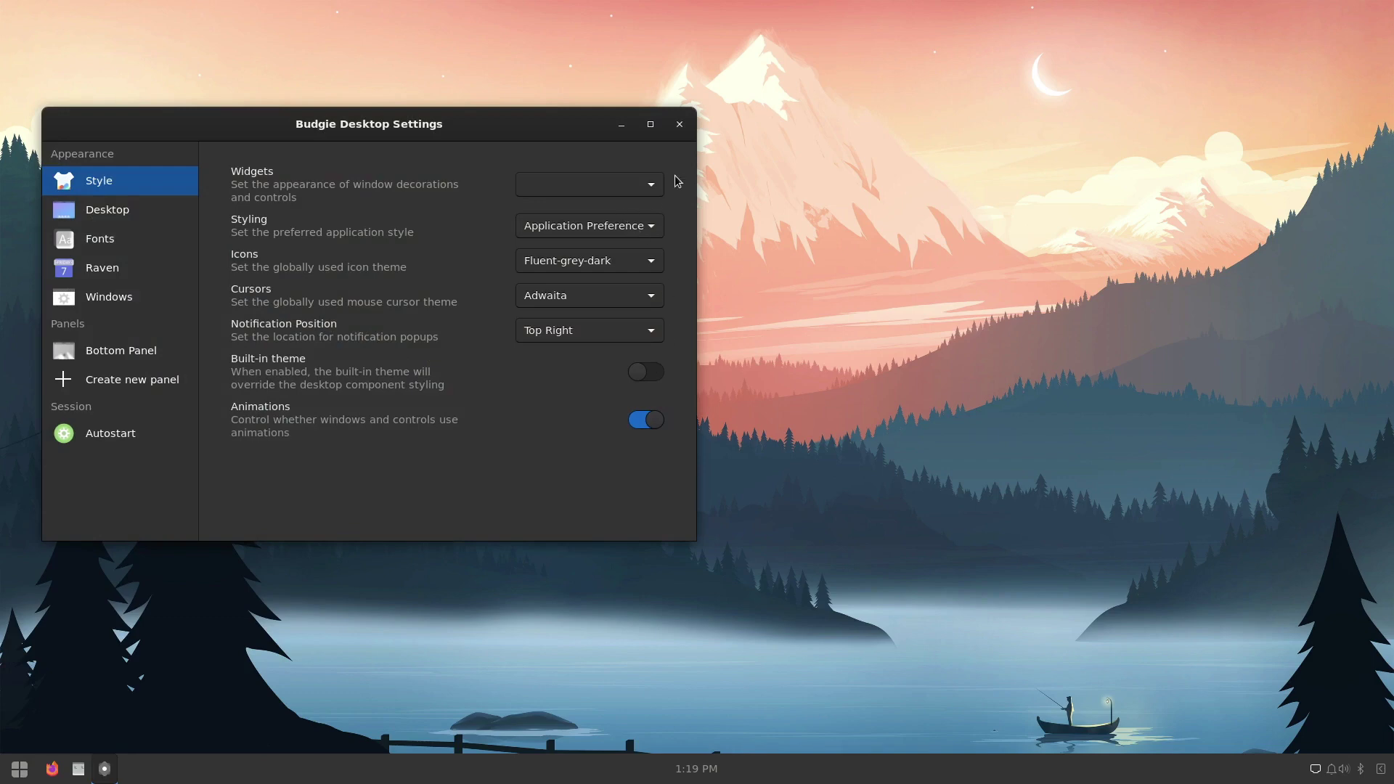
Step: Apply Colloid-Grey-Dark-Nord as the Widgets theme and make the settings window taller
left_click(657, 190)
left_click(626, 189)
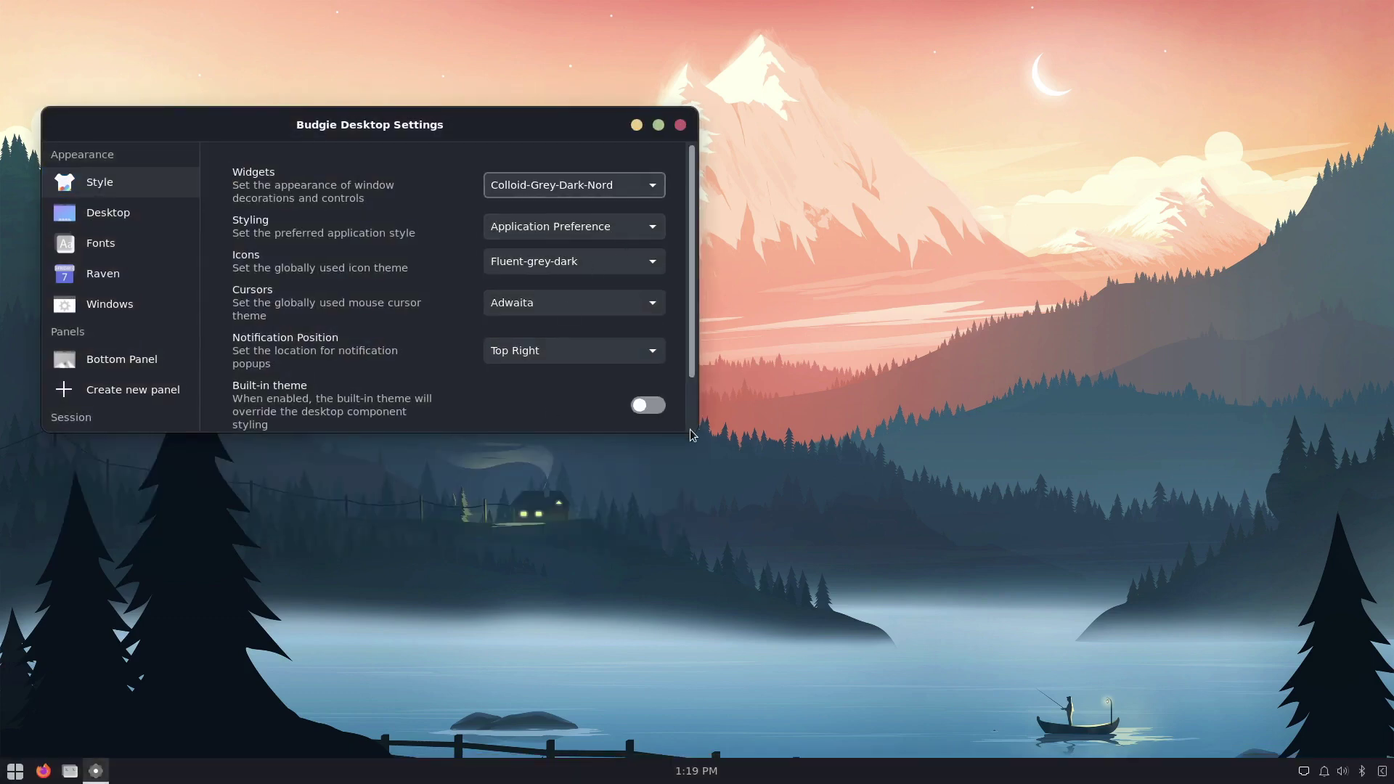
left_click_drag(698, 426, 672, 596)
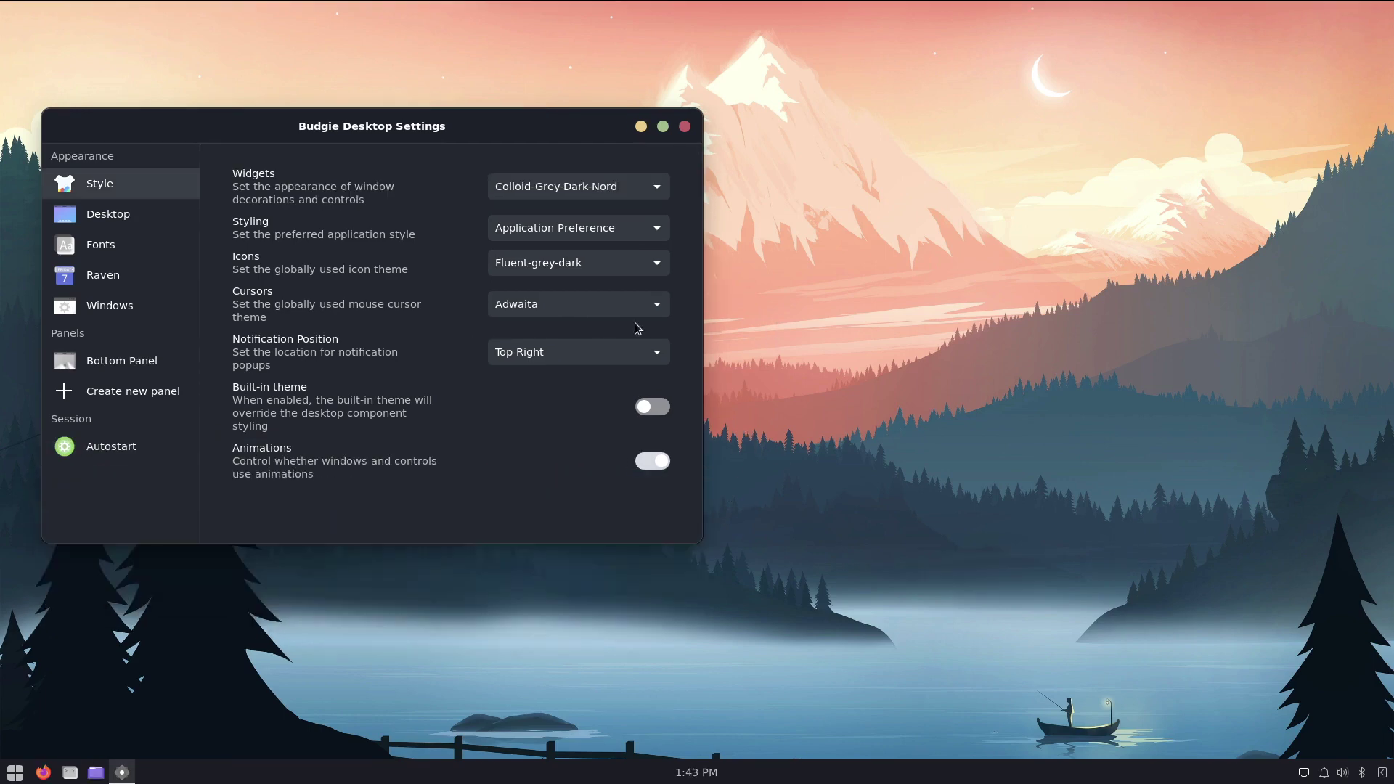
Step: Switch the cursor theme to DMZ-White and show the Bottom Panel applet list
left_click(591, 303)
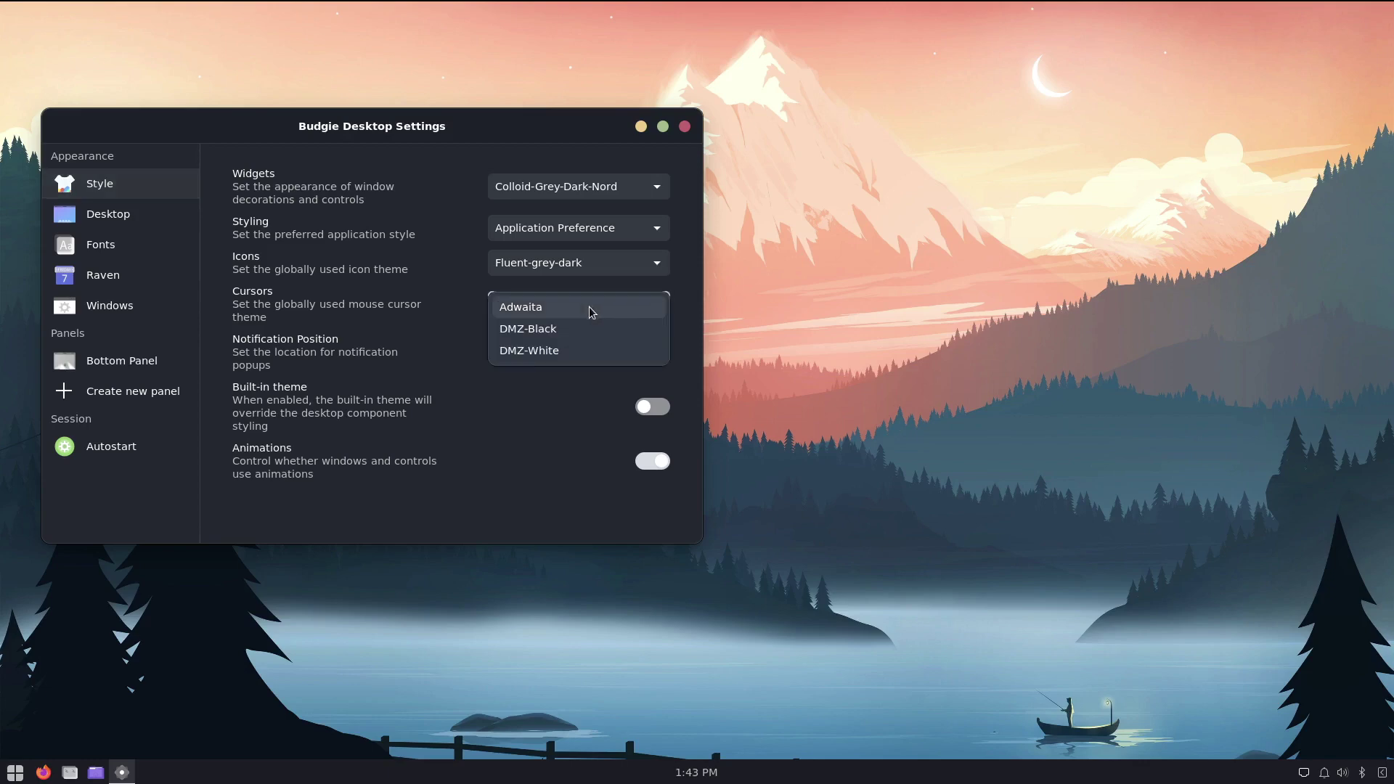
left_click(556, 351)
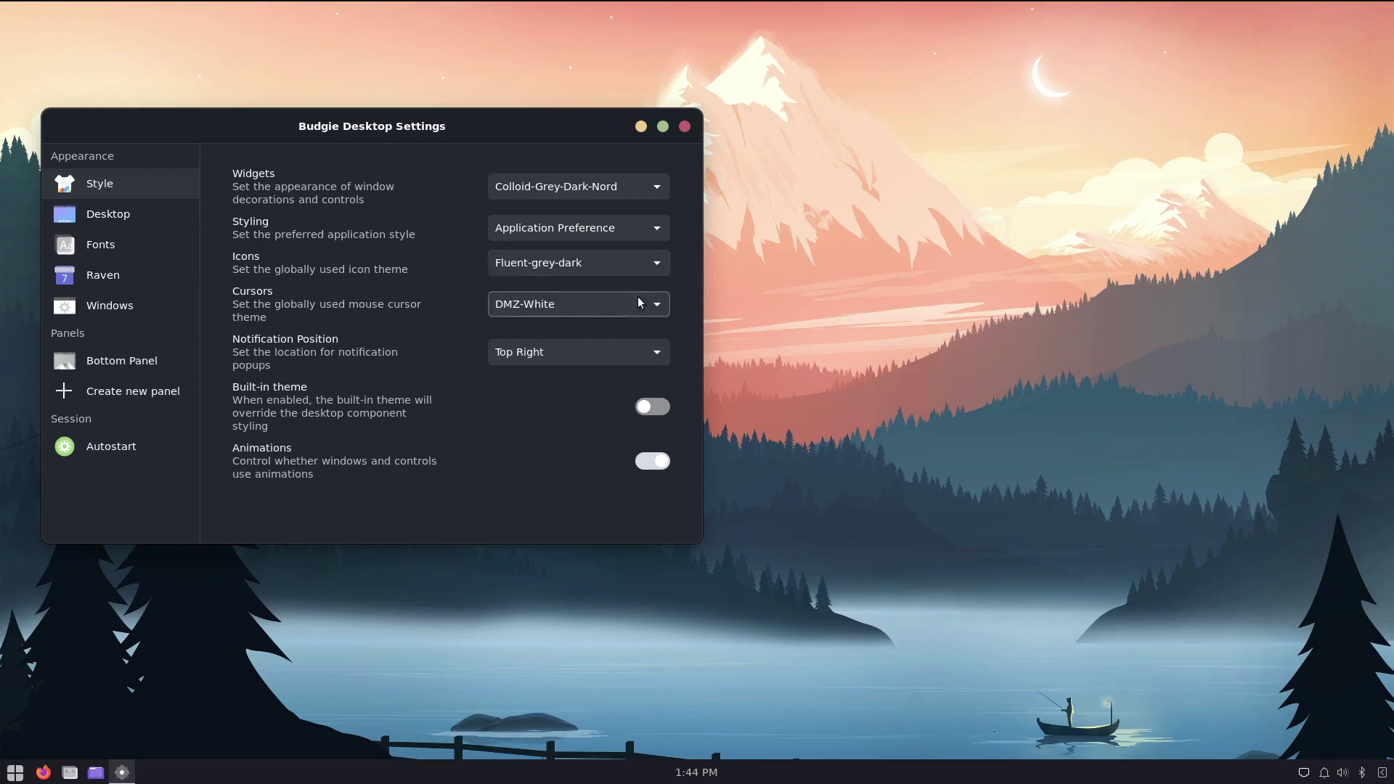
left_click(111, 363)
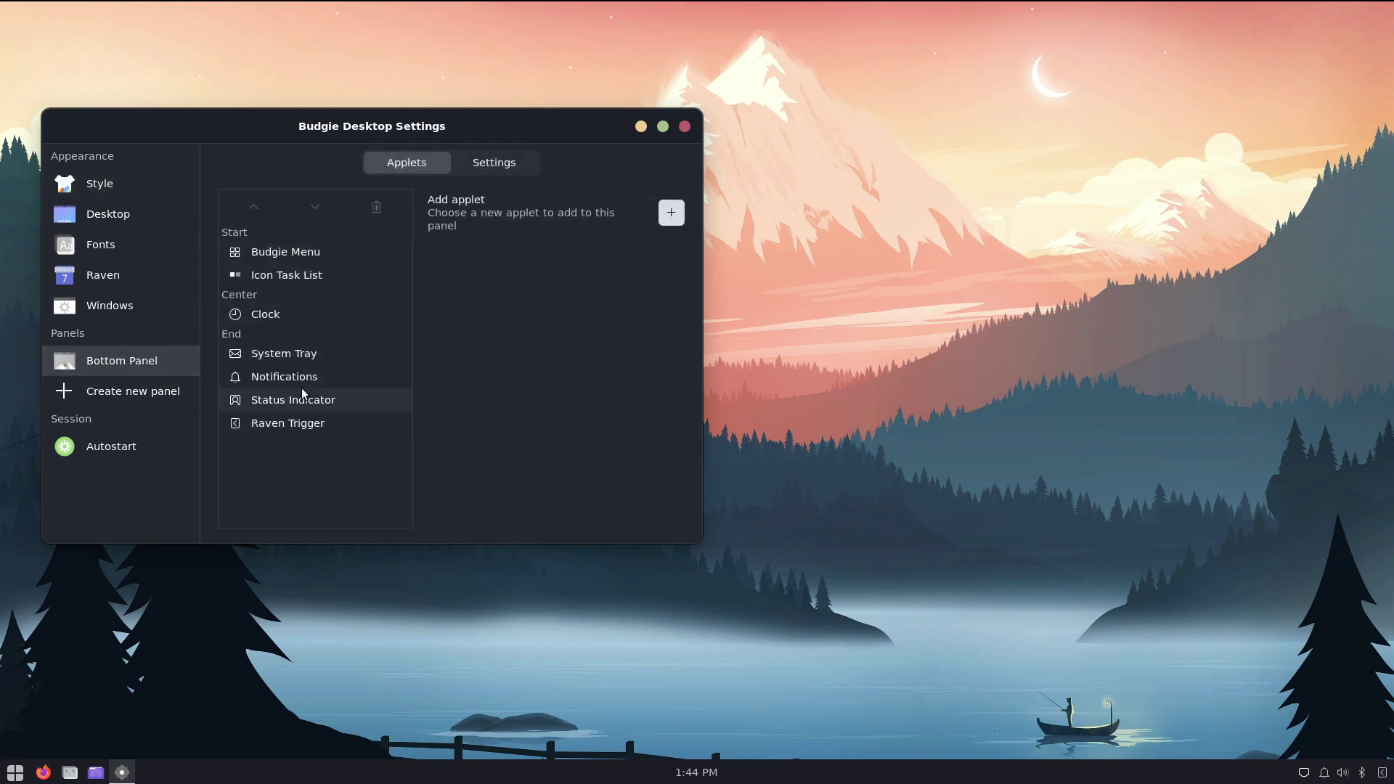
Step: Add a Workspace Switcher applet, move it into End, and set Item Size Multiplier to 0.5x
left_click(669, 214)
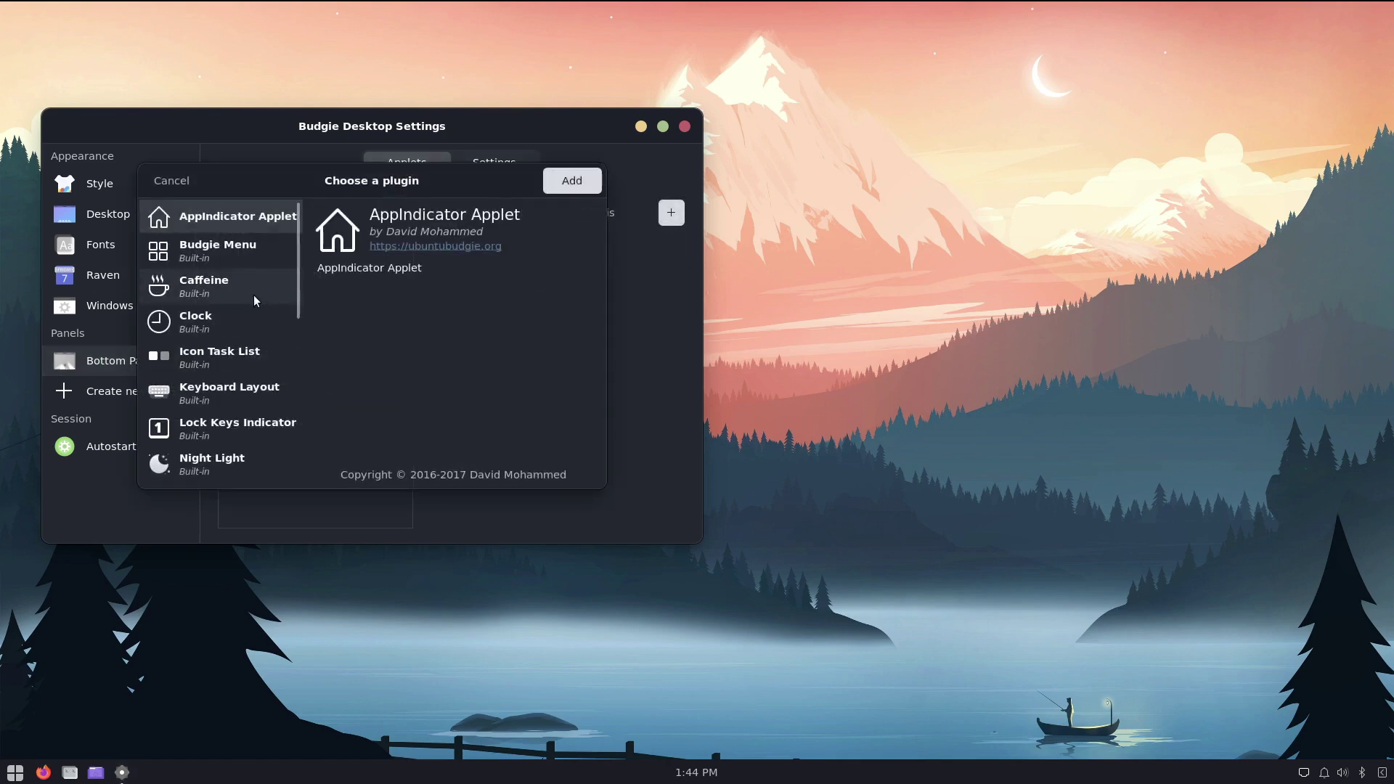
scroll(251, 304, "down", 5)
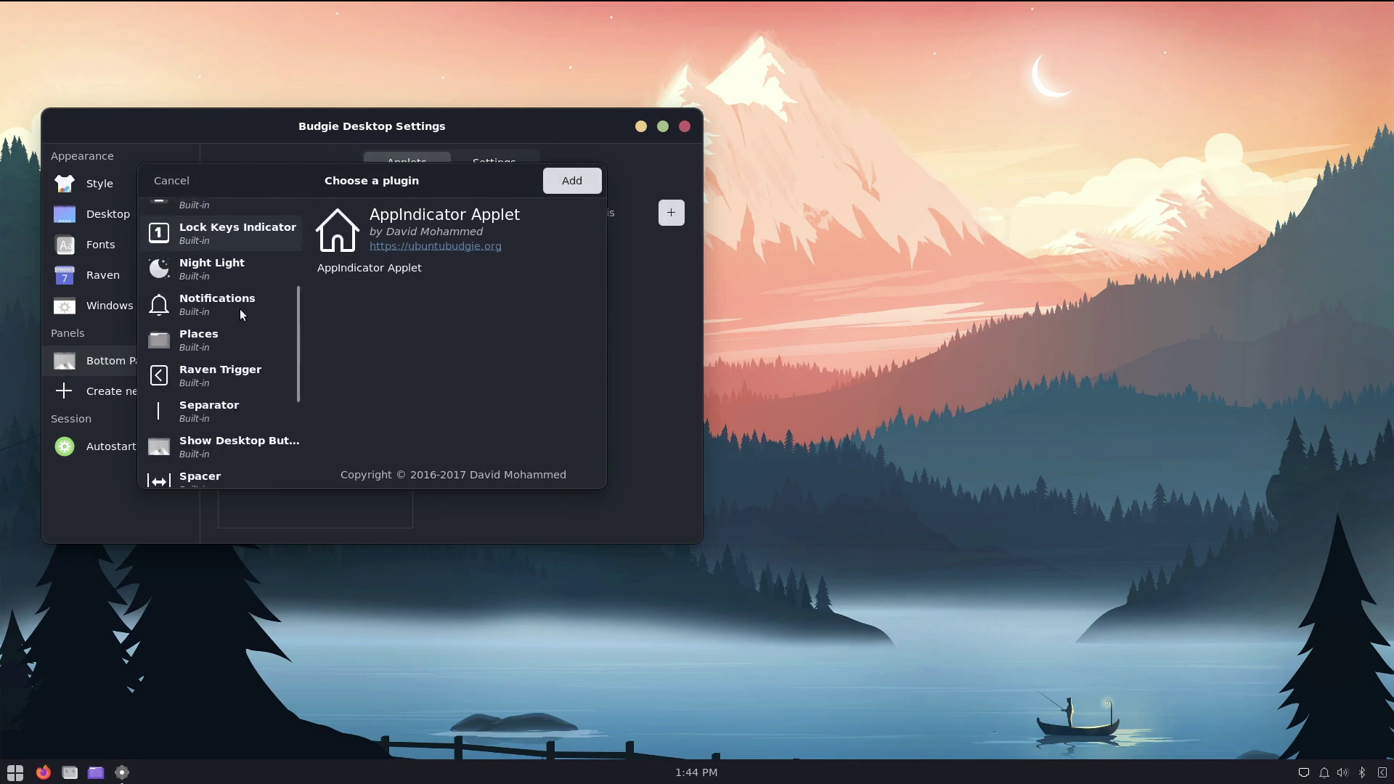
scroll(238, 363, "down", 1)
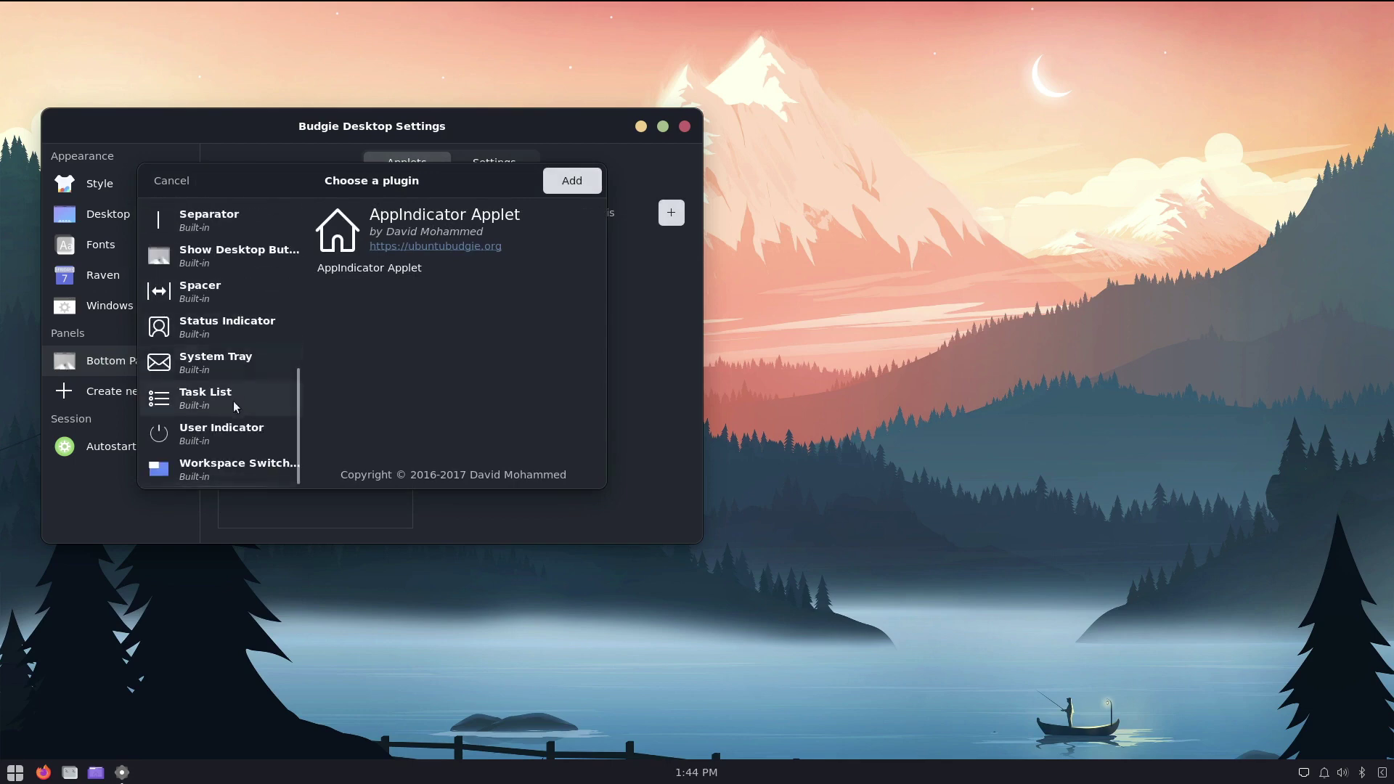
left_click(209, 477)
left_click(581, 183)
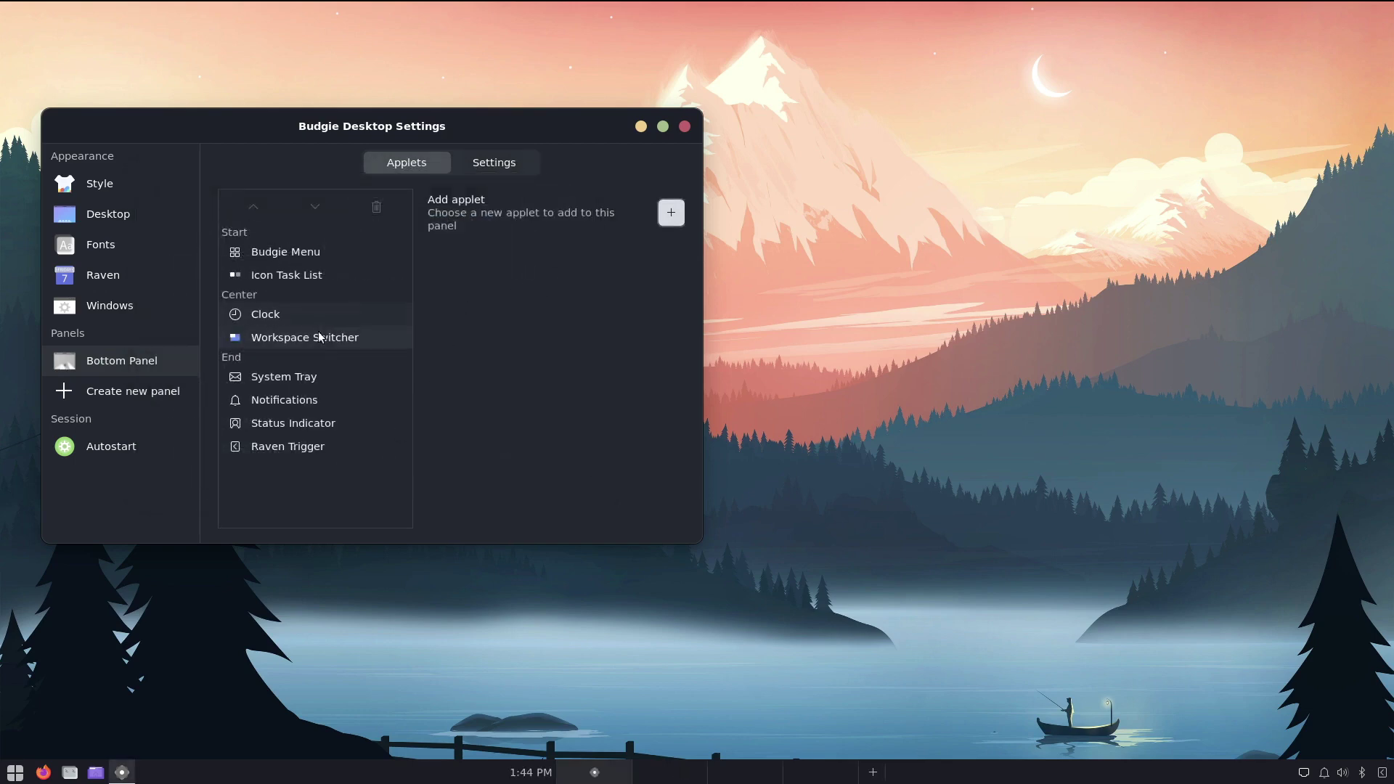
left_click(315, 207)
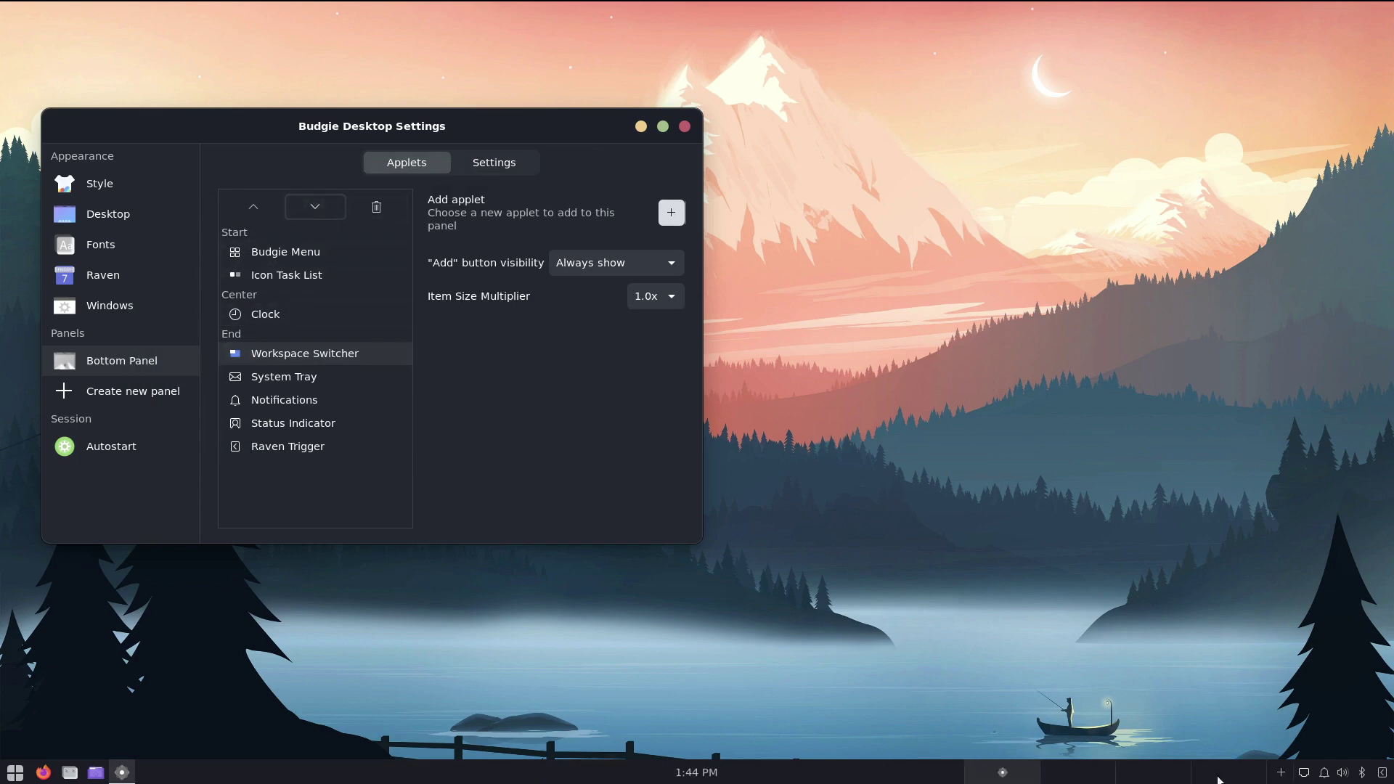
left_click(671, 296)
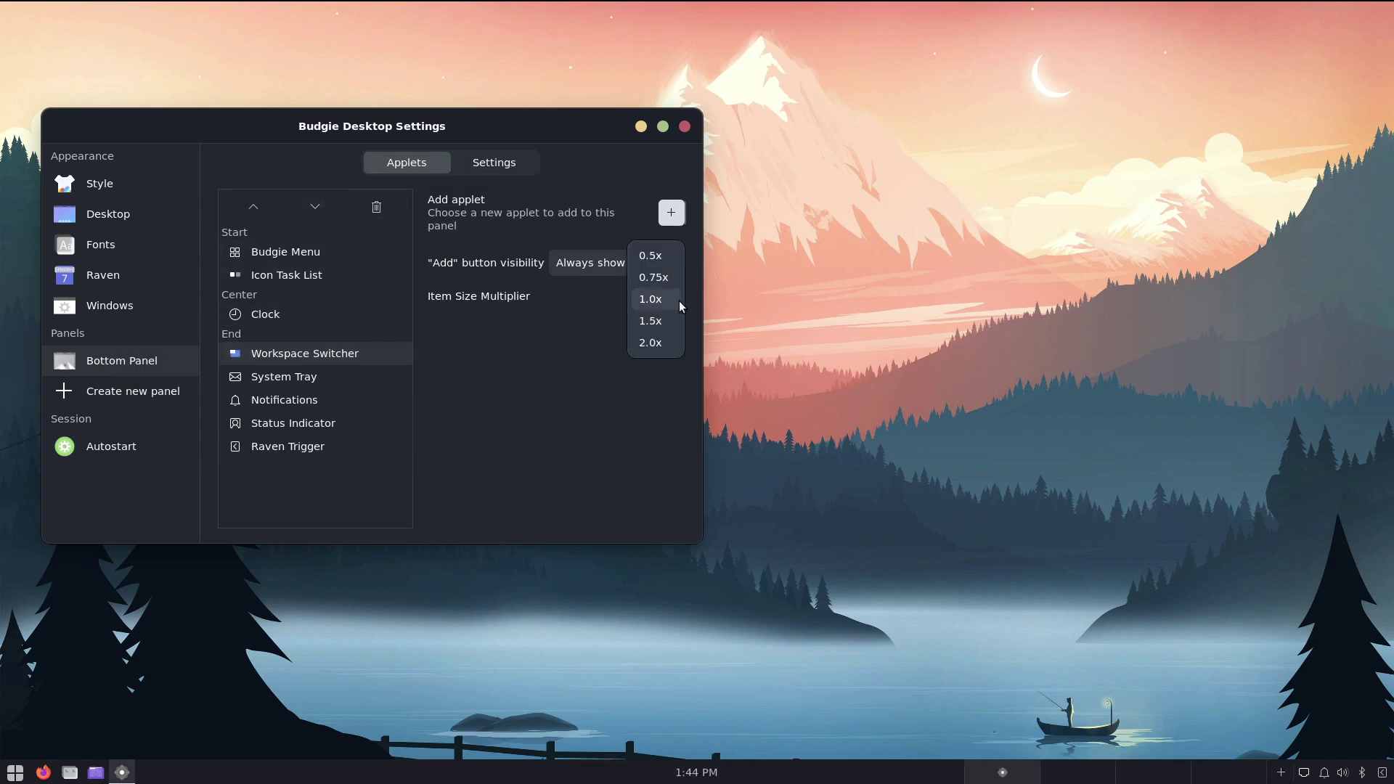
left_click(663, 261)
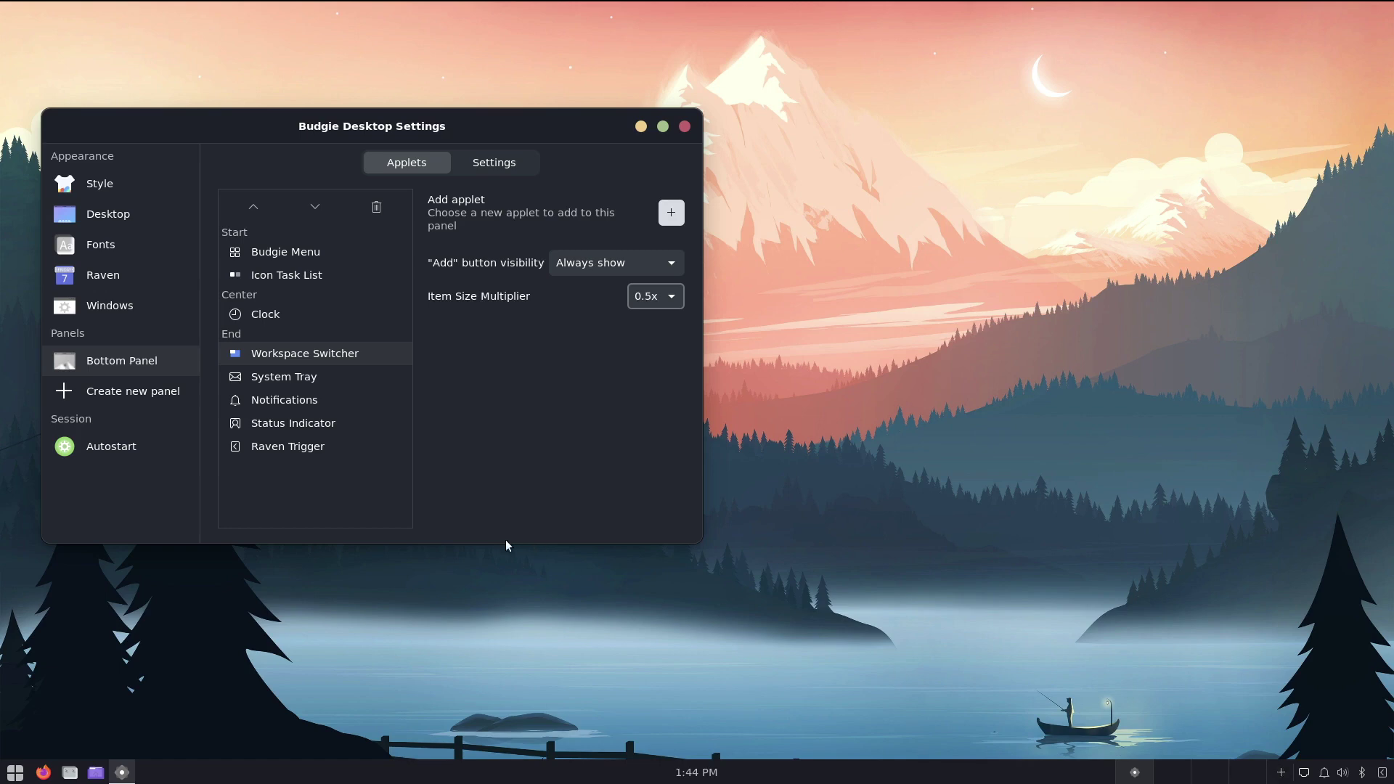
Step: Add a Separator applet and move it down to sit just above Raven Trigger
left_click(671, 212)
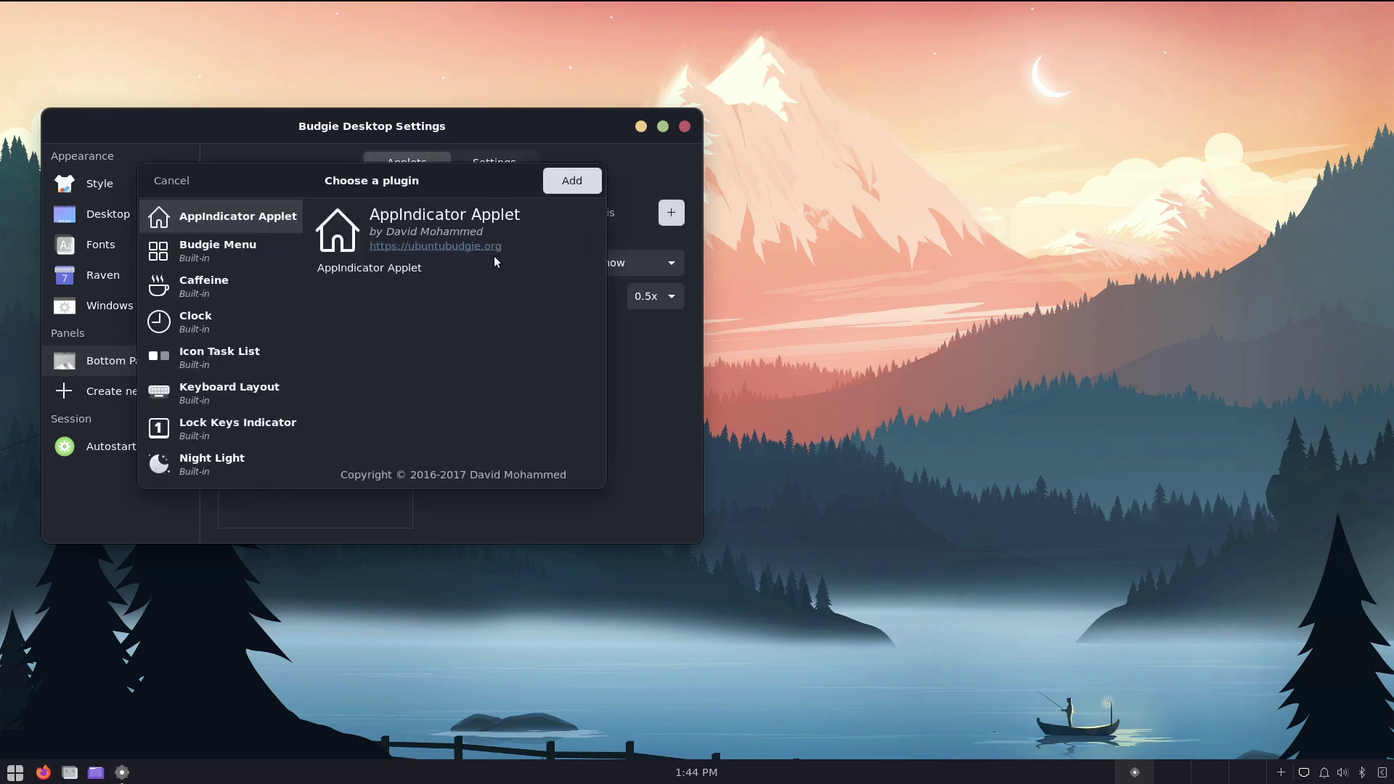
scroll(208, 332, "down", 5)
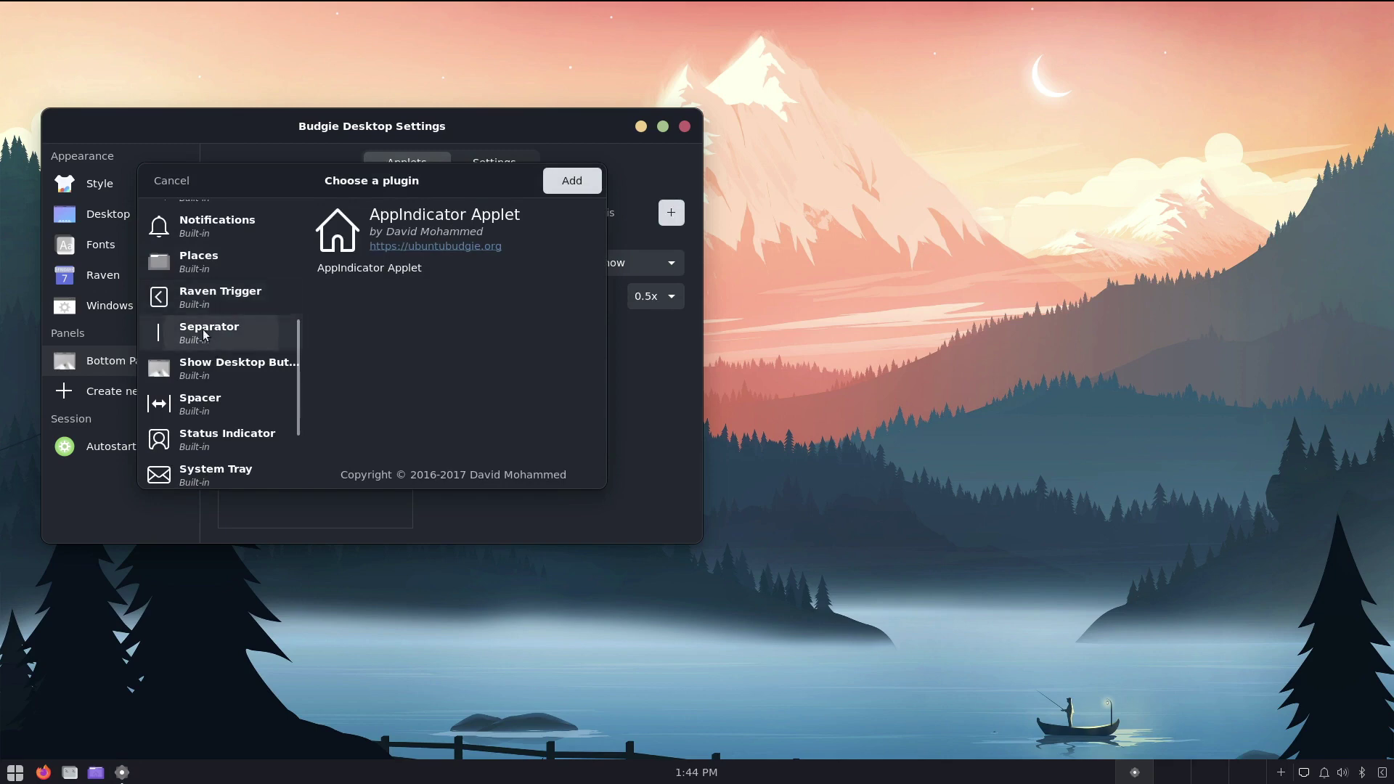
left_click(208, 333)
left_click(560, 189)
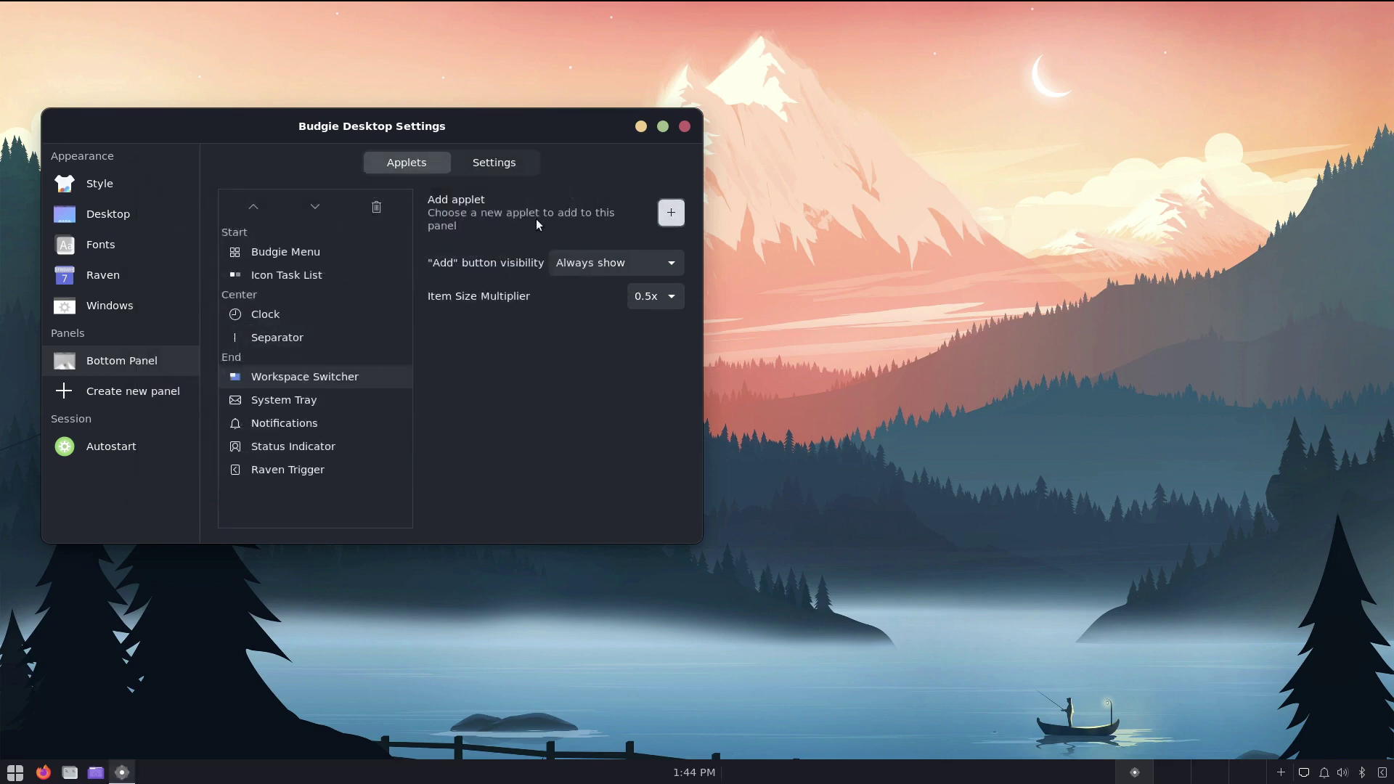
left_click(317, 338)
left_click(320, 206)
left_click(320, 206)
left_click(320, 206)
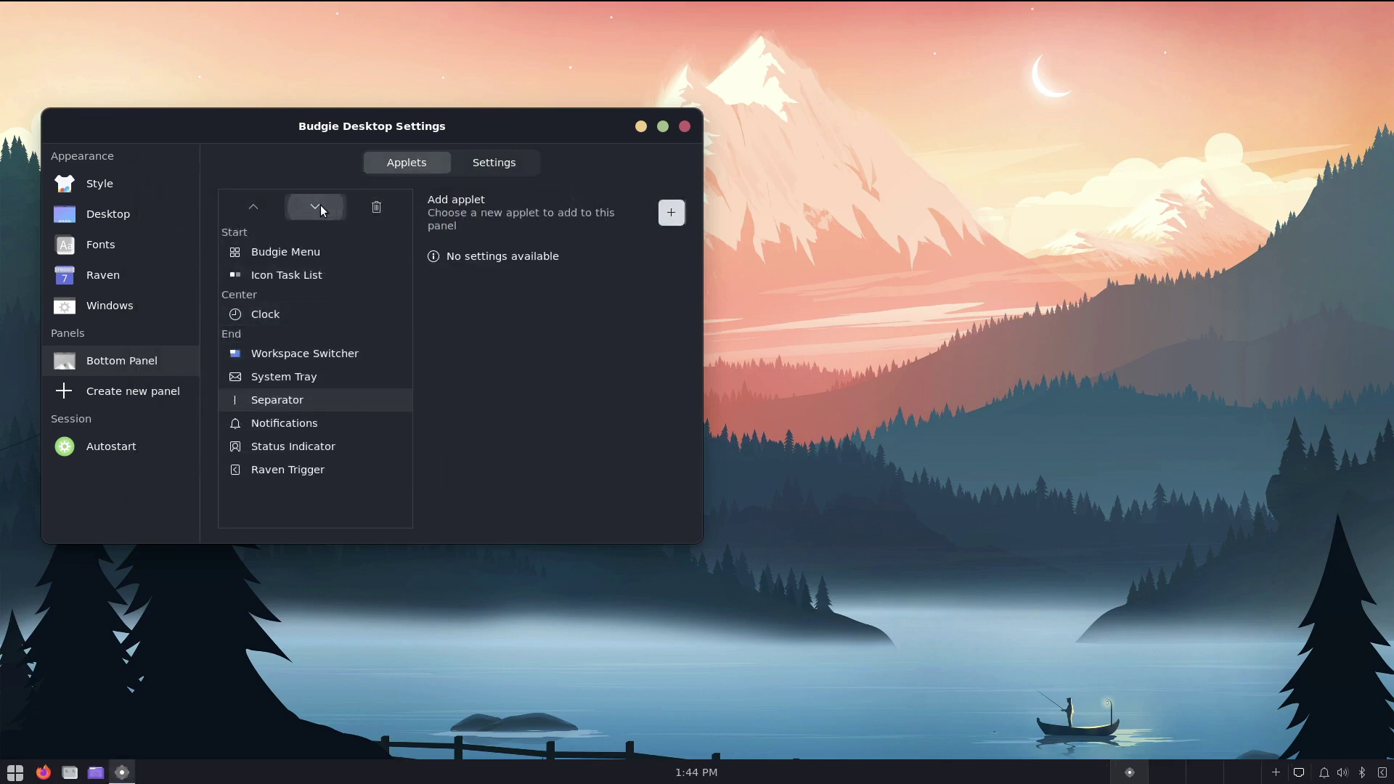
left_click(320, 206)
left_click(320, 206)
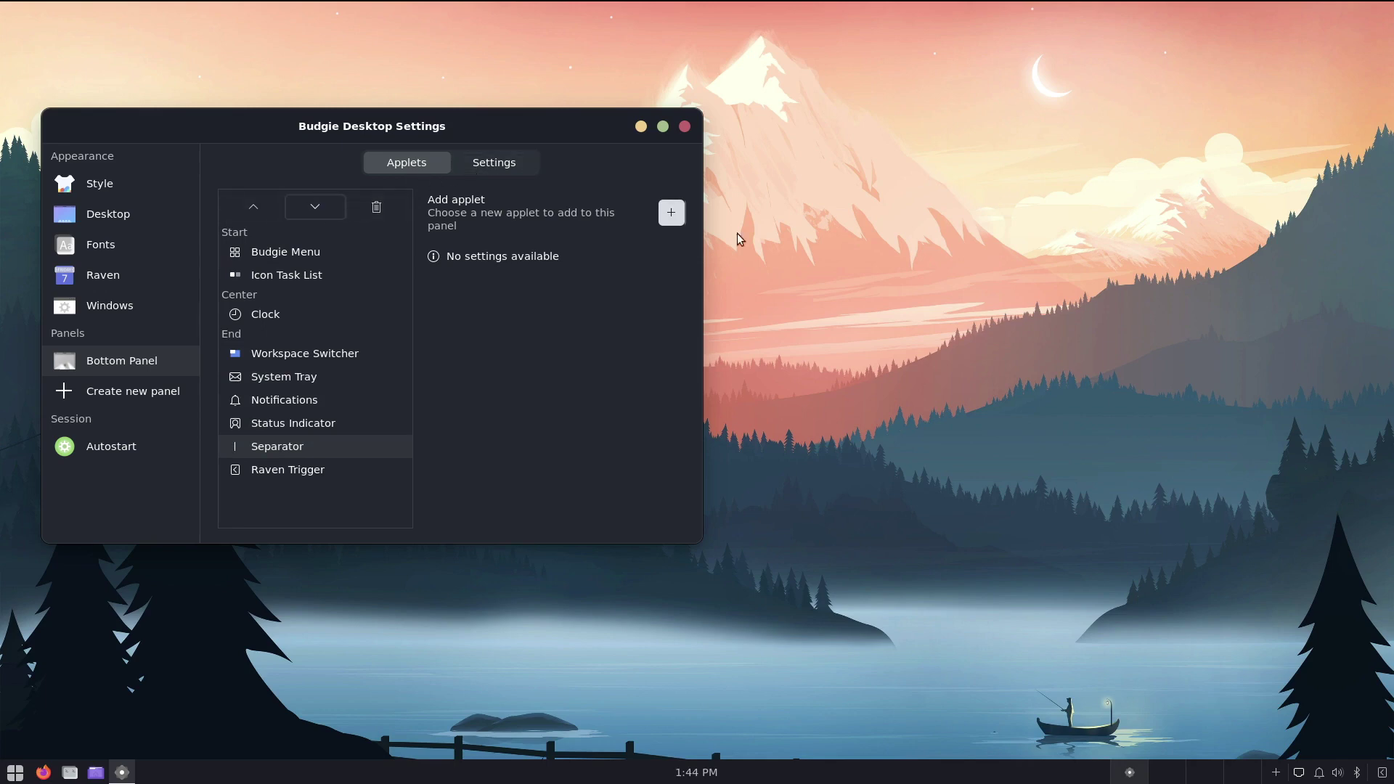
left_click(671, 212)
scroll(224, 311, "down", 6)
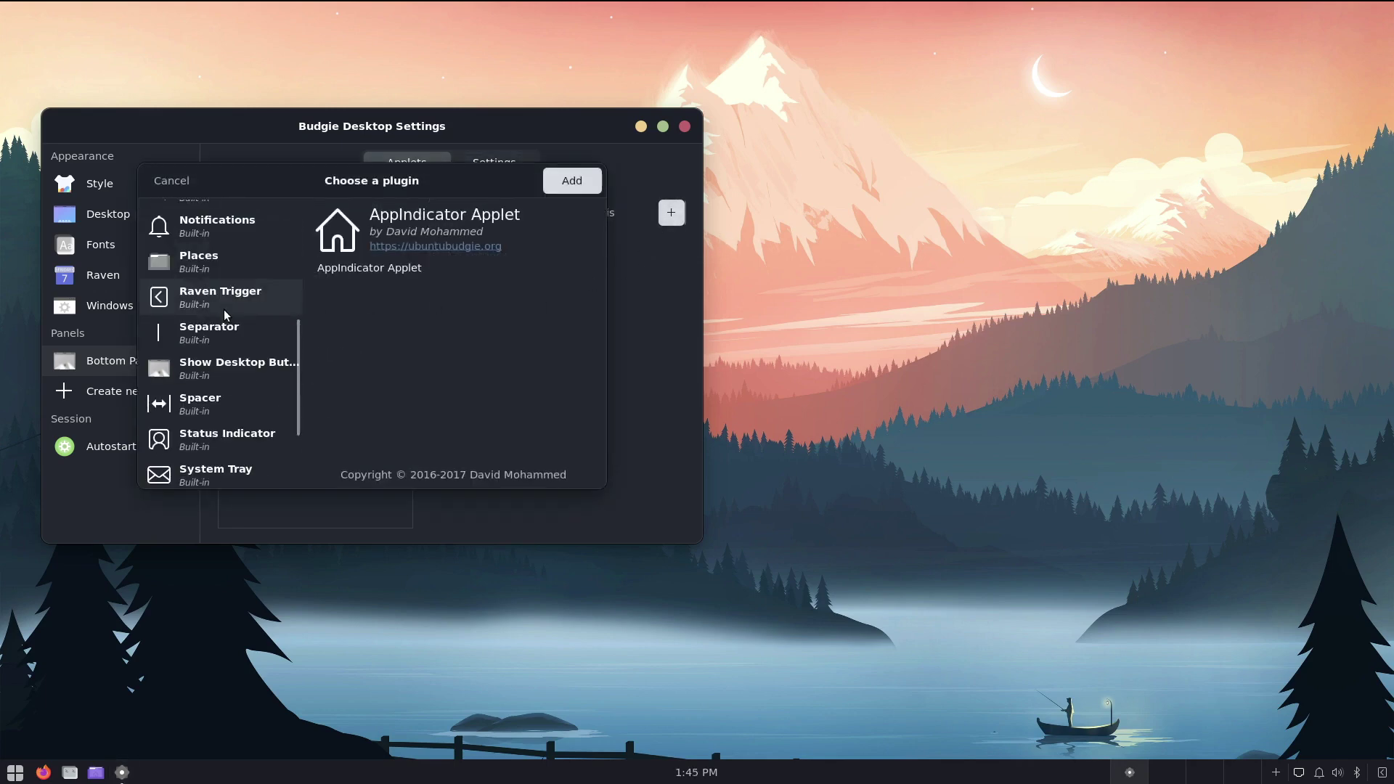
scroll(223, 311, "down", 3)
left_click(218, 432)
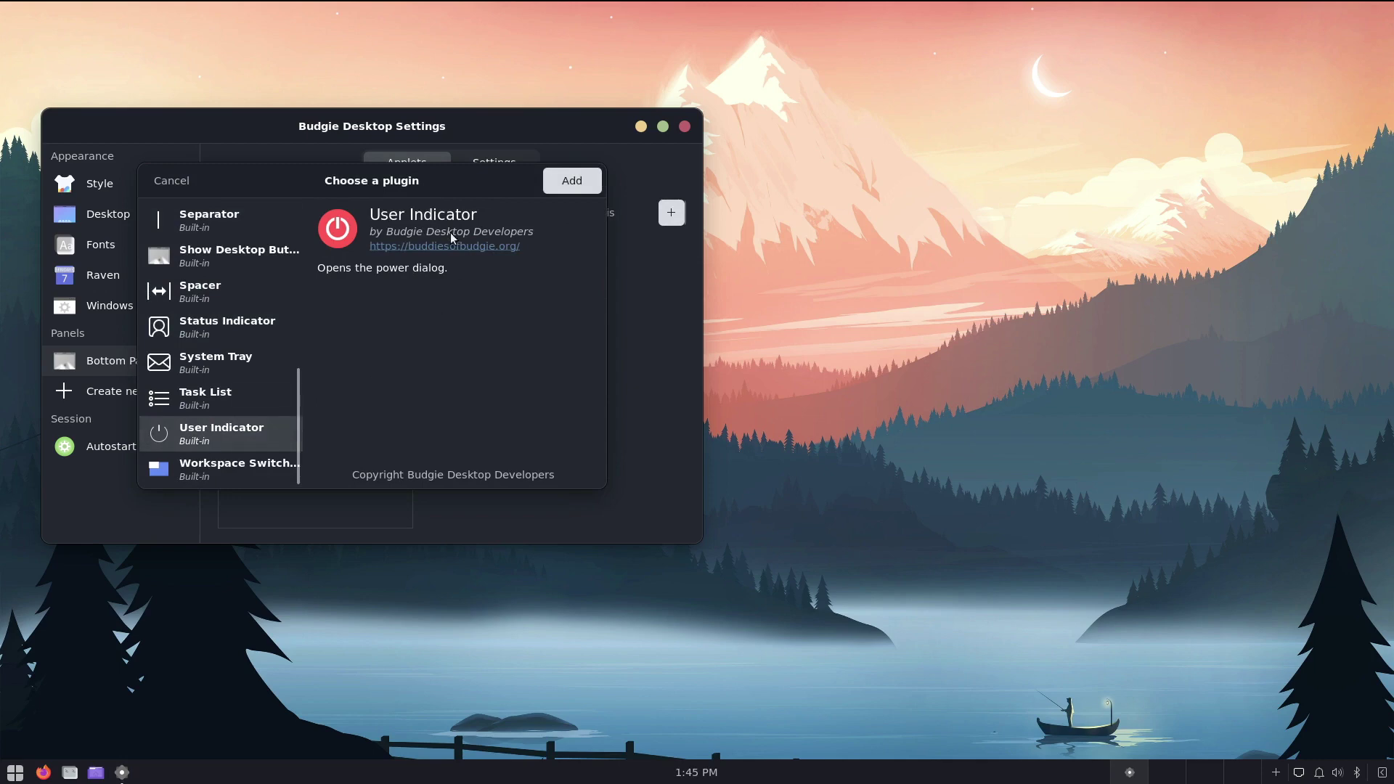
left_click(570, 181)
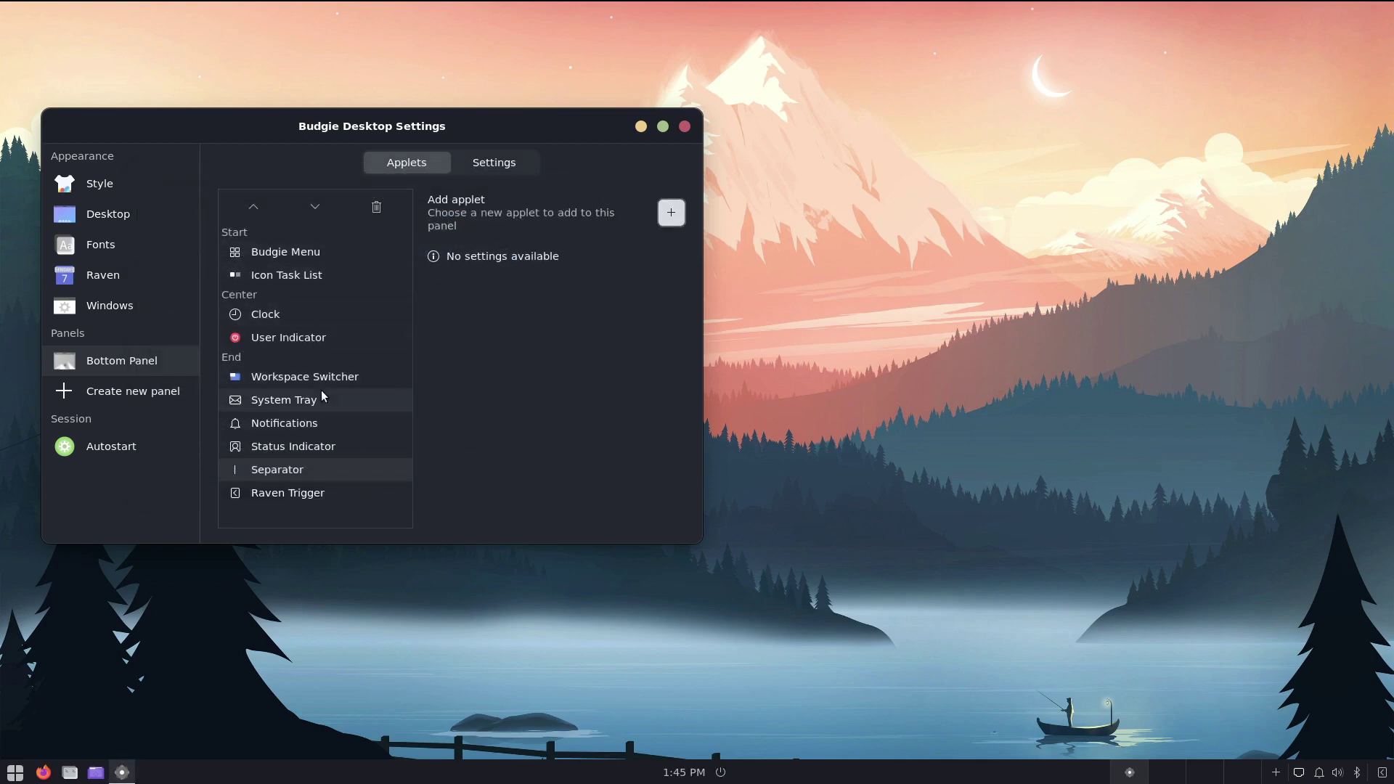
left_click(274, 338)
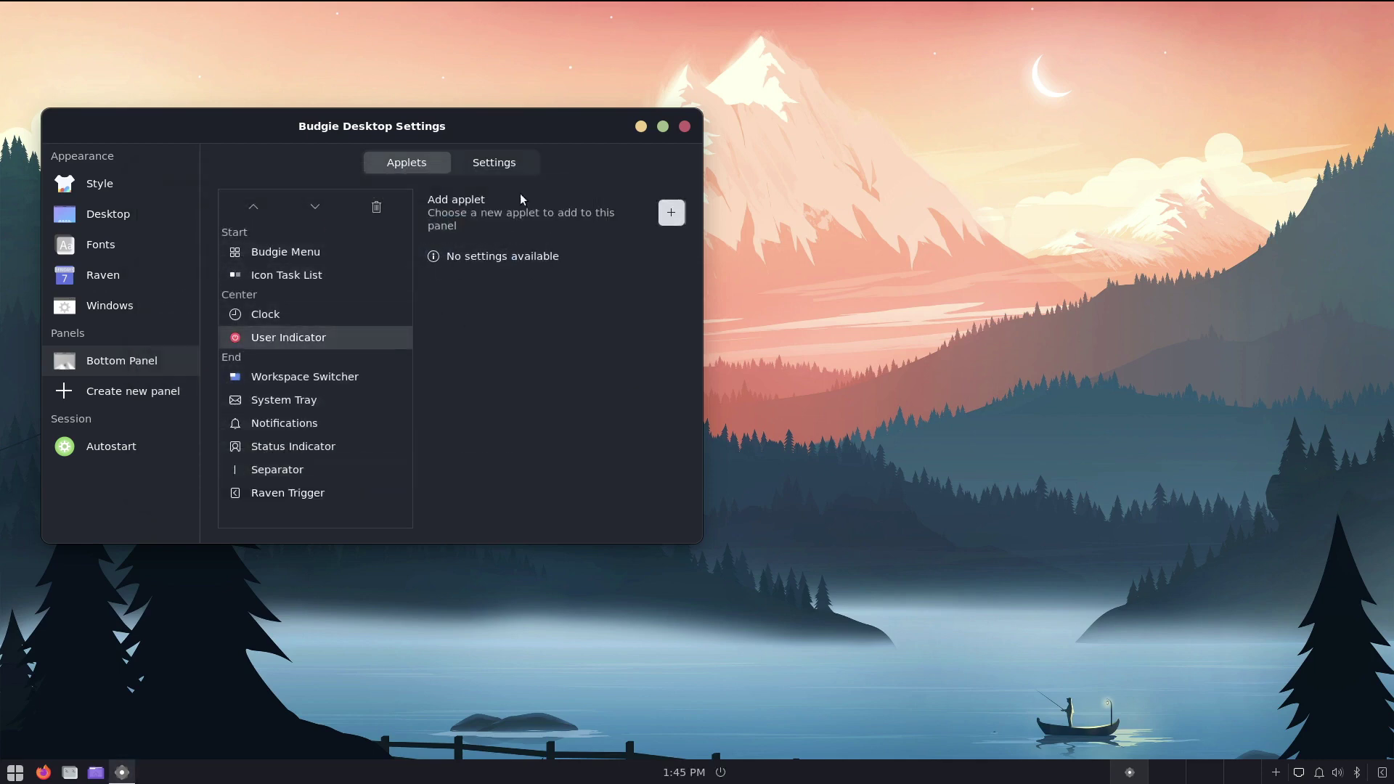
left_click(321, 206)
left_click(320, 207)
left_click(320, 206)
left_click(320, 206)
left_click(320, 206)
left_click(320, 206)
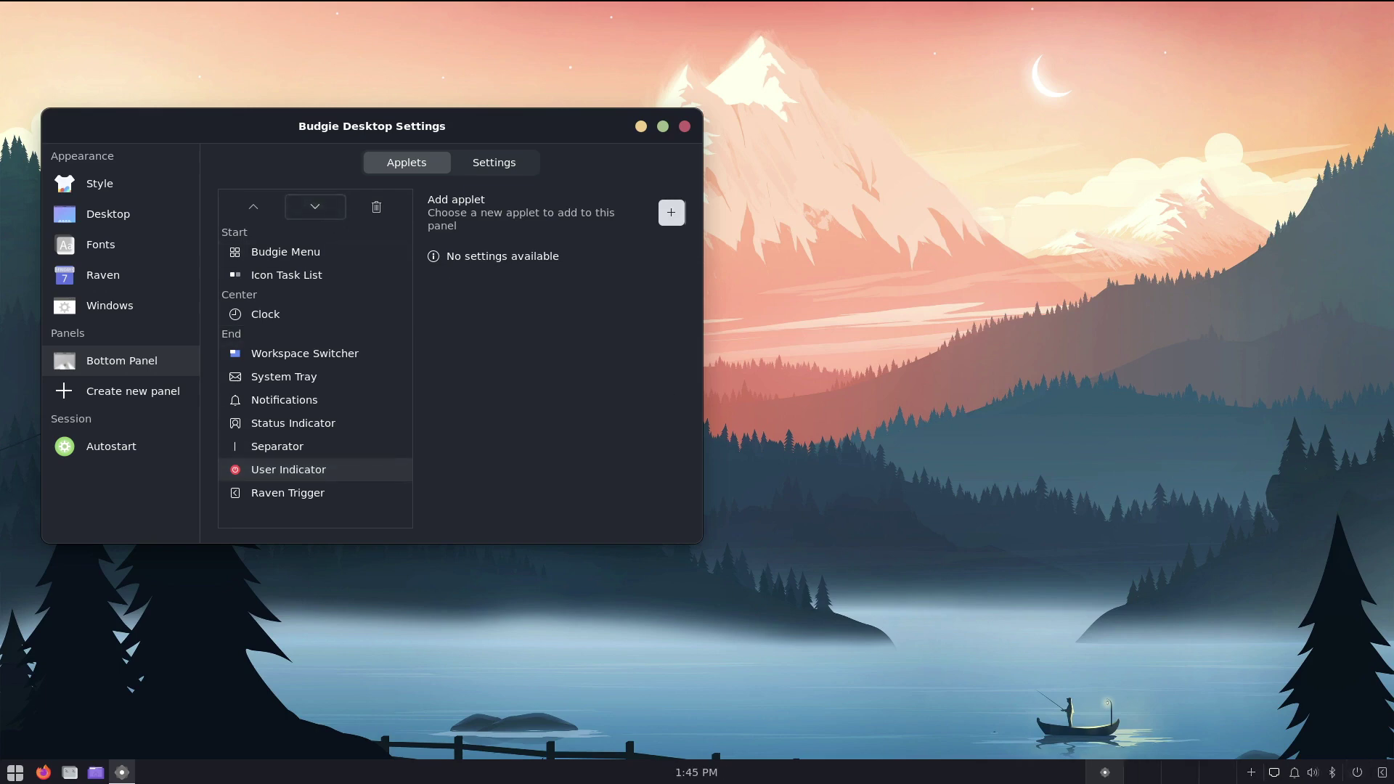
left_click(1381, 773)
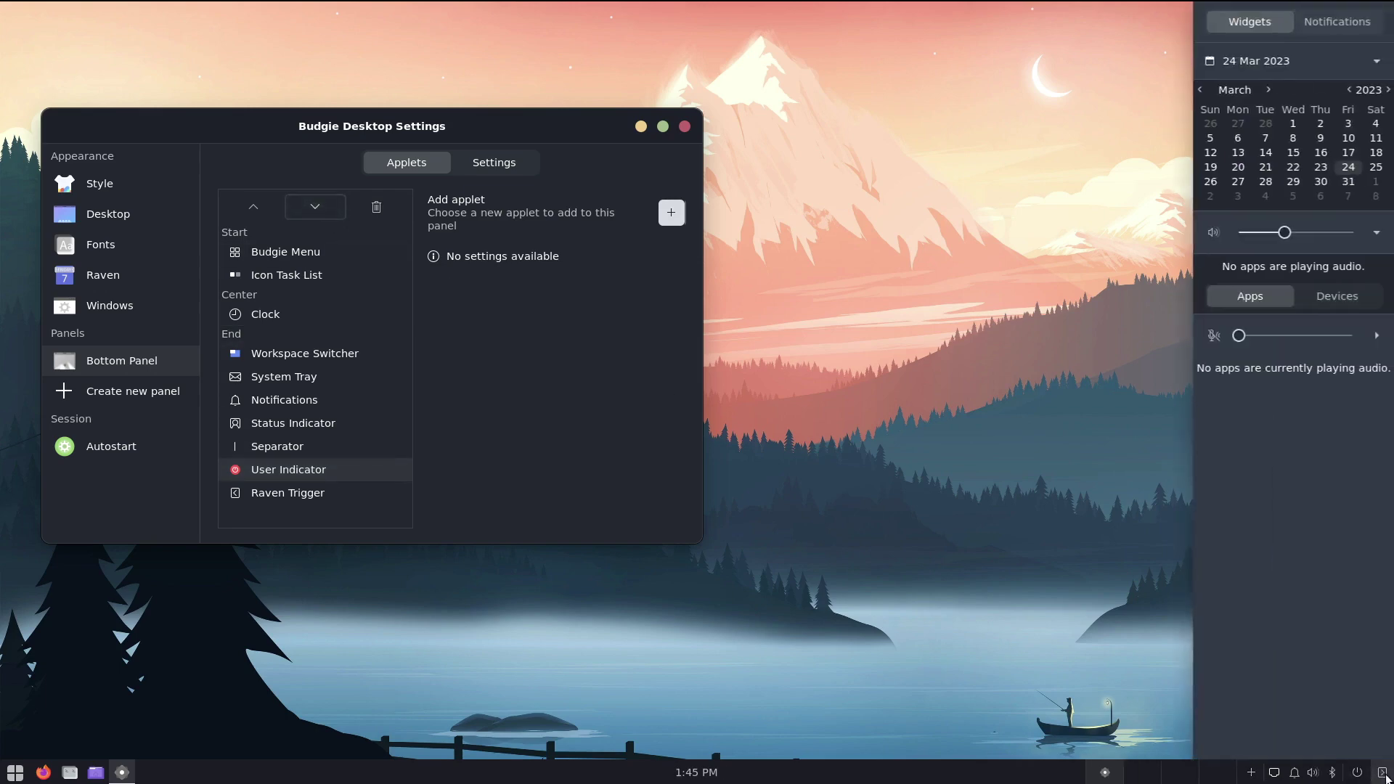
left_click(1382, 773)
left_click(1382, 773)
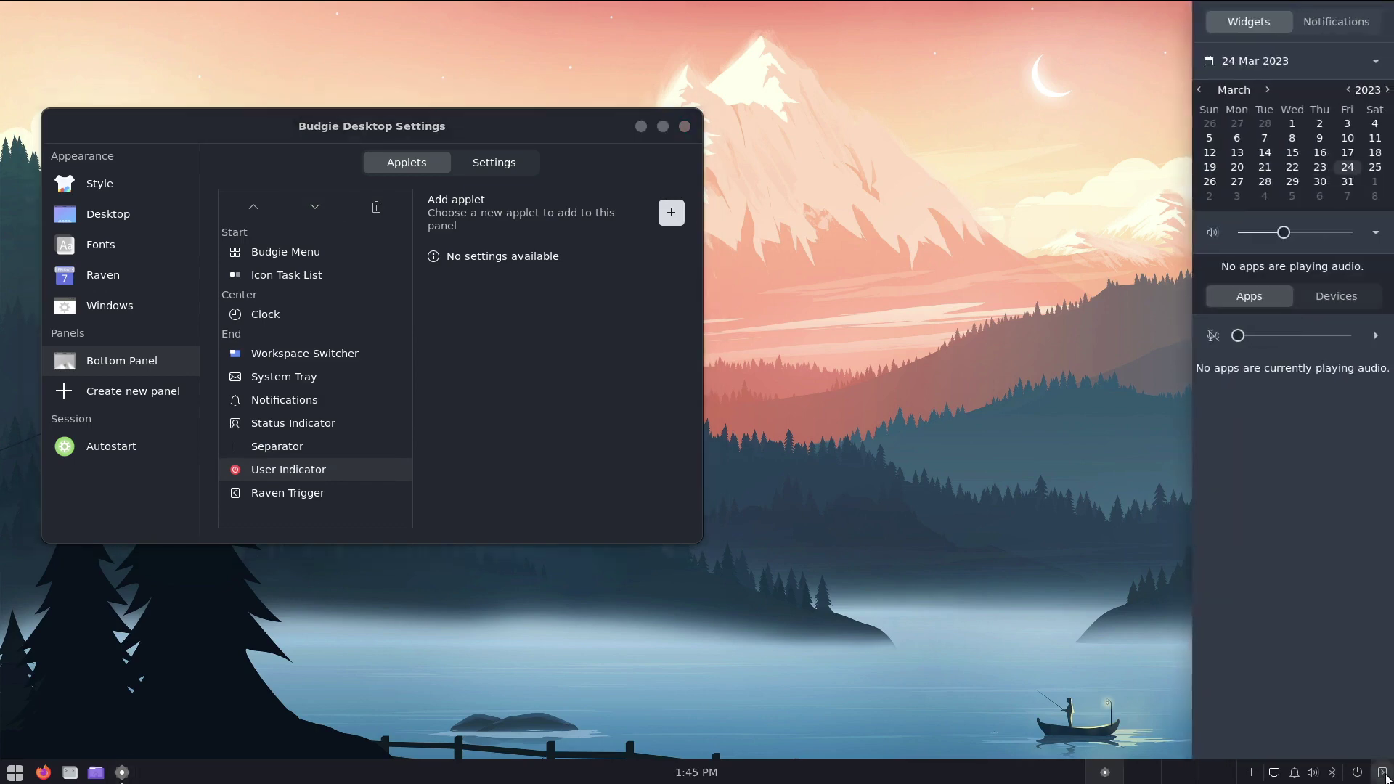
left_click(1382, 773)
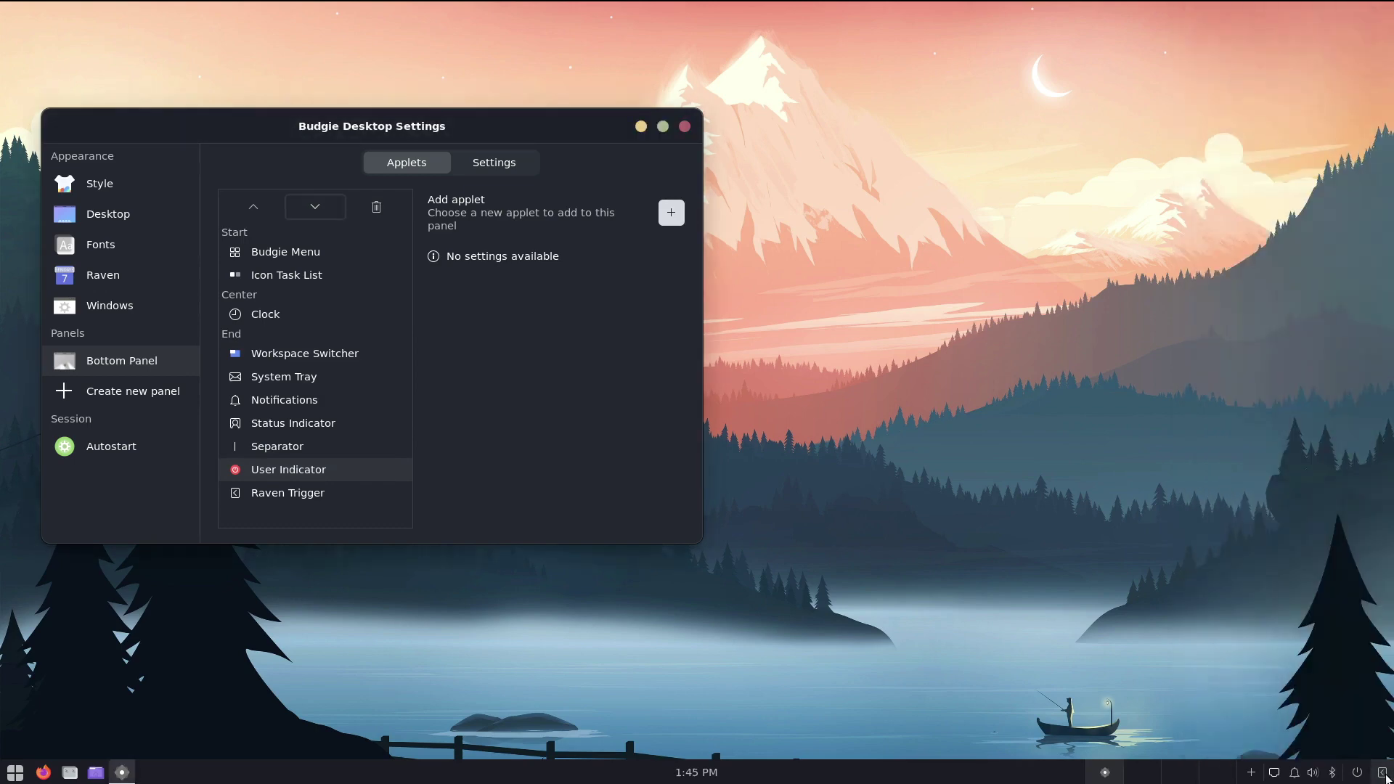
left_click(1382, 774)
left_click(1382, 774)
Step: Close Budgie Desktop Settings and launch Budgie Control Center from the application menu
left_click(683, 127)
left_click(15, 773)
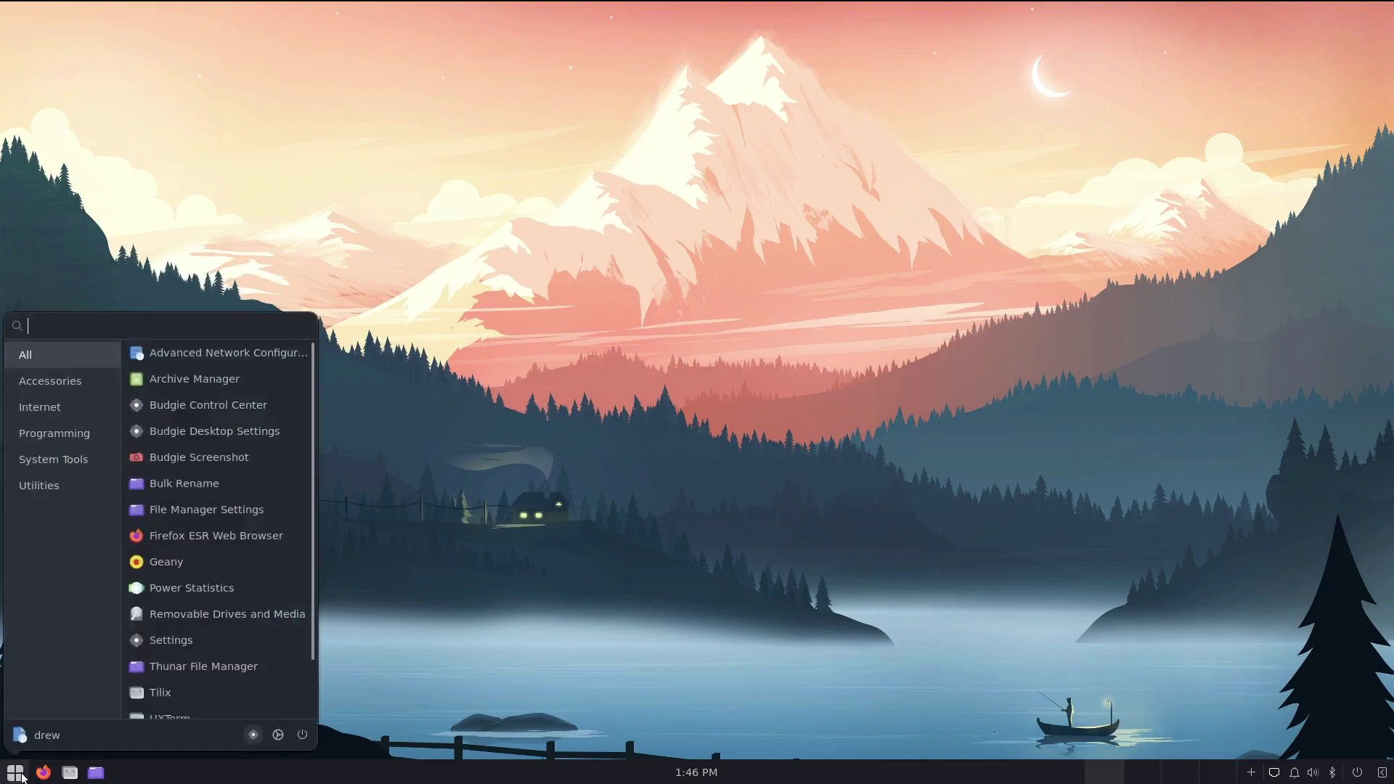
left_click(336, 711)
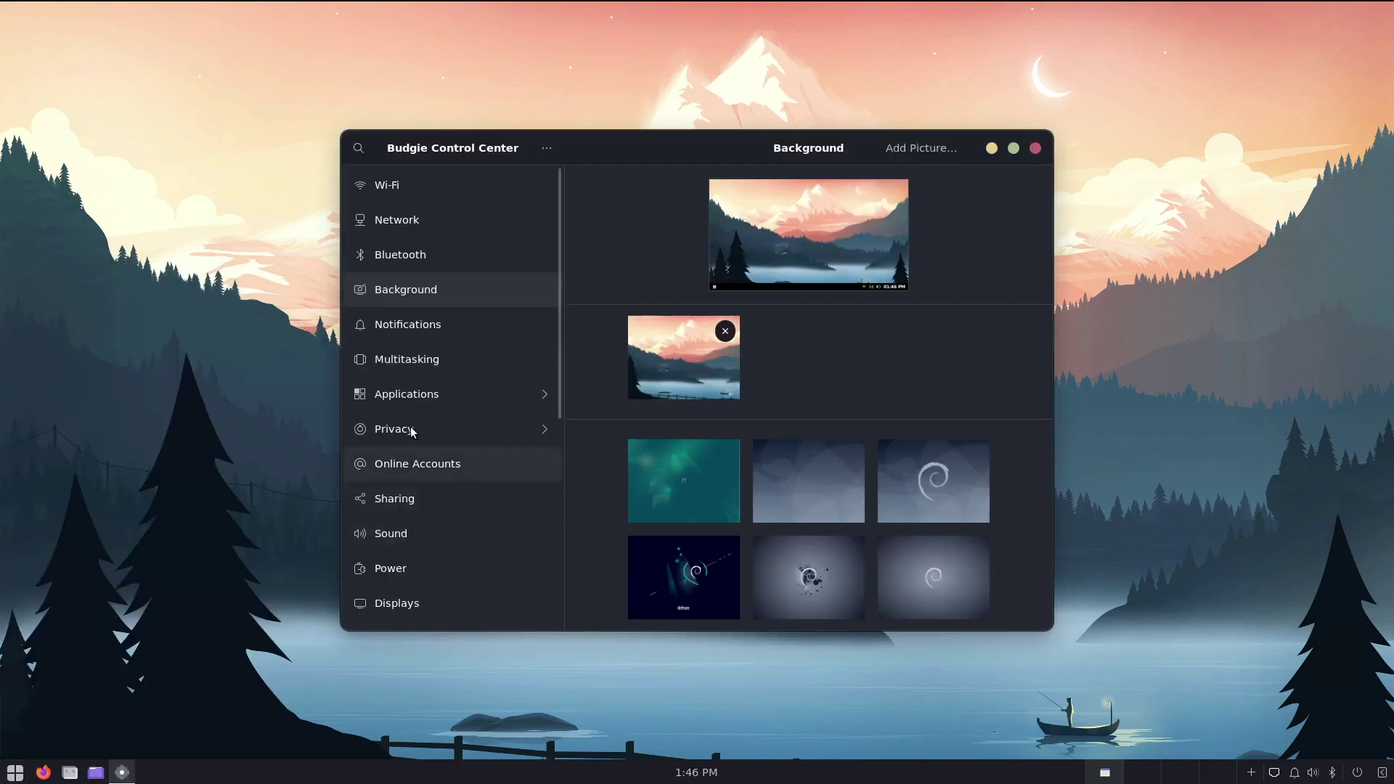
Step: Go to Keyboard shortcuts and open the Custom Shortcuts page
scroll(450, 428, "down", 5)
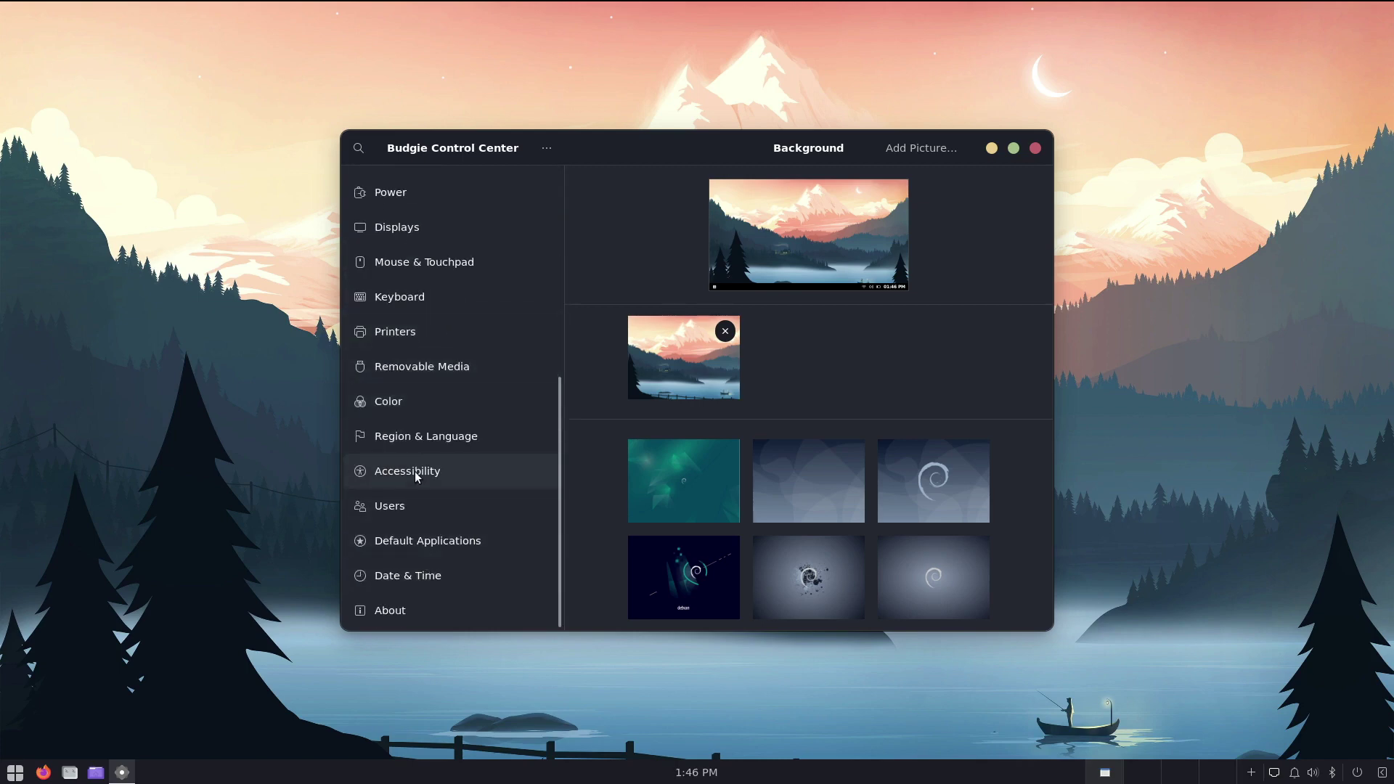
left_click(409, 299)
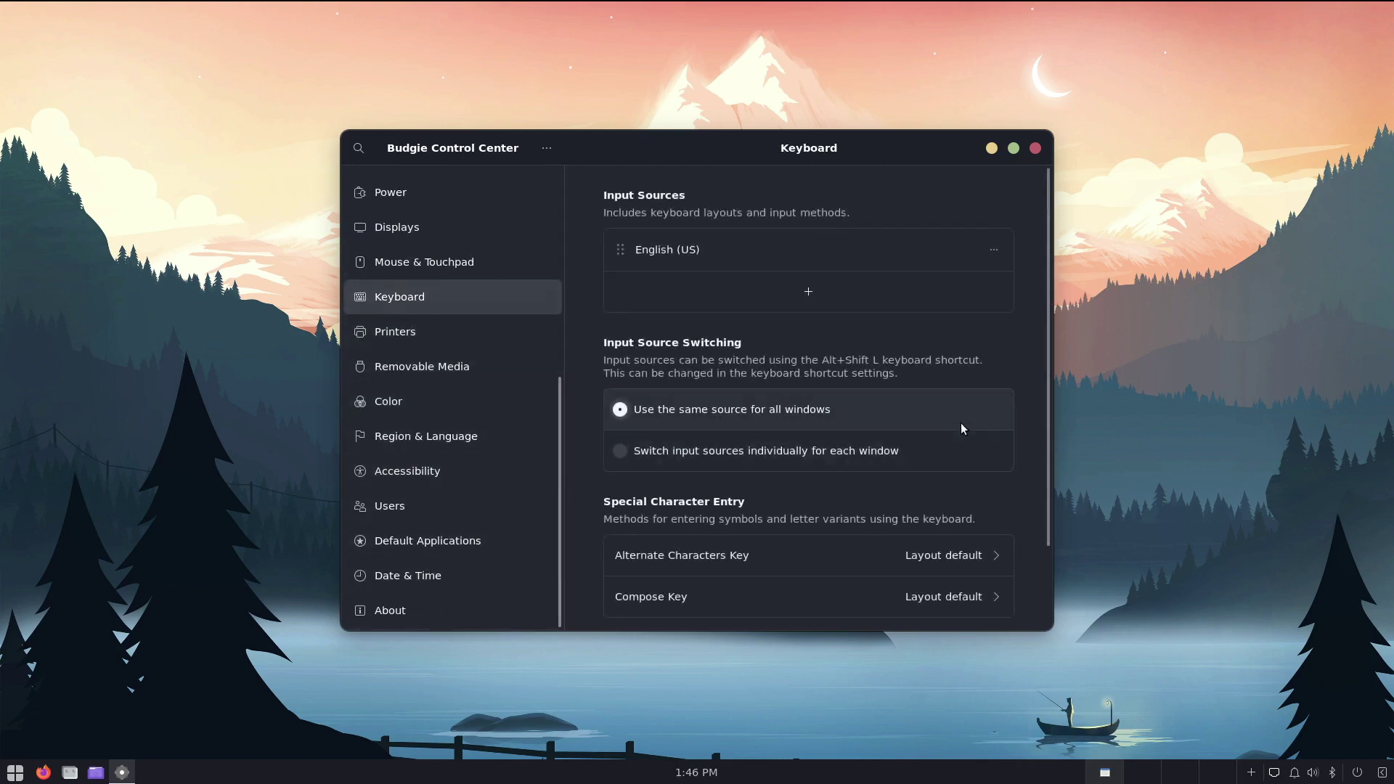
scroll(959, 428, "down", 2)
left_click(871, 594)
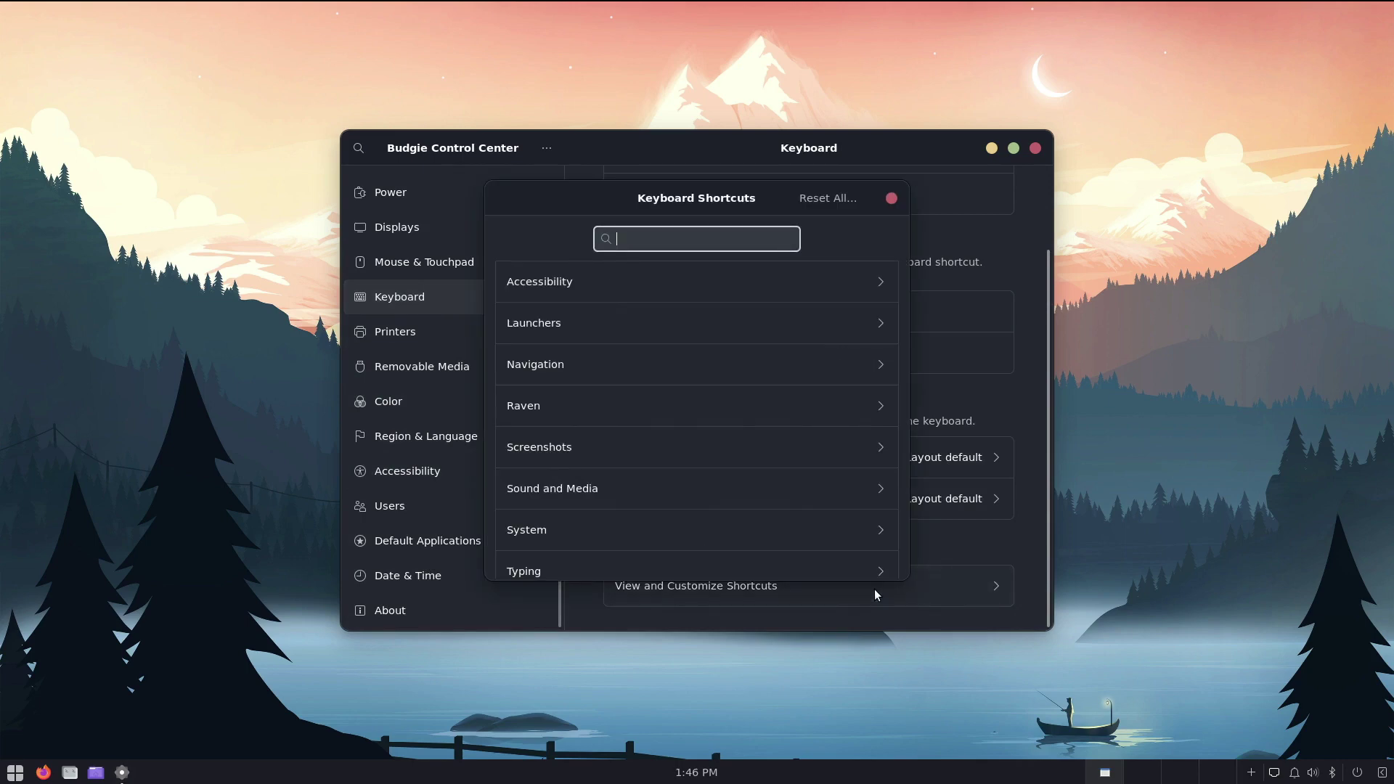
scroll(735, 441, "down", 3)
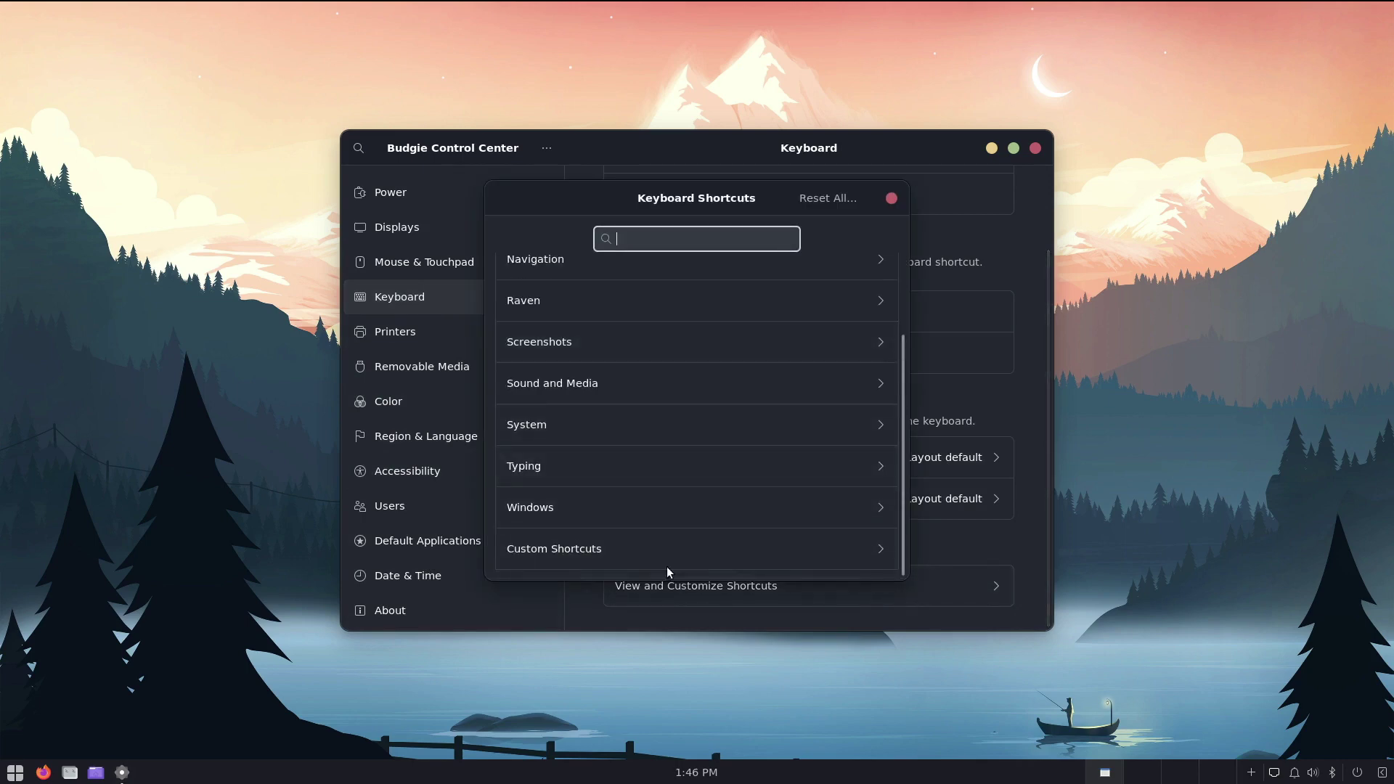
left_click(623, 556)
Step: Add a custom shortcut named 'Terminal' running 'tilix' on Super+Return
left_click(682, 479)
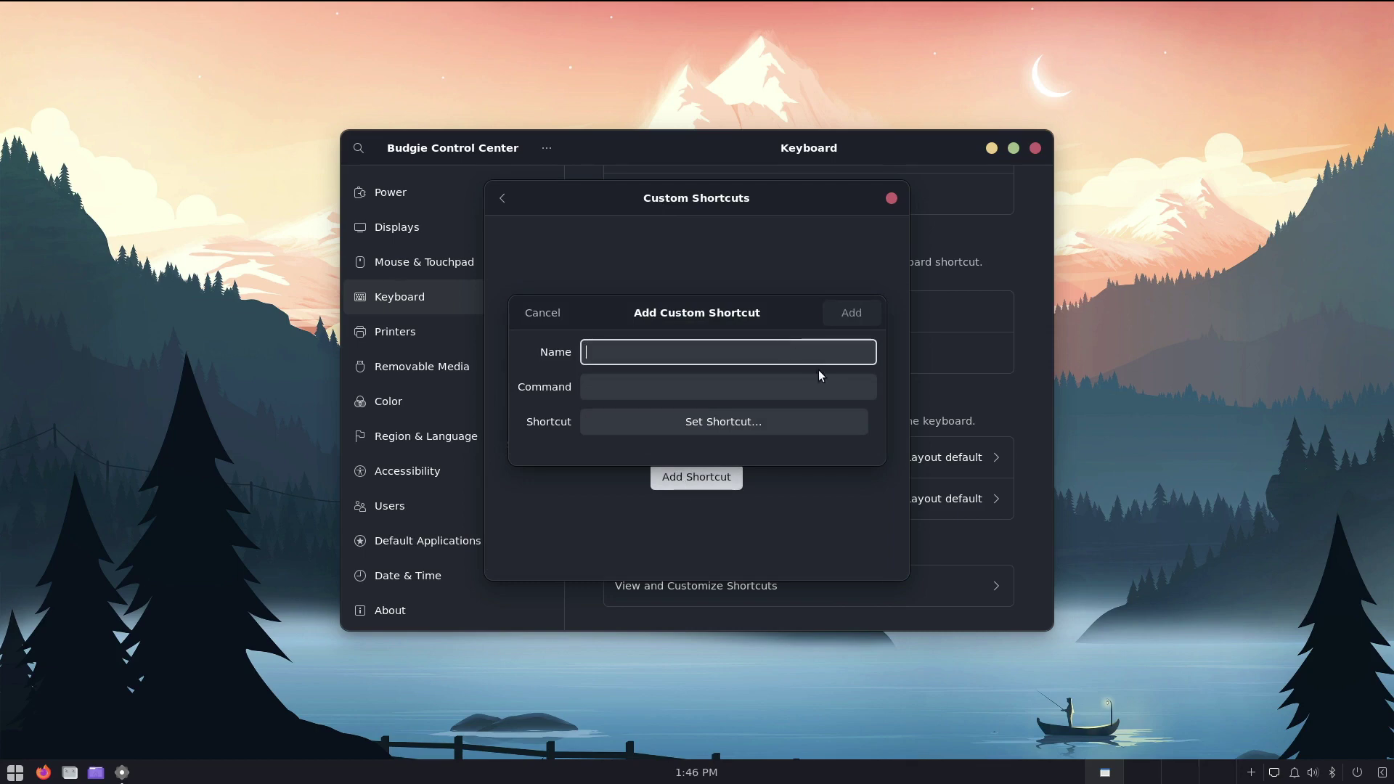
type("Ter")
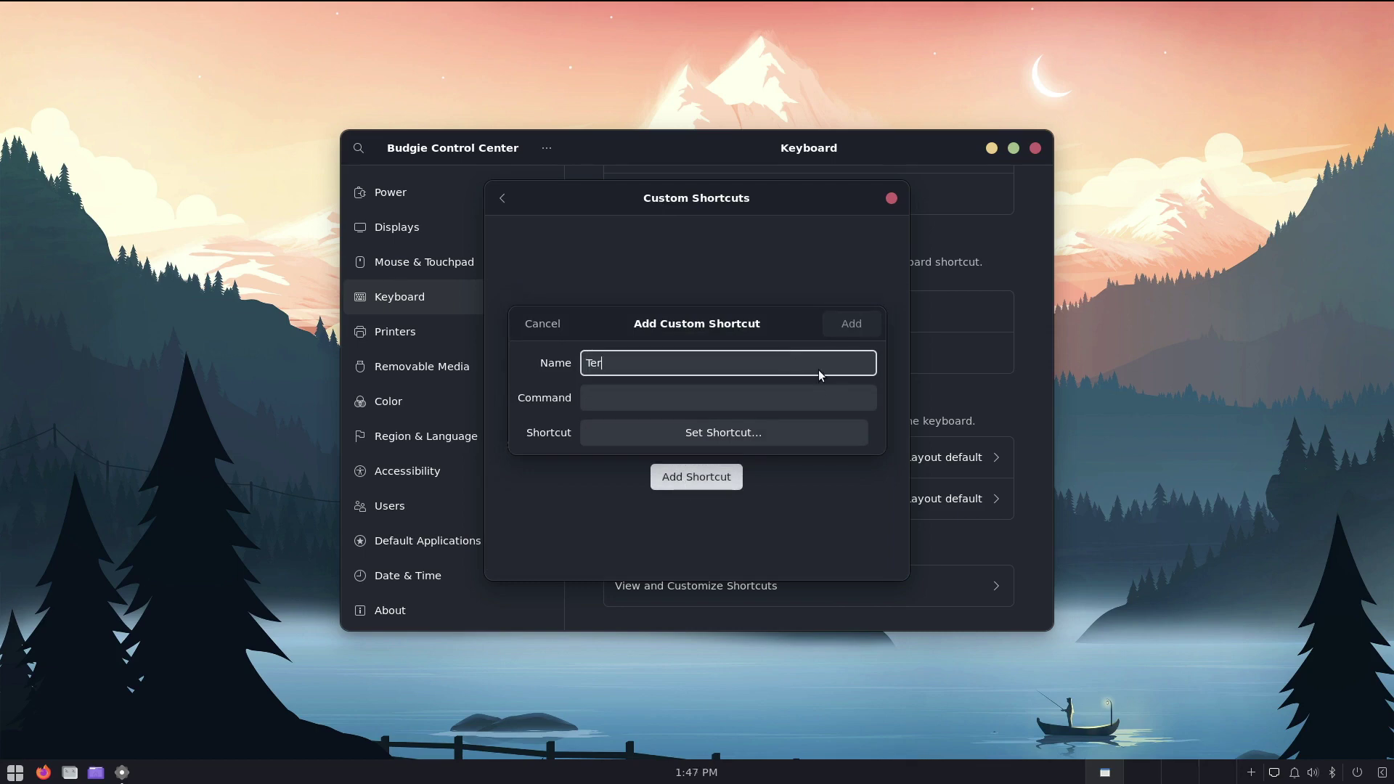
type("minal")
key("Tab")
type("tilix")
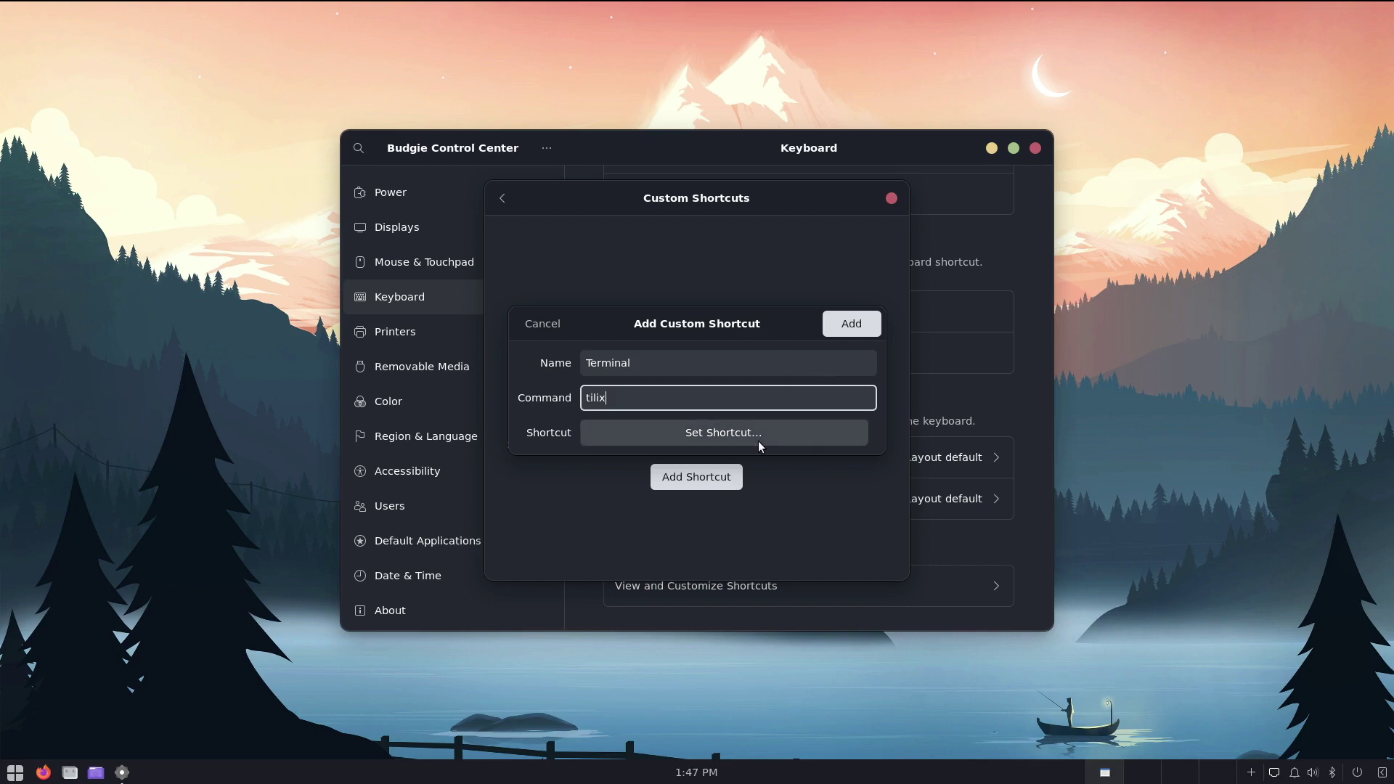
left_click(802, 436)
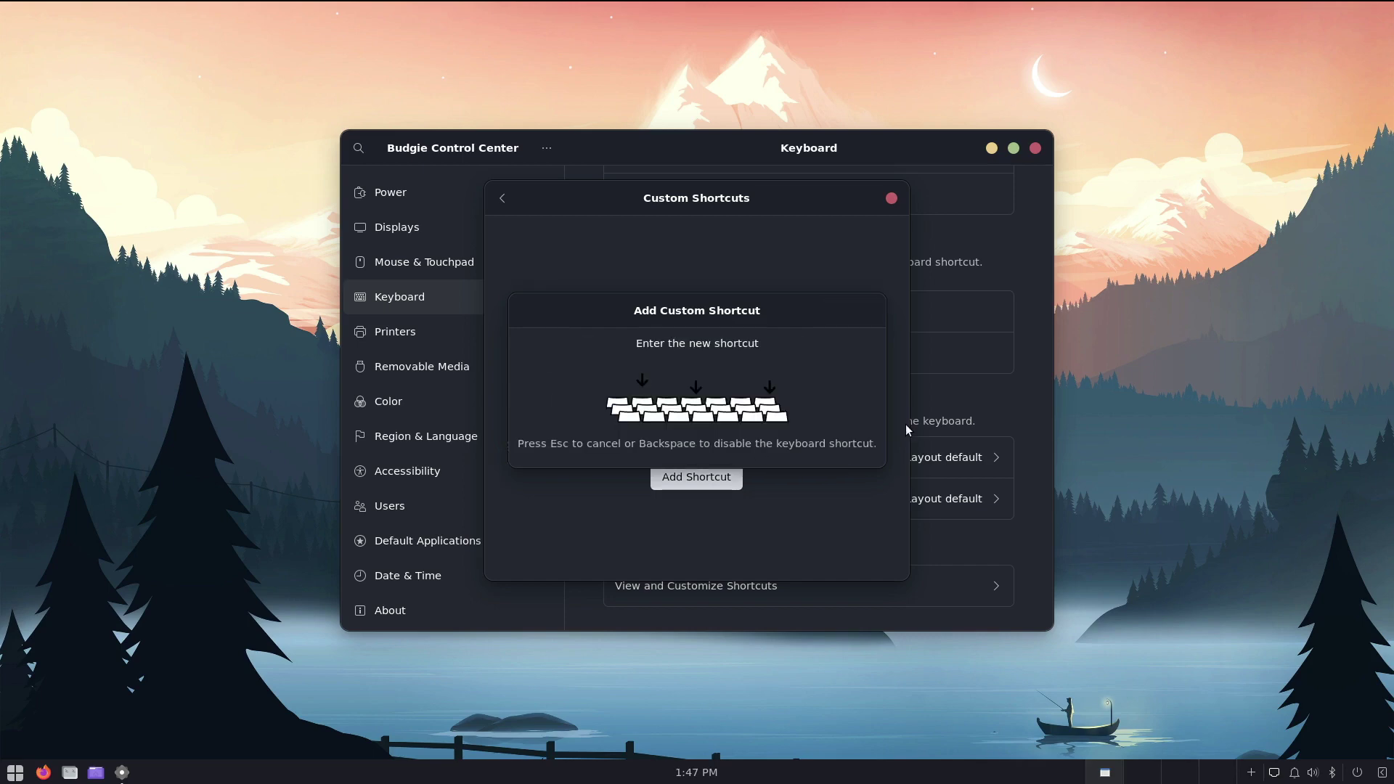
key("super+Return")
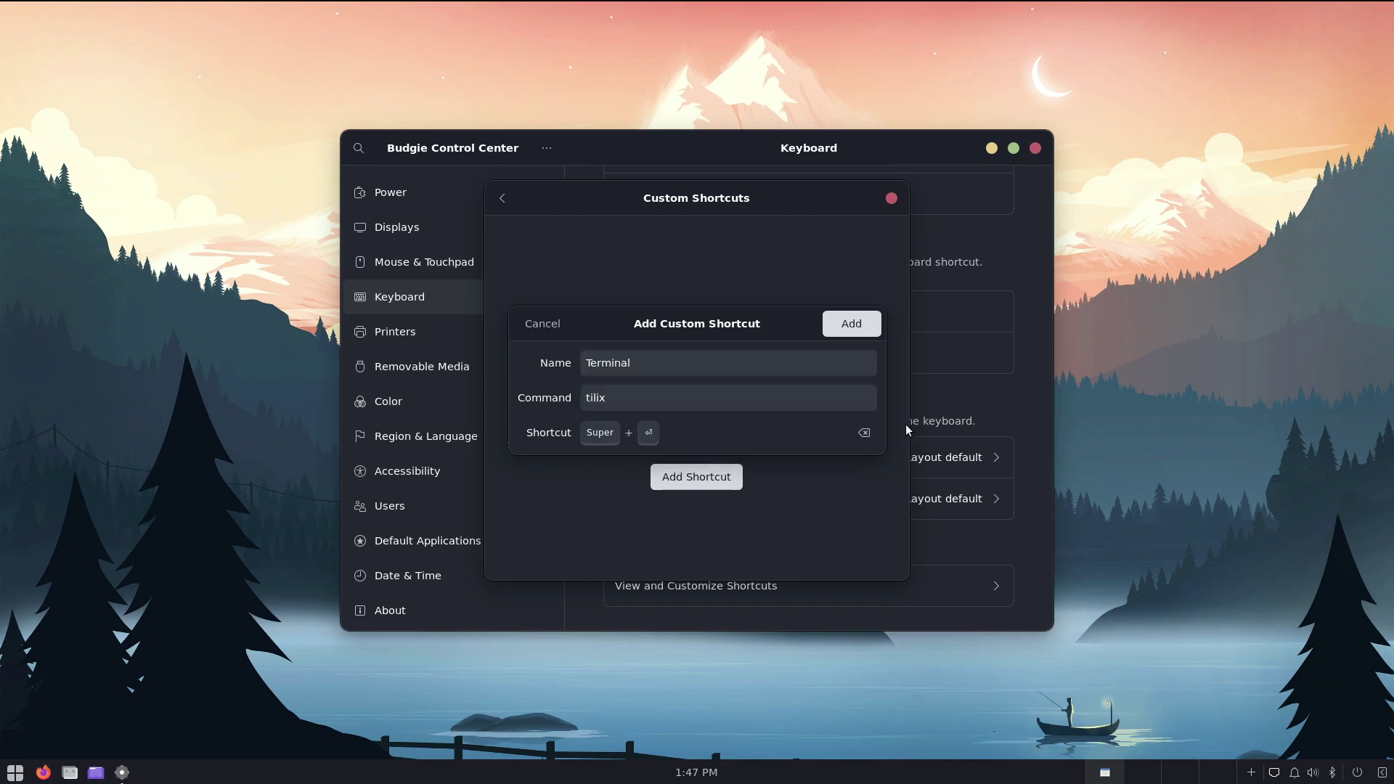
left_click(857, 326)
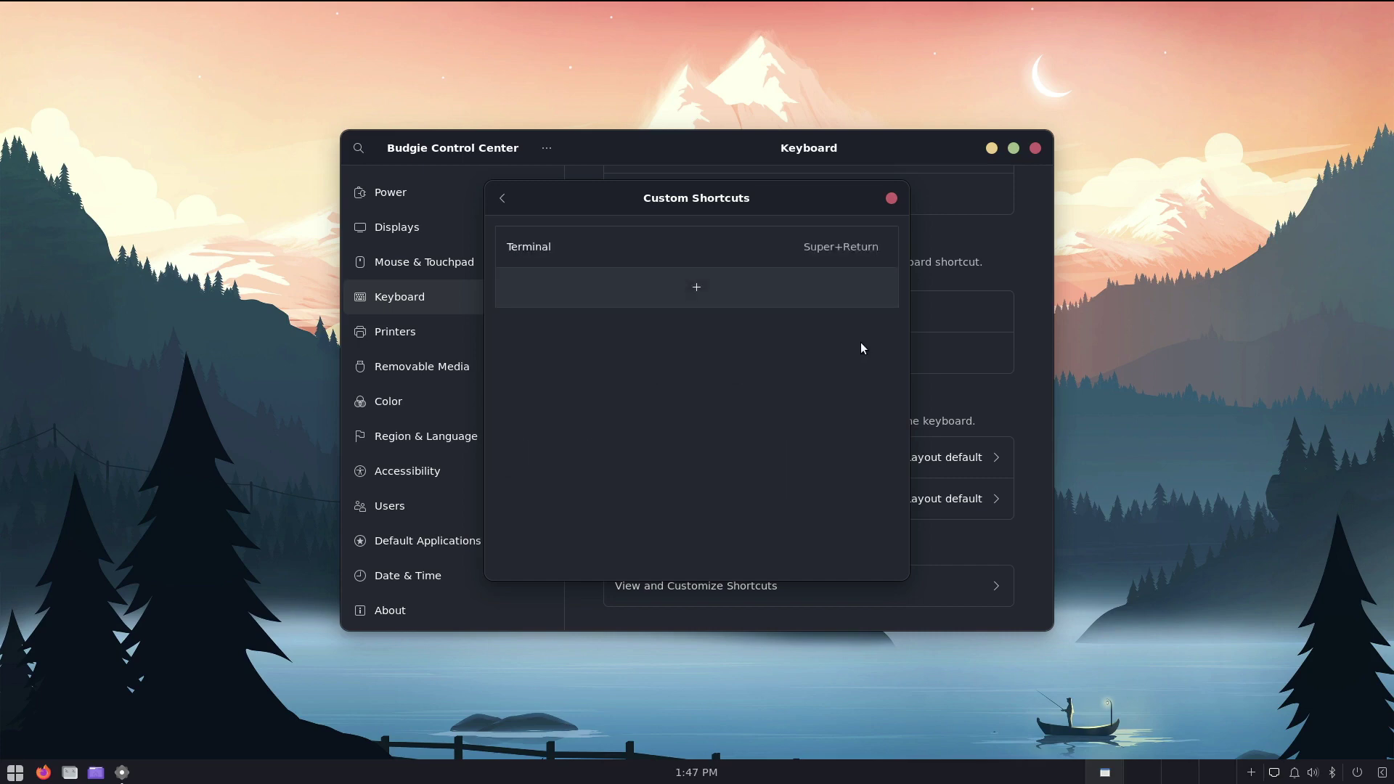
Step: Close the custom shortcuts list, test Super+Return opens a terminal, then close it
left_click(891, 198)
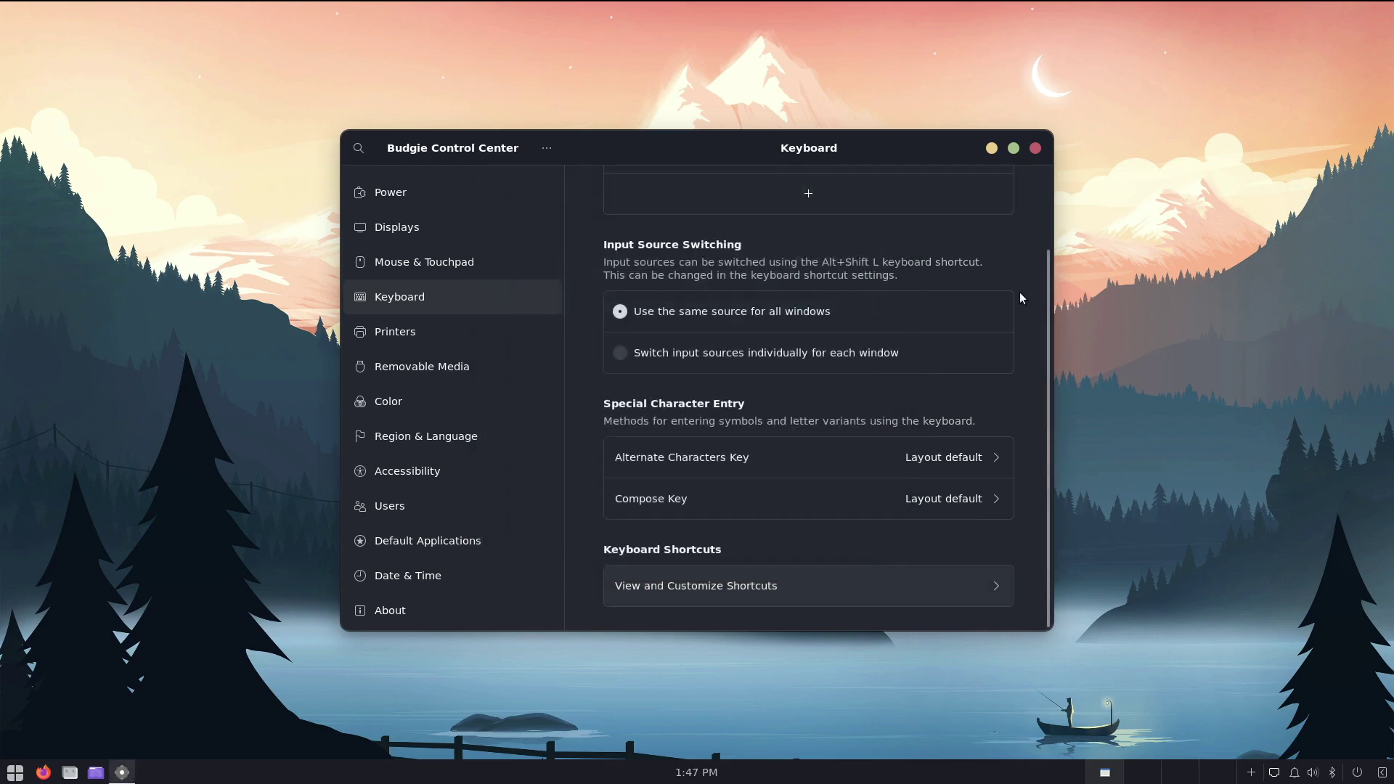
key("super+Return")
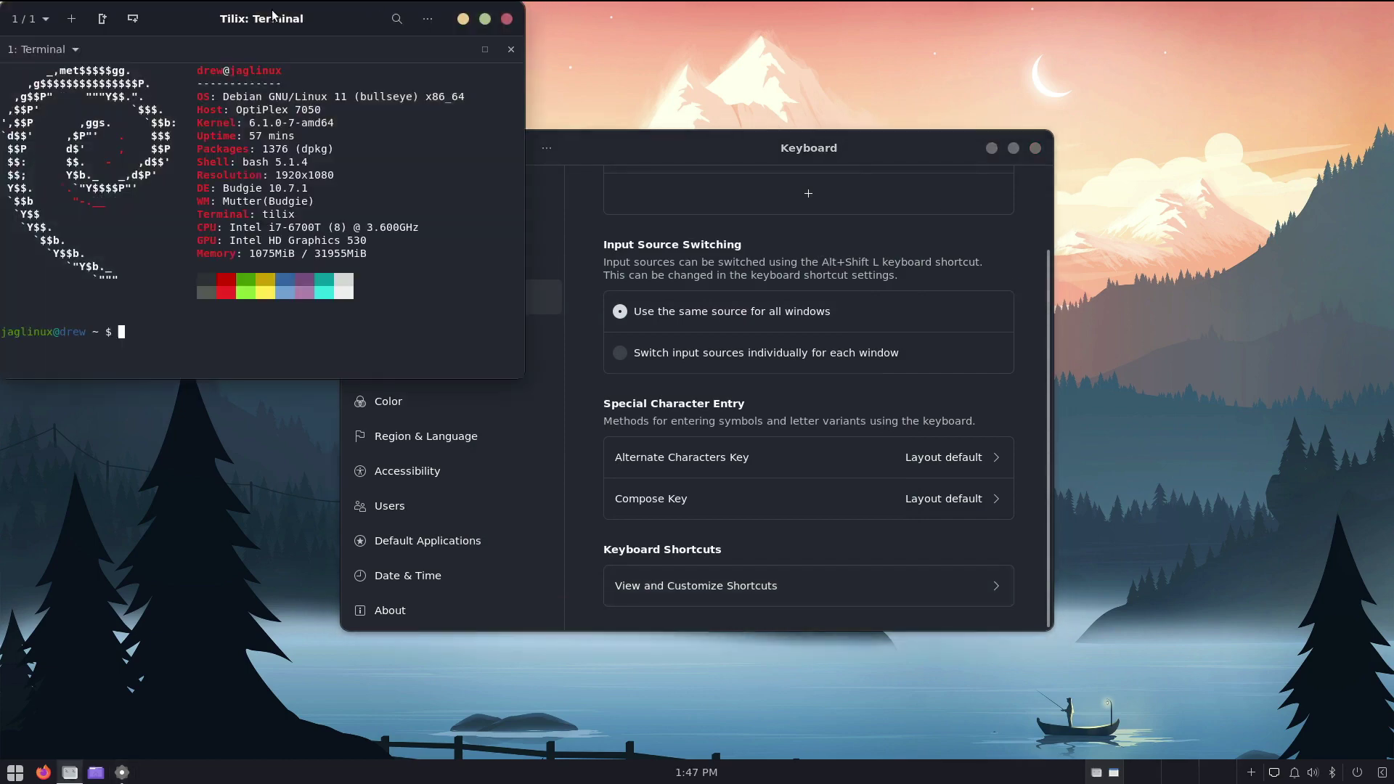
left_click_drag(273, 15, 397, 241)
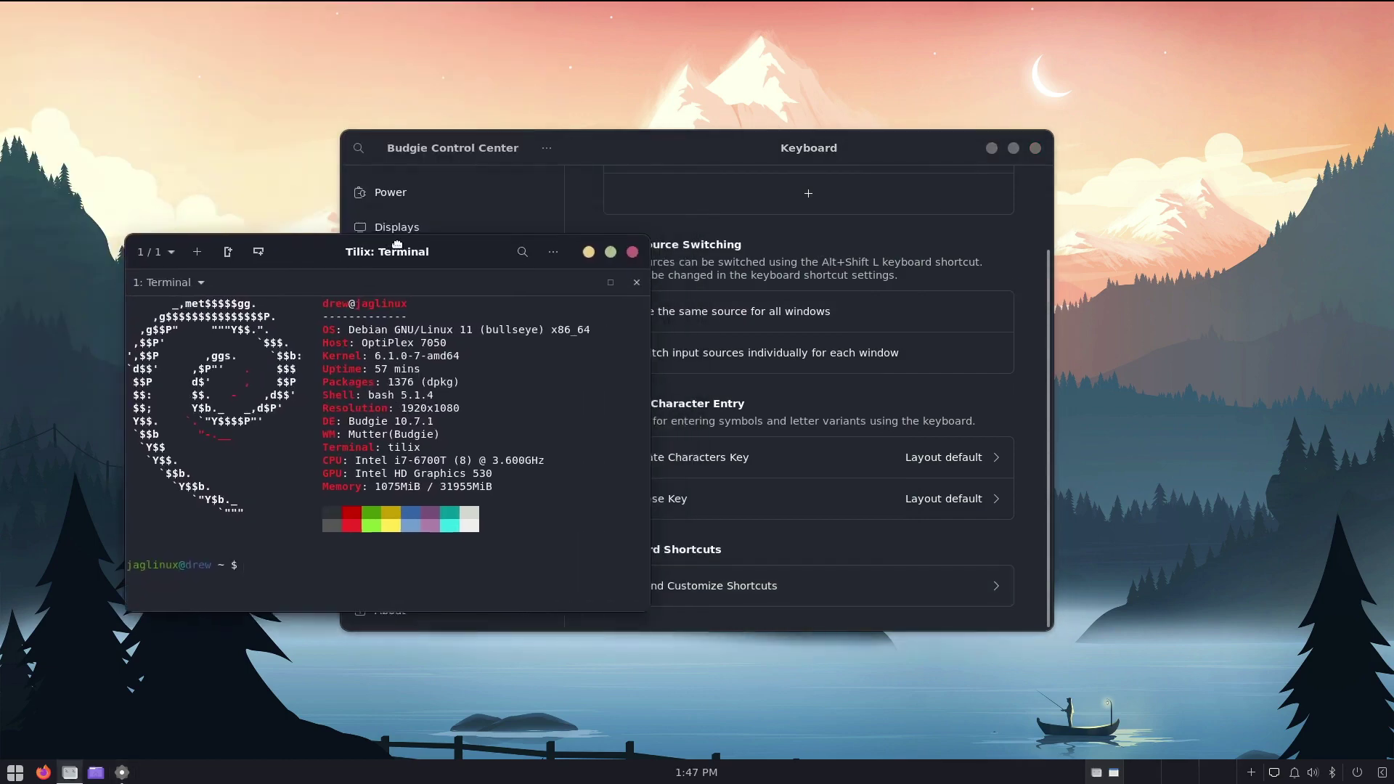
left_click(631, 245)
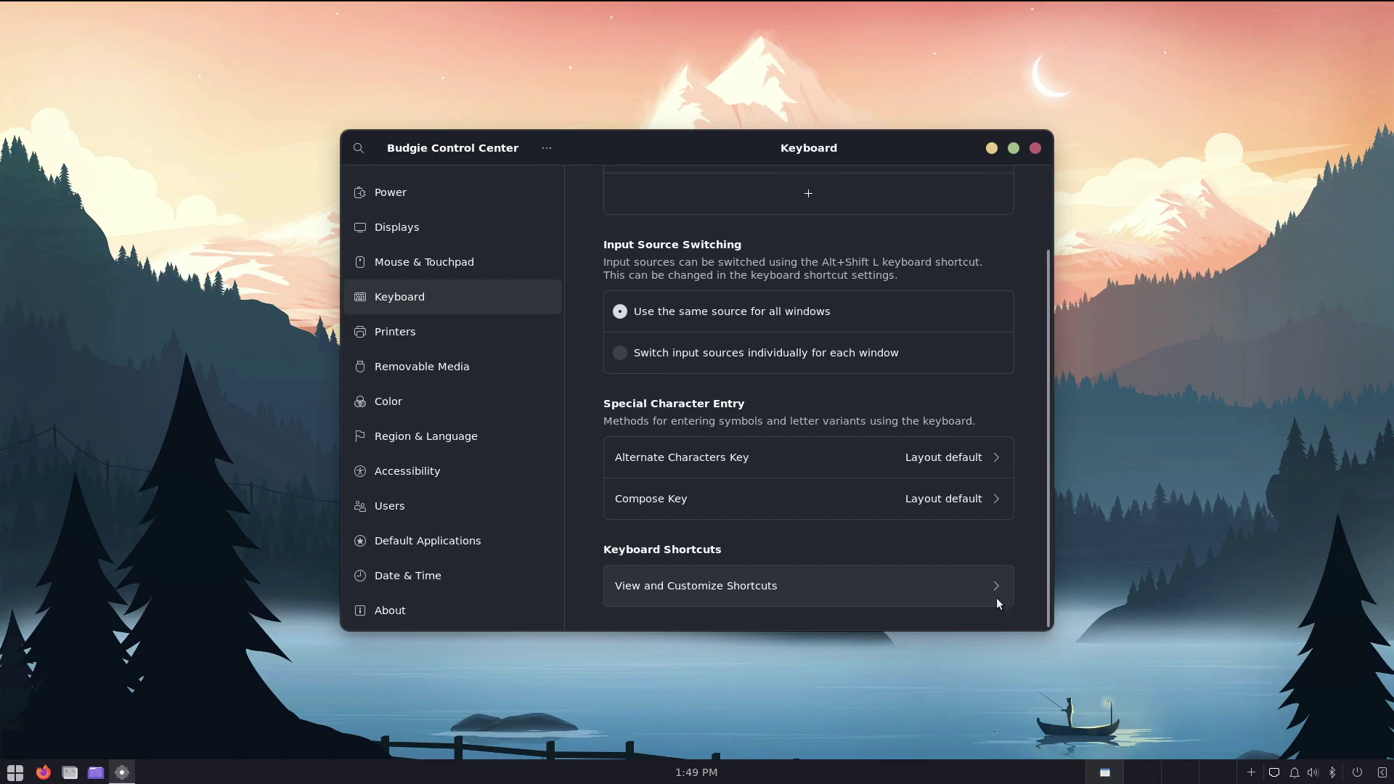
Step: Bind the Home folder launcher to Super+F and test it opens the file manager
left_click(867, 586)
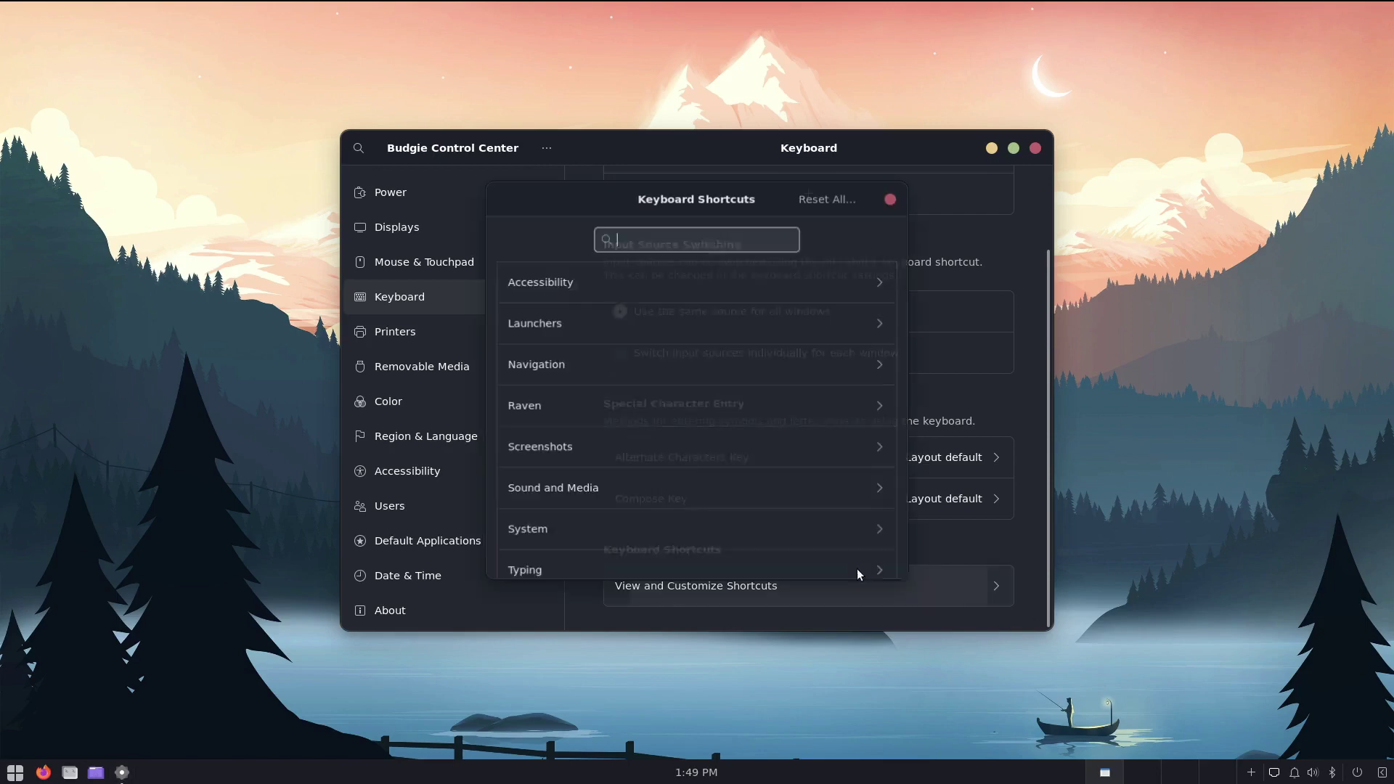
left_click(617, 324)
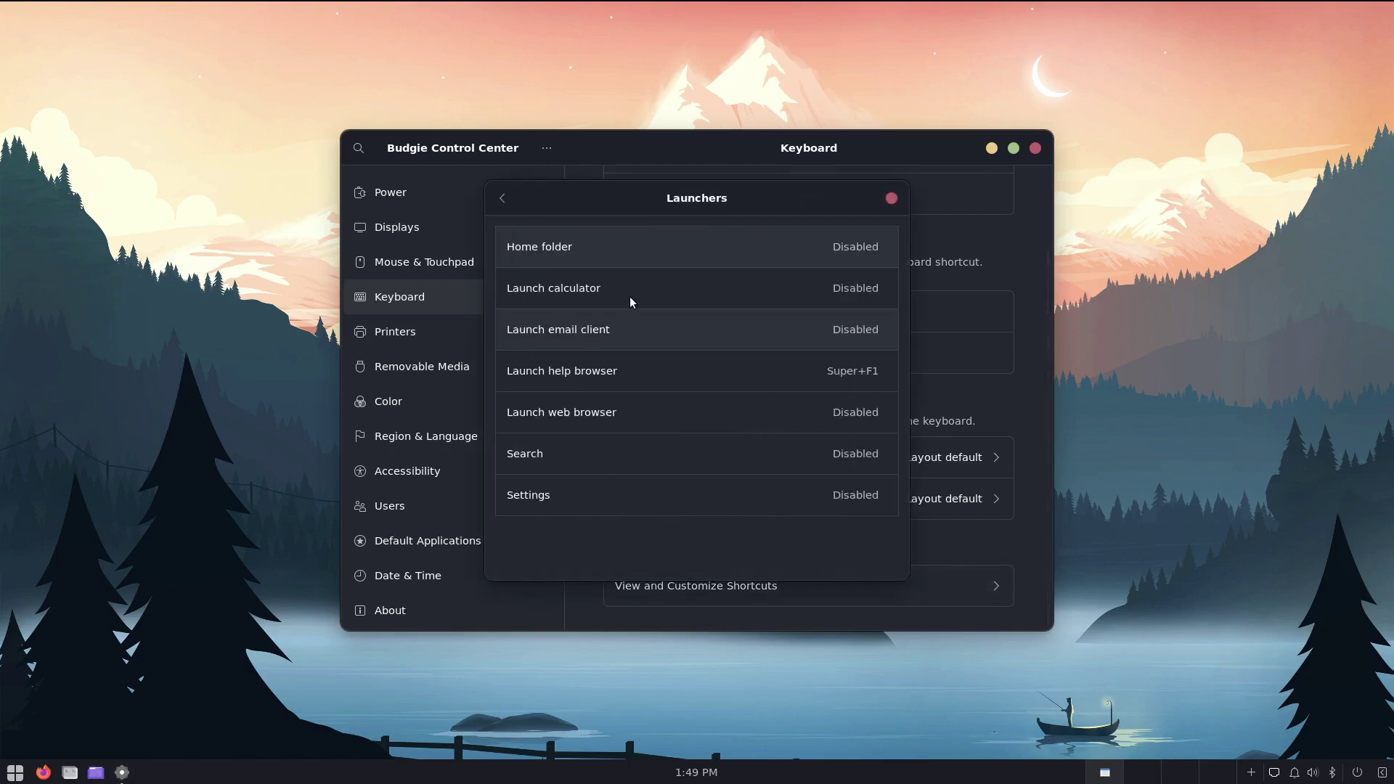
left_click(658, 247)
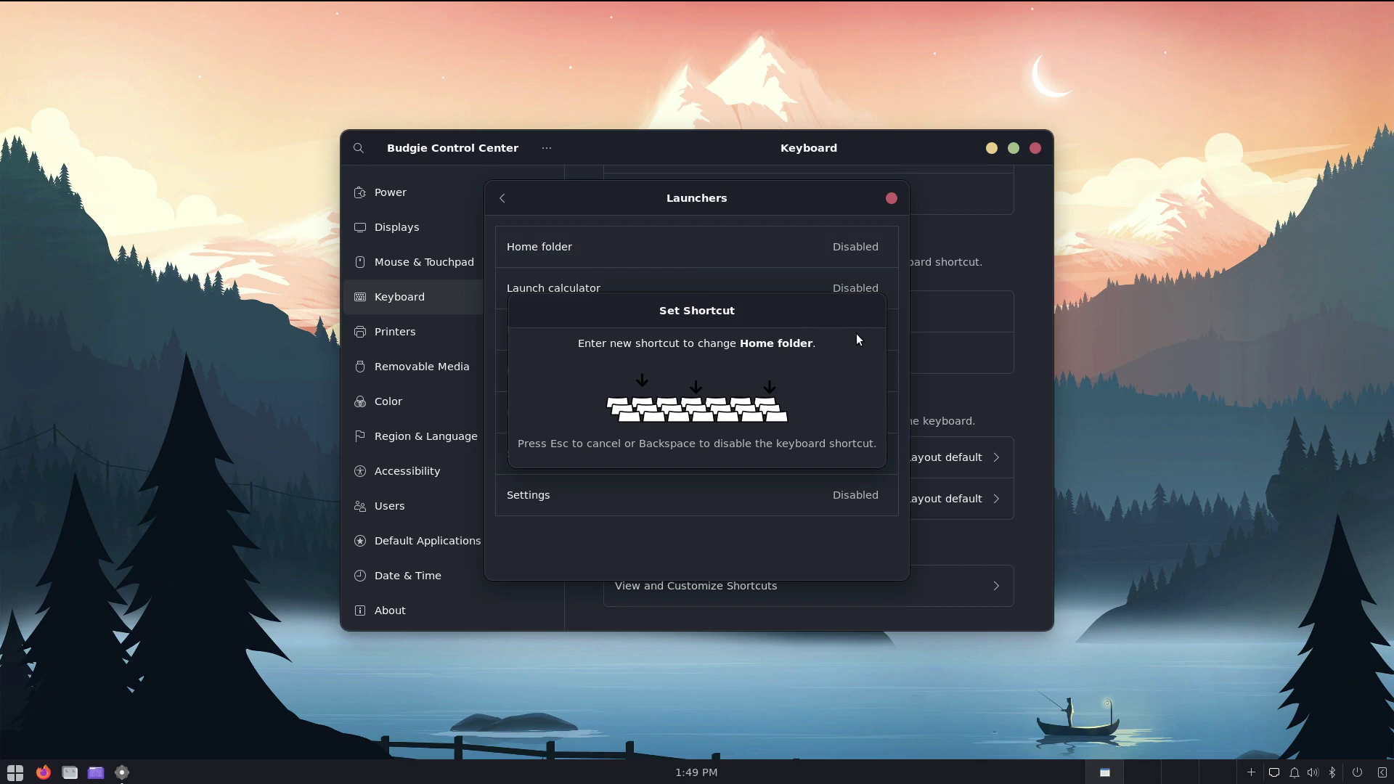
key("super+f")
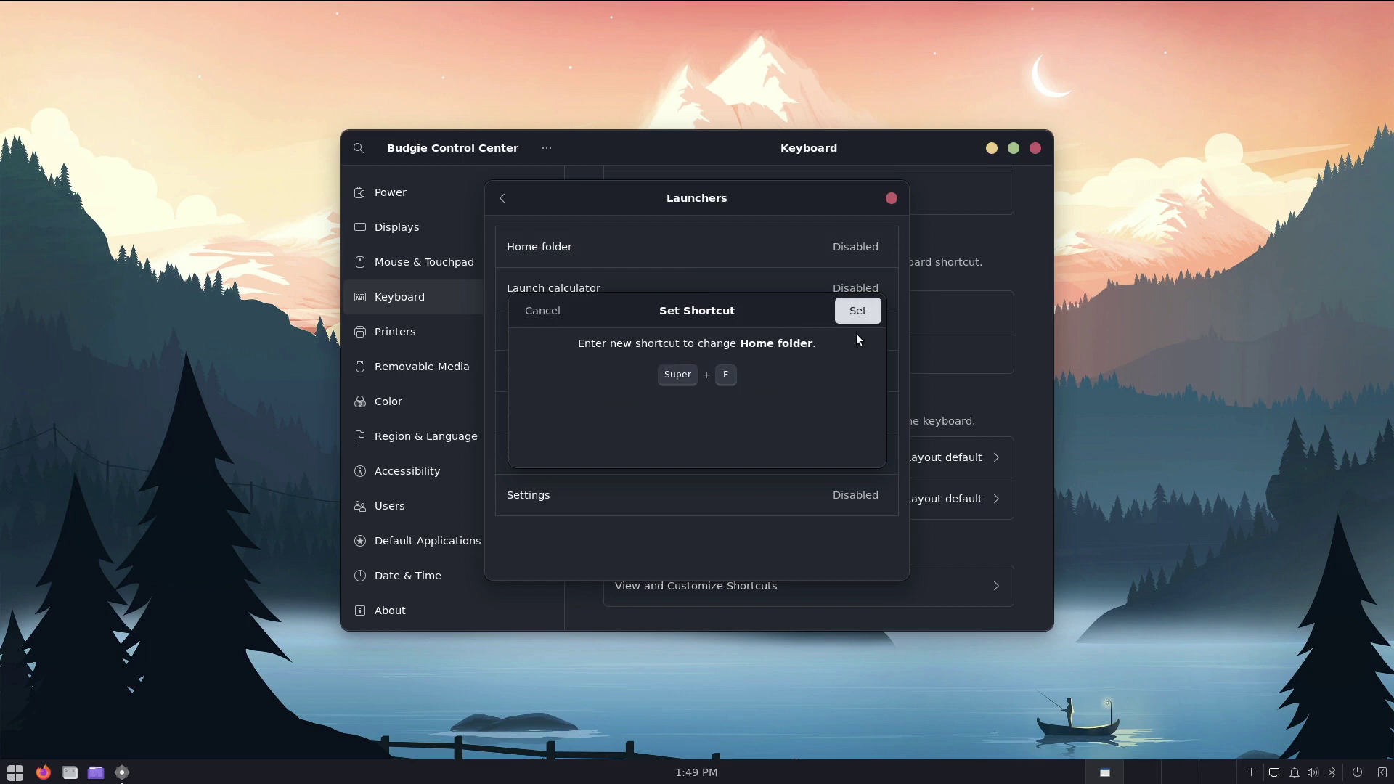
left_click(860, 312)
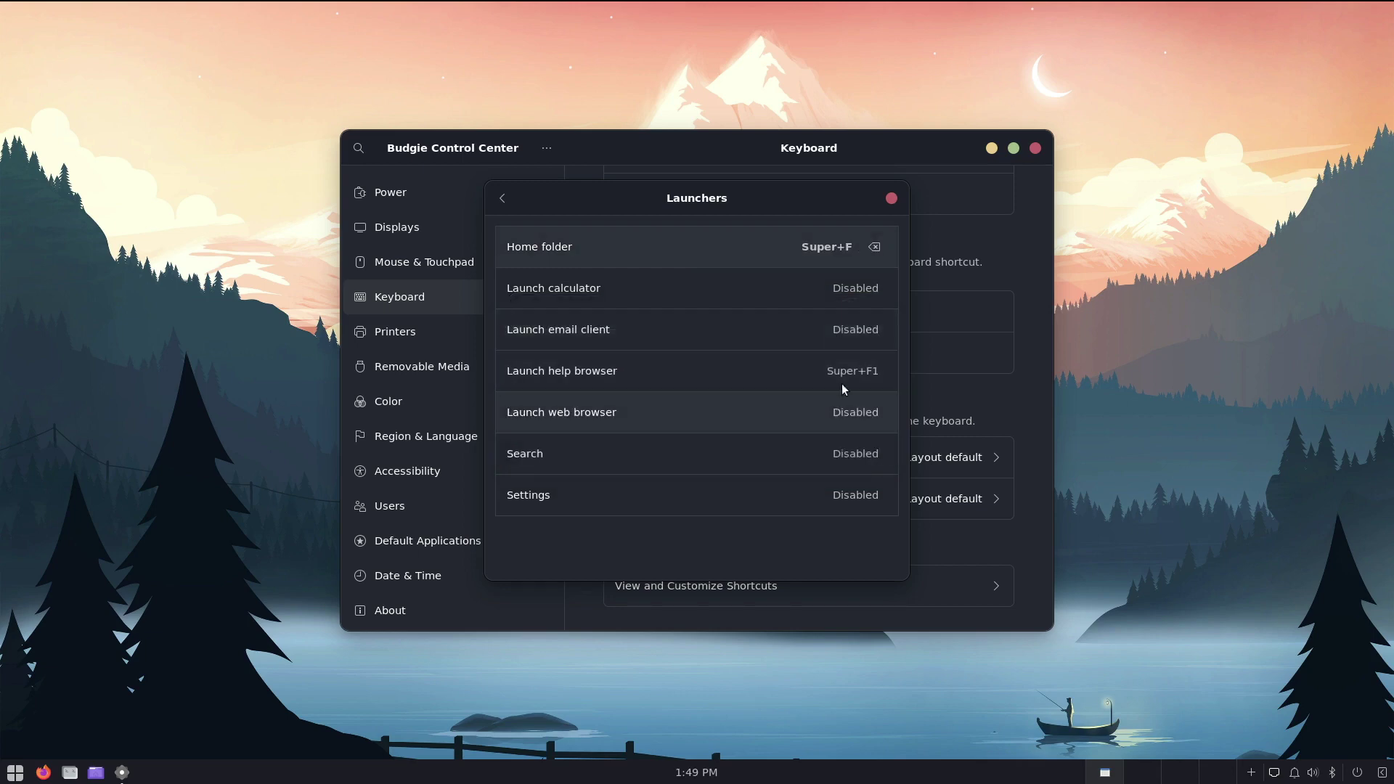
key("super+f")
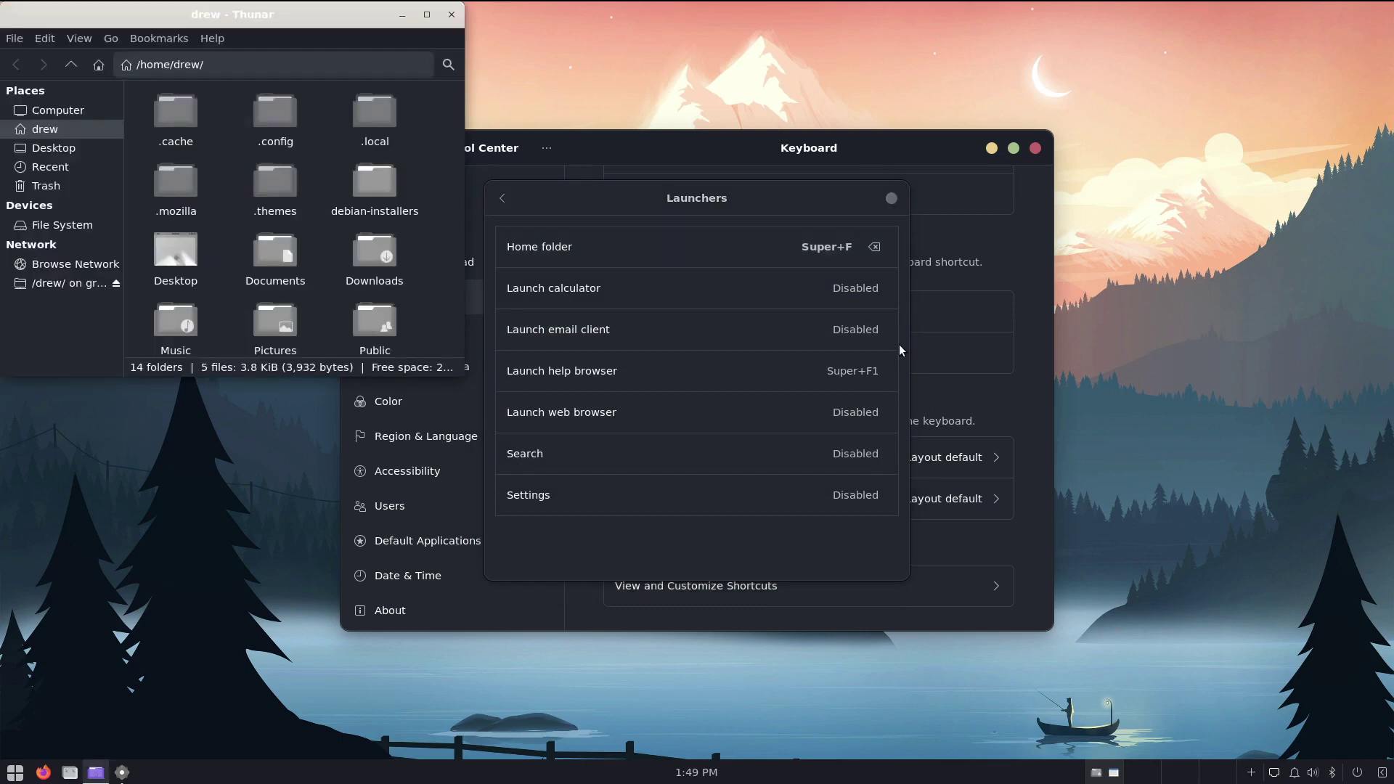
left_click_drag(342, 10, 468, 225)
Step: Close the file manager, bind Launch web browser to Super+B, and test it with Firefox
left_click(578, 227)
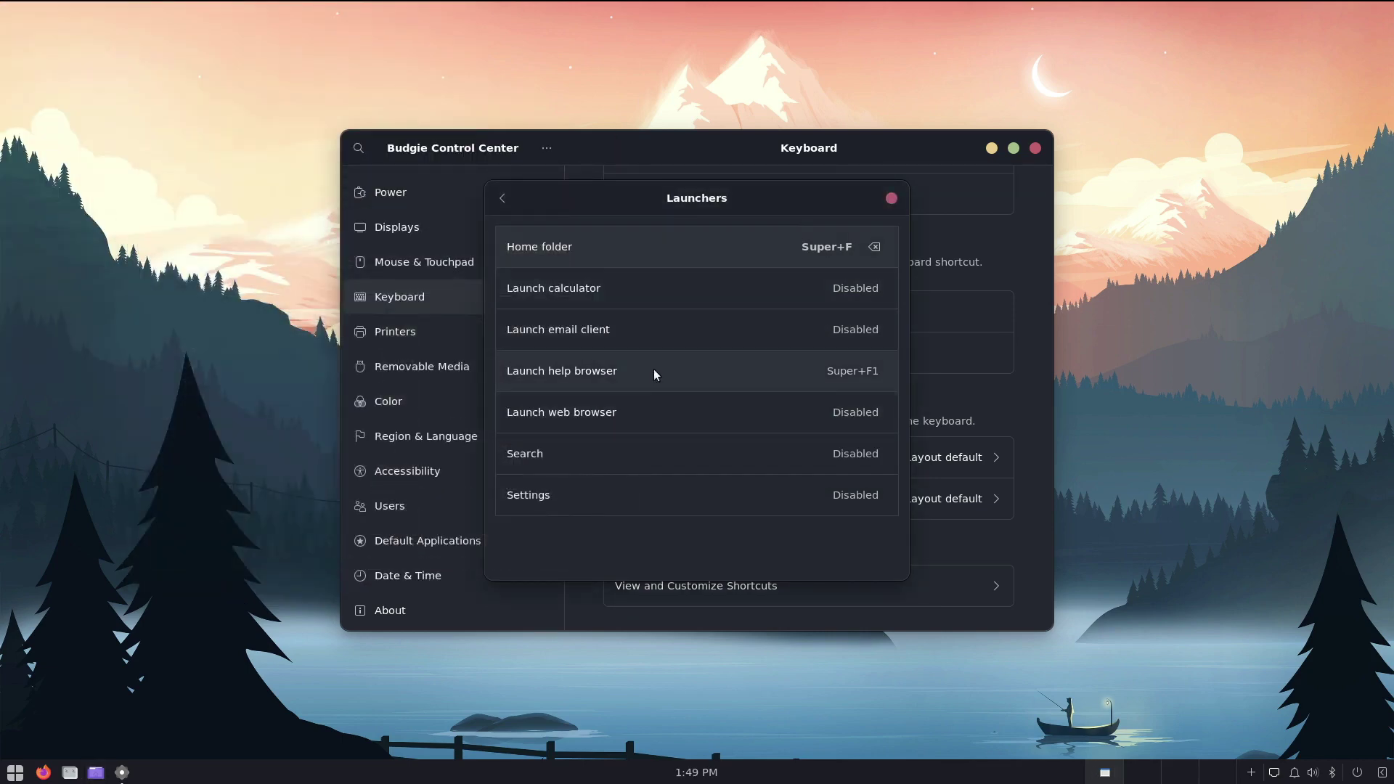
left_click(620, 421)
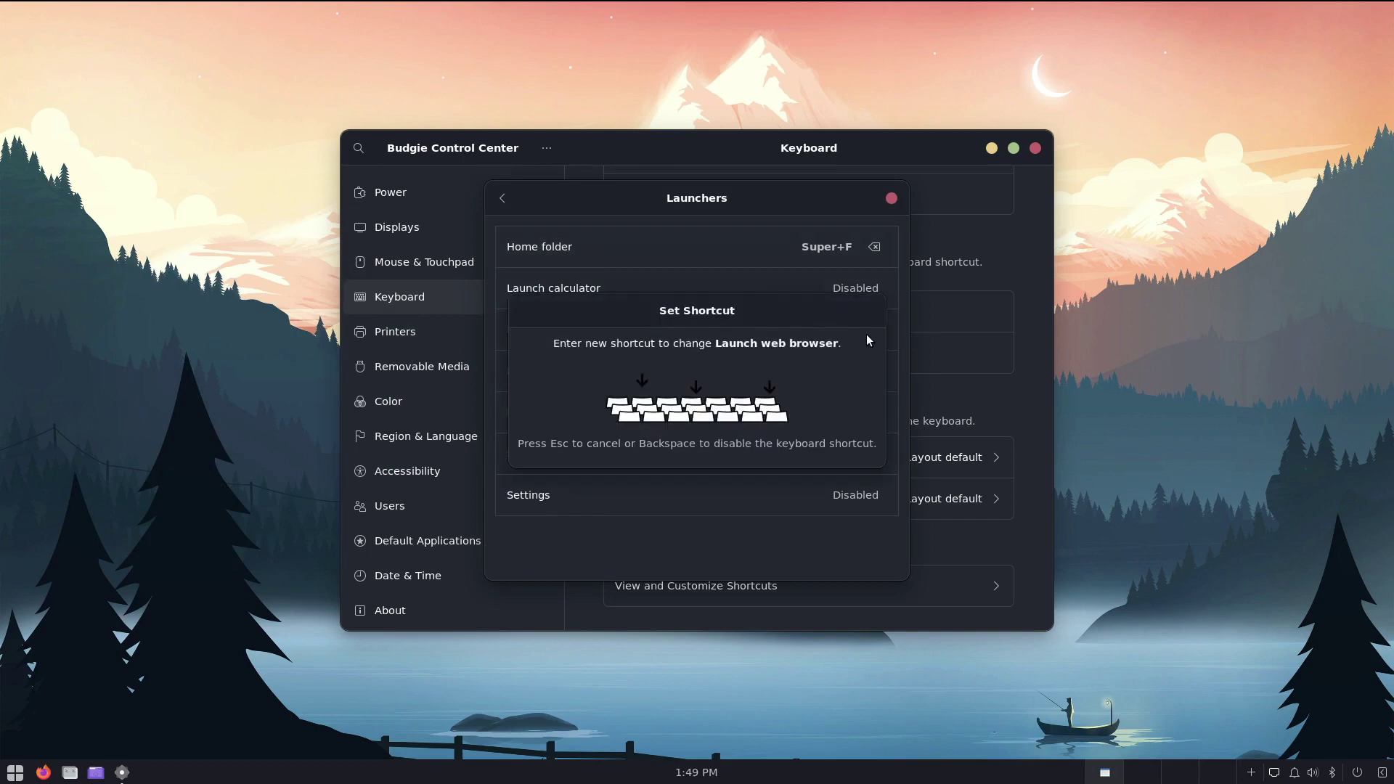
key("super+b")
left_click(857, 313)
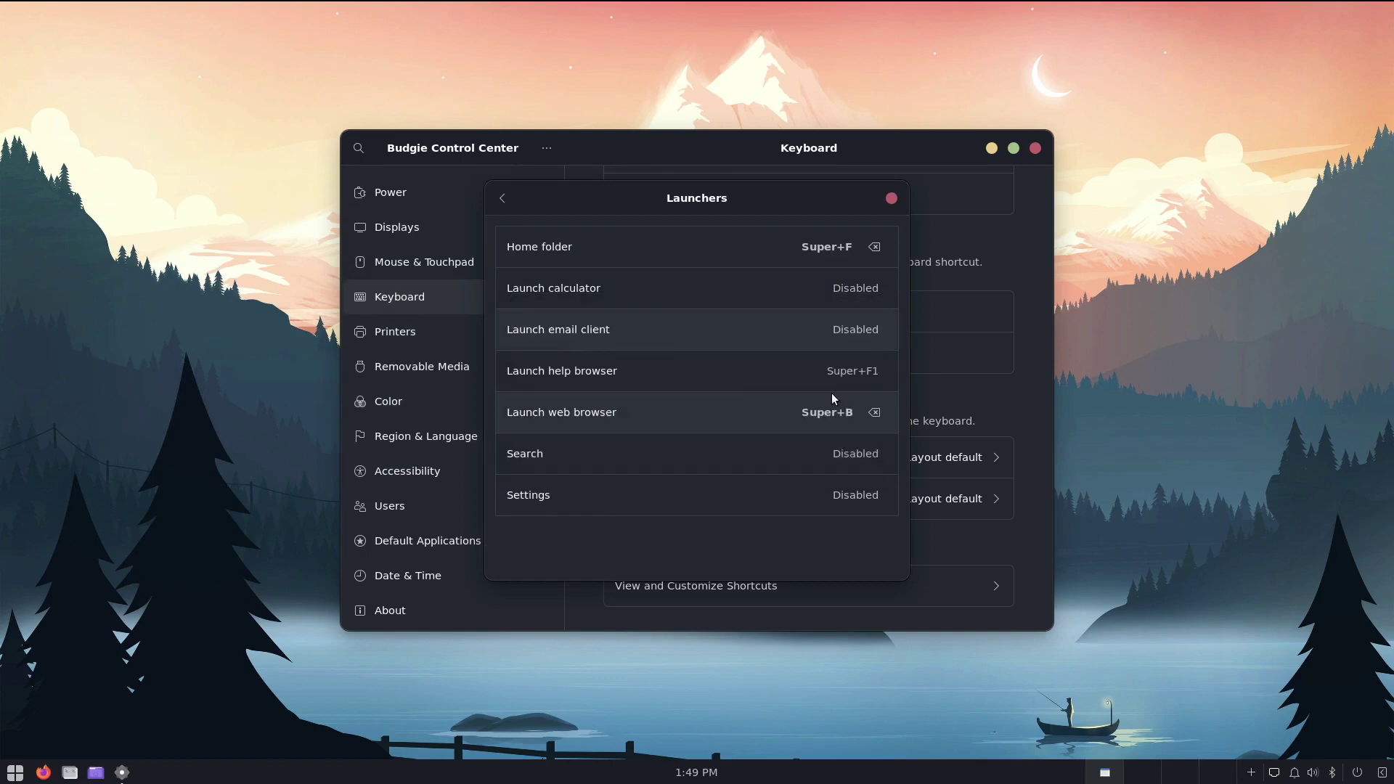
key("super+b")
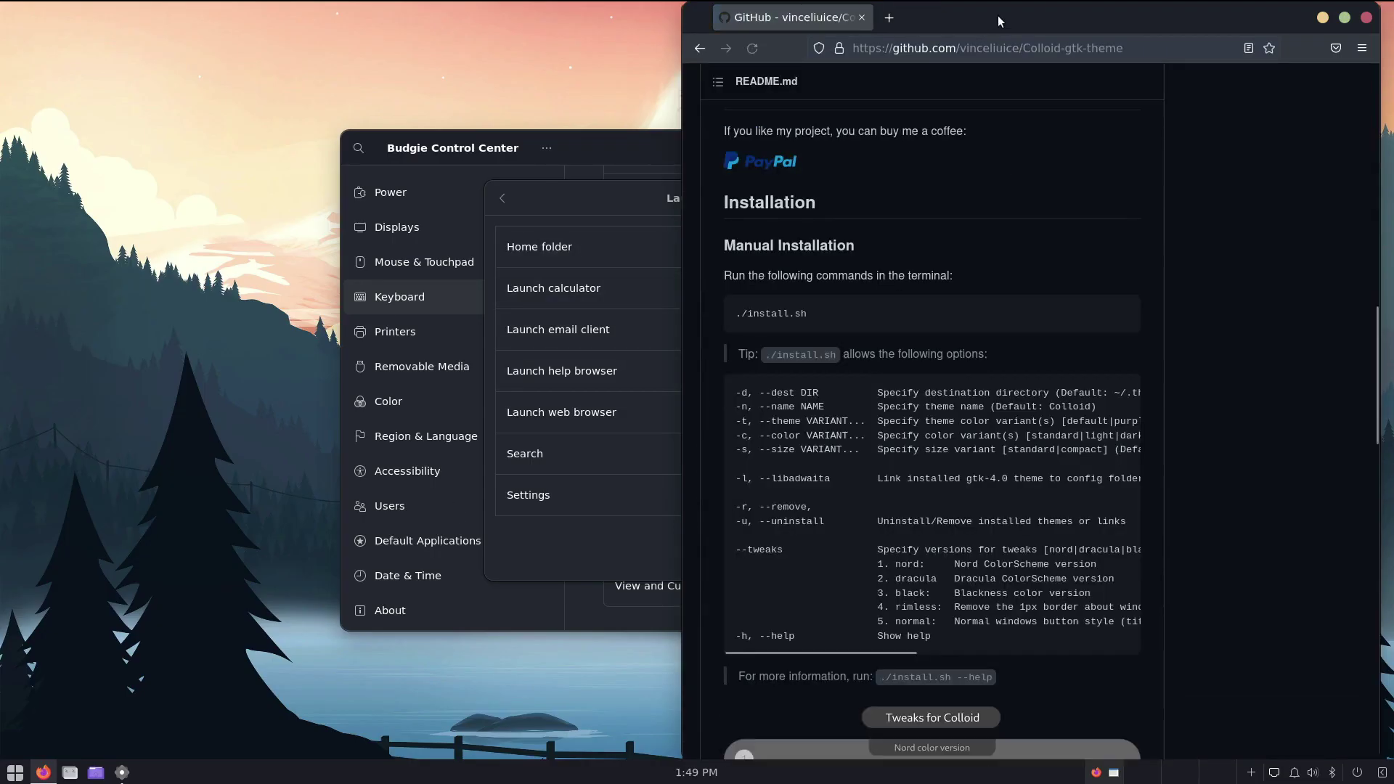
left_click_drag(993, 19, 644, 60)
left_click(1014, 61)
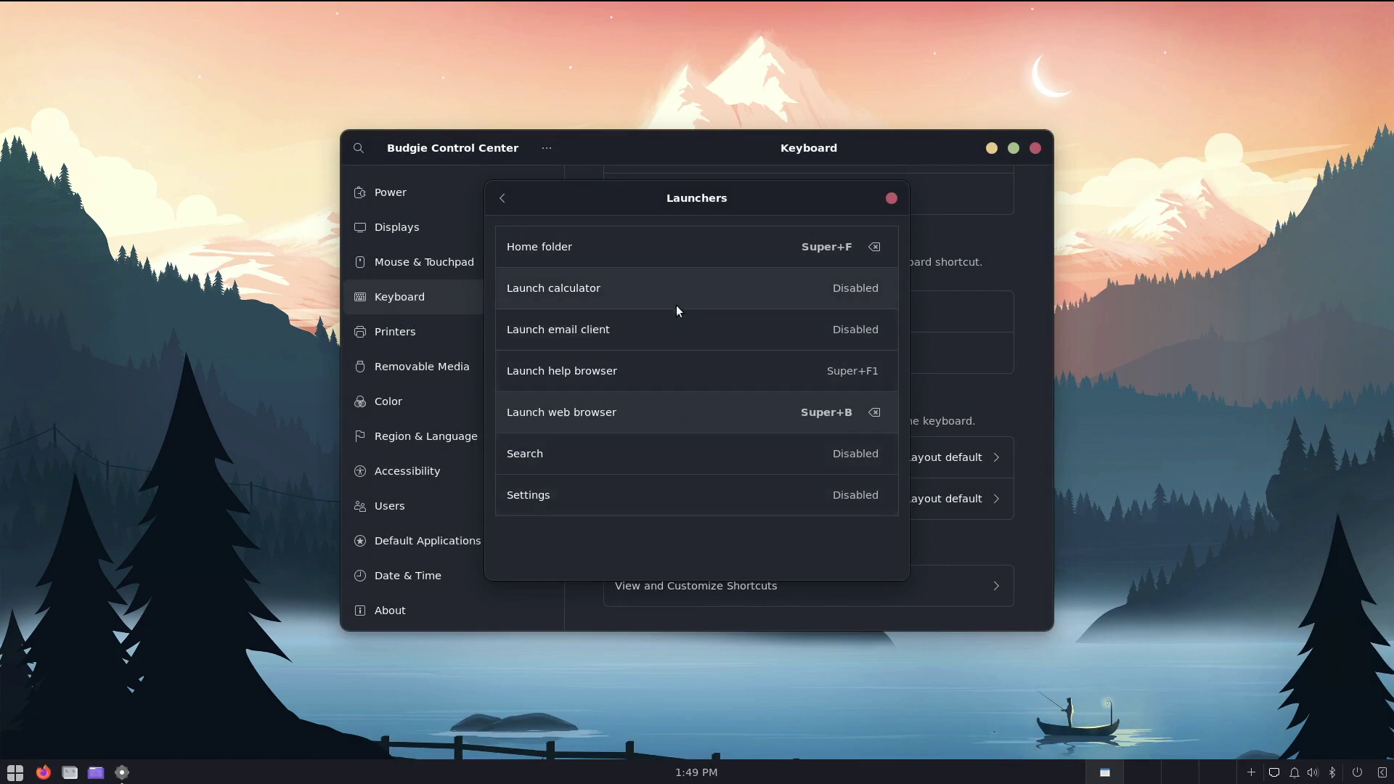
Step: Search shortcuts for 'close' and rebind Close window to Super+Q
left_click(890, 198)
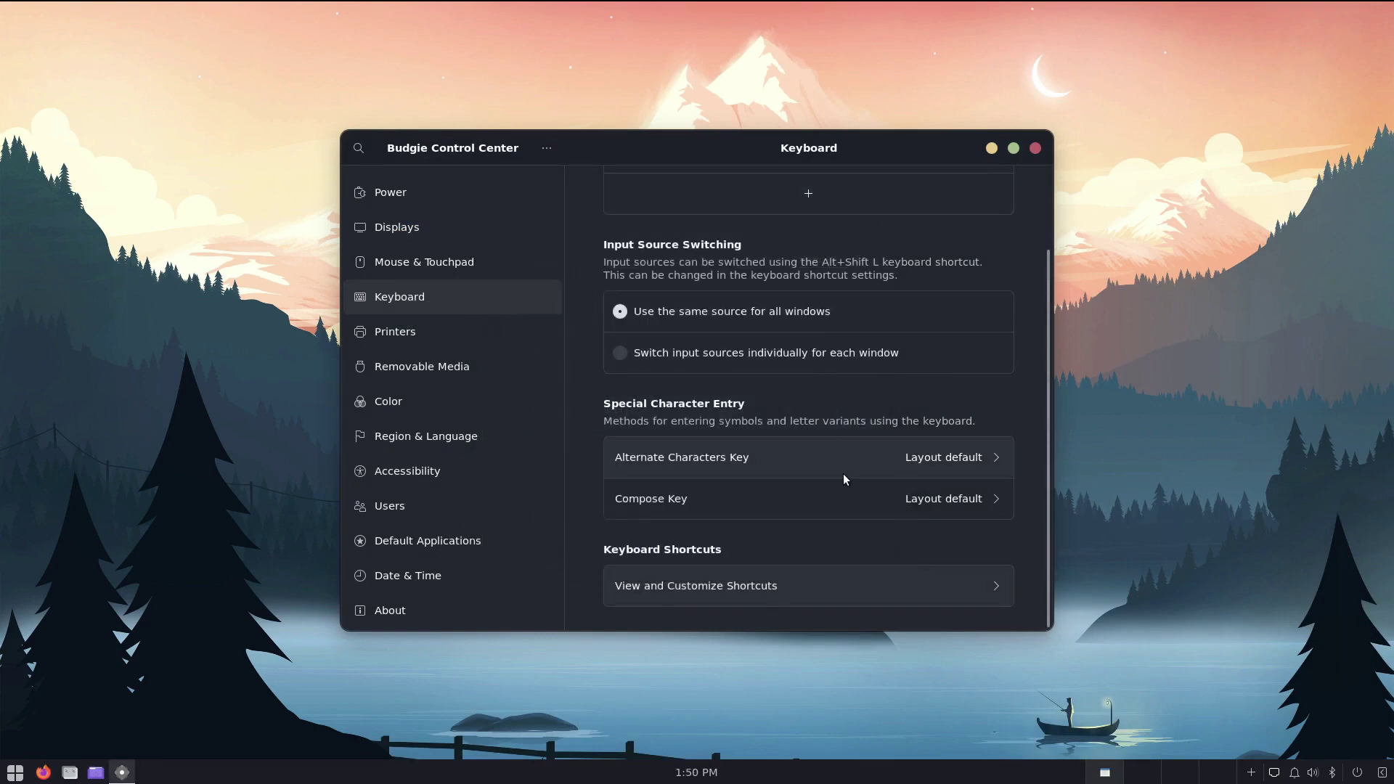
left_click(767, 585)
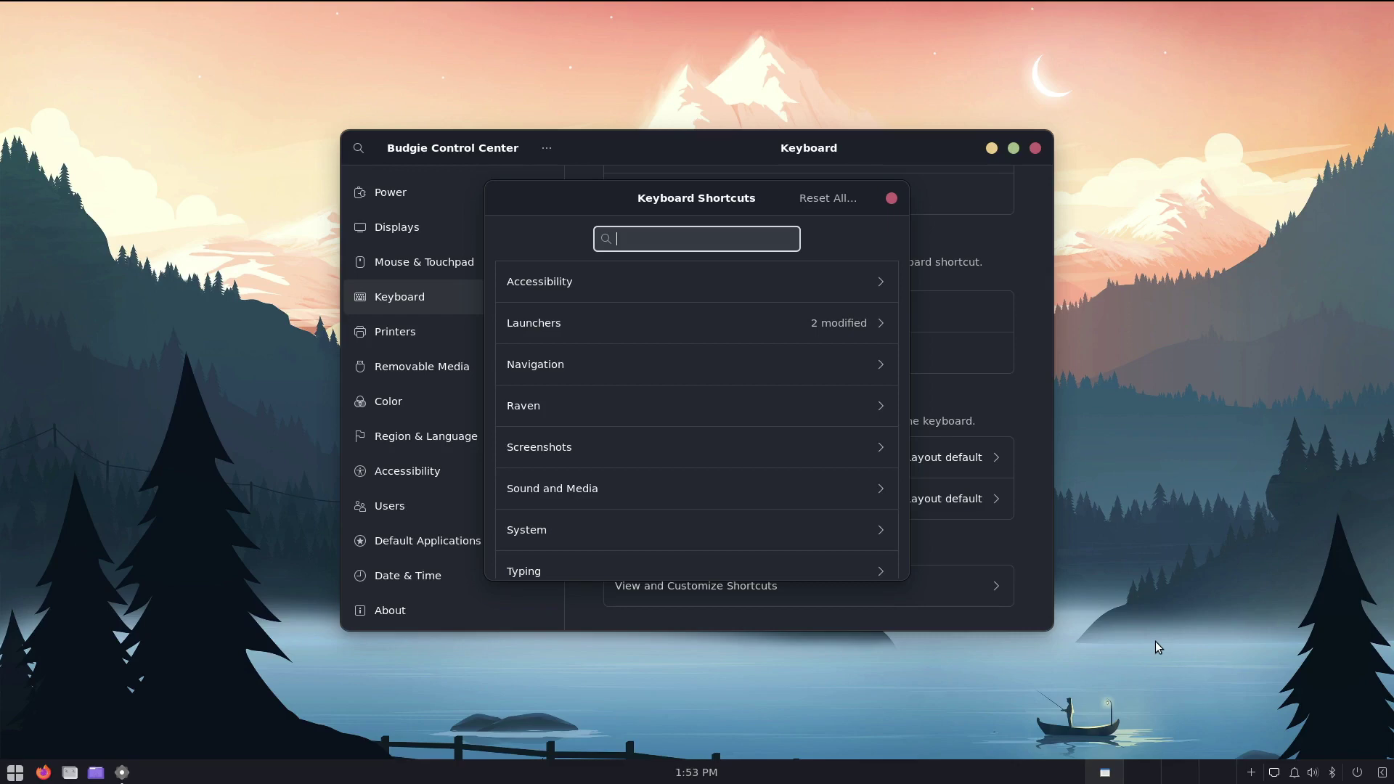
type("close")
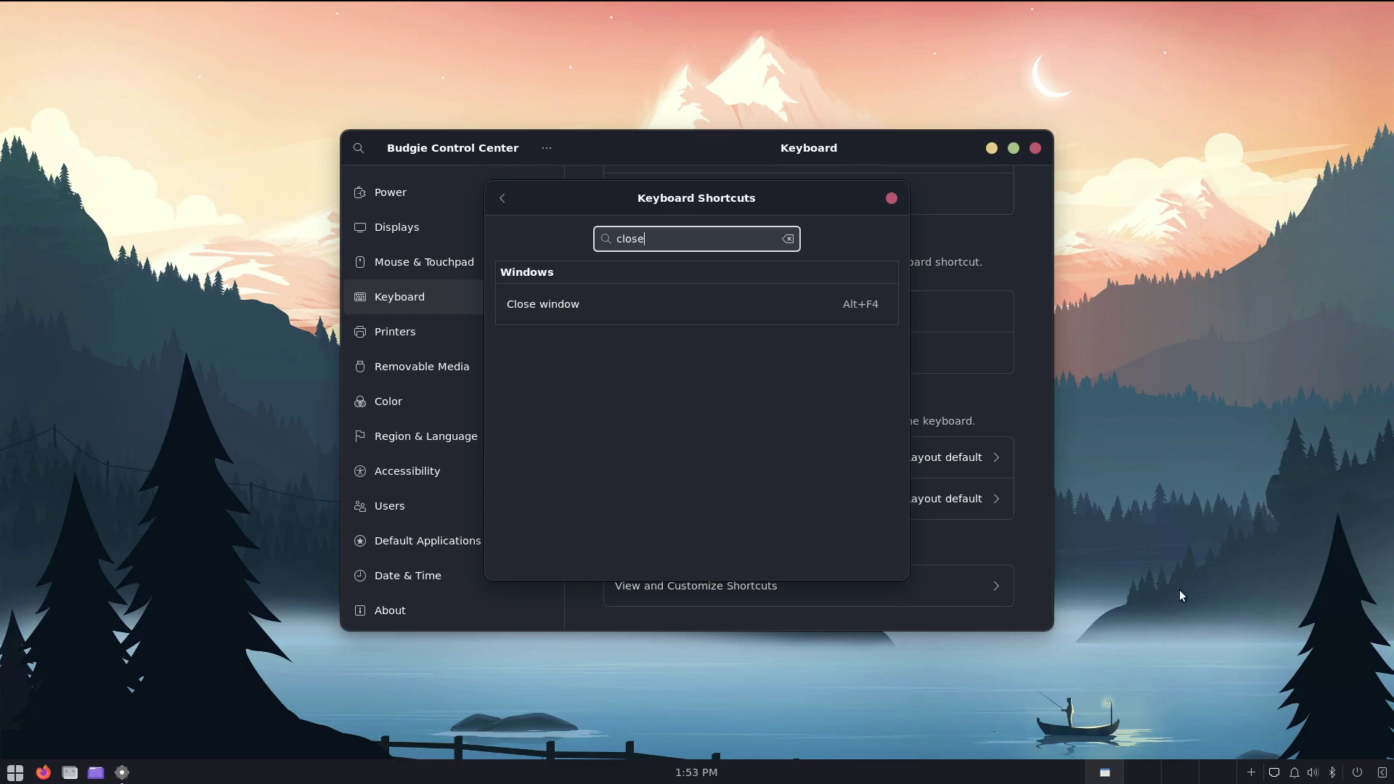
left_click(824, 302)
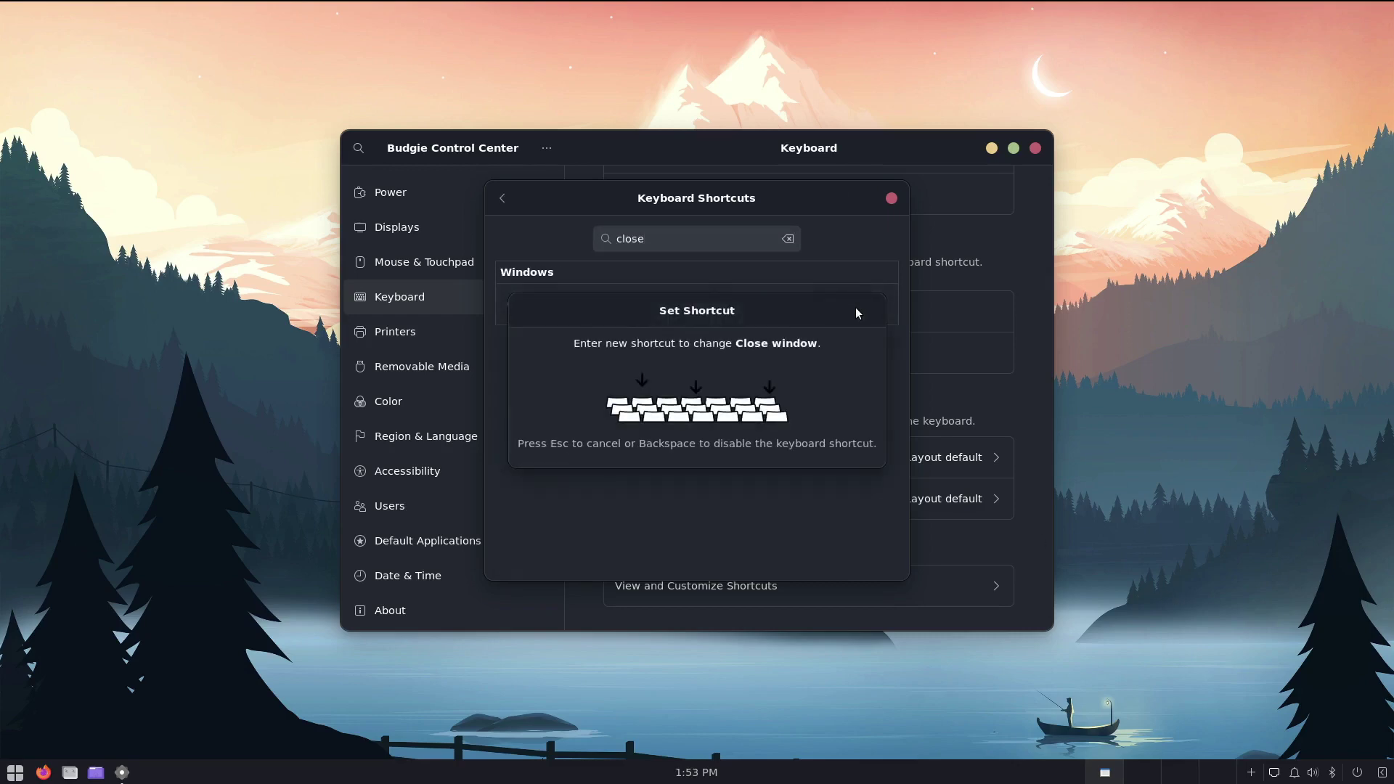
key("super+q")
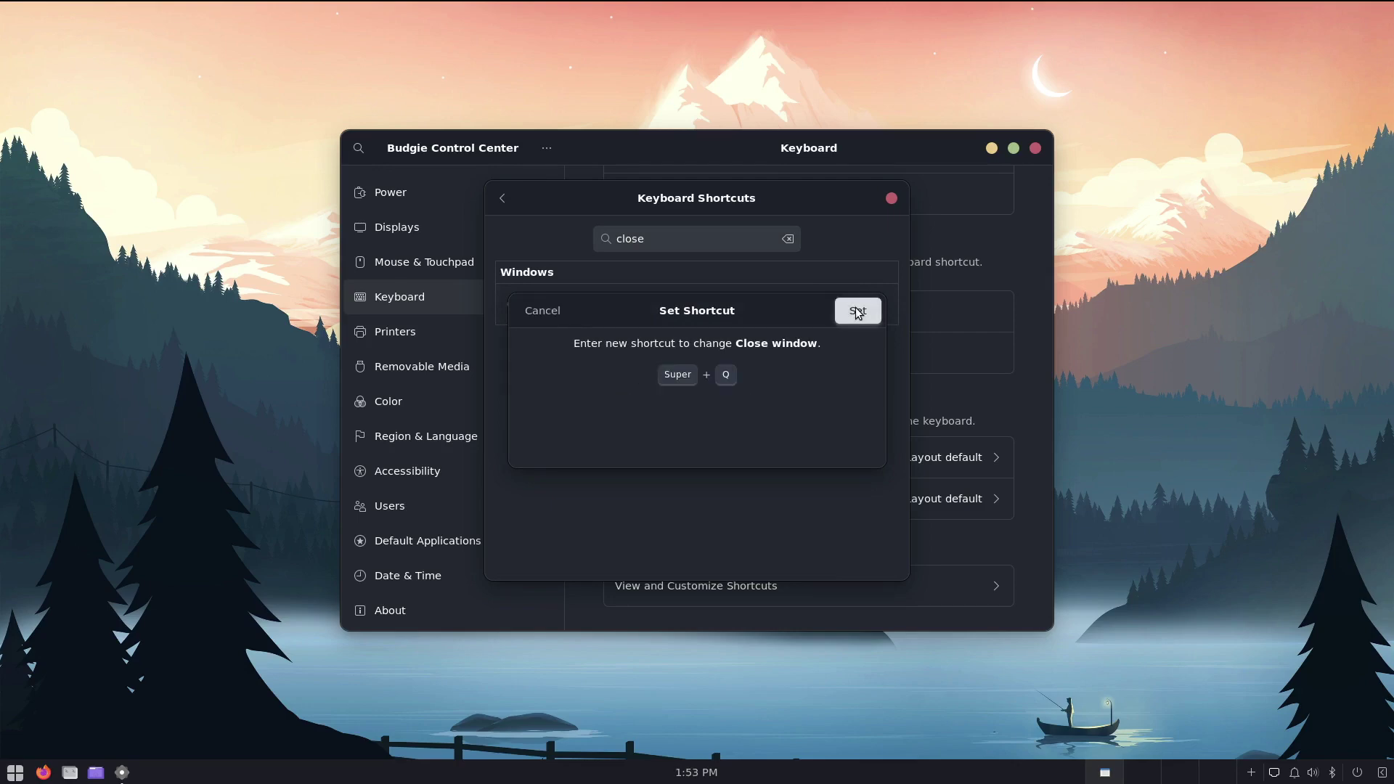
left_click(858, 311)
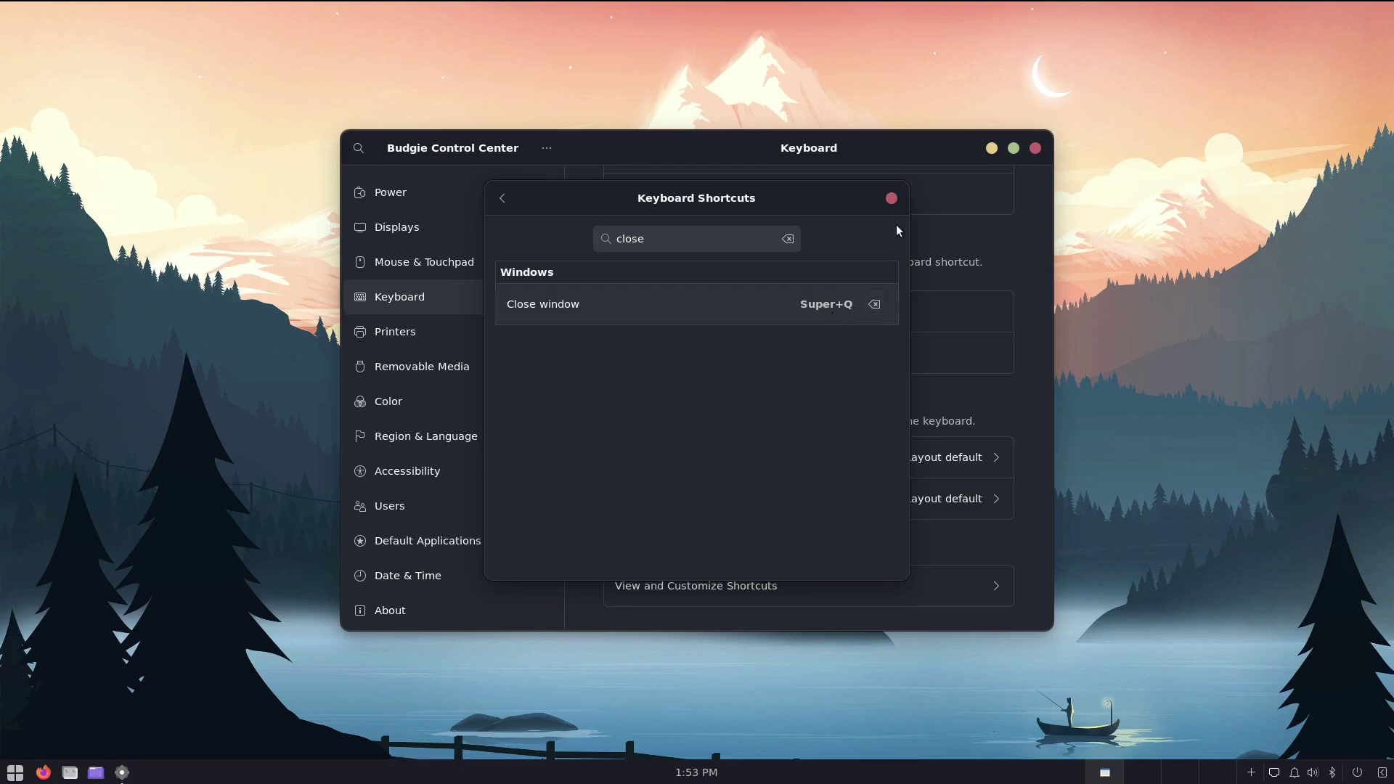
Step: Open a terminal with Ctrl+Alt+T and close it with Super+Q
left_click(500, 198)
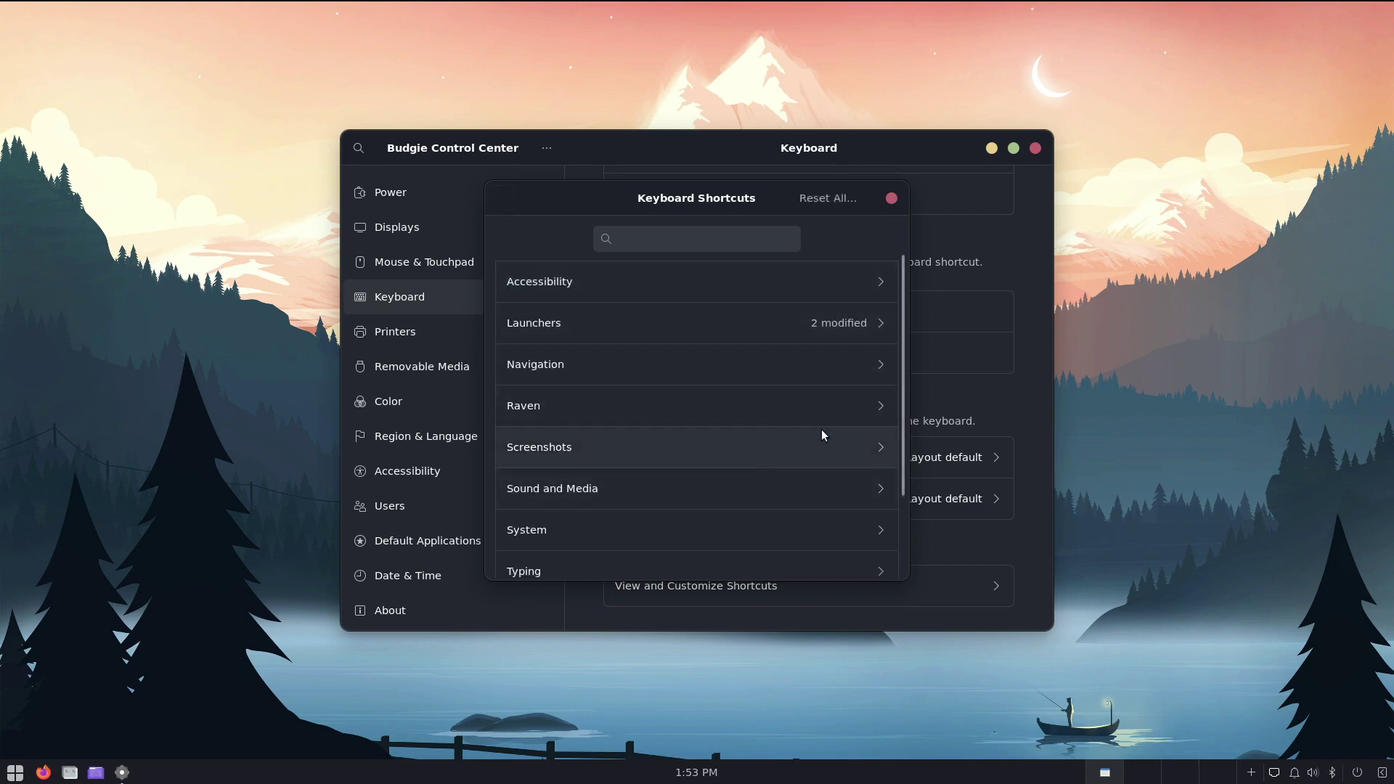
key("ctrl+alt+t")
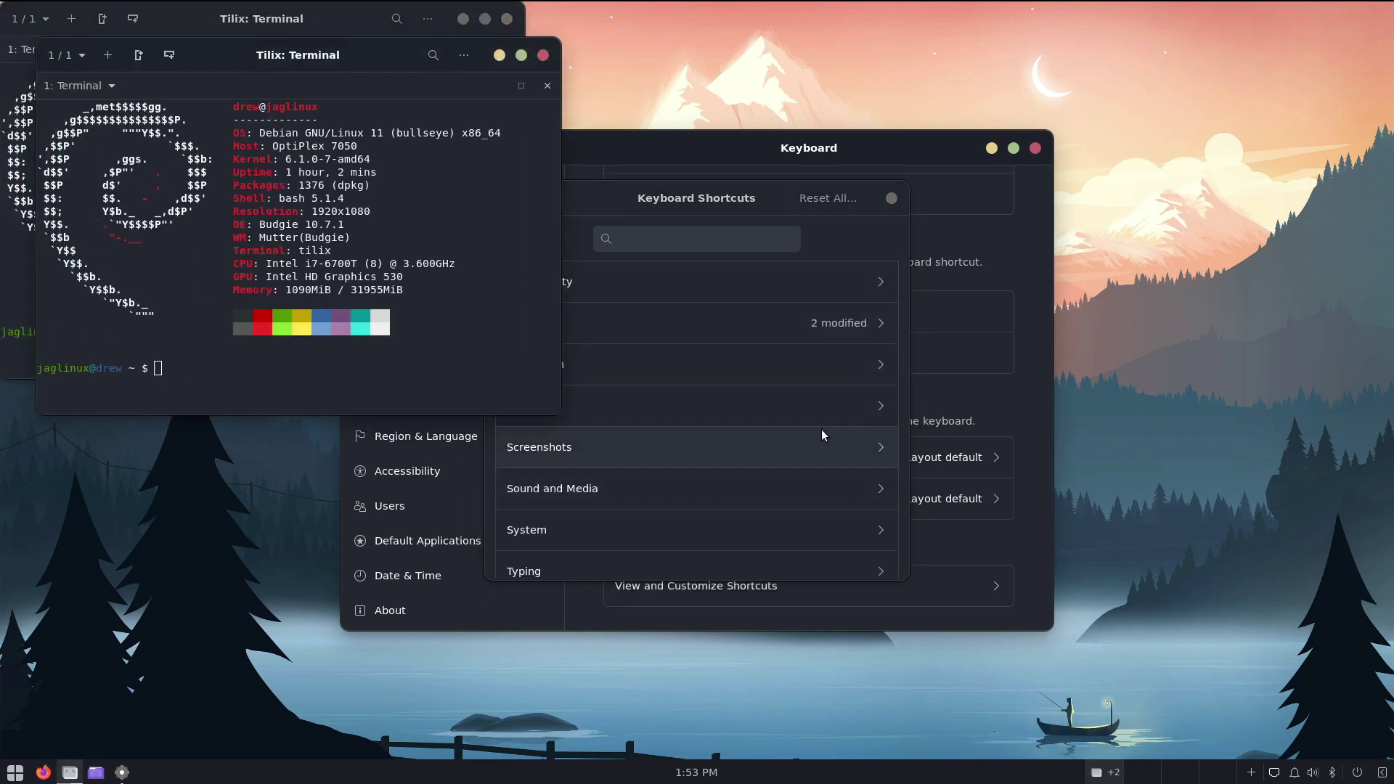
key("super+q")
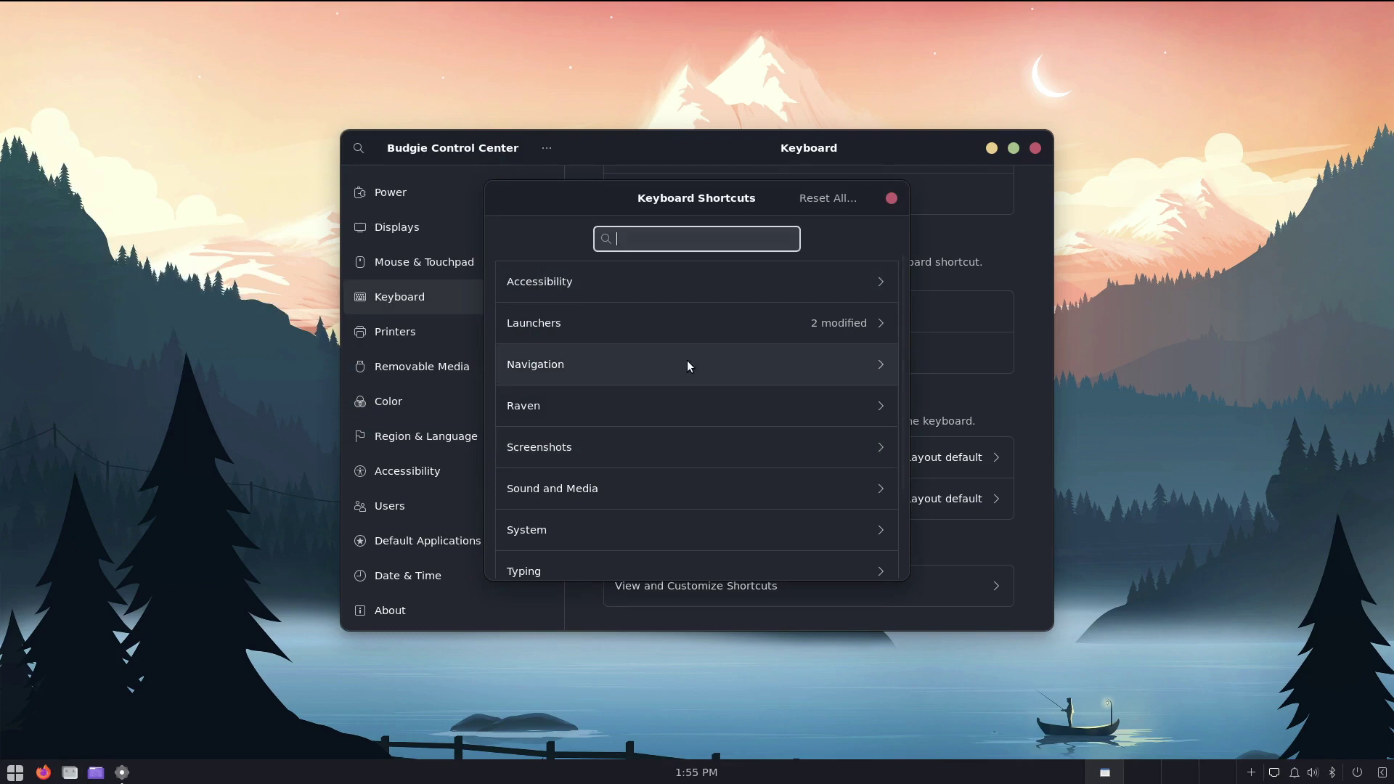
Step: Scroll through the Windows shortcuts category, then return to the category list
scroll(687, 363, "down", 3)
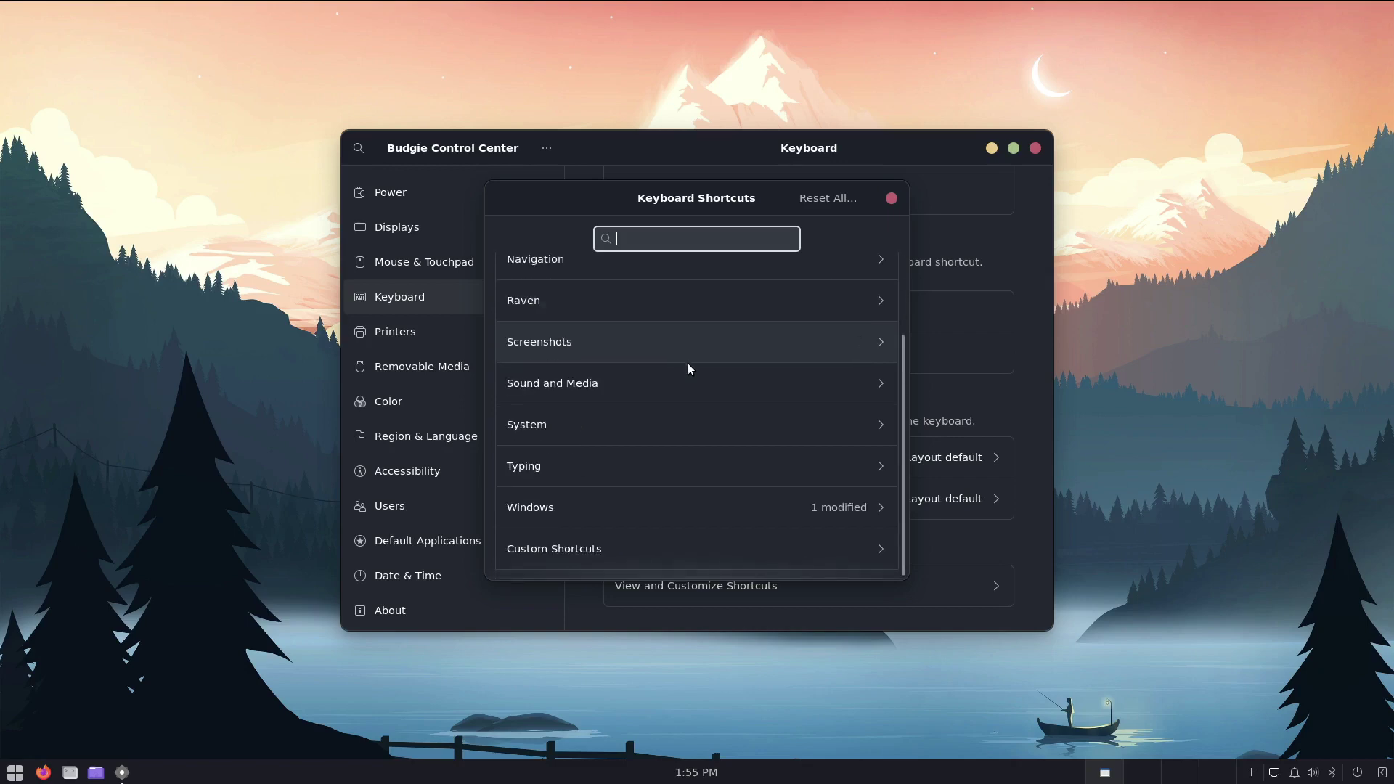
left_click(615, 512)
scroll(646, 452, "down", 3)
scroll(646, 451, "down", 2)
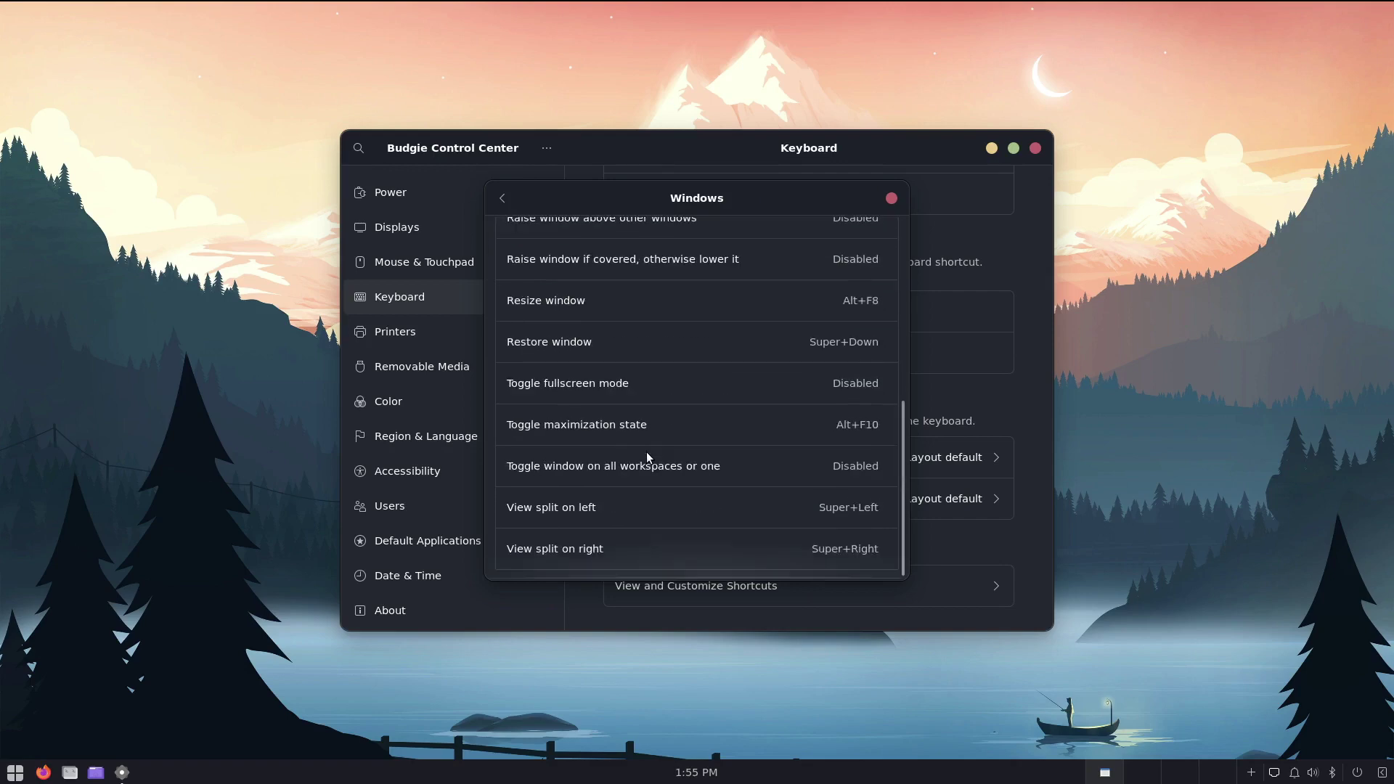
scroll(646, 452, "up", 5)
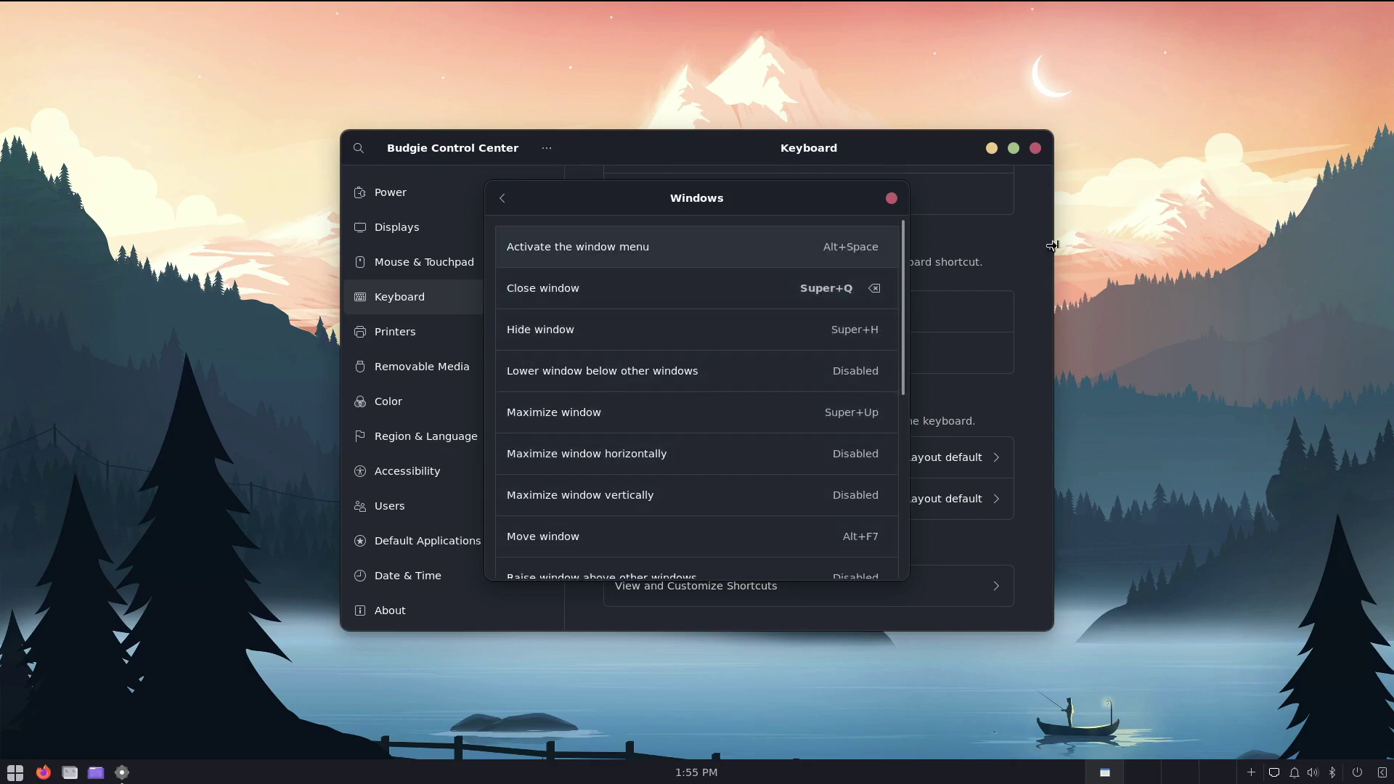
left_click(501, 198)
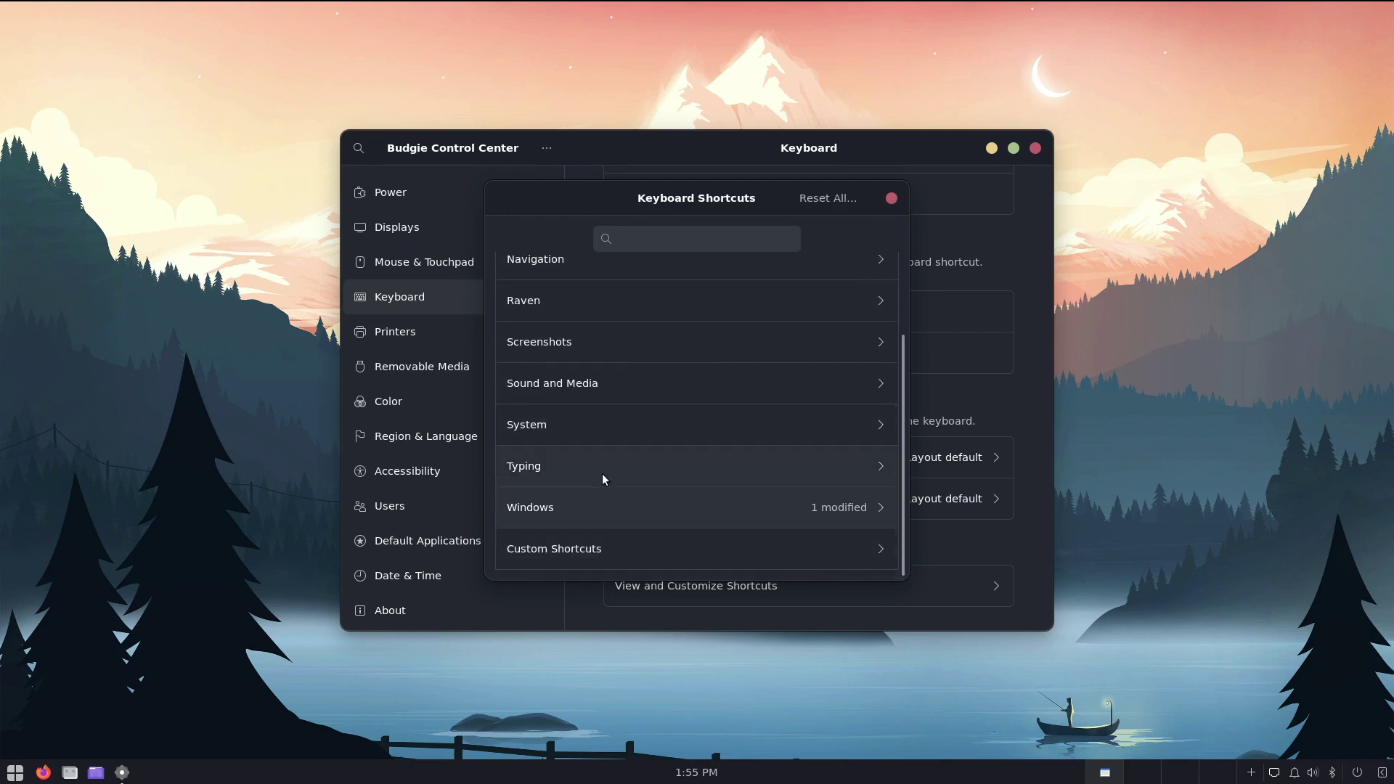
Step: Open the Navigation shortcuts and scroll to Move window to workspace 1
scroll(603, 473, "up", 3)
left_click(594, 367)
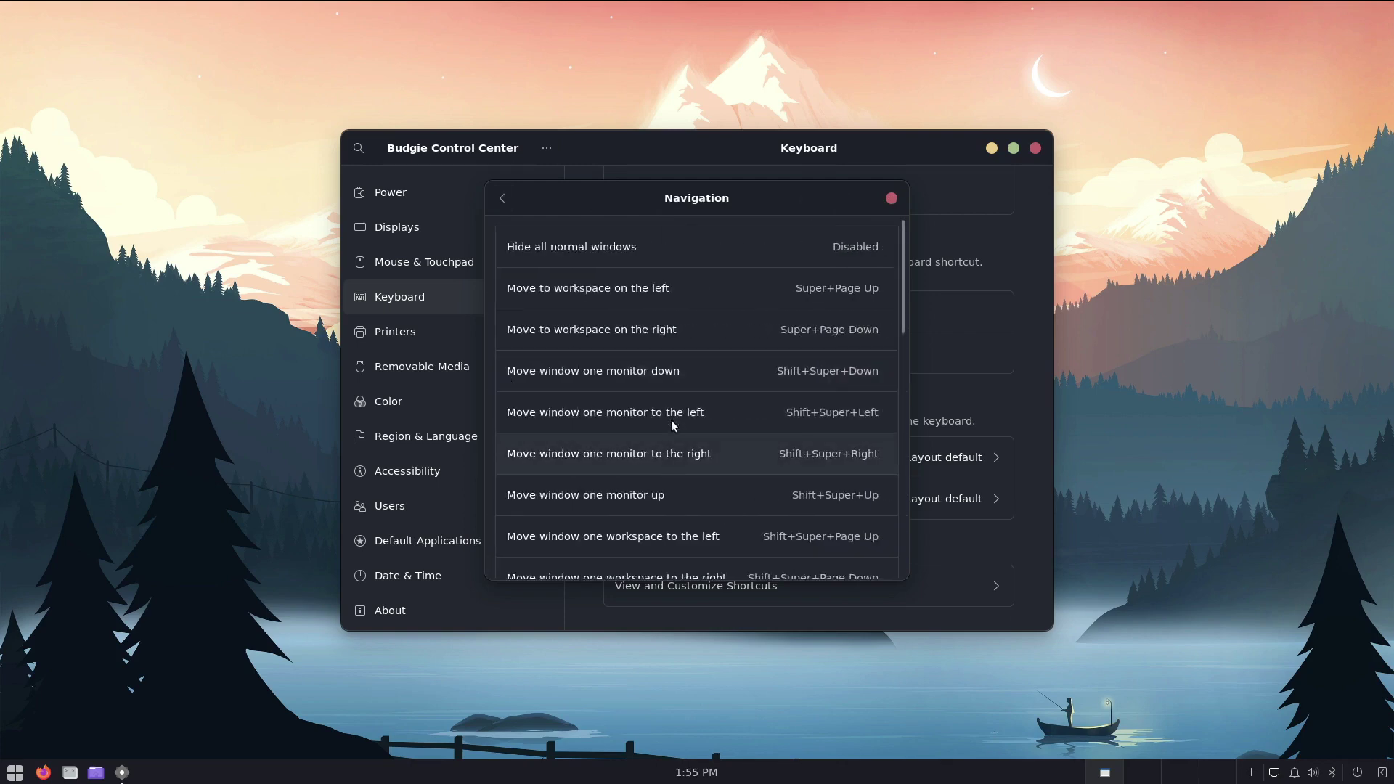
scroll(670, 417, "down", 5)
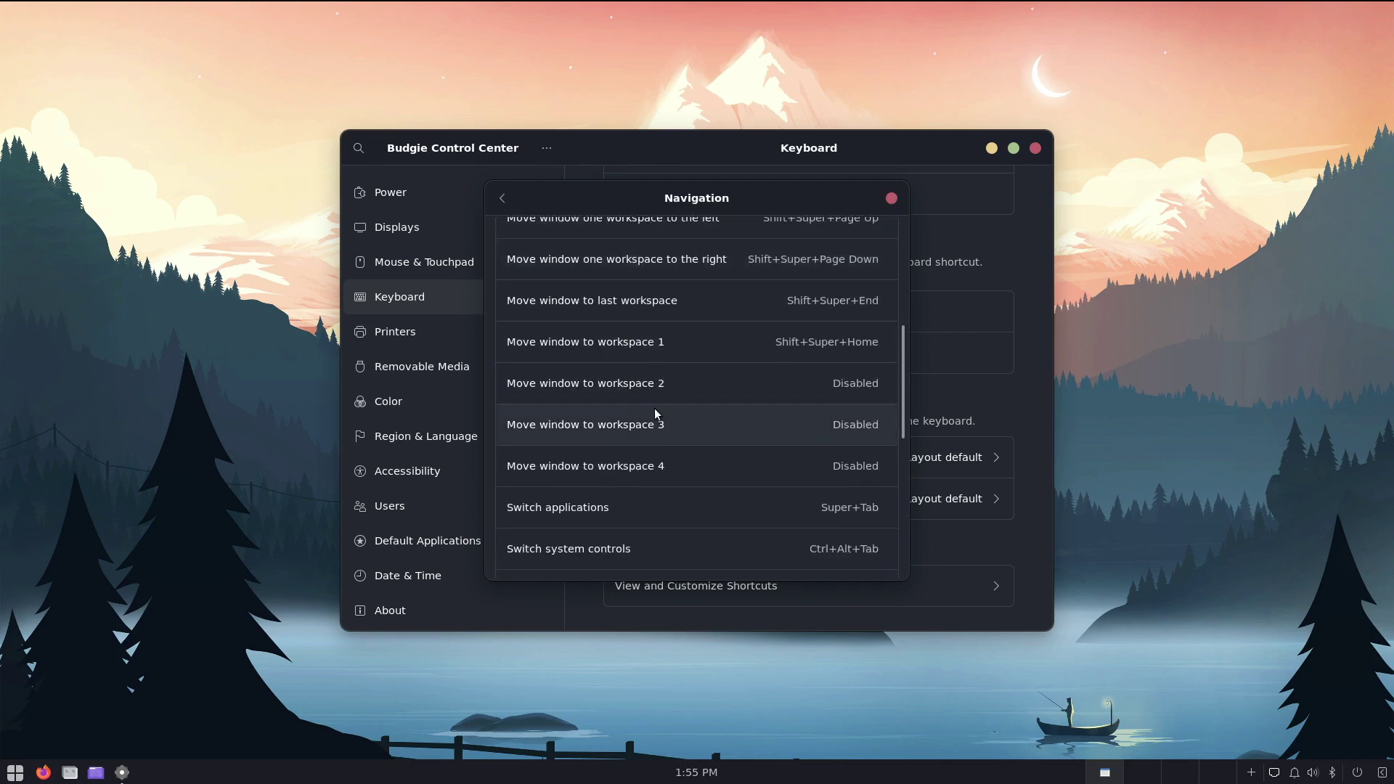
Step: Bind Move window to workspace 1–4 to Shift+Super+1, 2, 3 and 4
left_click(609, 345)
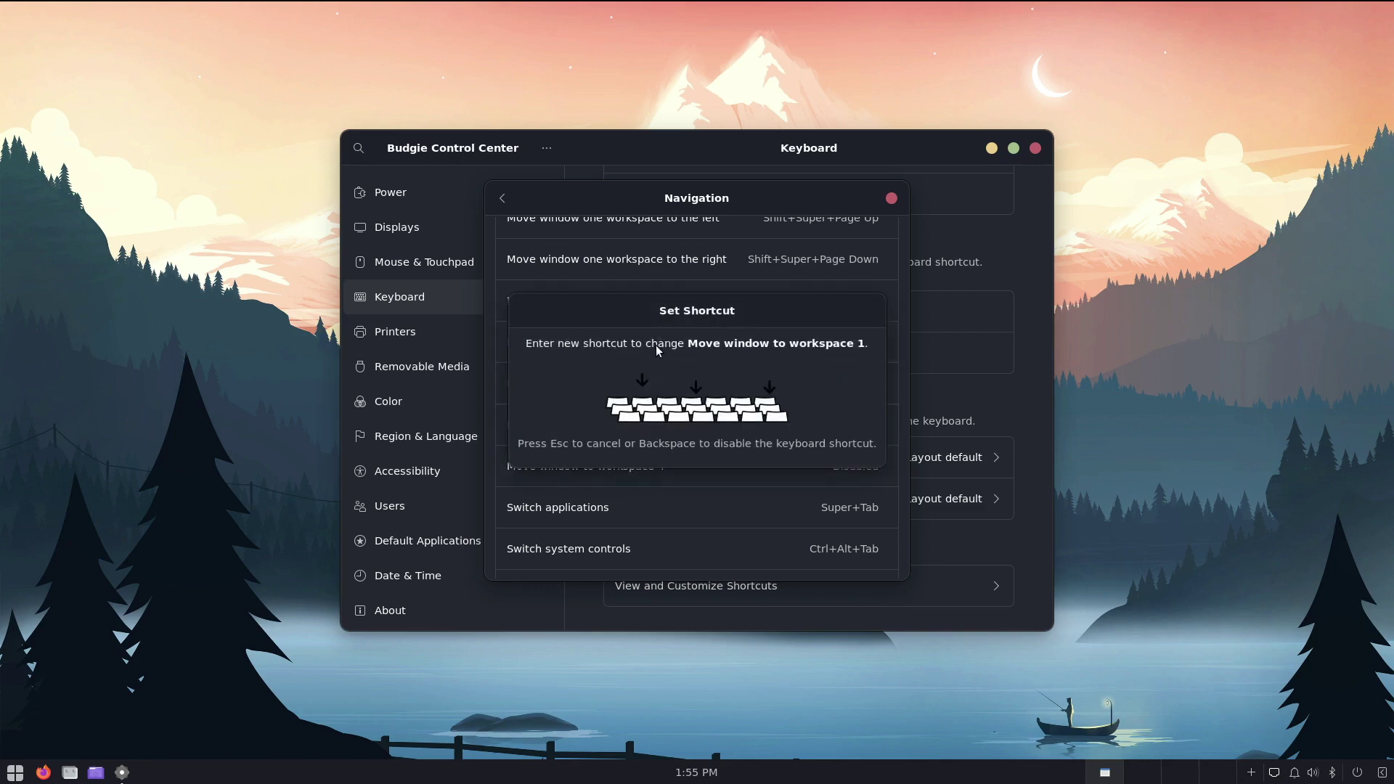
key("shift+super+1")
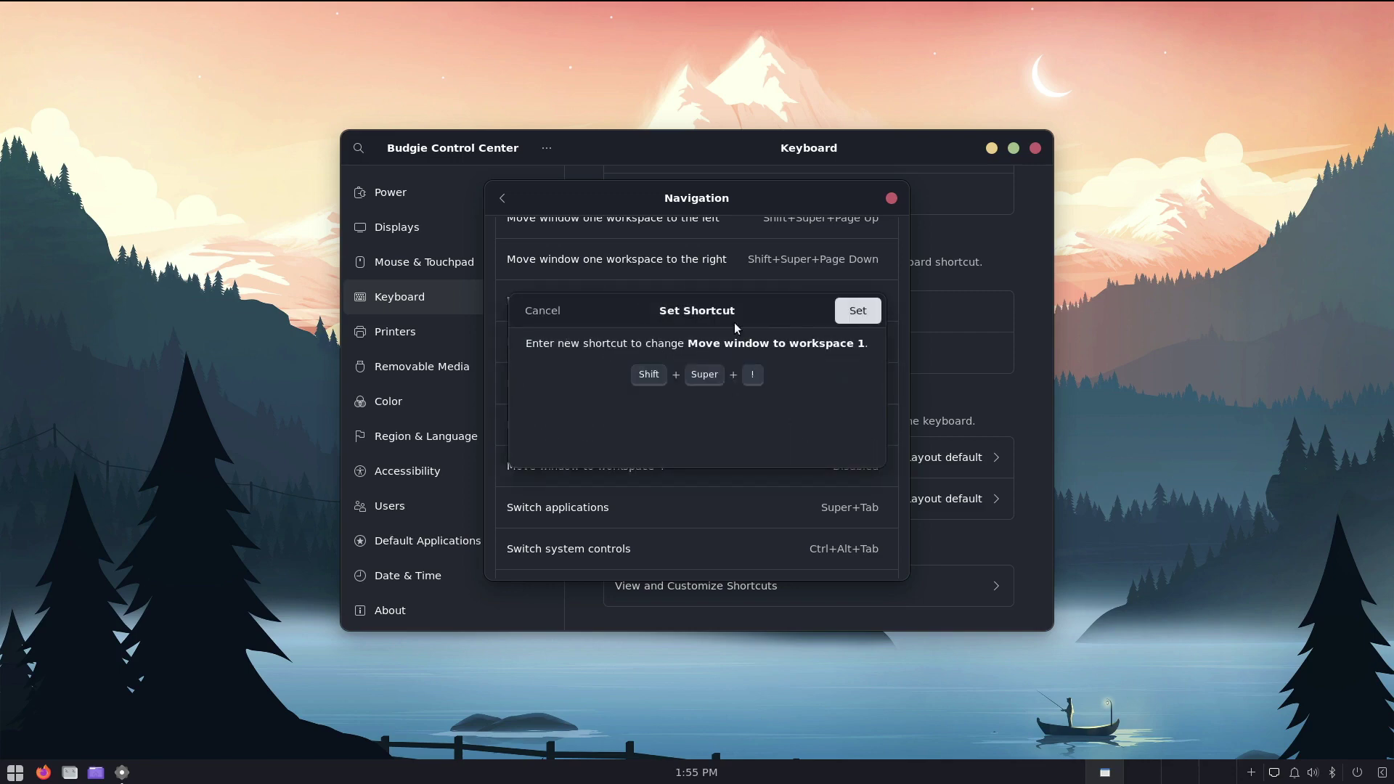
left_click(857, 311)
left_click(747, 385)
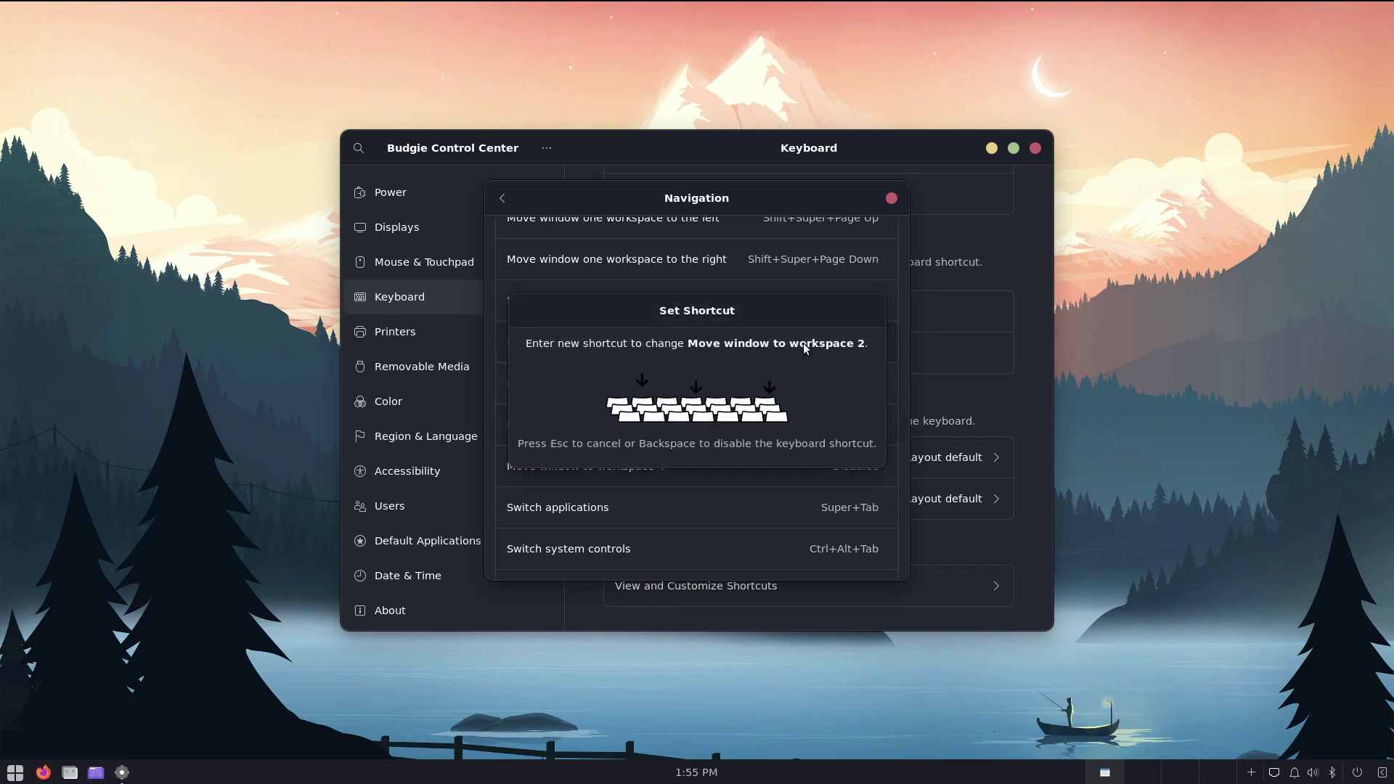
key("shift+super+2")
left_click(859, 310)
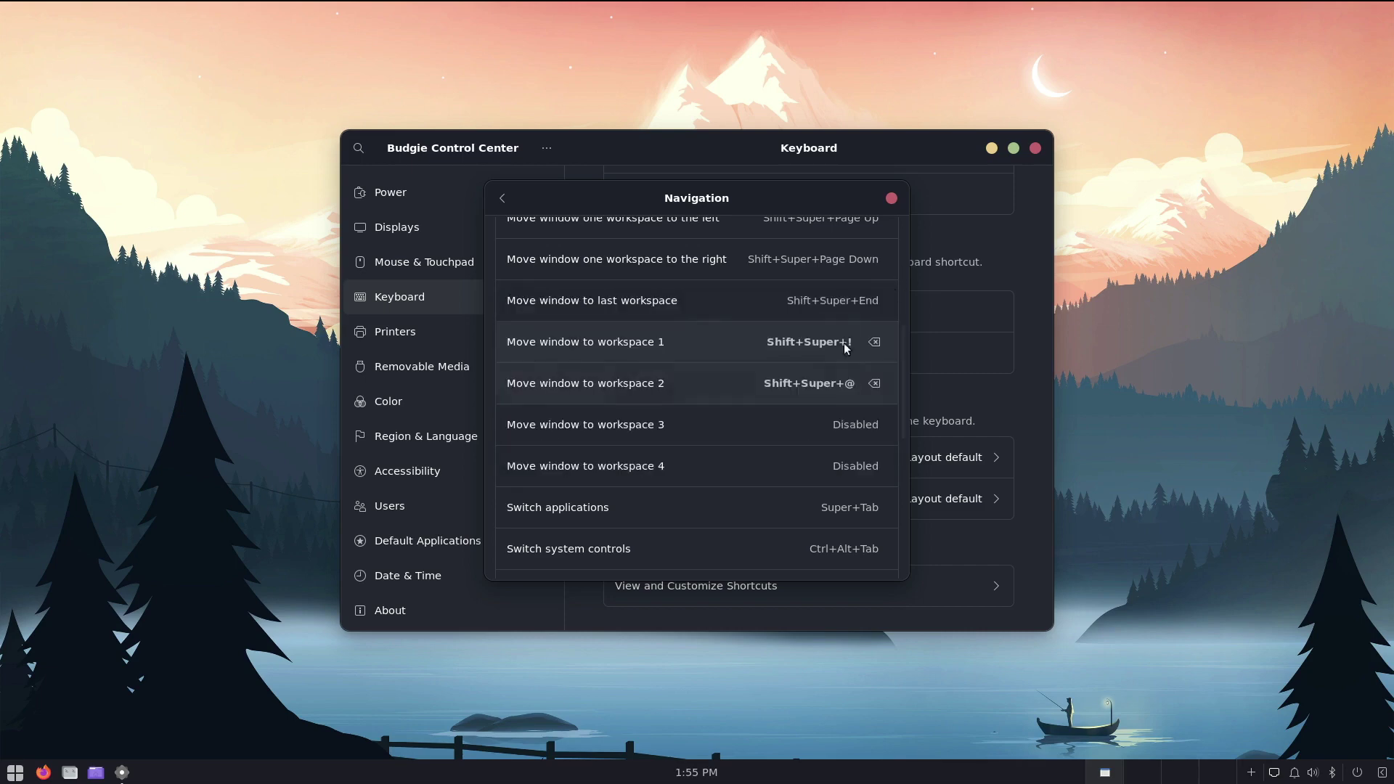
left_click(658, 423)
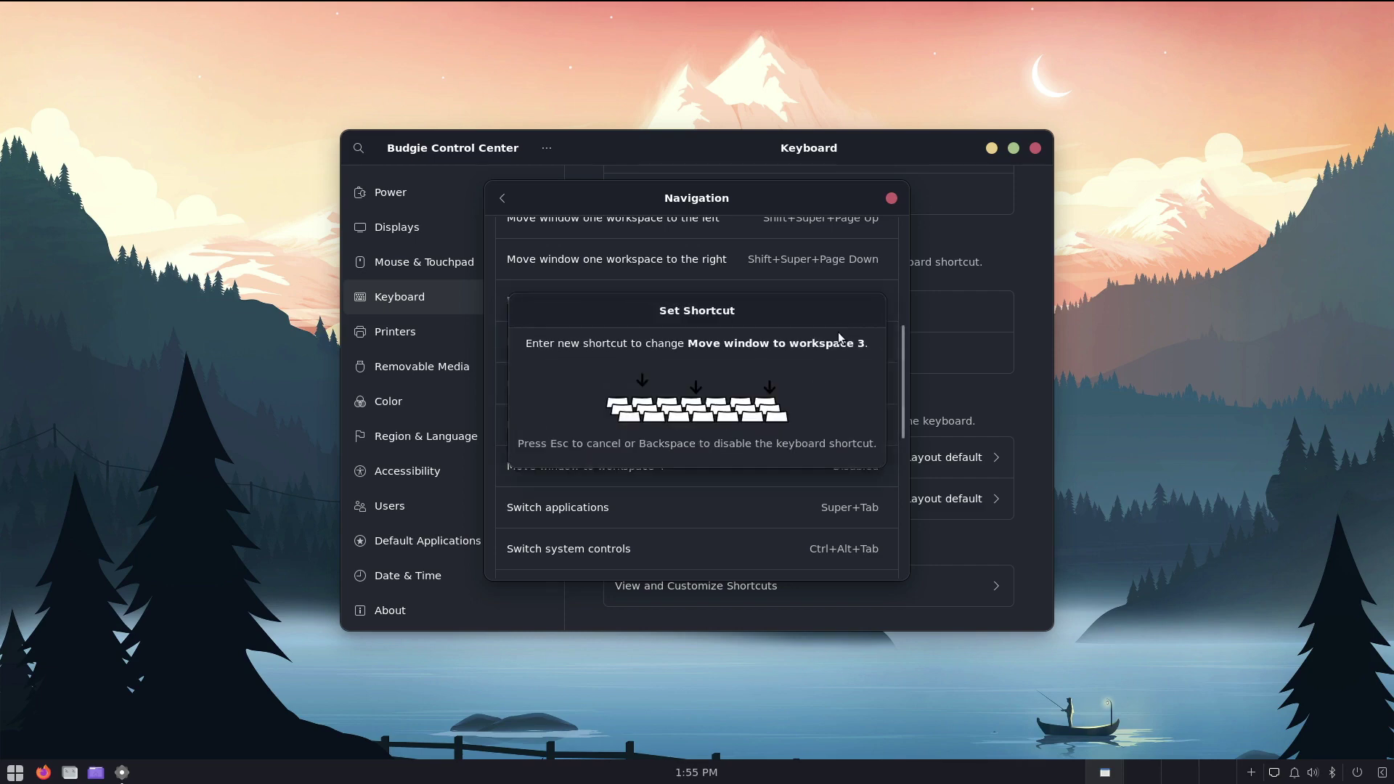
key("shift+super+3")
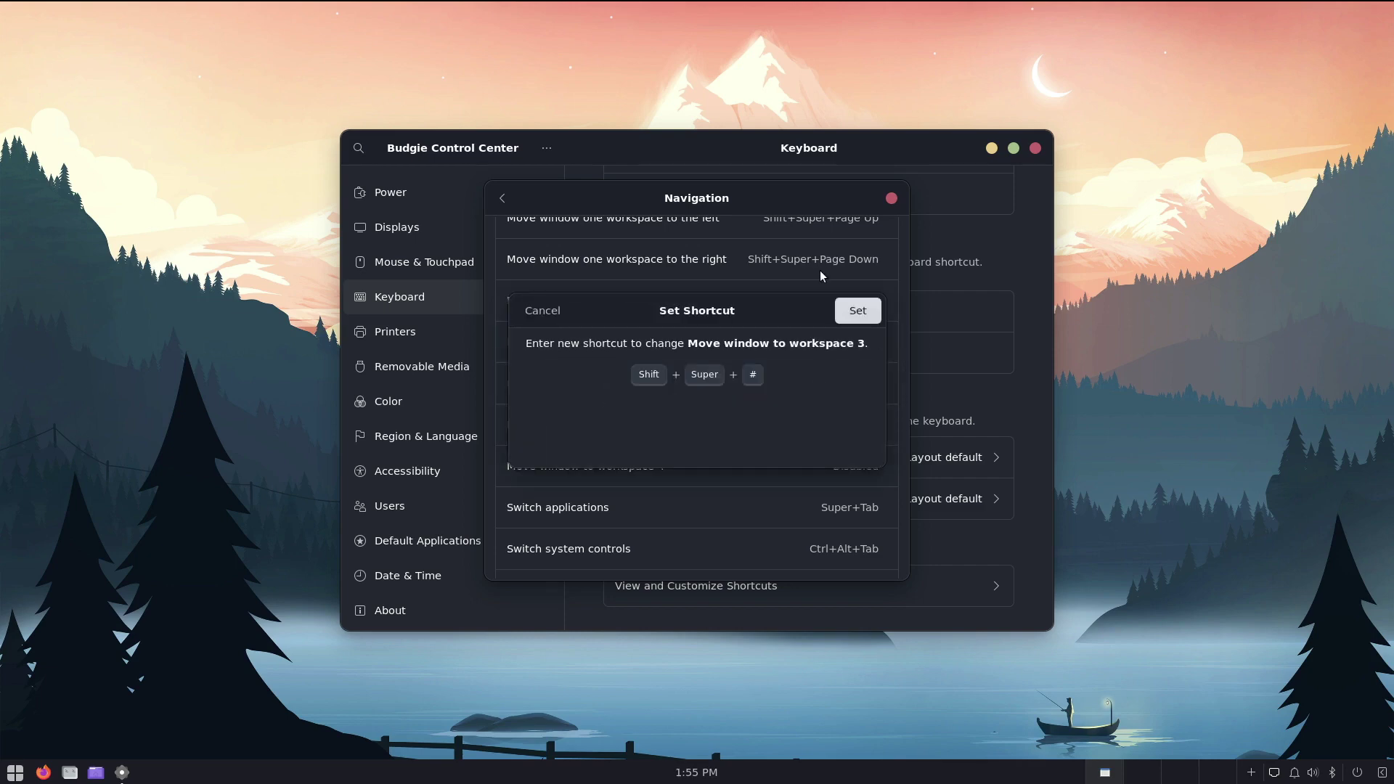
left_click(856, 310)
left_click(807, 465)
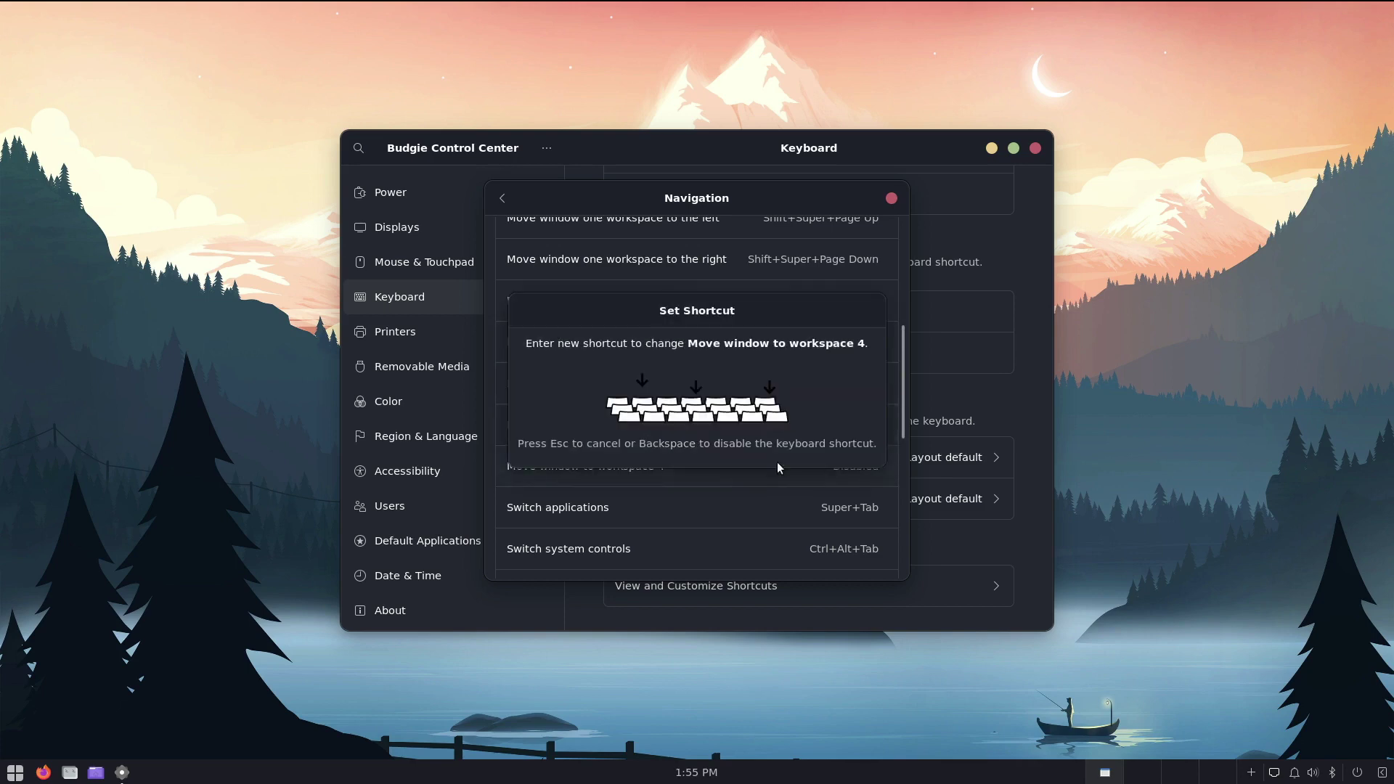
key("shift+super+4")
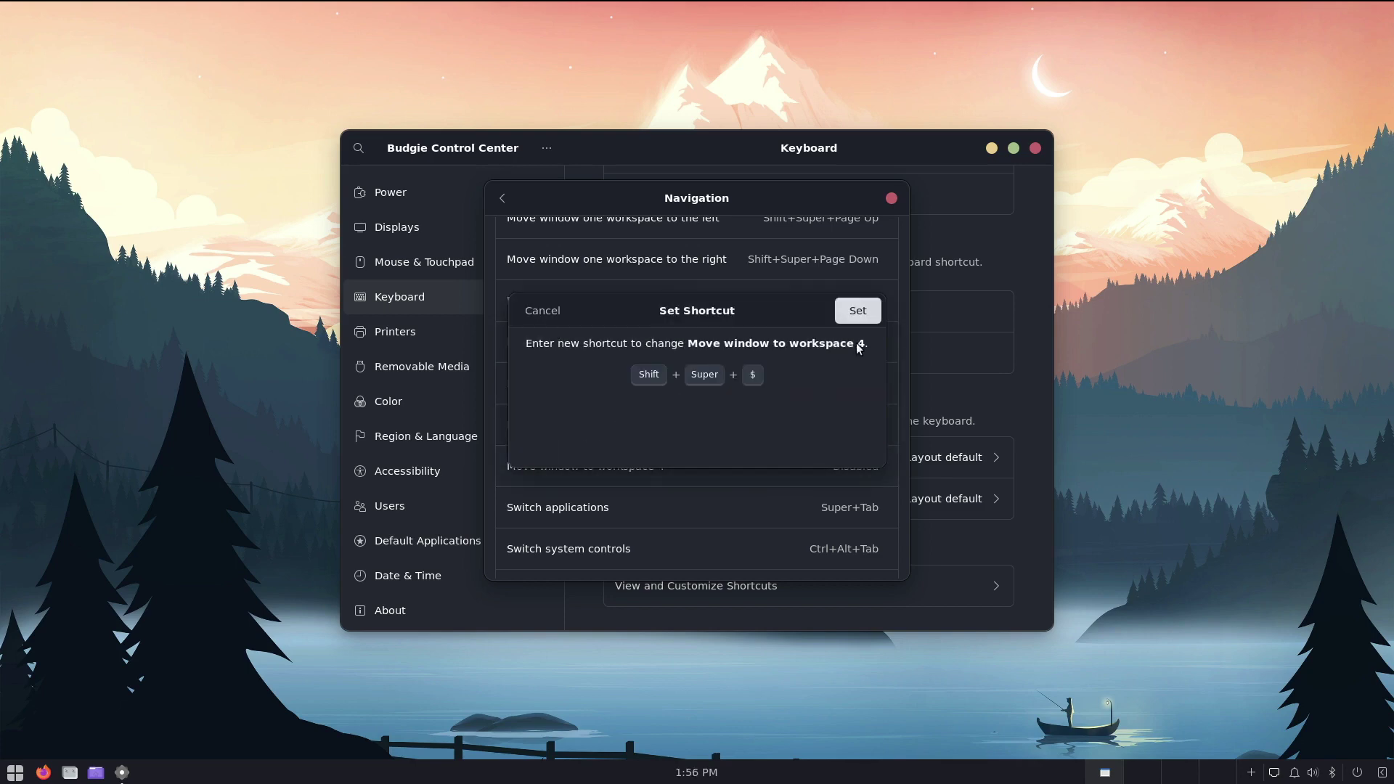
left_click(857, 310)
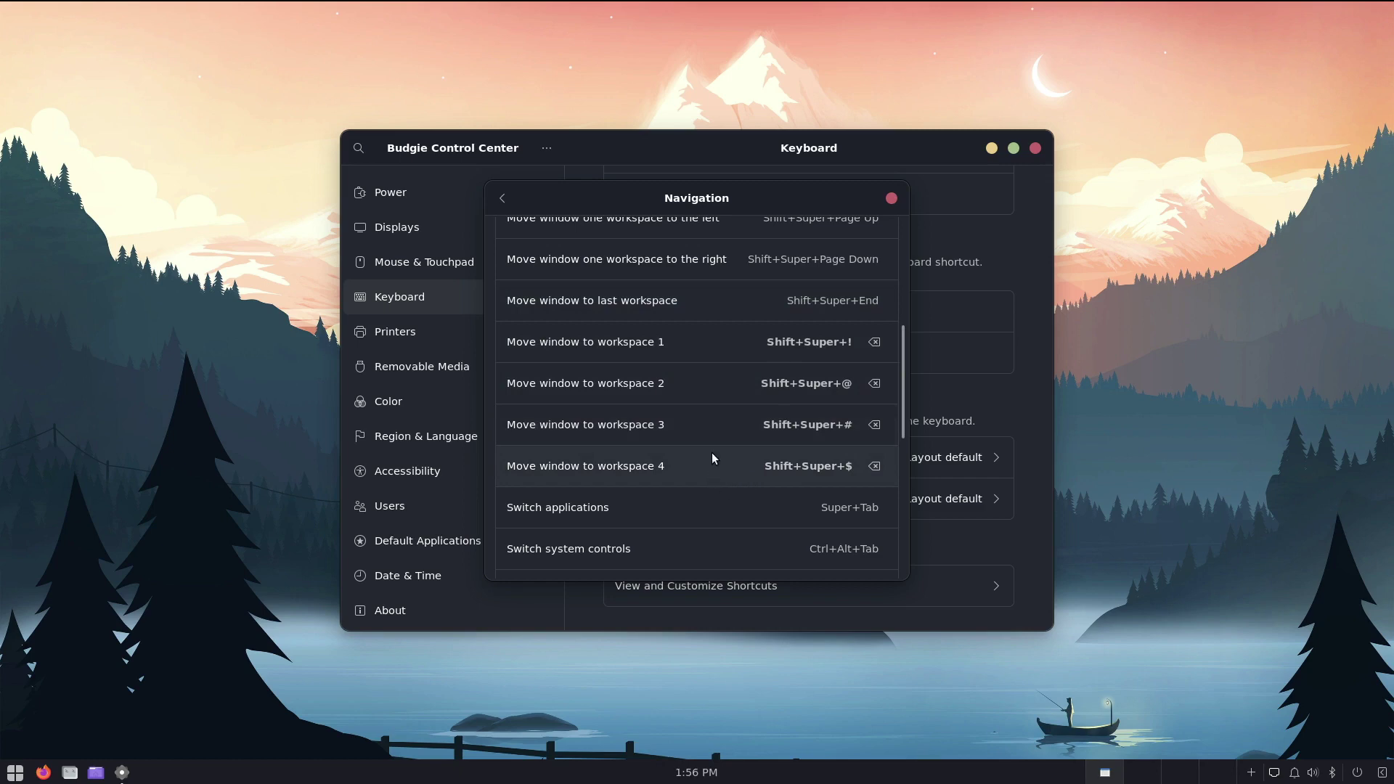
Step: Bind Switch to workspace 1 to Super+1 and Switch to workspace 3 to Super+3
scroll(712, 456, "up", 5)
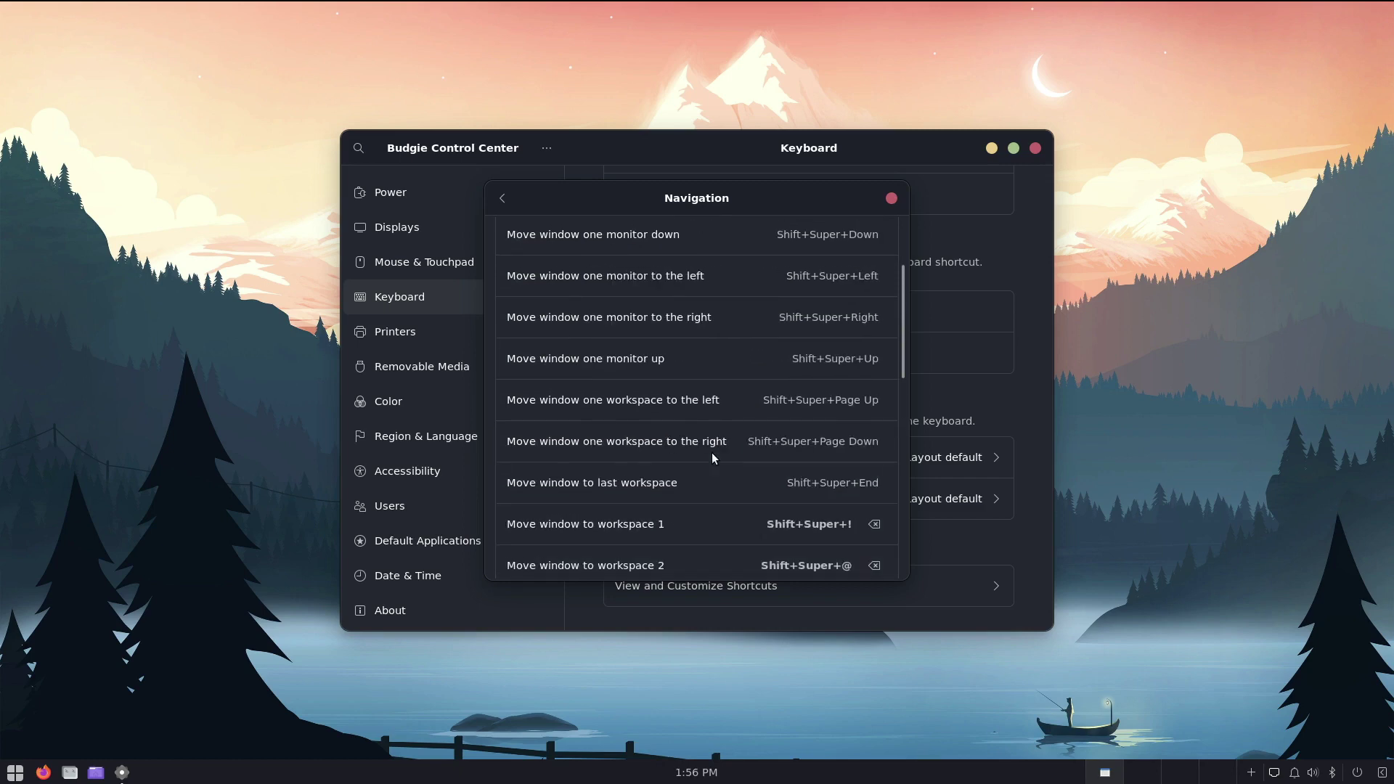
scroll(712, 452, "down", 5)
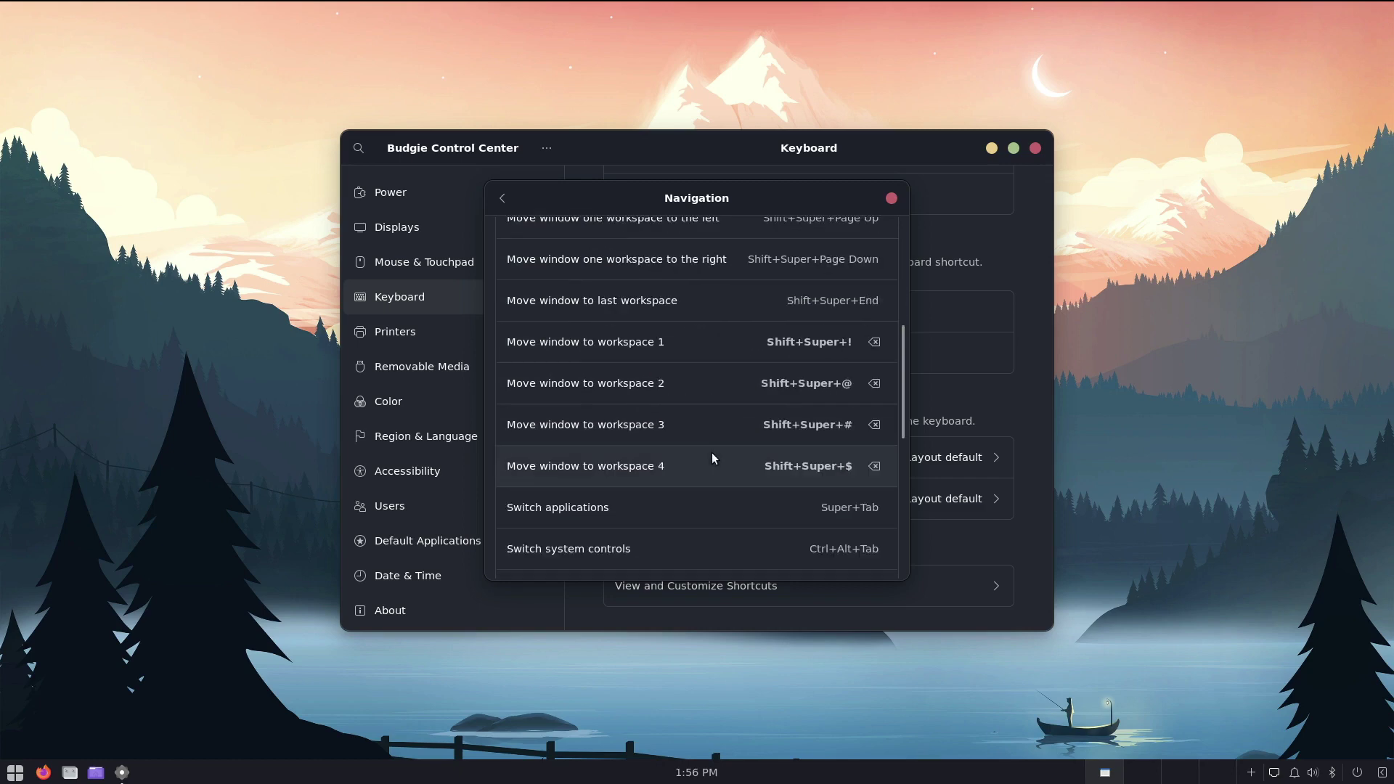
scroll(712, 452, "up", 7)
scroll(711, 452, "down", 1)
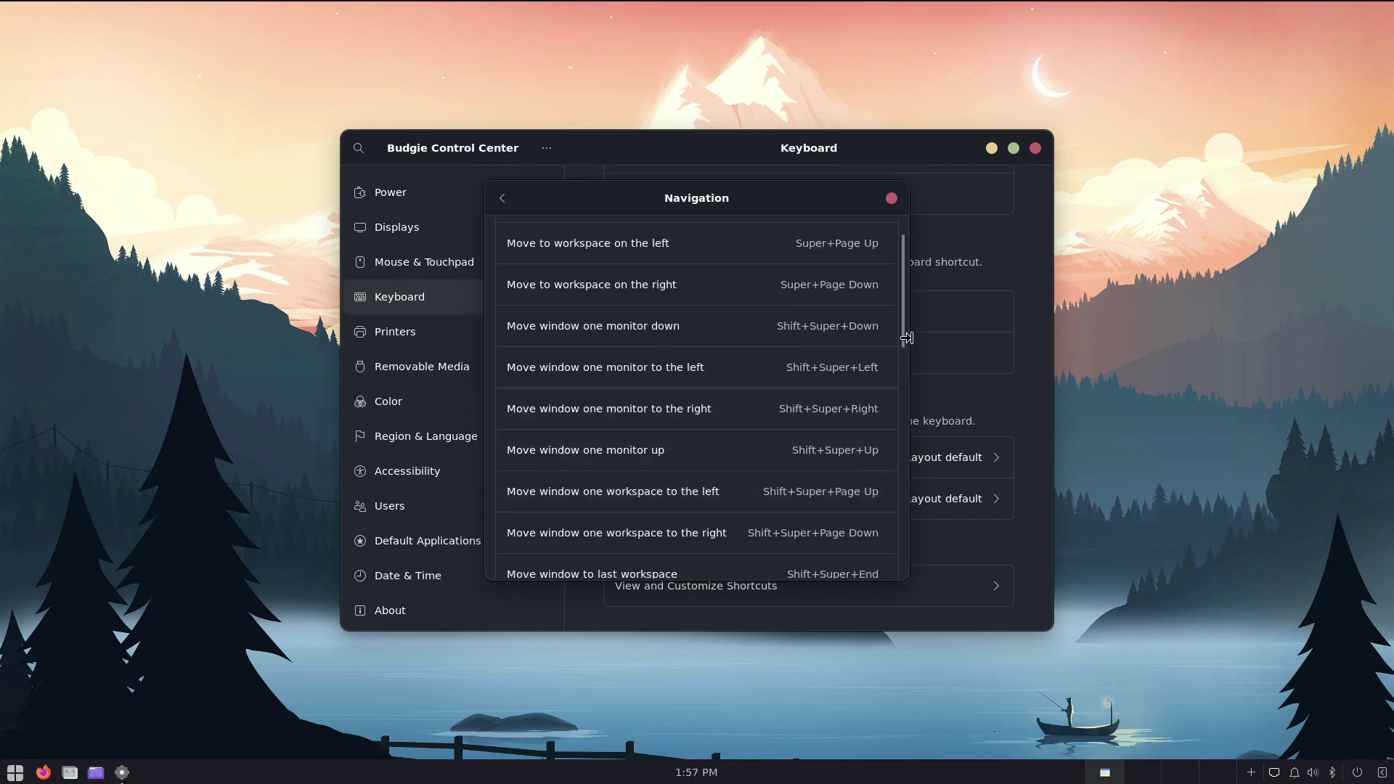
left_click_drag(903, 339, 864, 540)
left_click(679, 320)
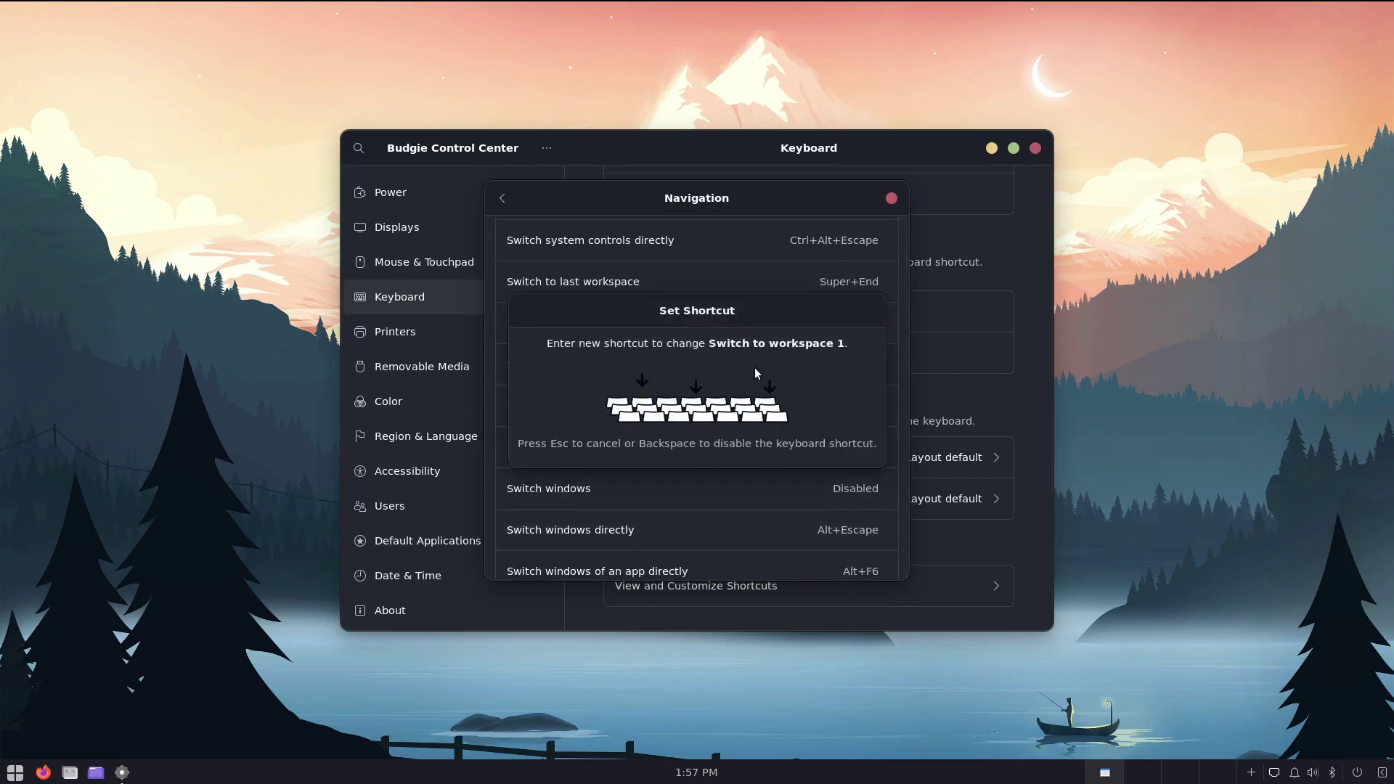
key("super+1")
left_click(859, 317)
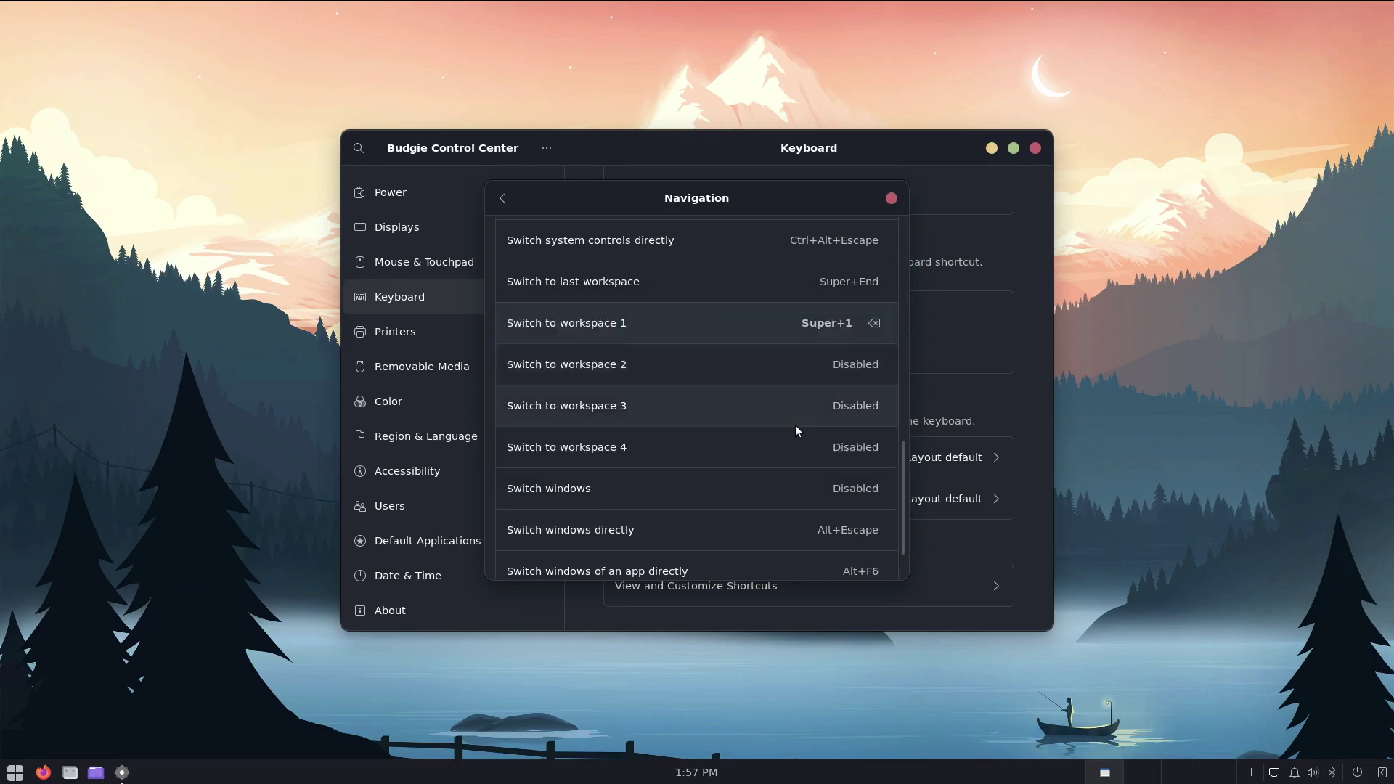
left_click(770, 417)
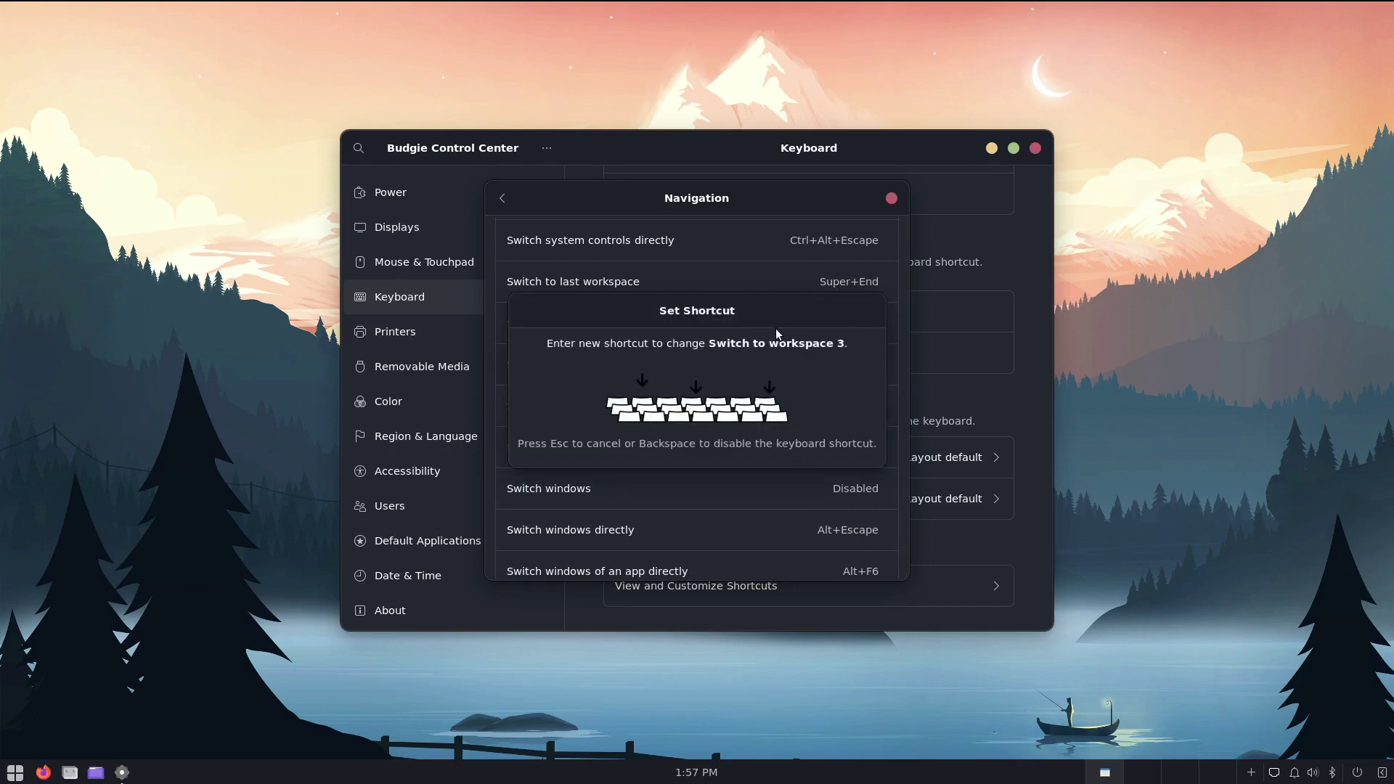
key("super+3")
left_click(859, 316)
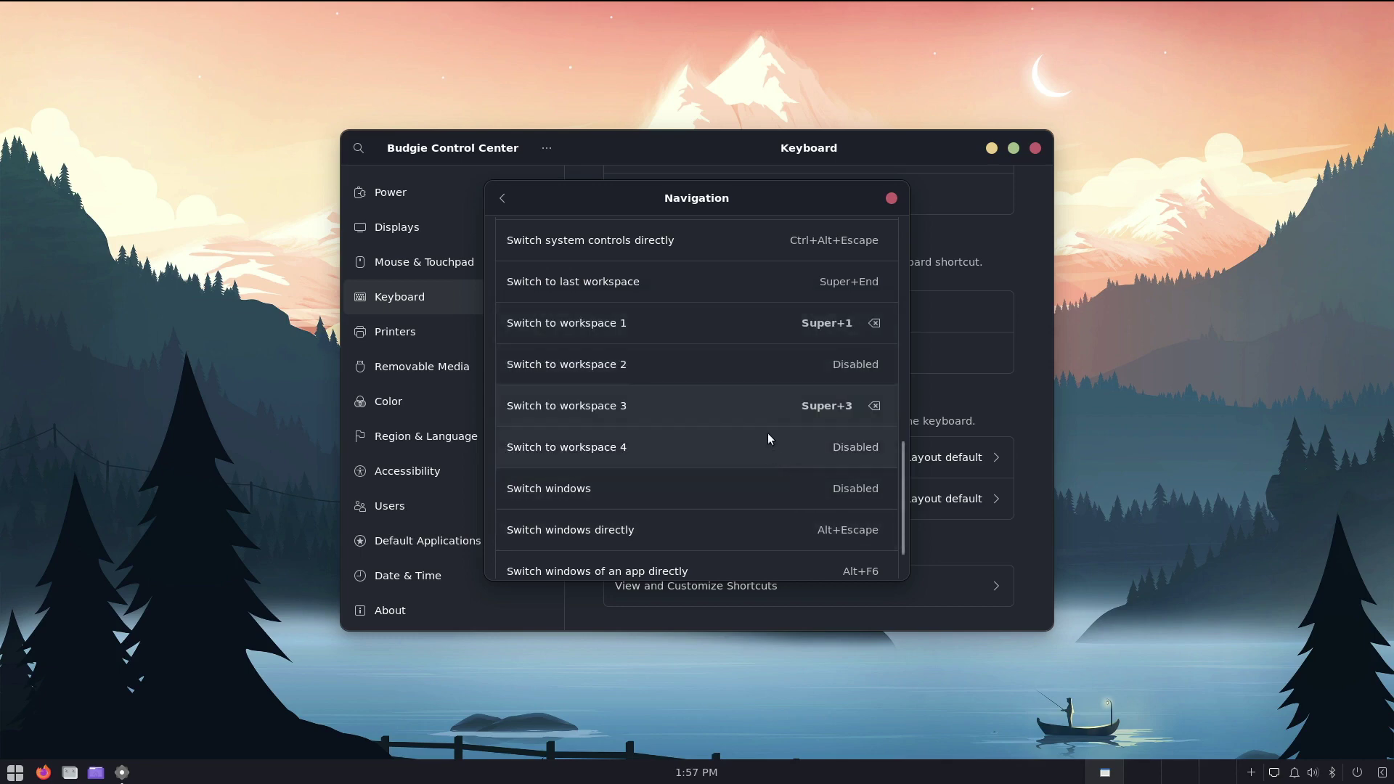
Step: Bind Switch to workspace 2 to Super+2 and Switch to workspace 4 to Super+4
left_click(626, 363)
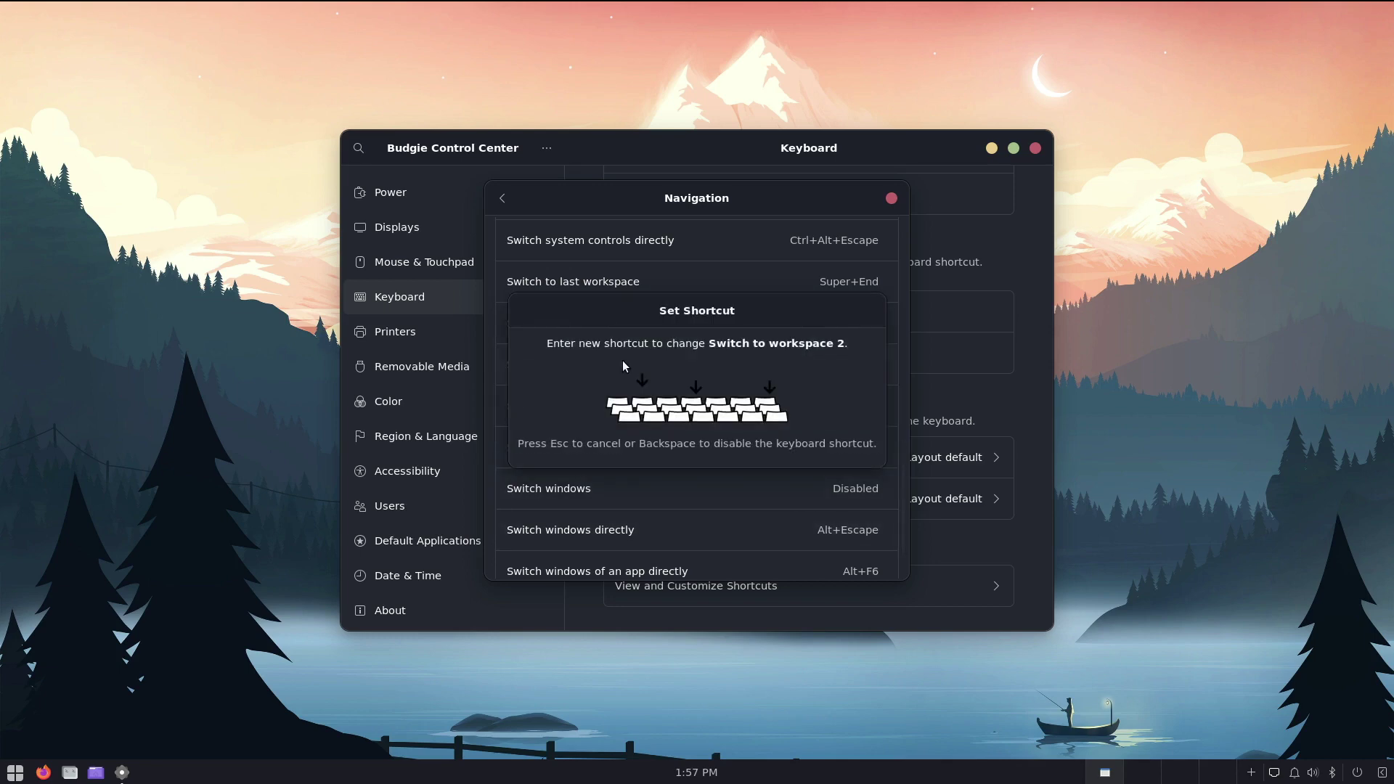
key("super+2")
left_click(857, 311)
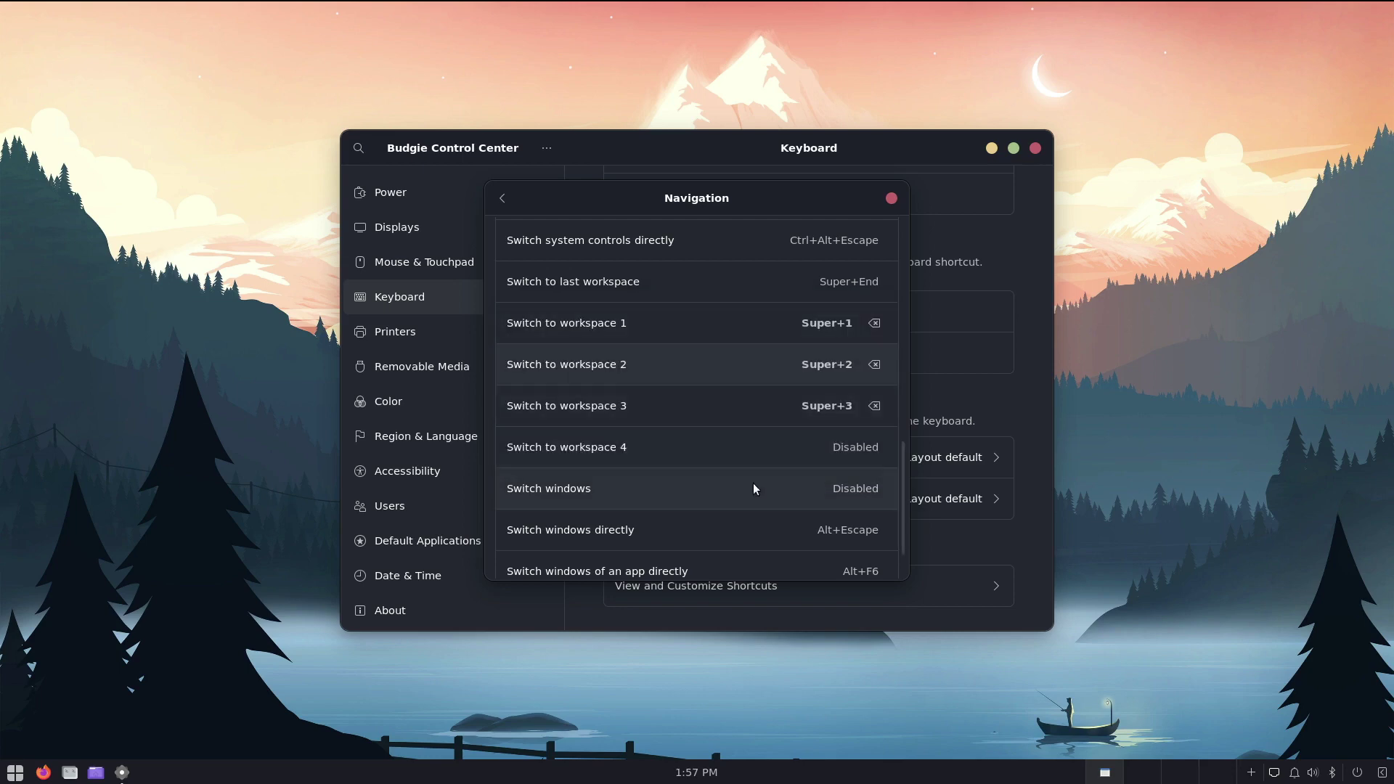
left_click(675, 452)
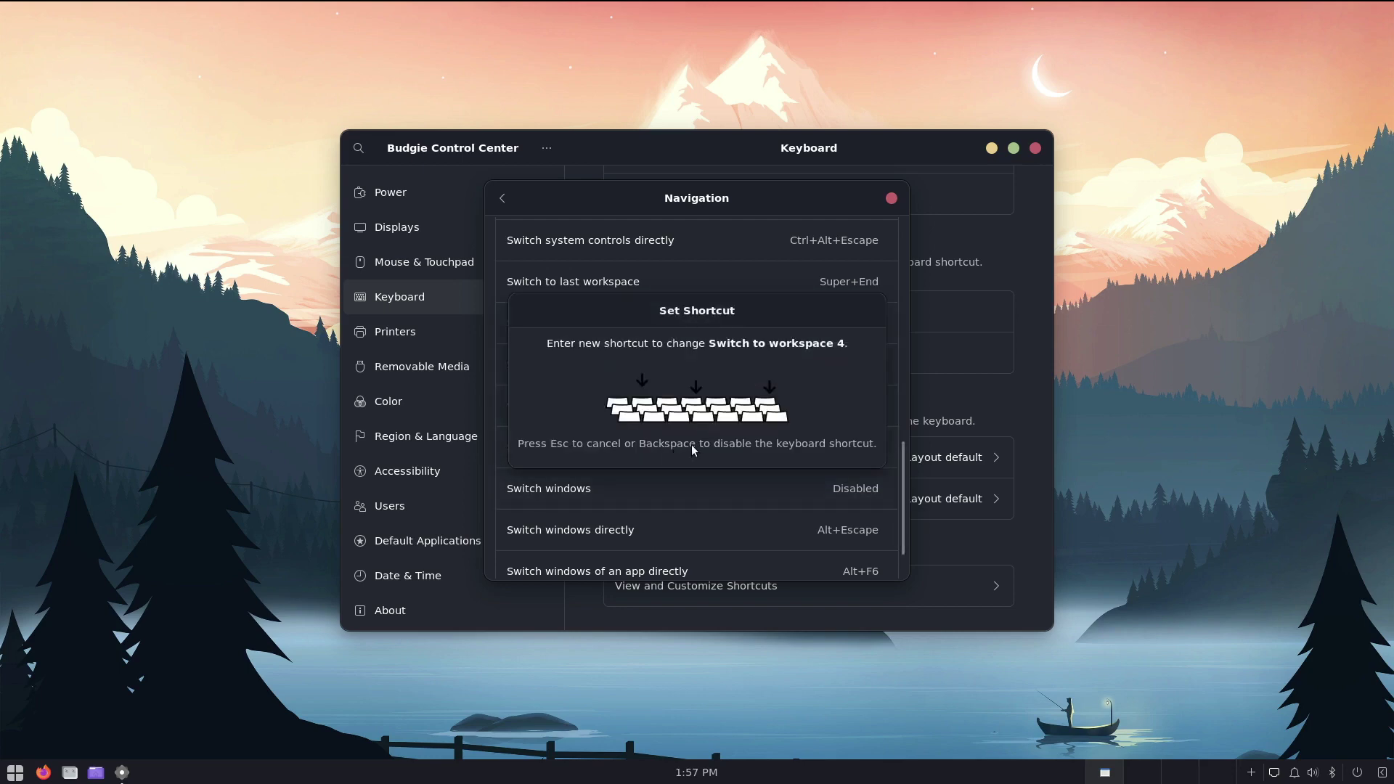
key("super+4")
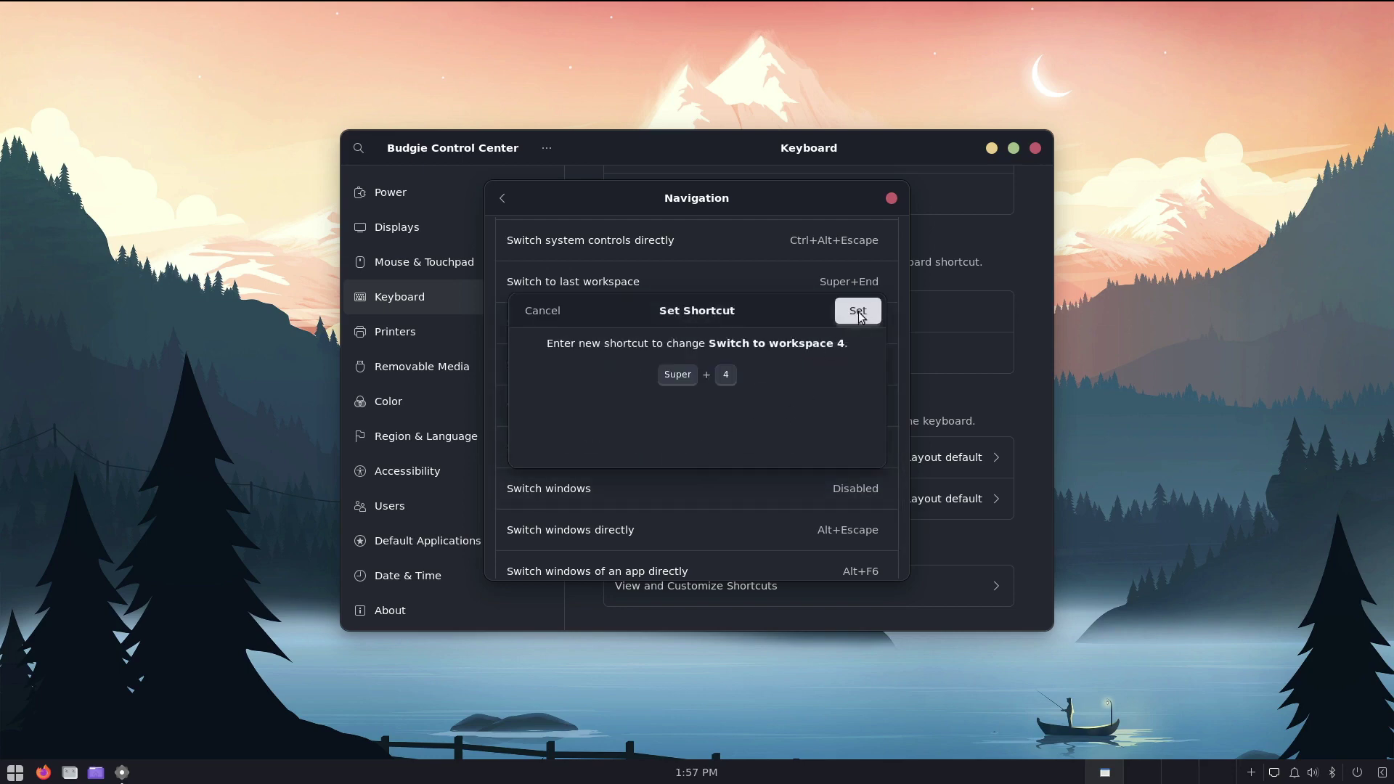
left_click(858, 310)
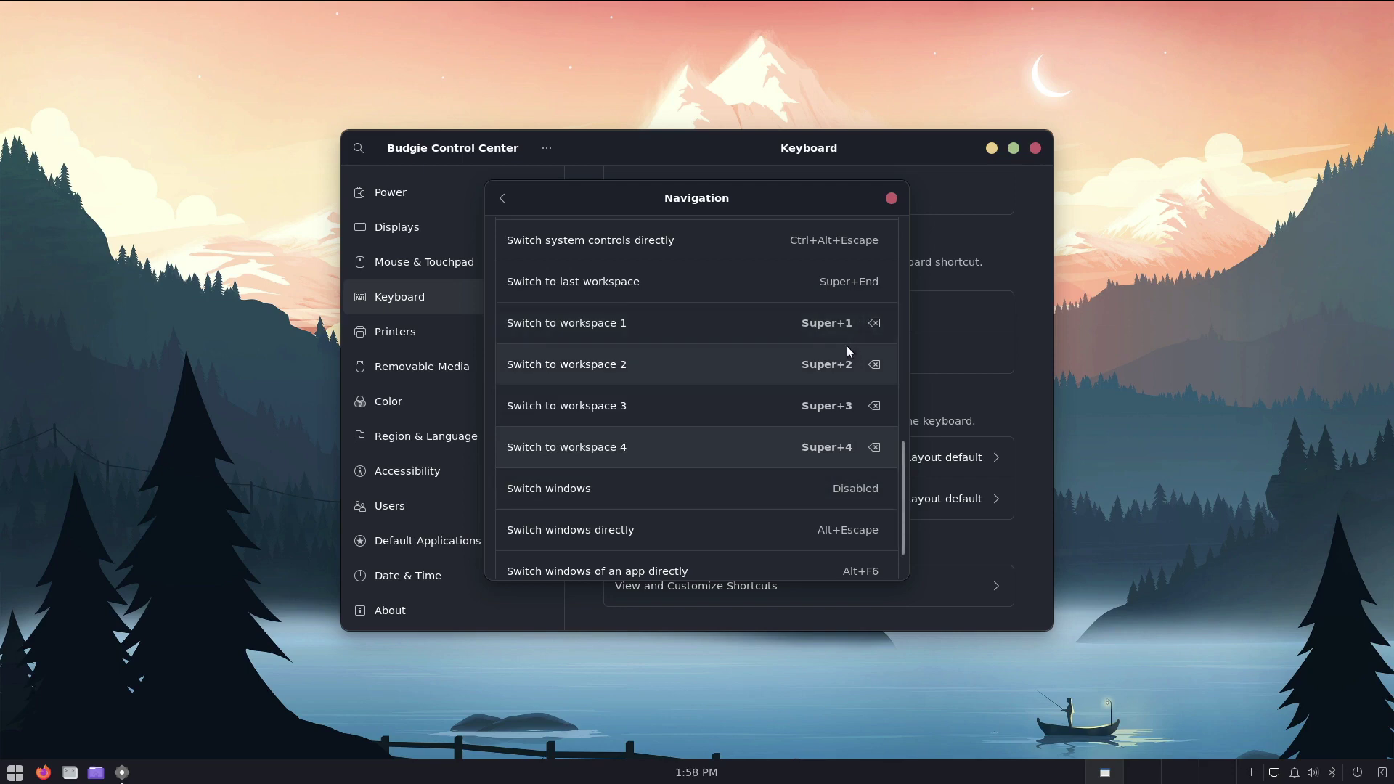
left_click_drag(726, 202, 598, 207)
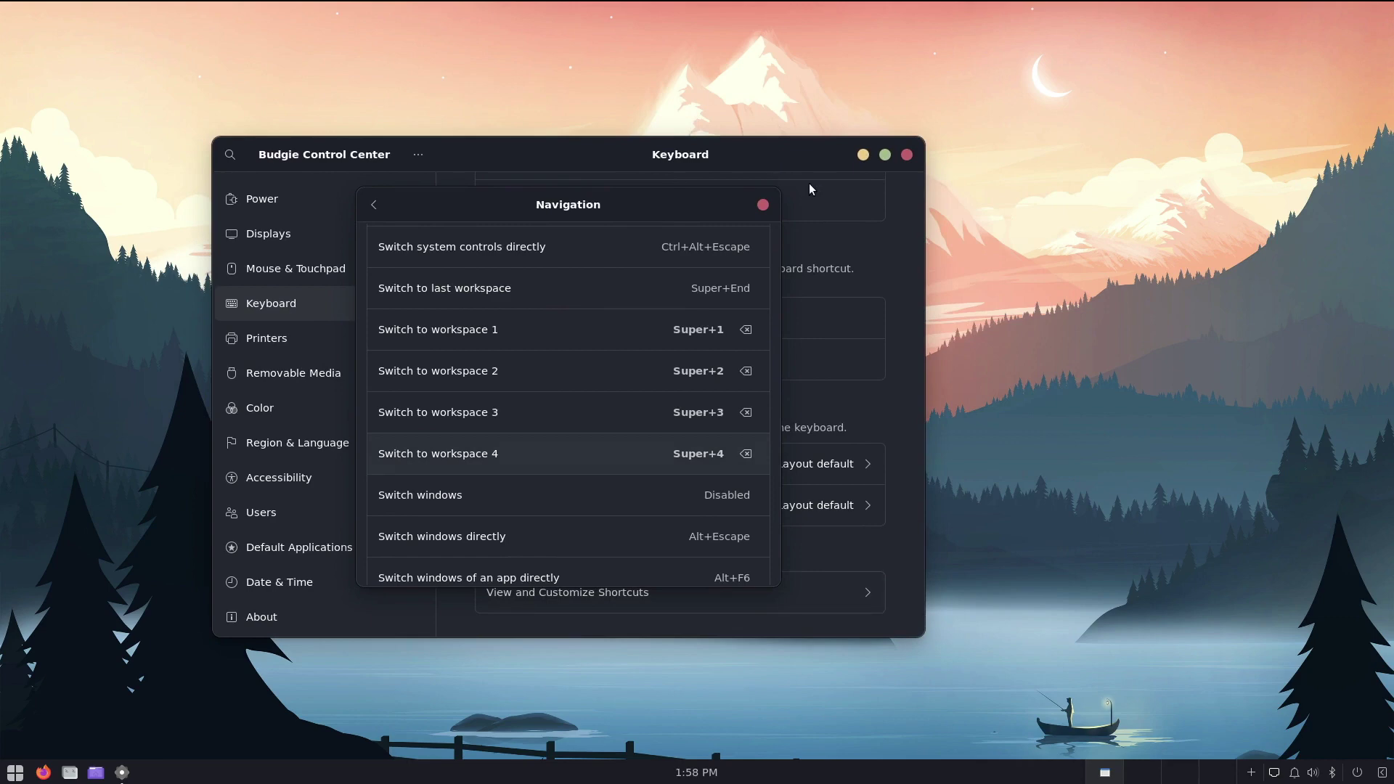
Step: Send the settings window to workspace 3 with Shift+Super+3, then jump between workspaces 1 and 3
key("shift+super+3")
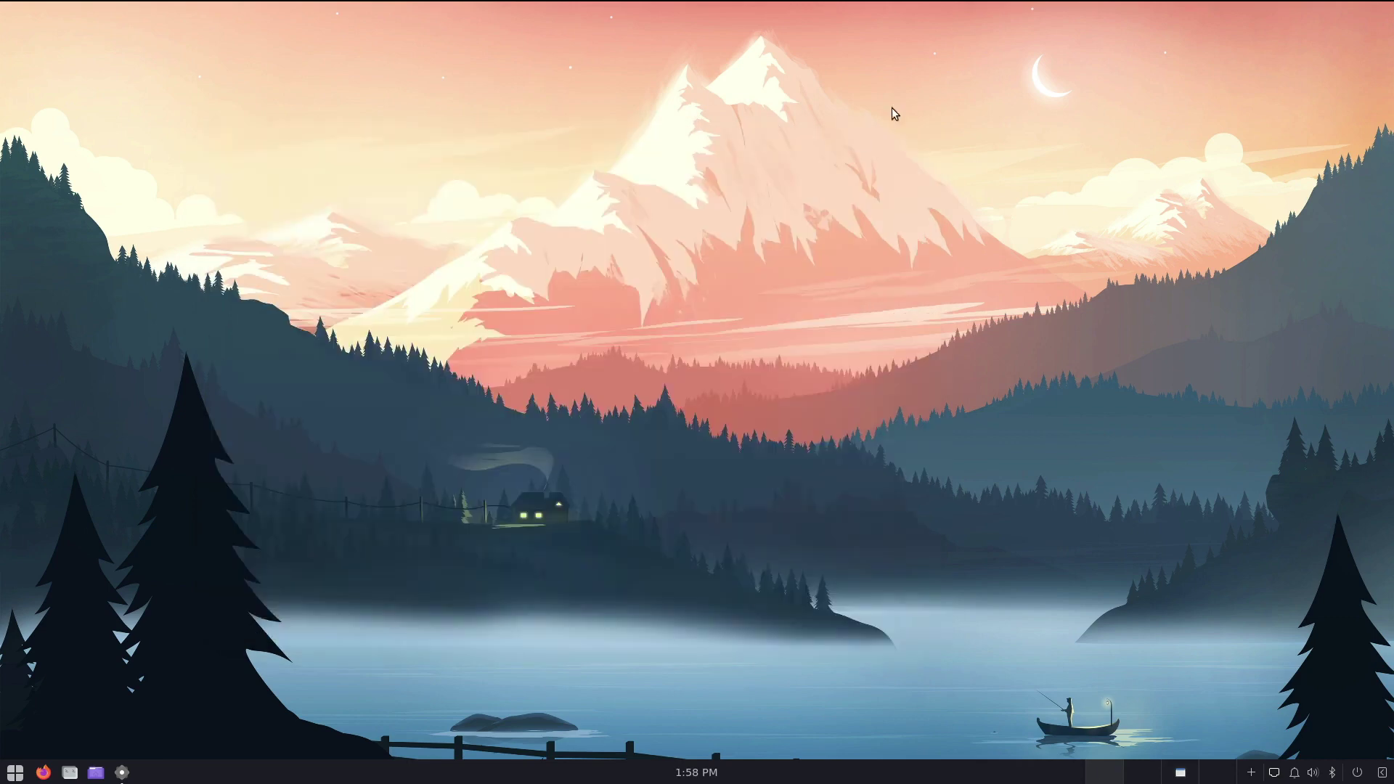
left_click(1180, 775)
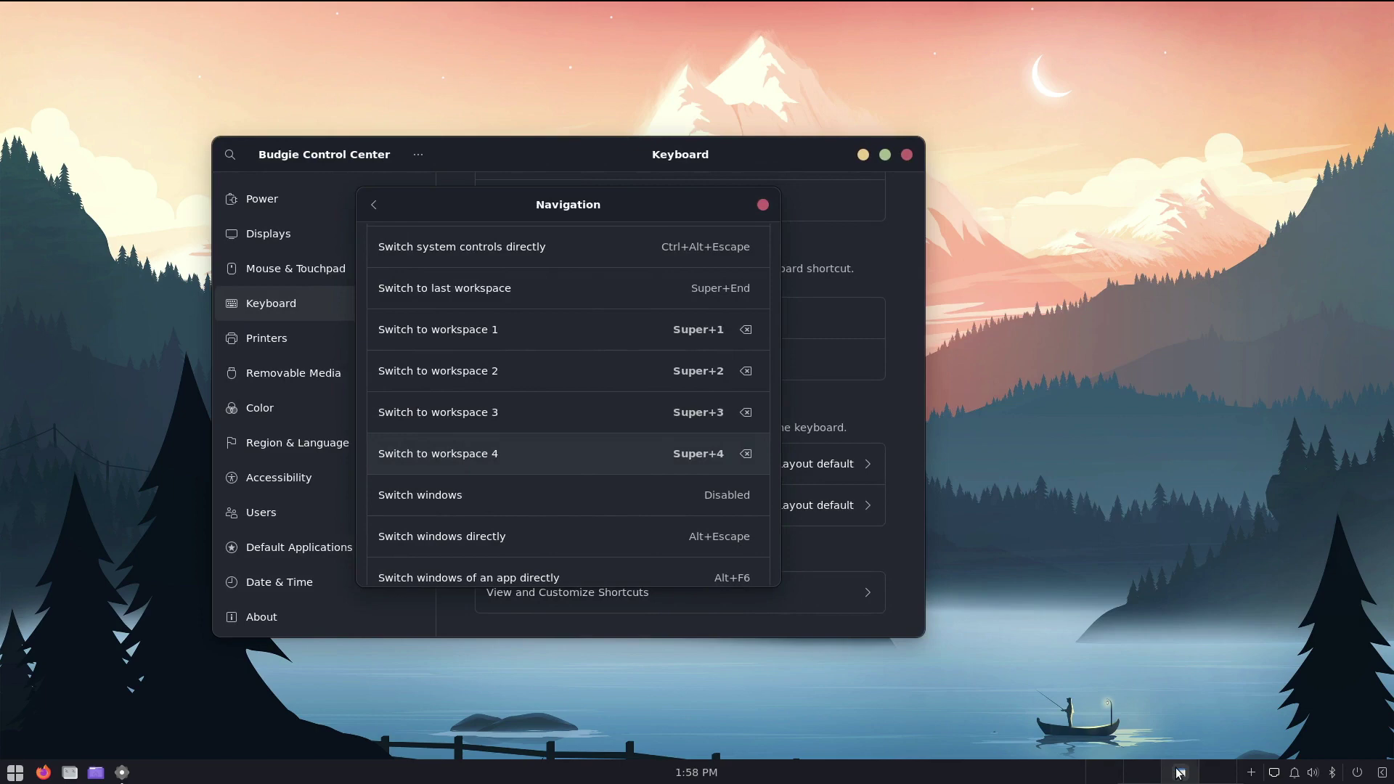
key("super+1")
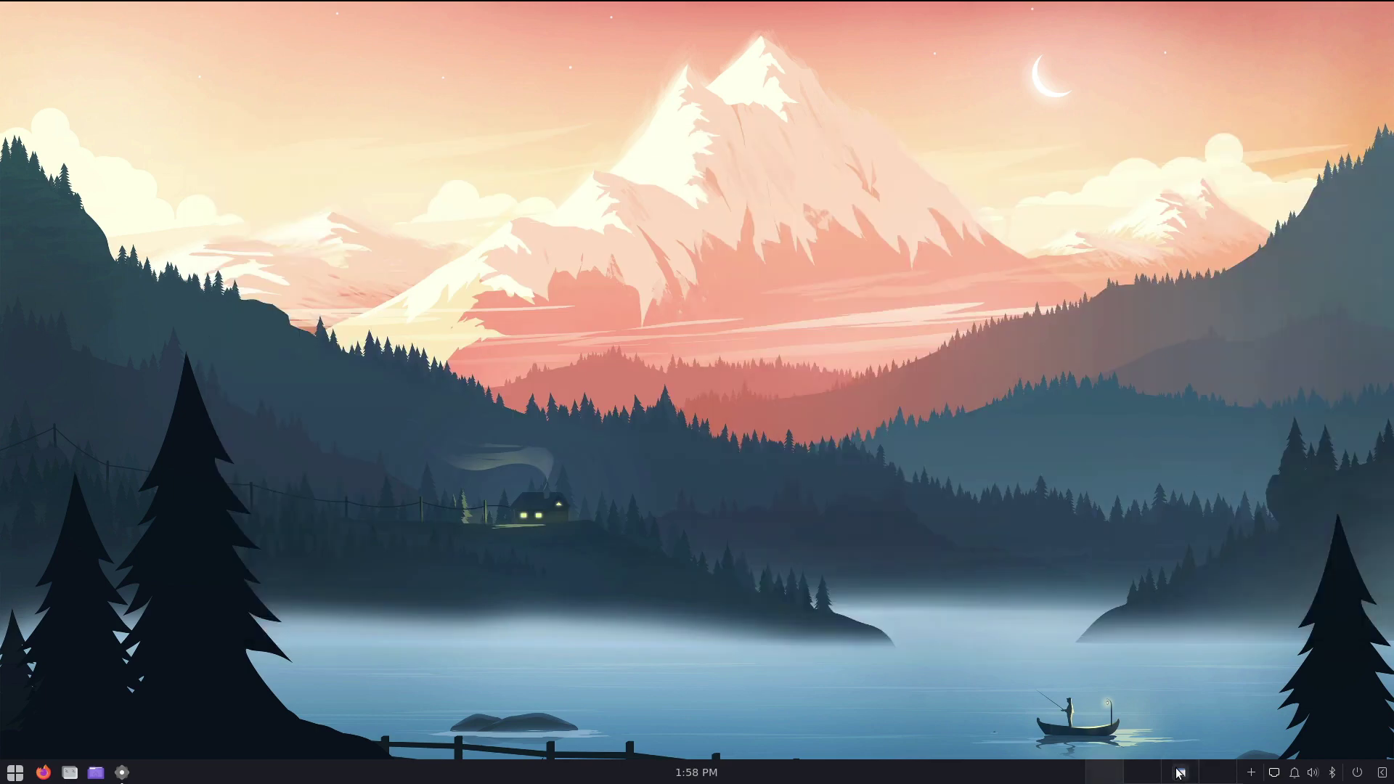
left_click(1179, 774)
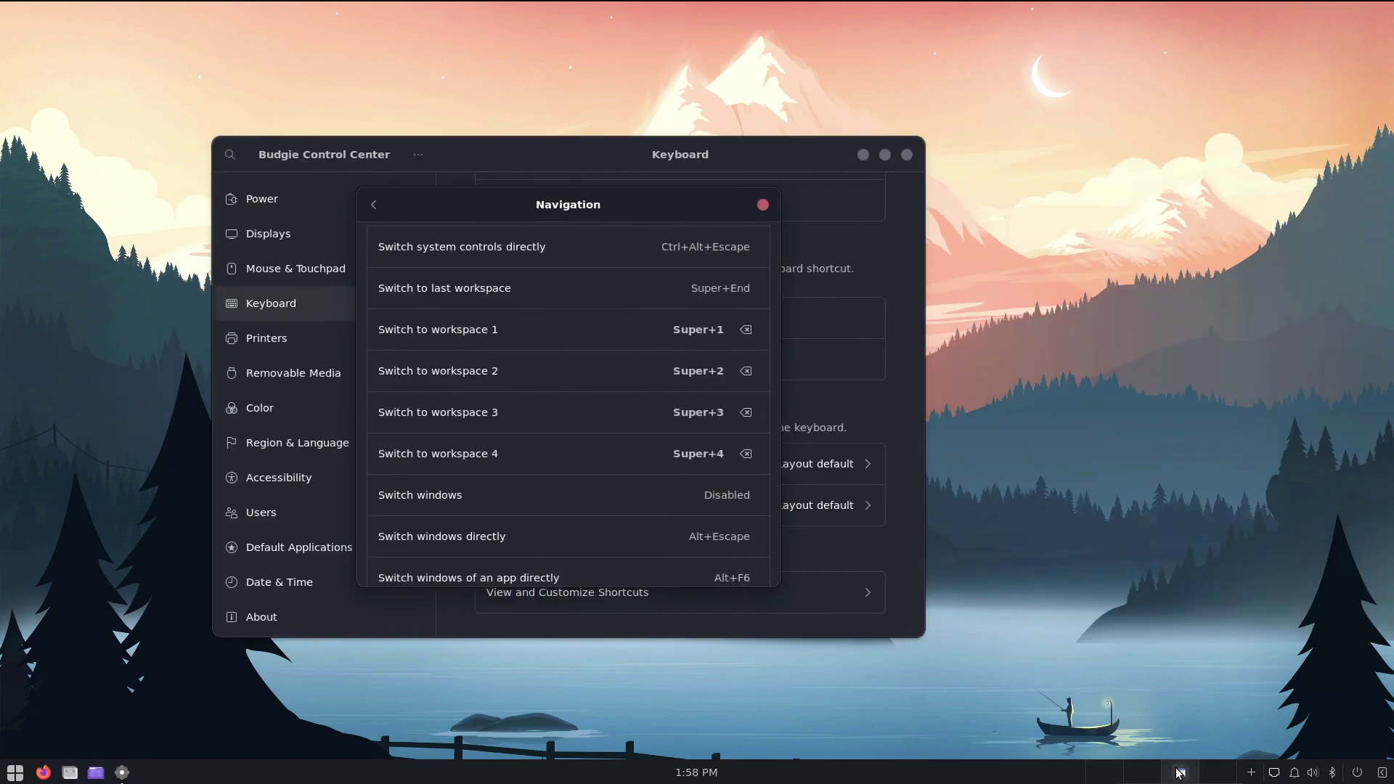
key("super+1")
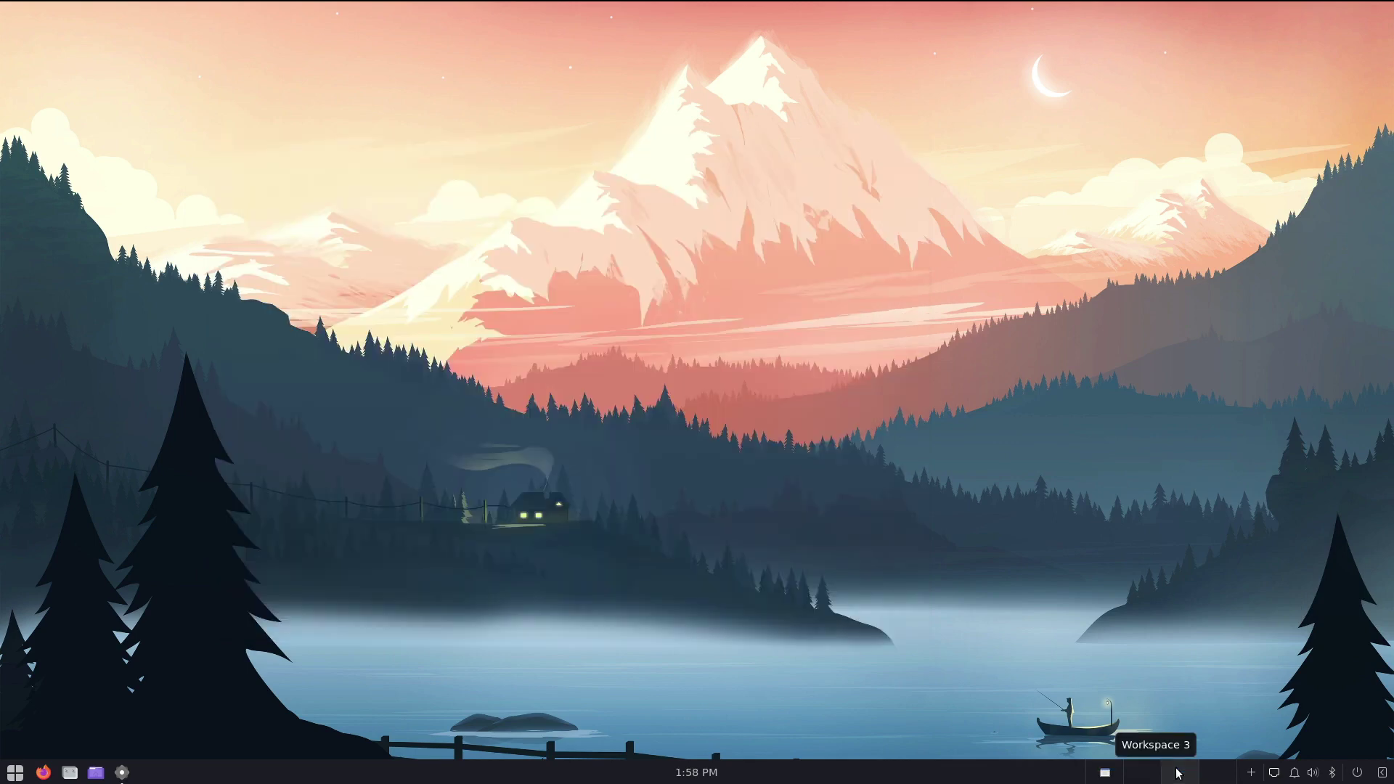
left_click(1178, 774)
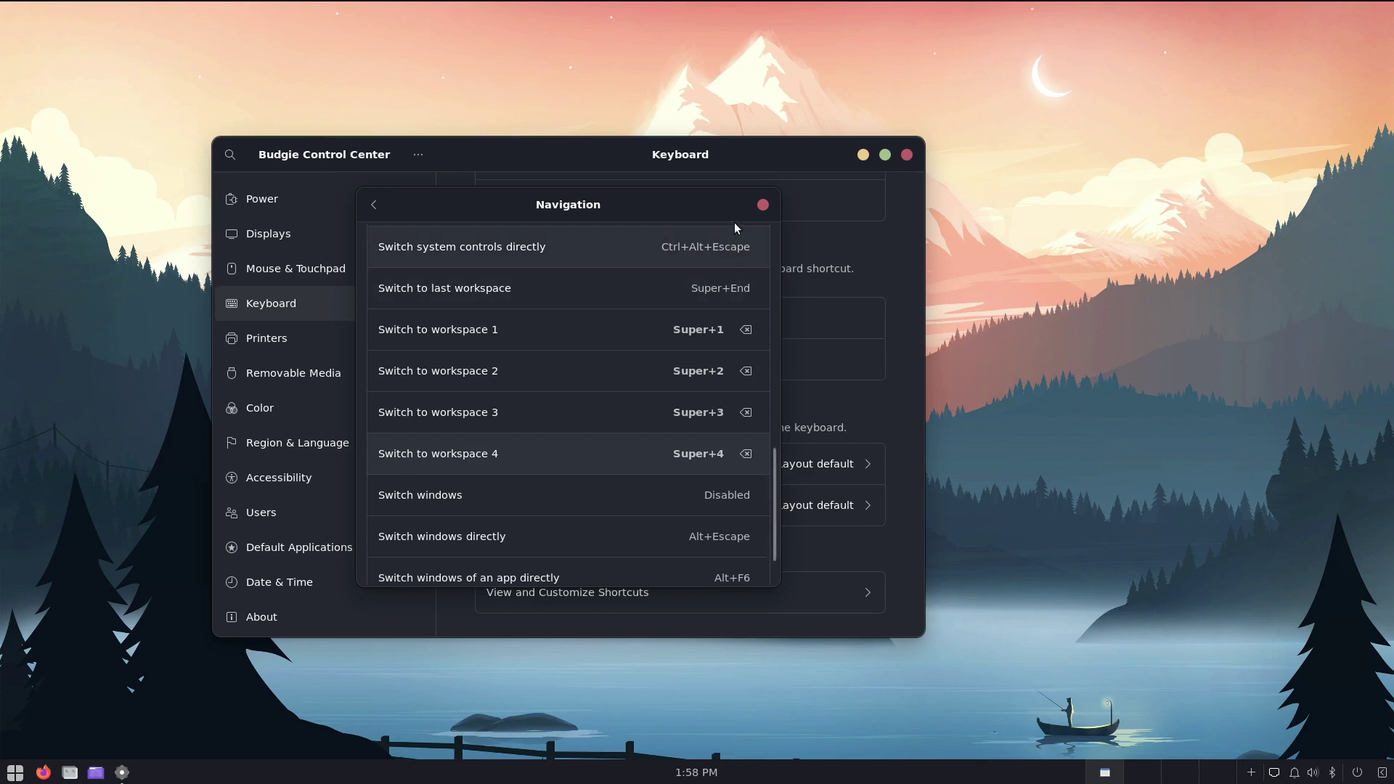
left_click_drag(664, 206, 767, 176)
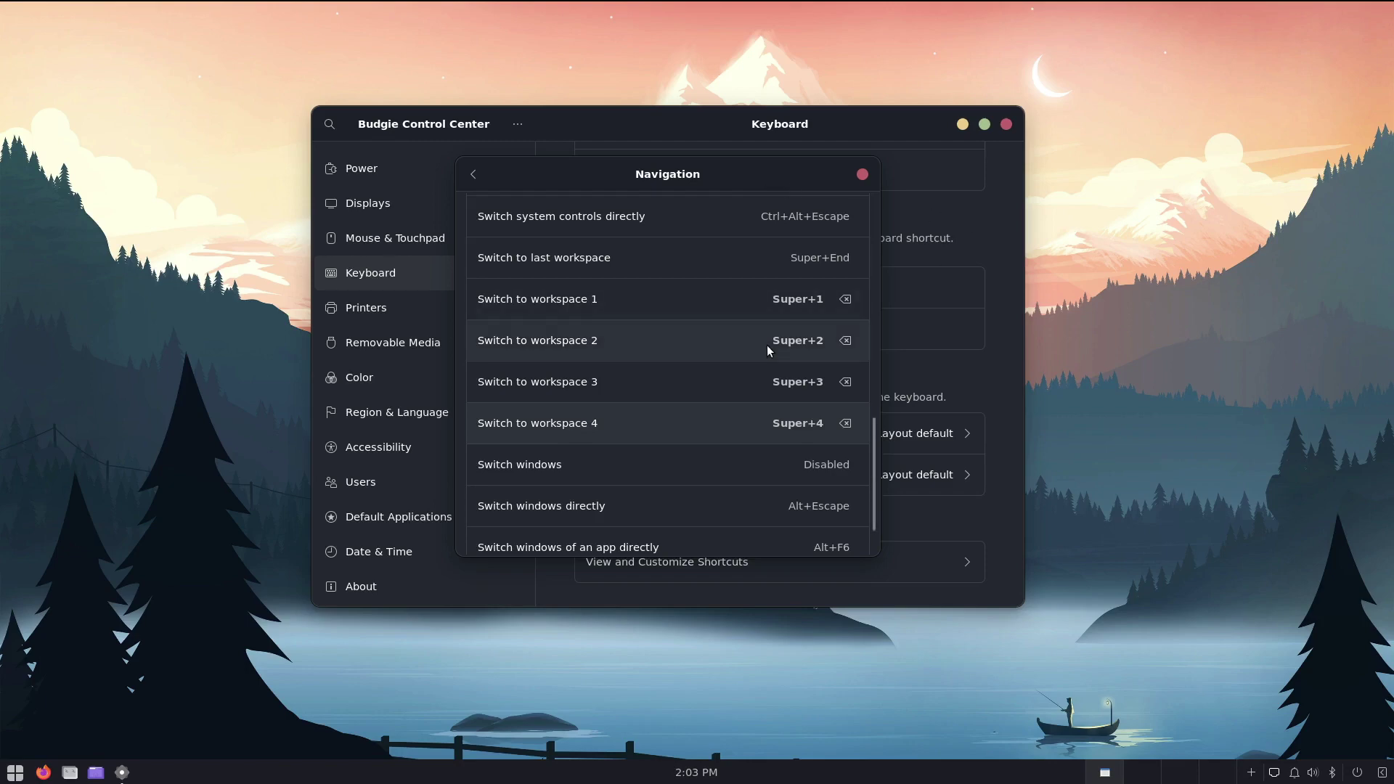
scroll(797, 392, "up", 2)
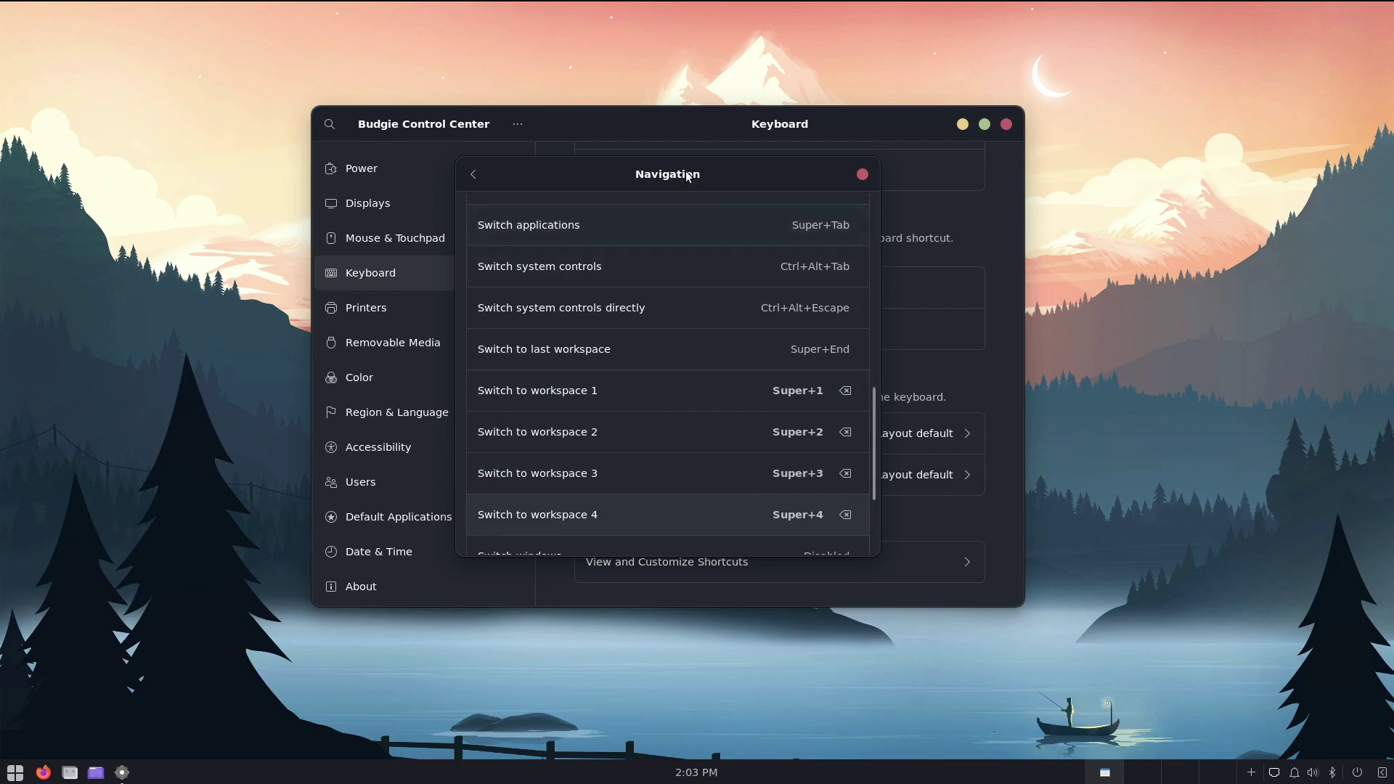
left_click_drag(685, 176, 935, 201)
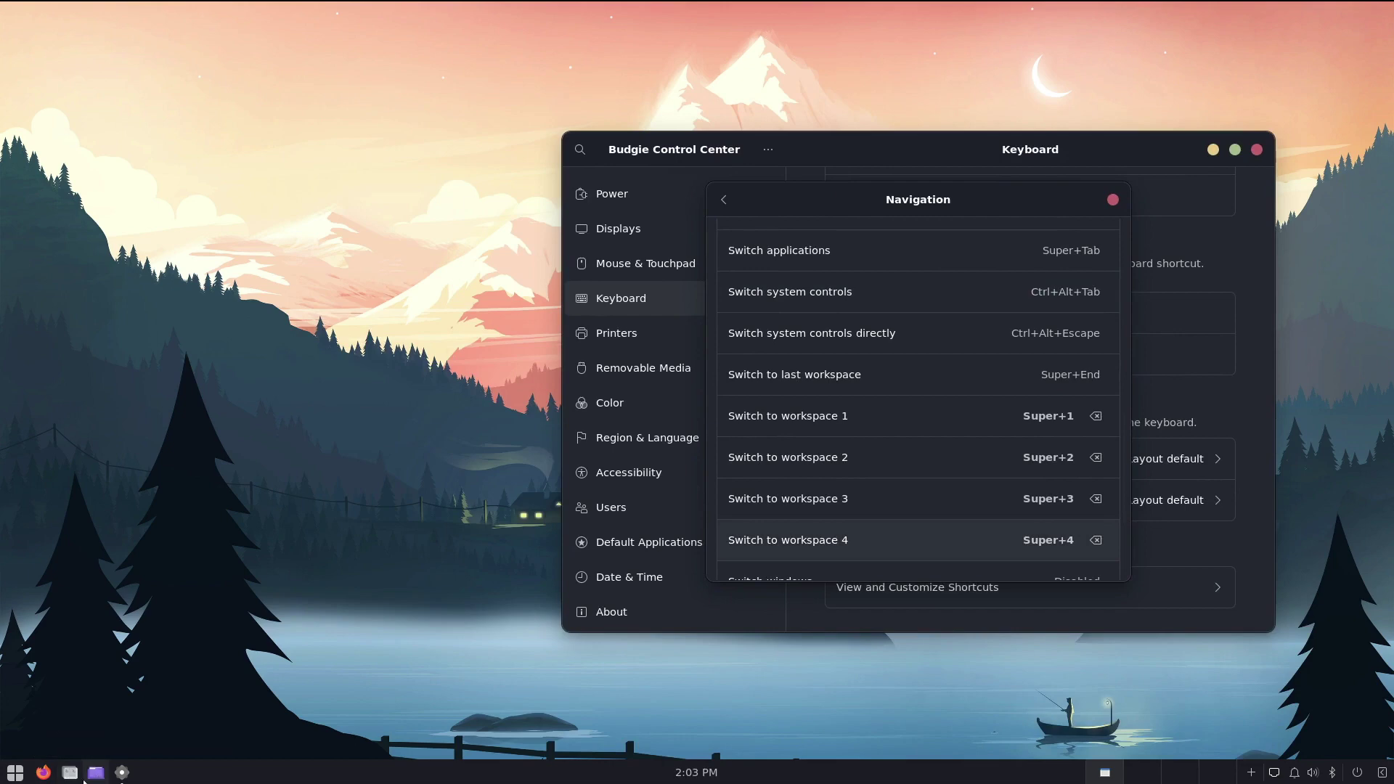
left_click(69, 772)
left_click(70, 772)
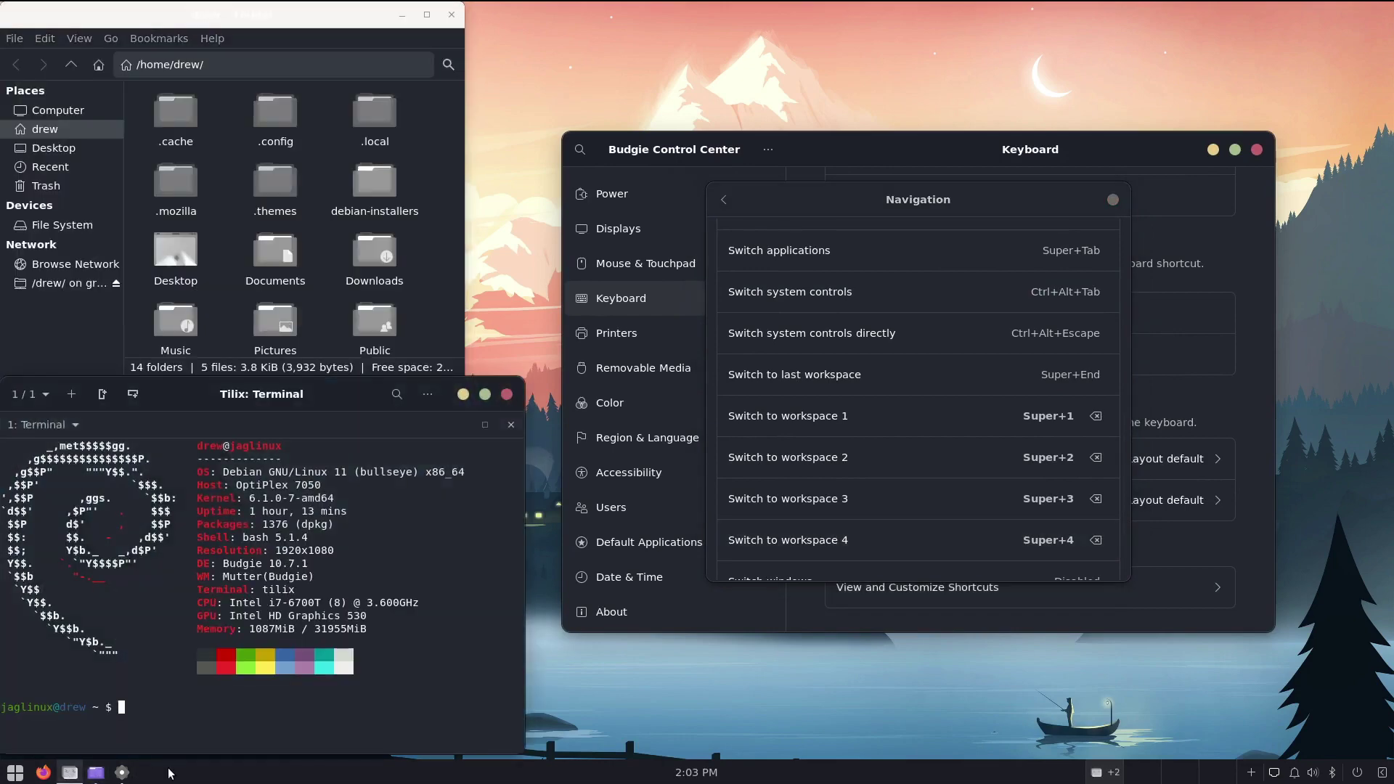
left_click_drag(408, 392, 661, 144)
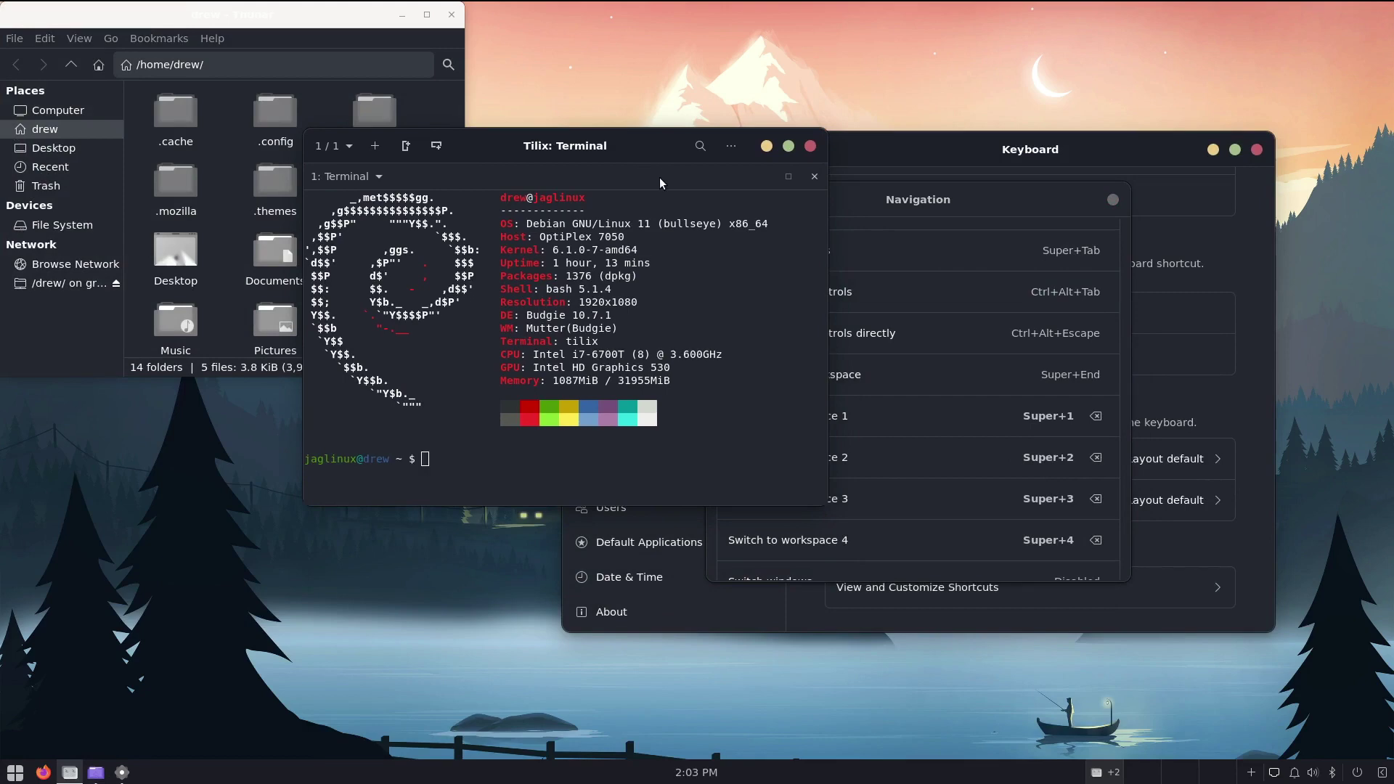
key("alt+Tab")
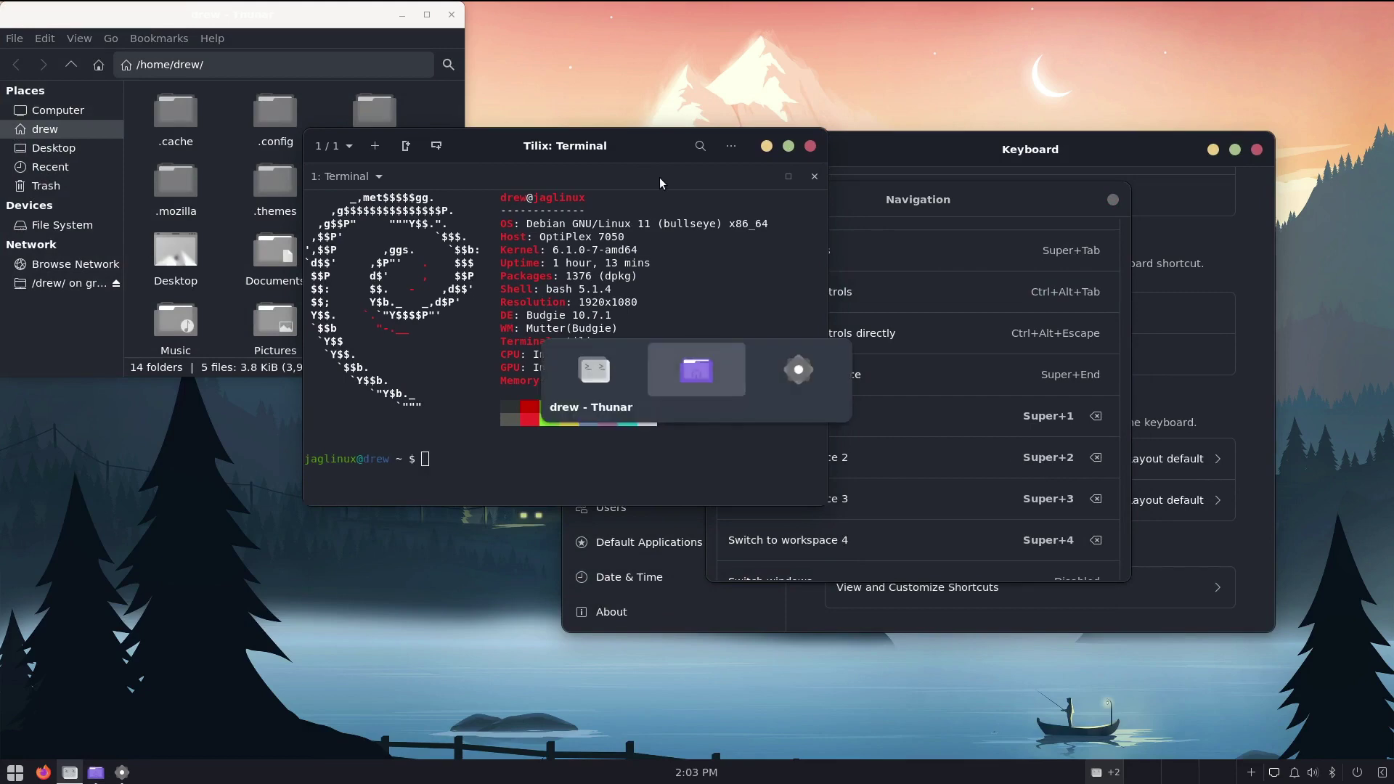
key("alt+Tab")
key("alt+Tab")
key("alt+Tab")
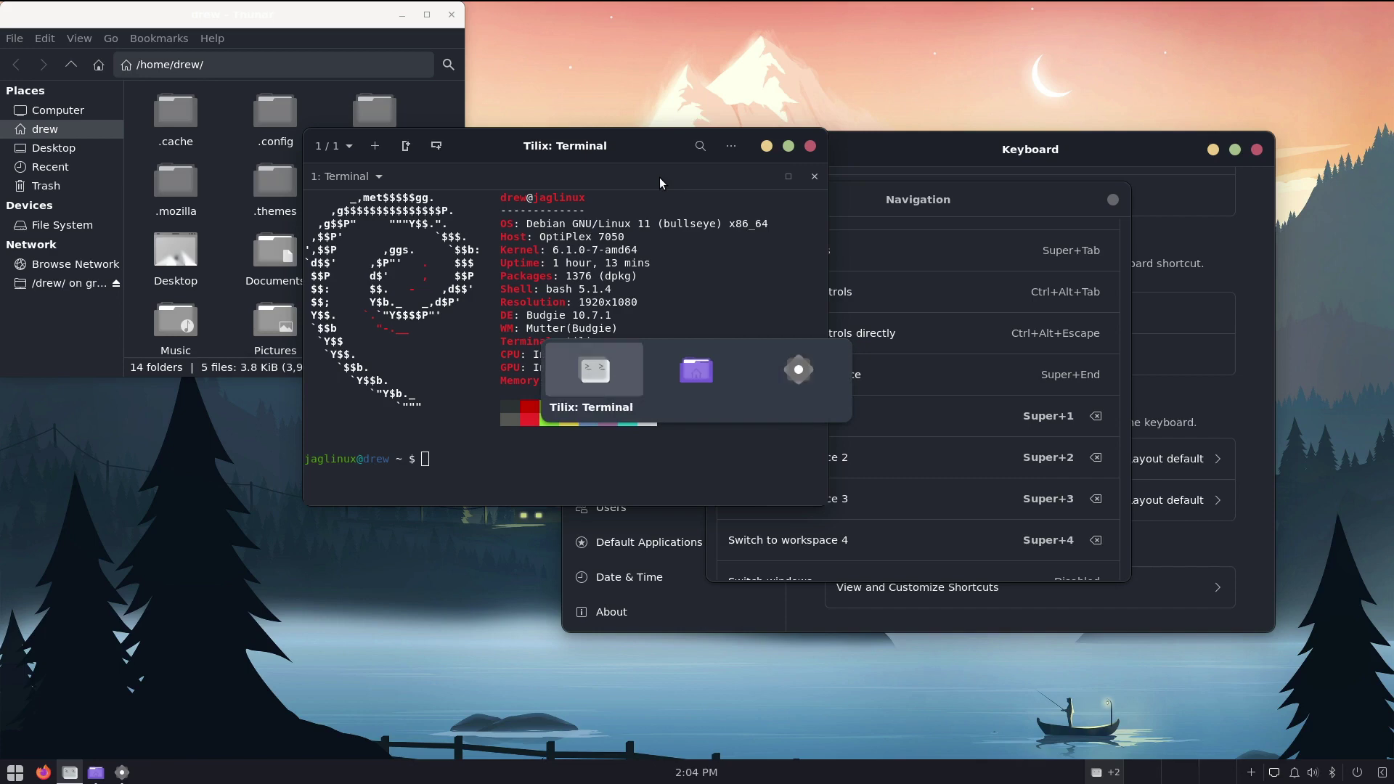
key("alt+Tab")
key("alt+Tab")
key("alt+Tab")
key("alt+Tab")
key("alt+Tab")
key("alt+Tab")
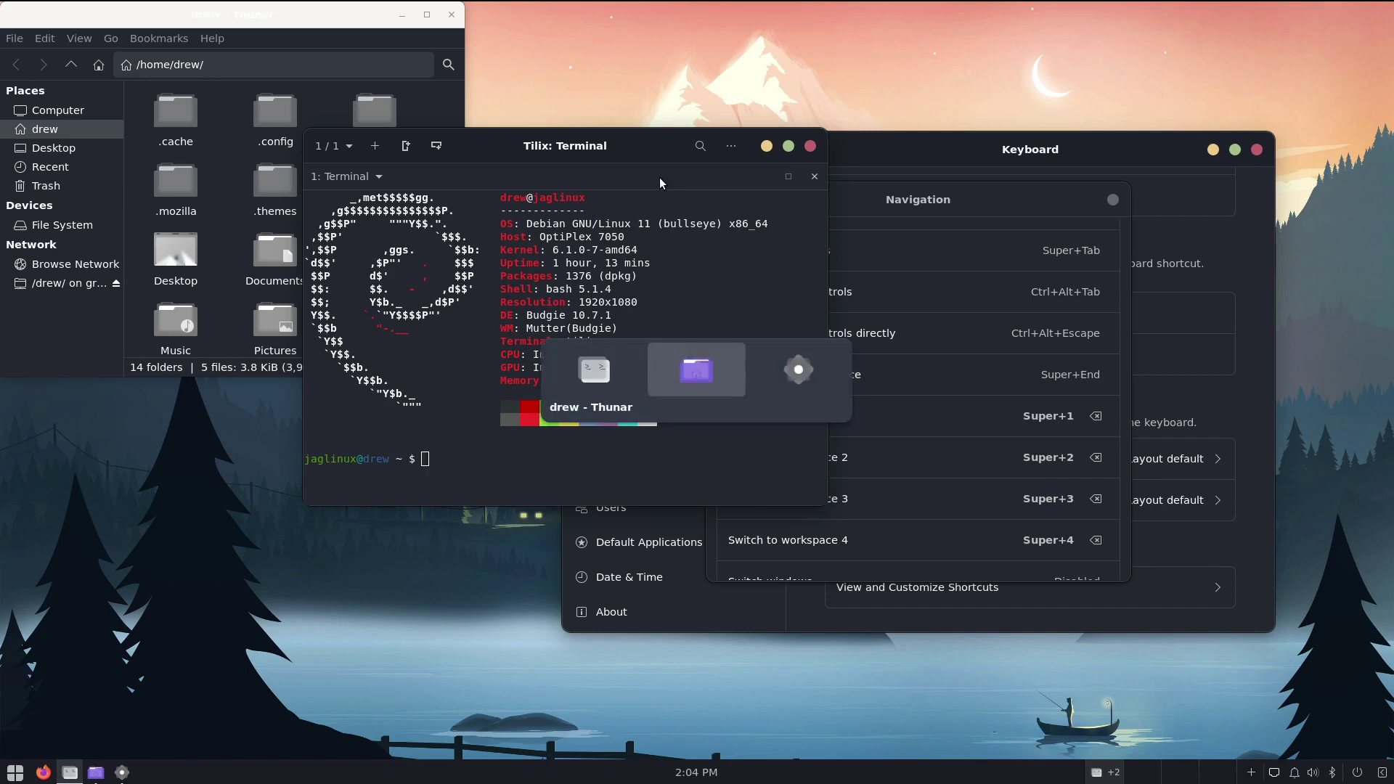
key("alt+Tab")
key("alt+Tab")
key("alt+Tab")
key("alt+Tab")
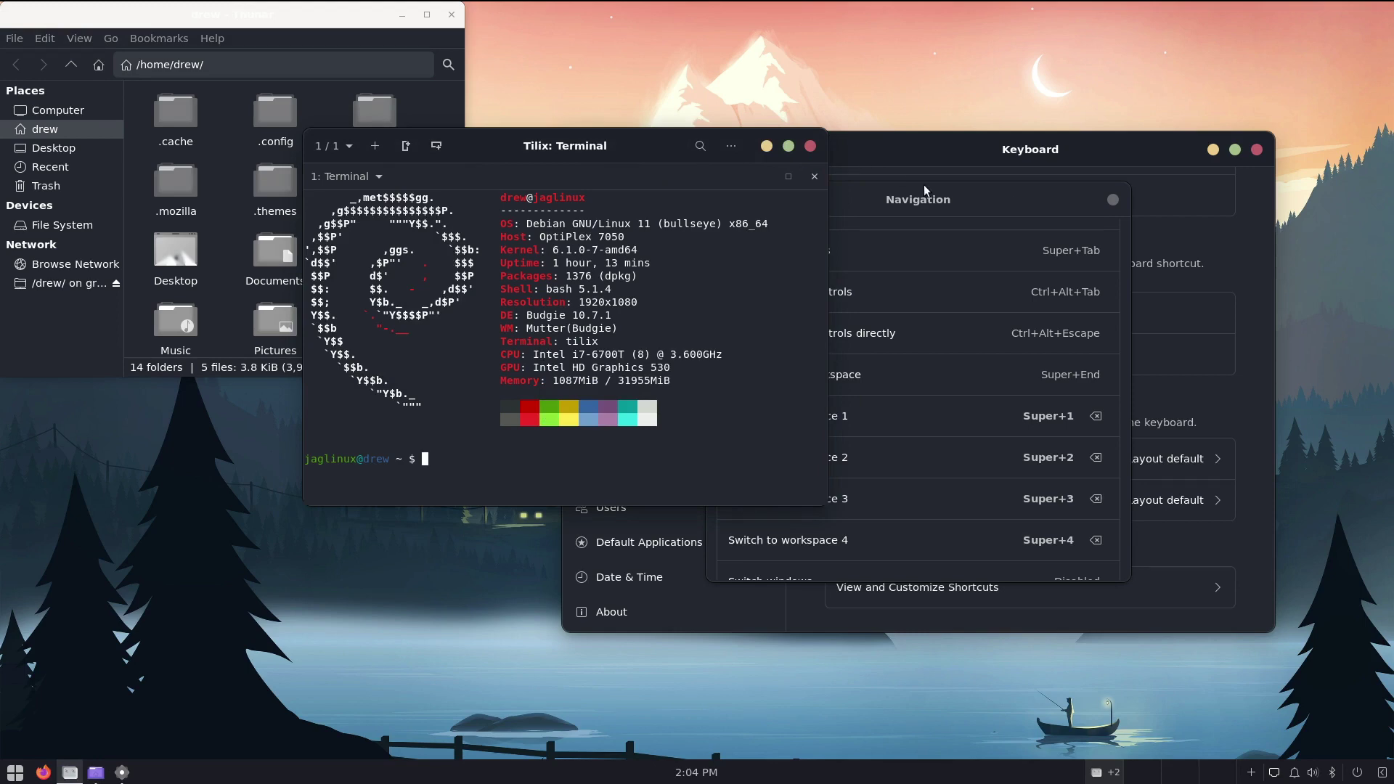
left_click(809, 146)
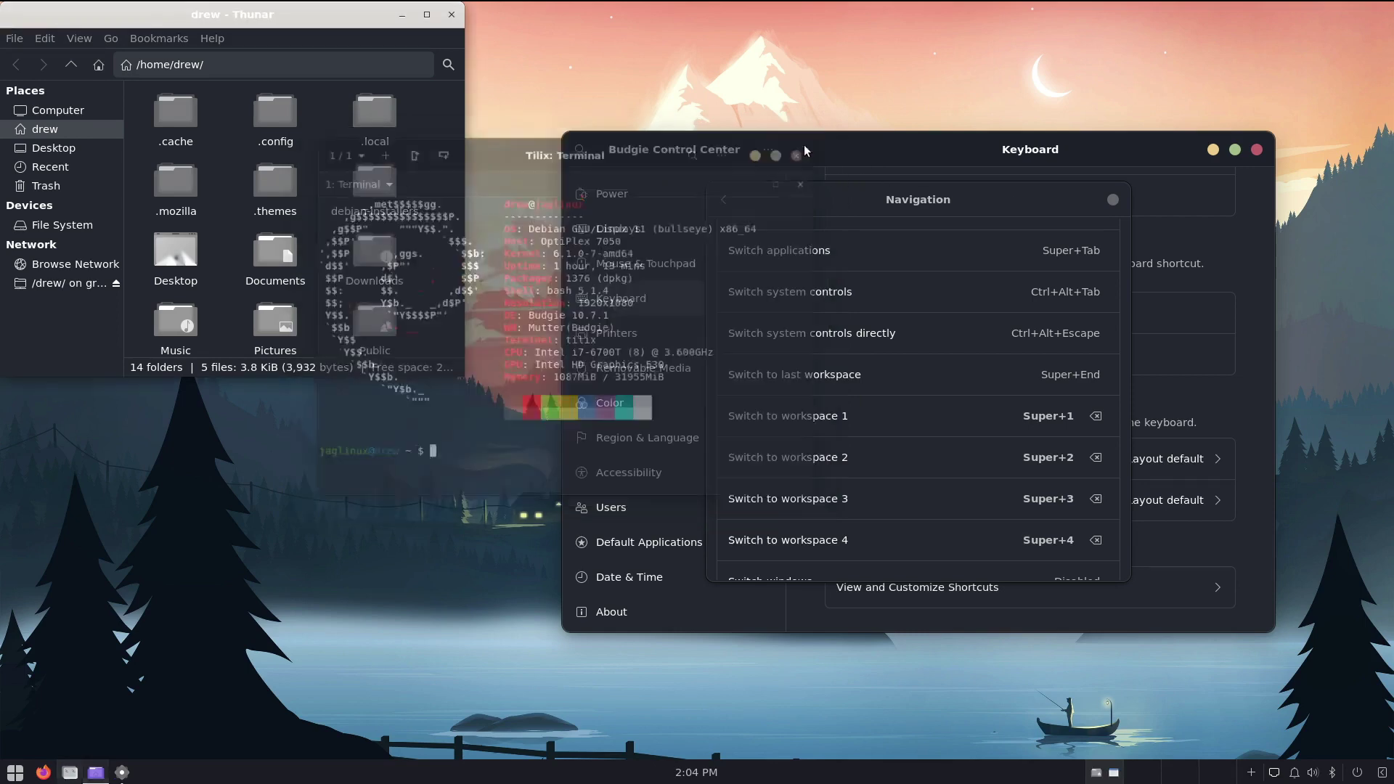
left_click(452, 13)
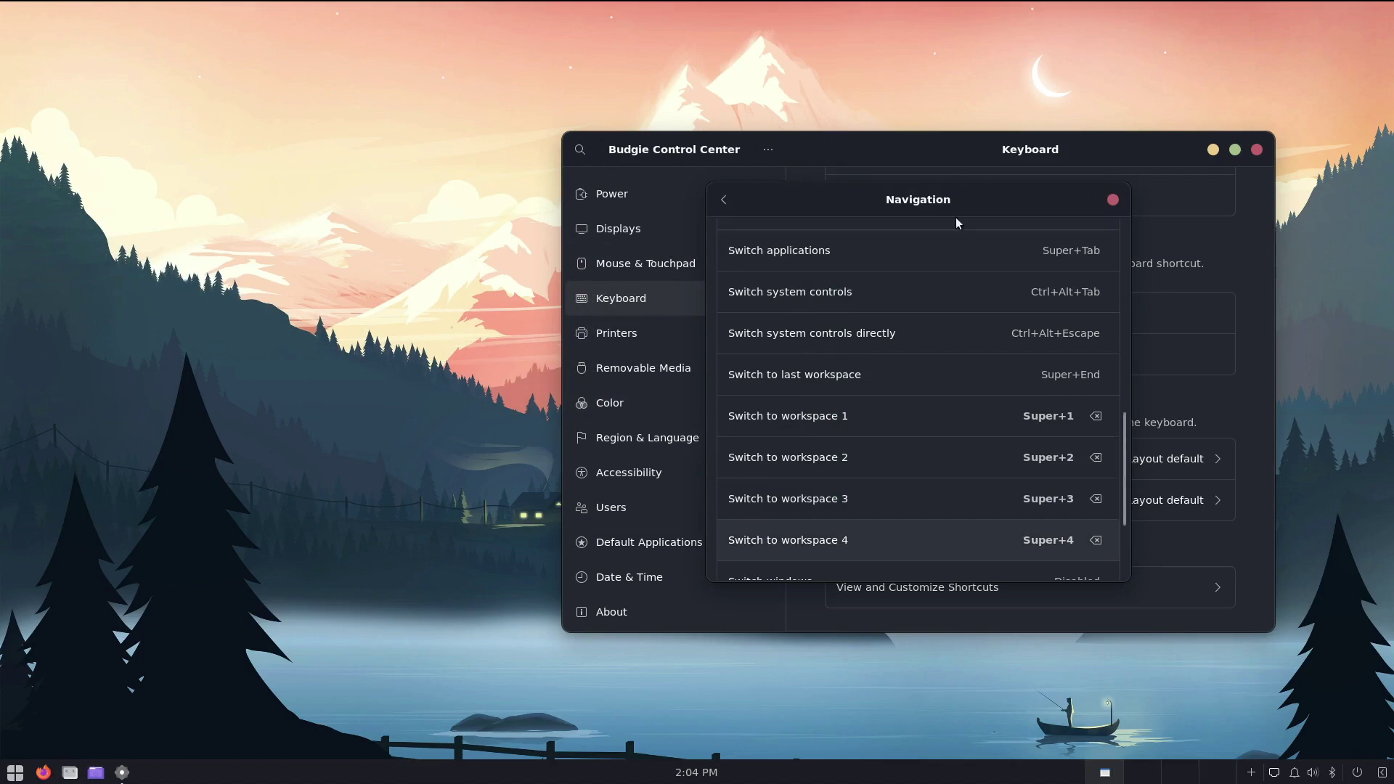
Step: Leave Navigation for the Windows category and scroll through its shortcuts, such as View split on left/right
left_click(723, 200)
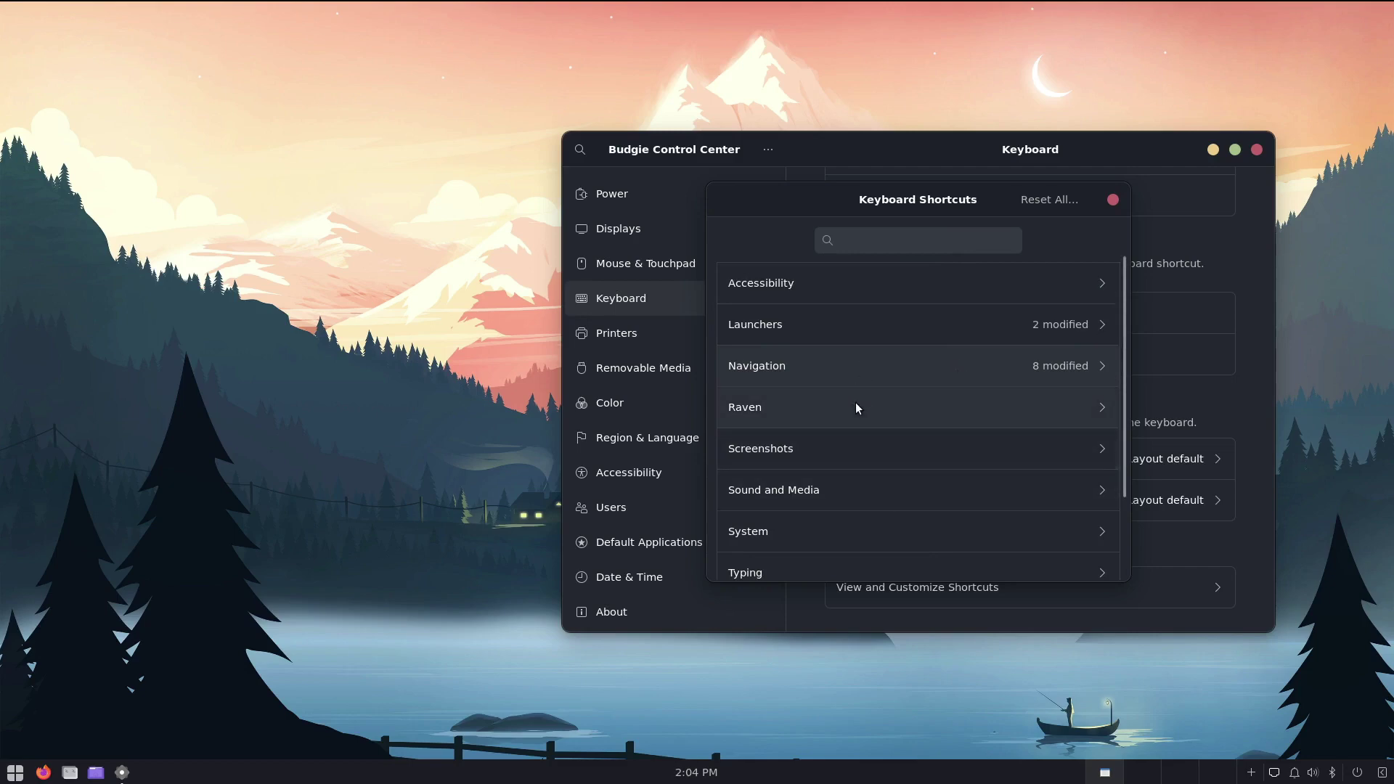
scroll(839, 460, "down", 3)
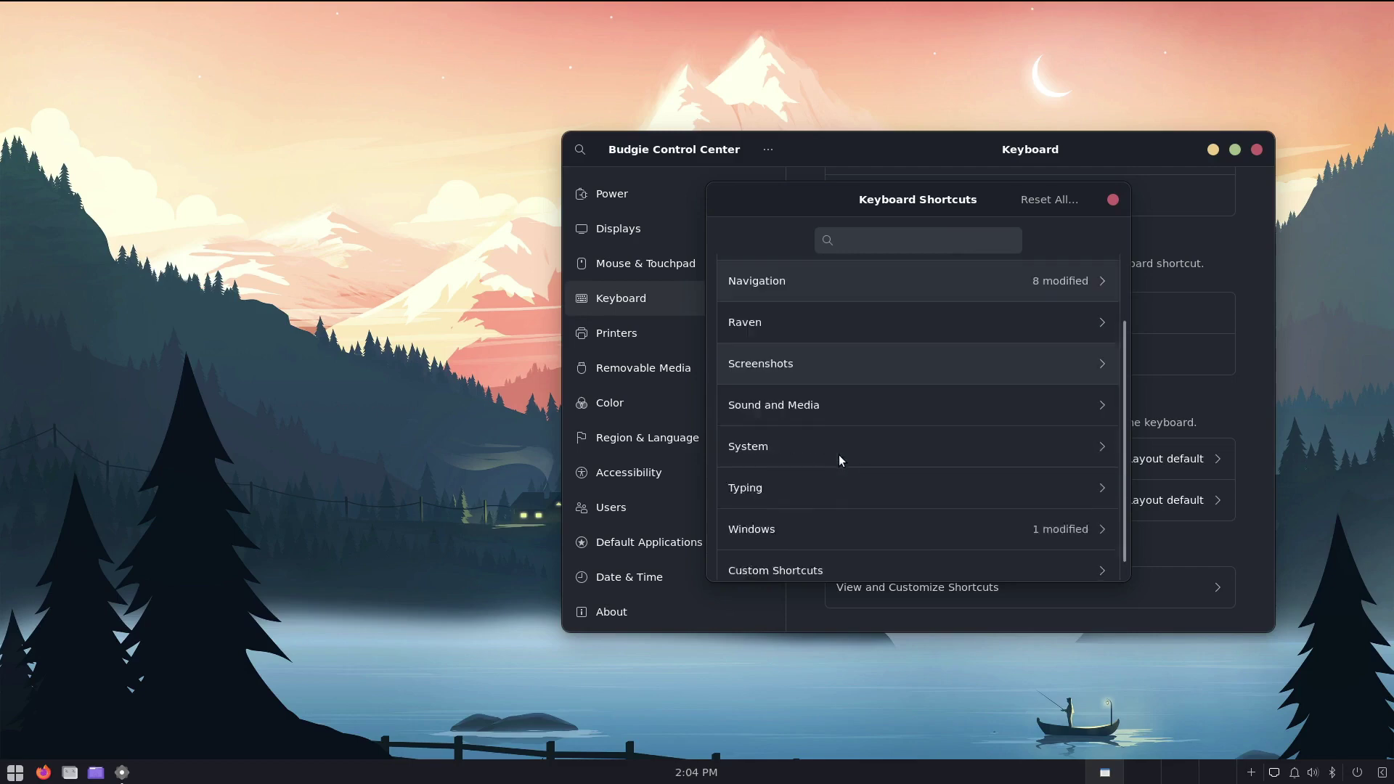
left_click(806, 508)
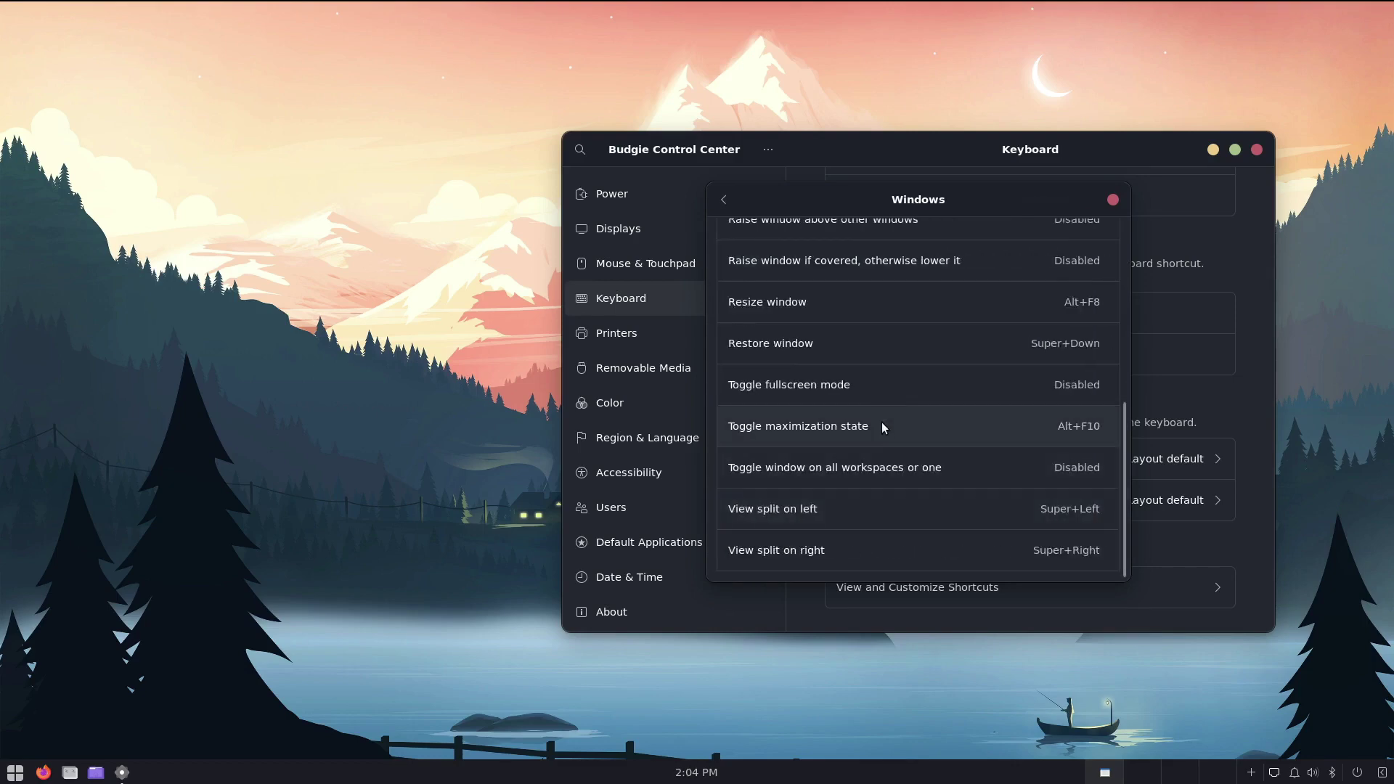
scroll(1026, 396, "up", 3)
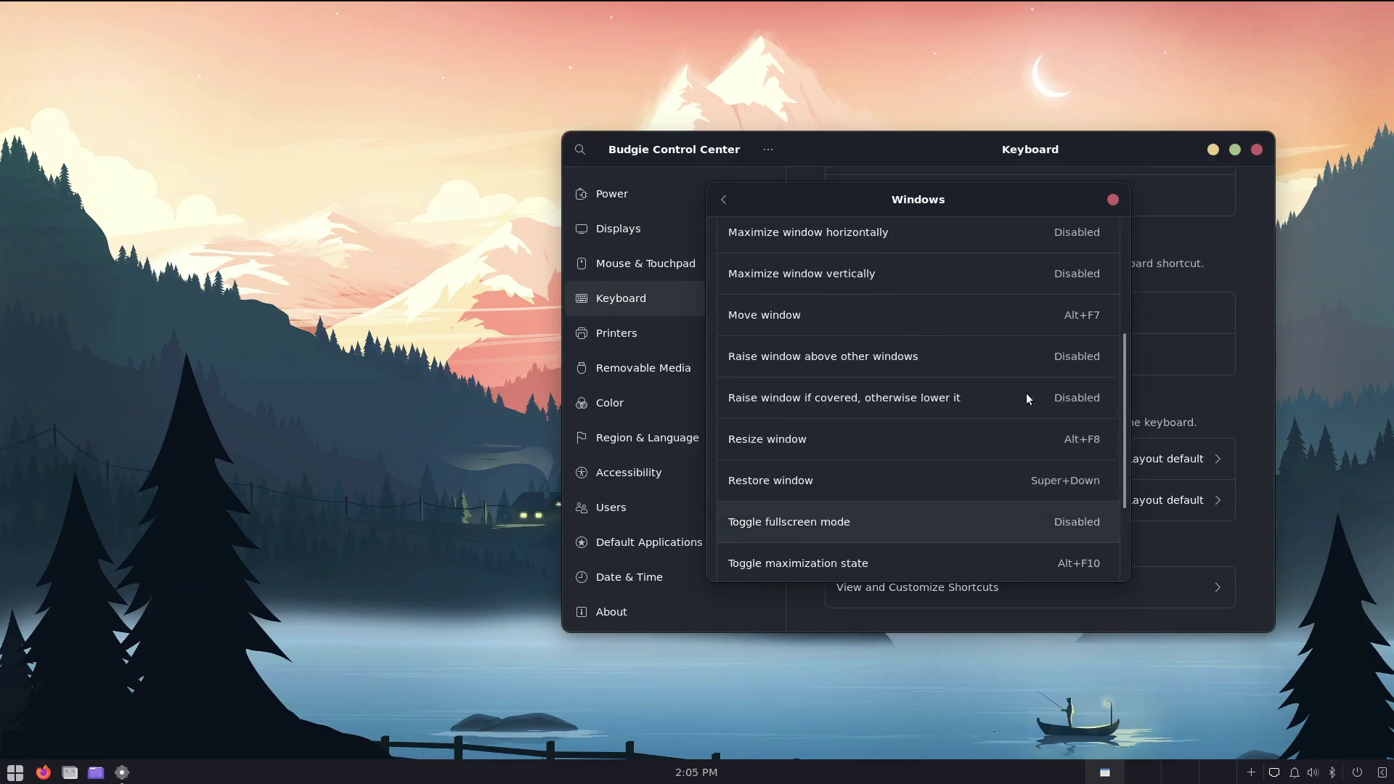
scroll(1026, 395, "up", 4)
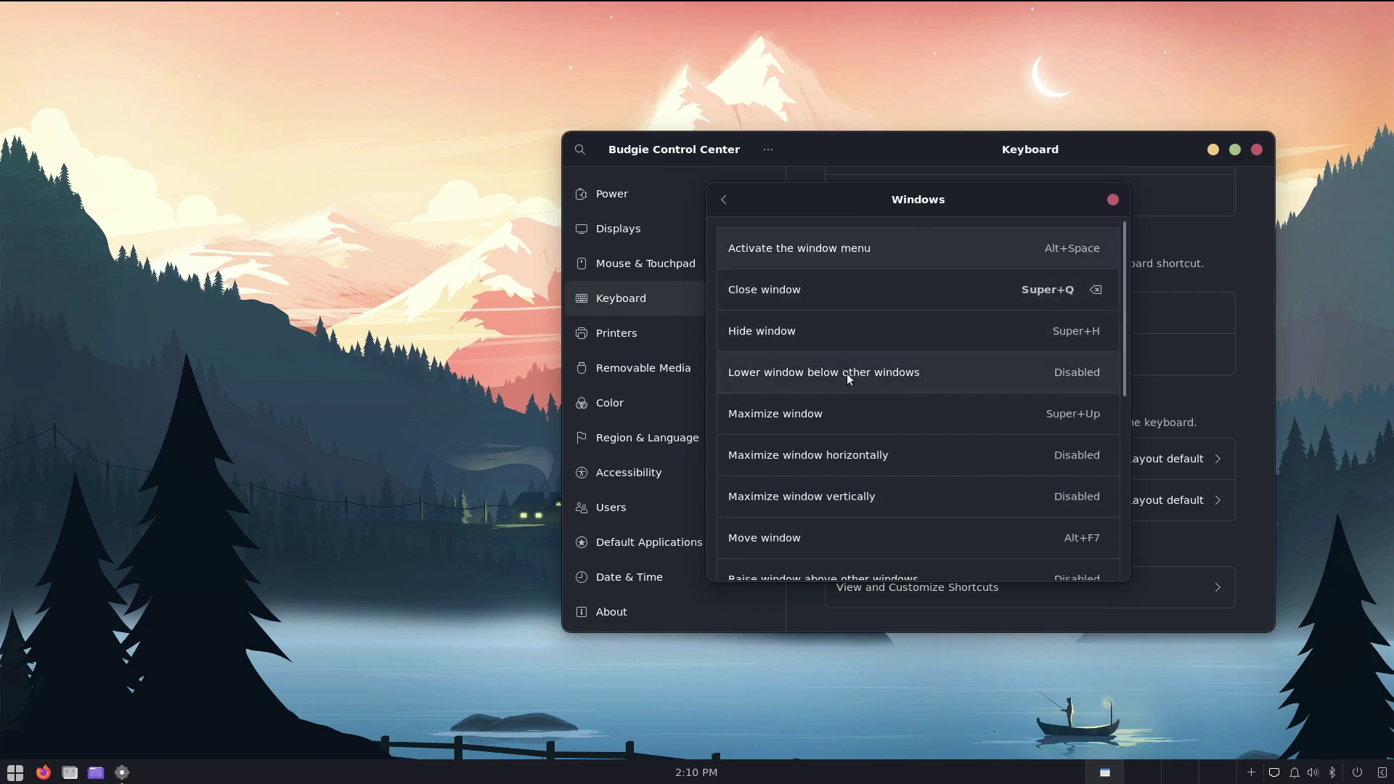
scroll(914, 470, "down", 4)
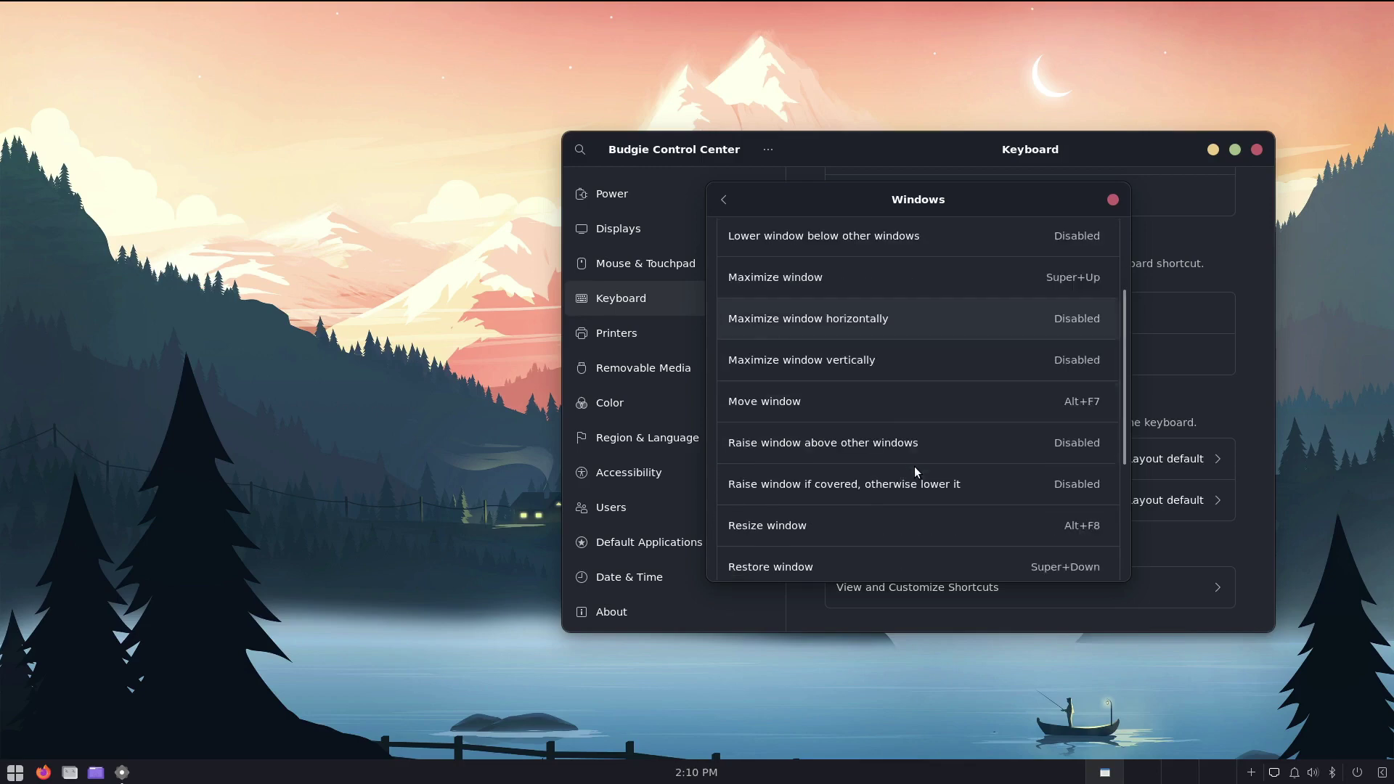
scroll(913, 471, "down", 4)
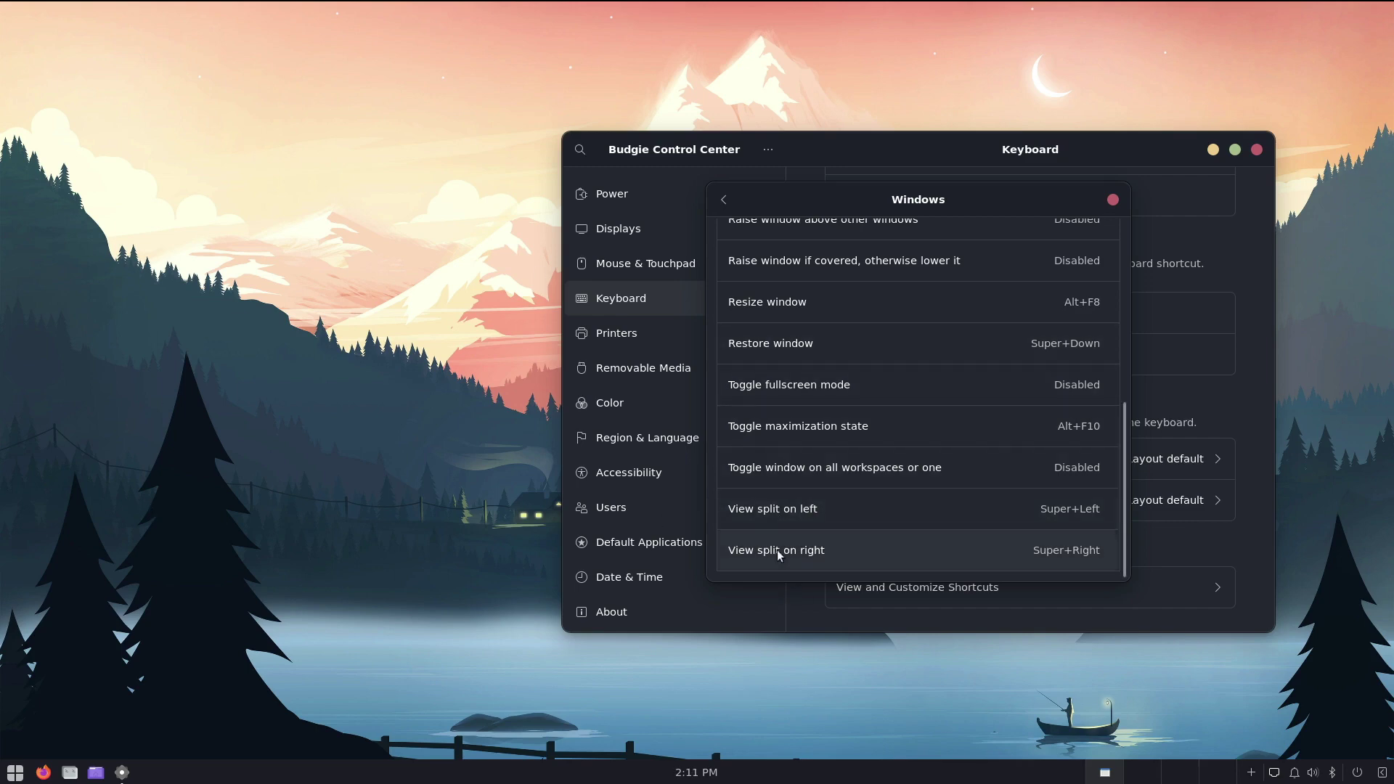
Step: Bring the Tilix terminal forward, move it toward the centre, and test Super+Left and Super+Right snapping
left_click(70, 772)
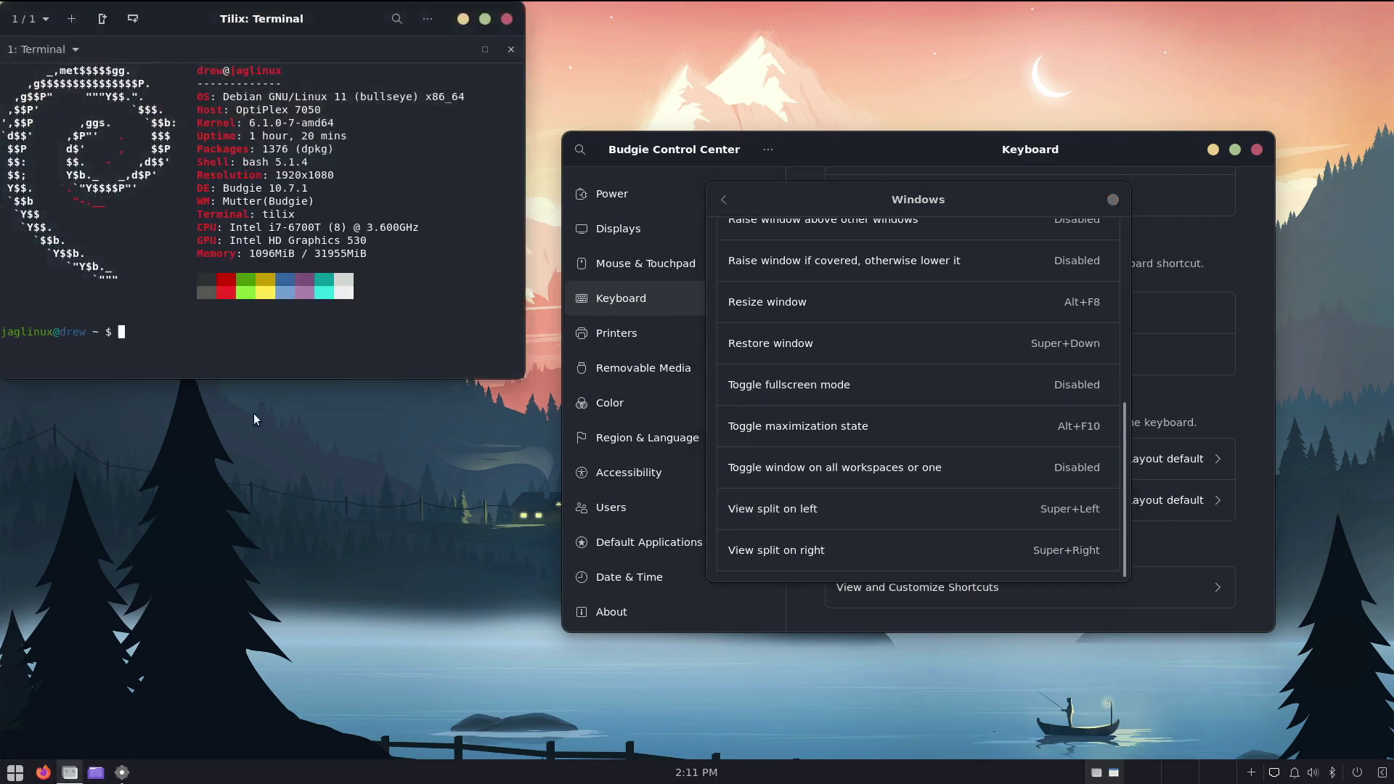
left_click_drag(327, 19, 543, 196)
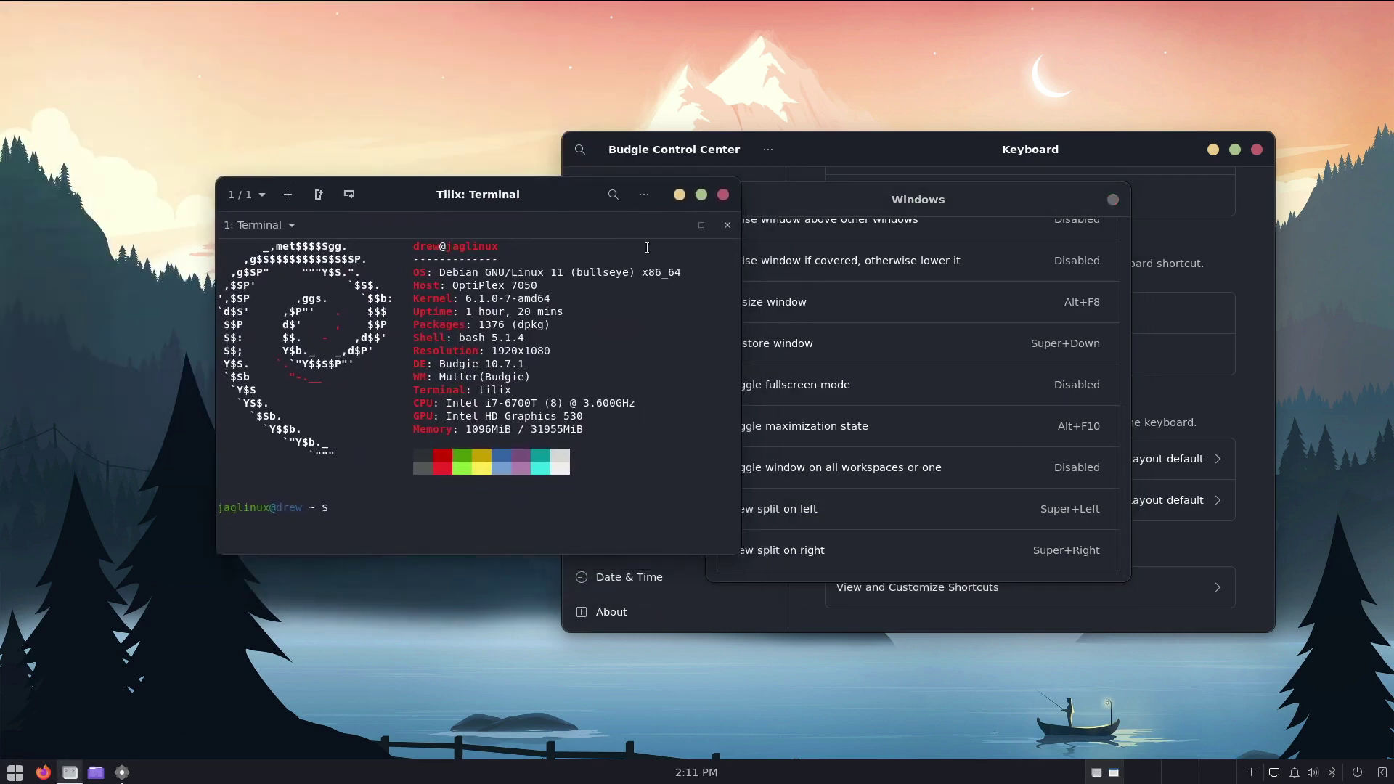
key("super+Left")
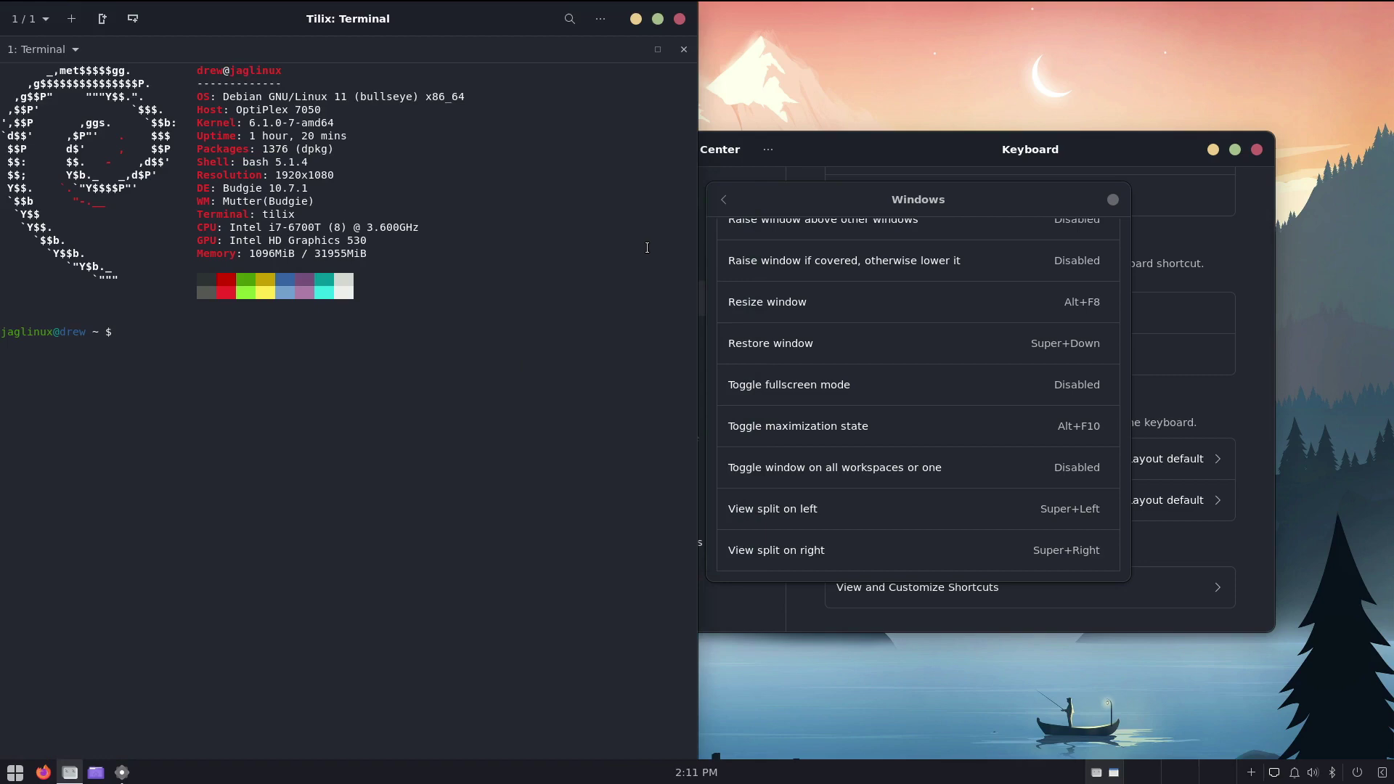
key("super+Right")
Step: Rebind View split on left to Shift+Super+Left and View split on right to Shift+Super+Right, replacing conflicts
left_click(1008, 506)
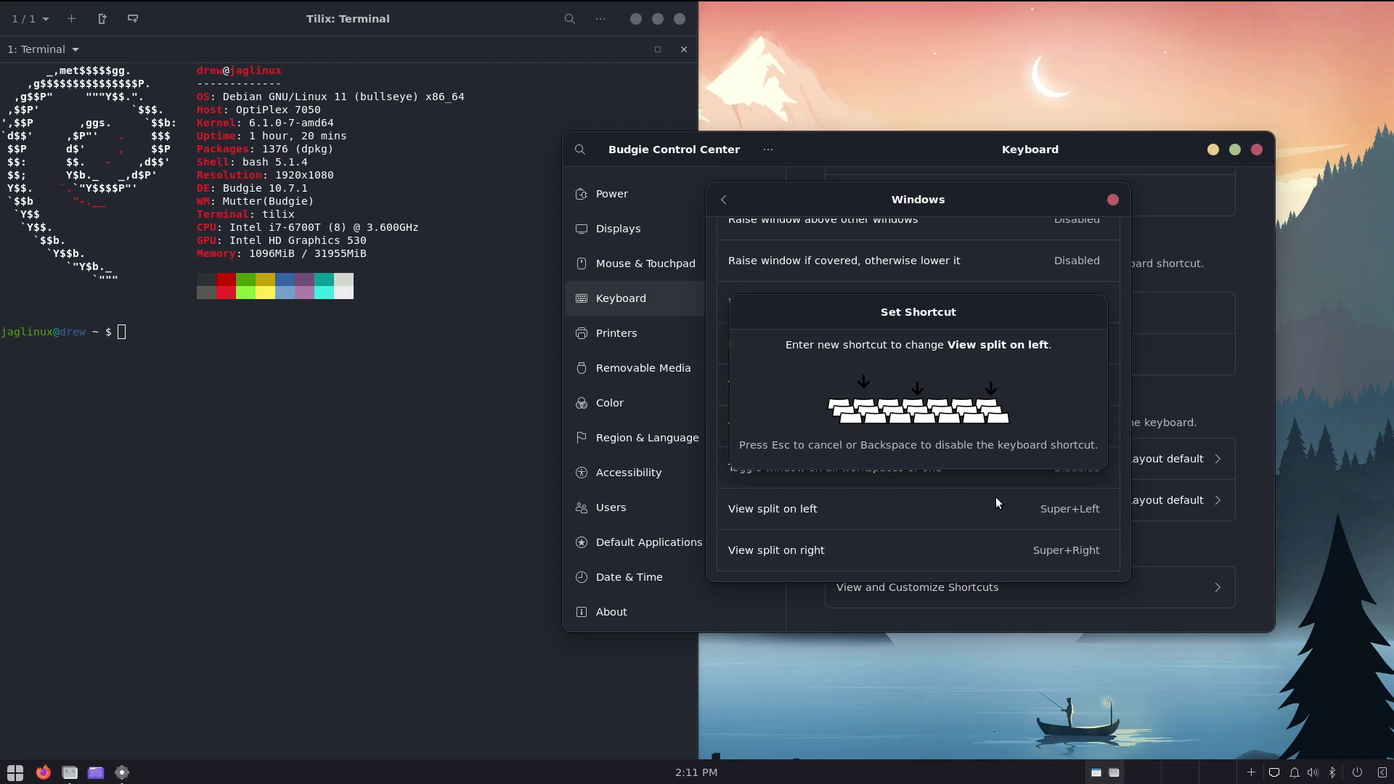
key("shift+super+Left")
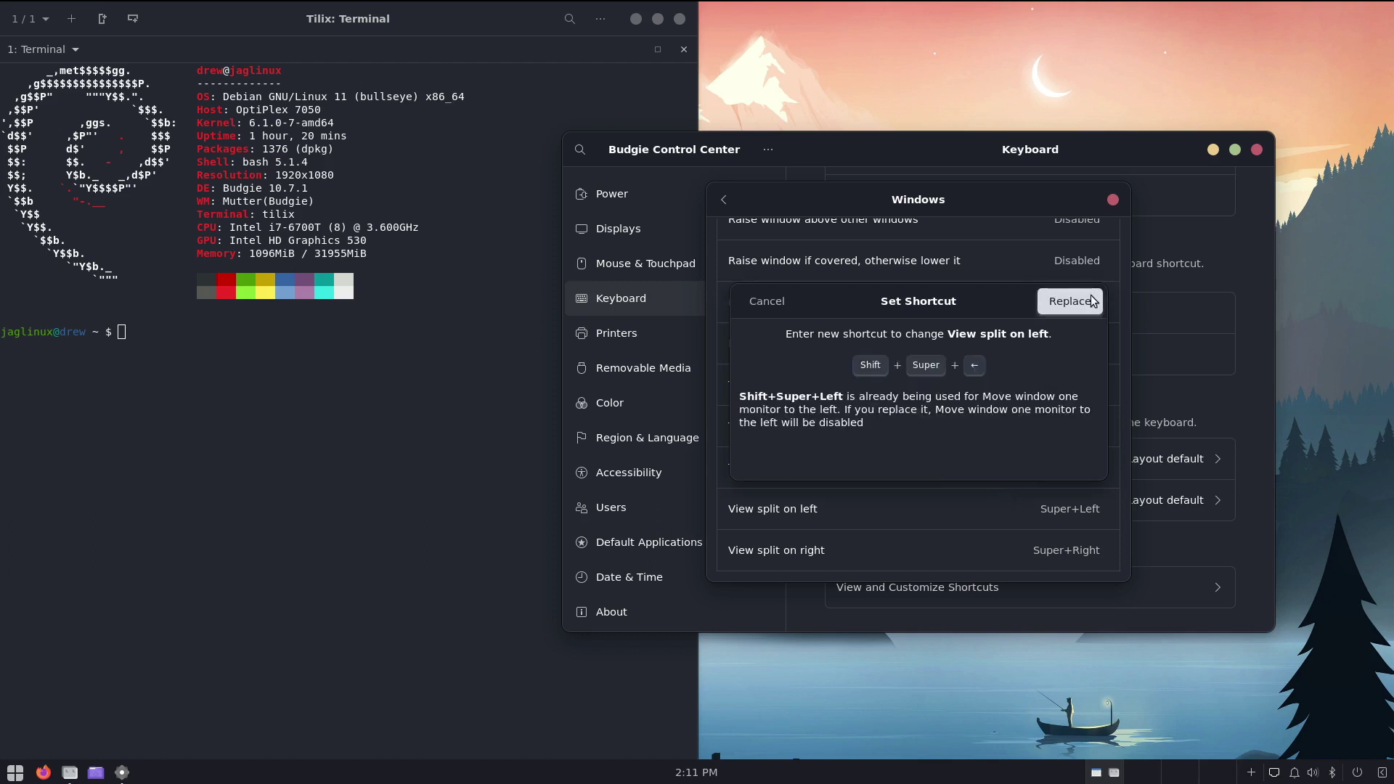
left_click(1090, 294)
left_click(1057, 549)
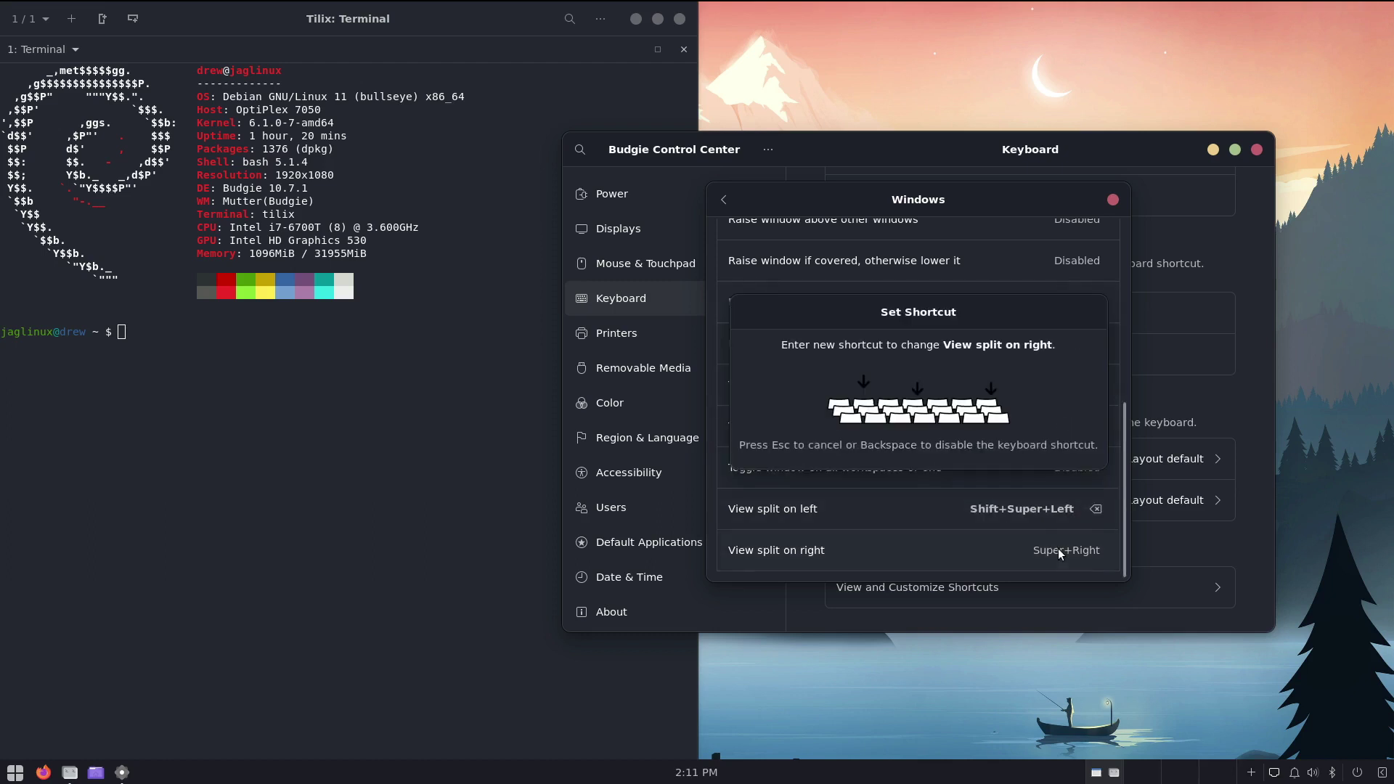
key("shift+super+Right")
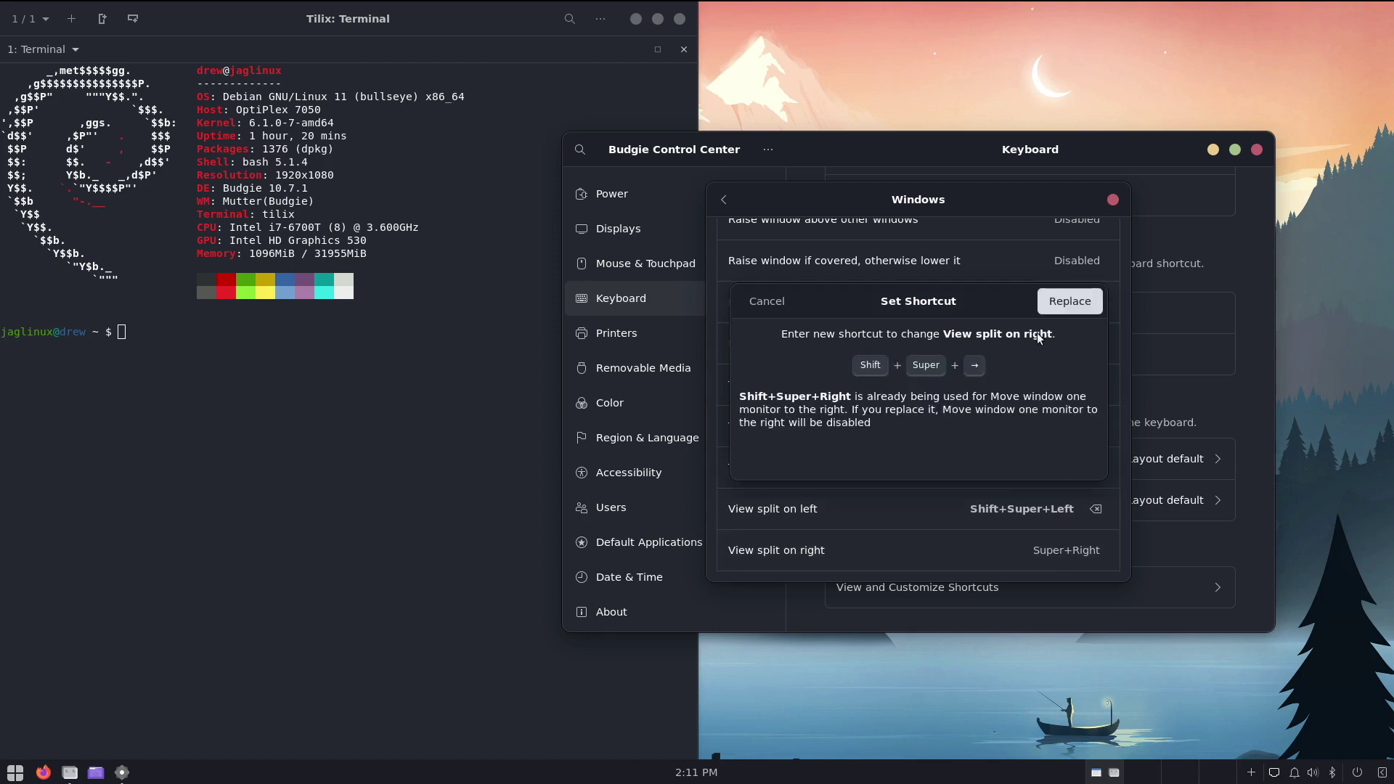
left_click(1067, 301)
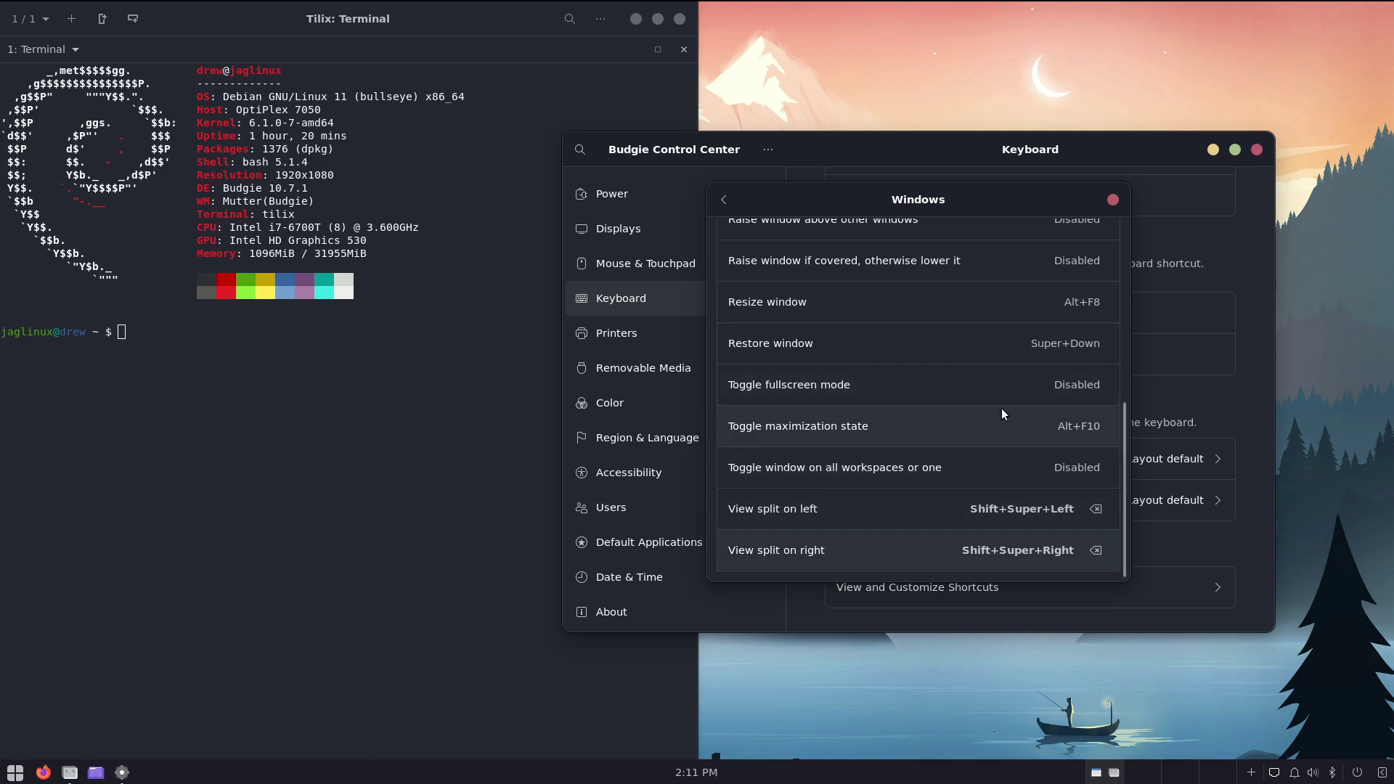
Step: Scroll through the Windows shortcut list, then Alt+Tab back to the Budgie Control Center window
scroll(1000, 408, "up", 3)
scroll(1000, 415, "up", 2)
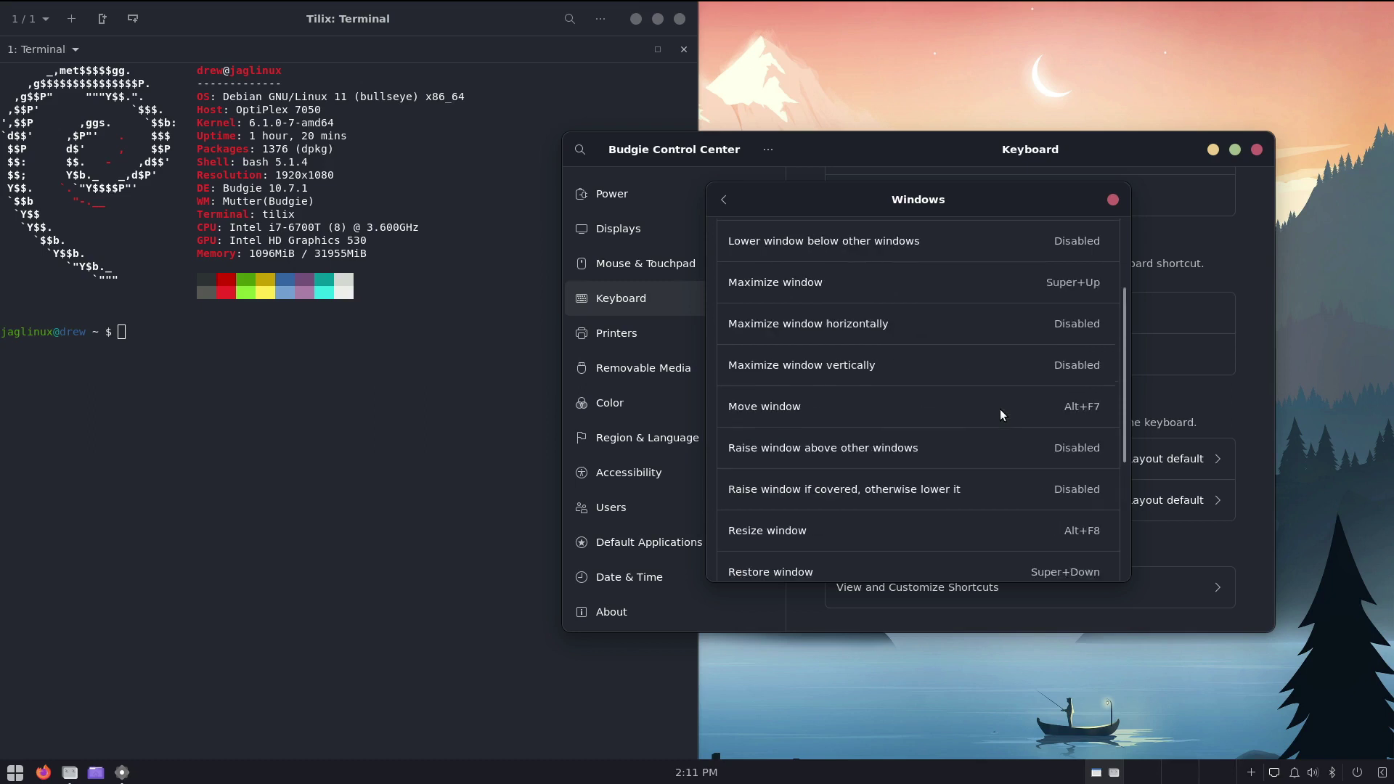
scroll(983, 432, "up", 2)
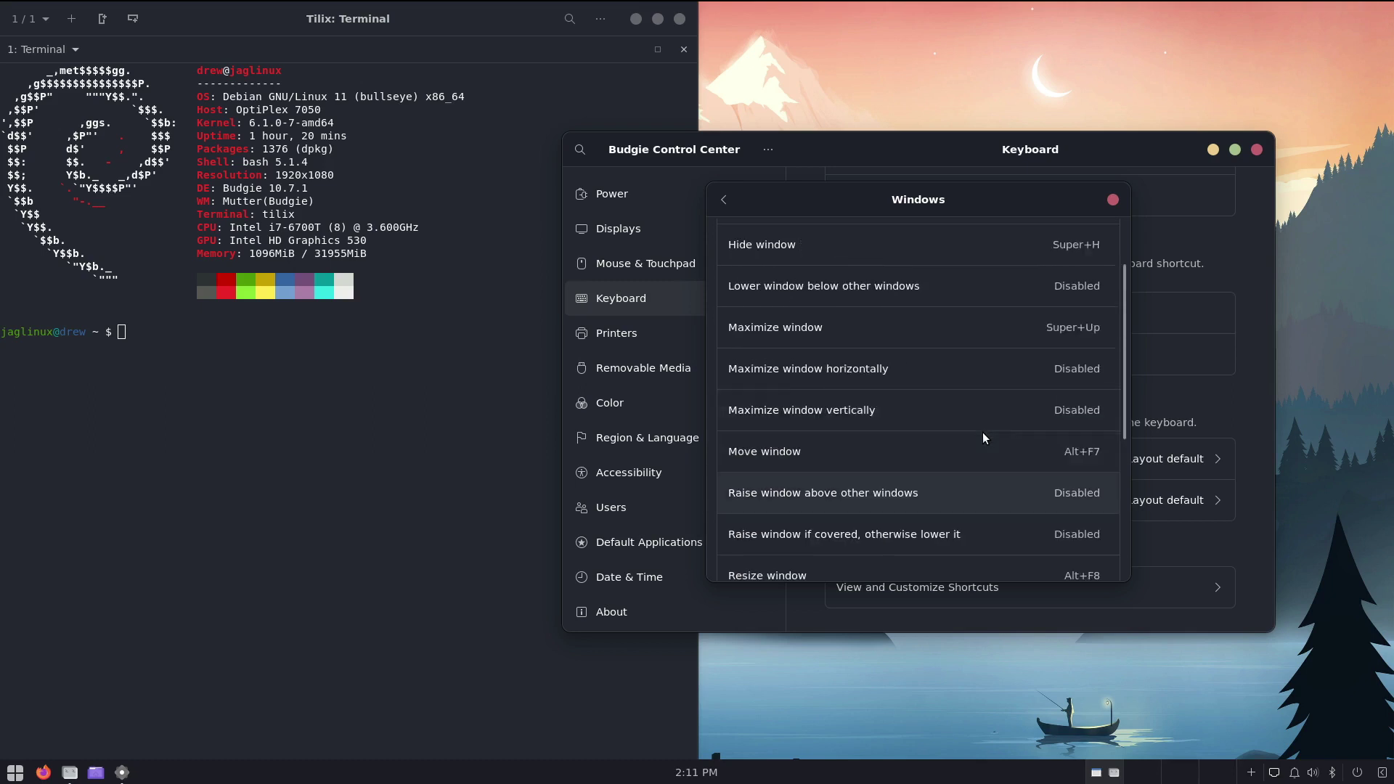
scroll(982, 437, "up", 1)
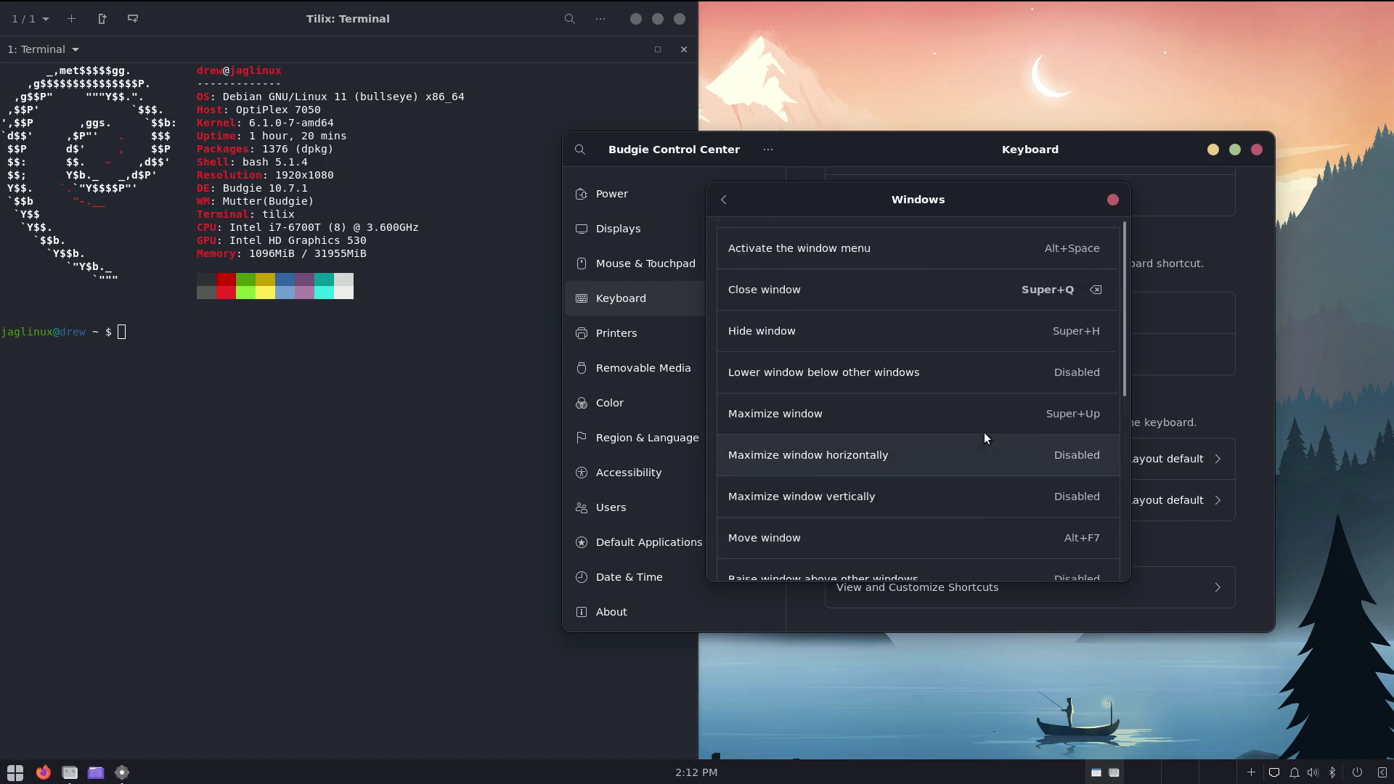
scroll(987, 437, "down", 2)
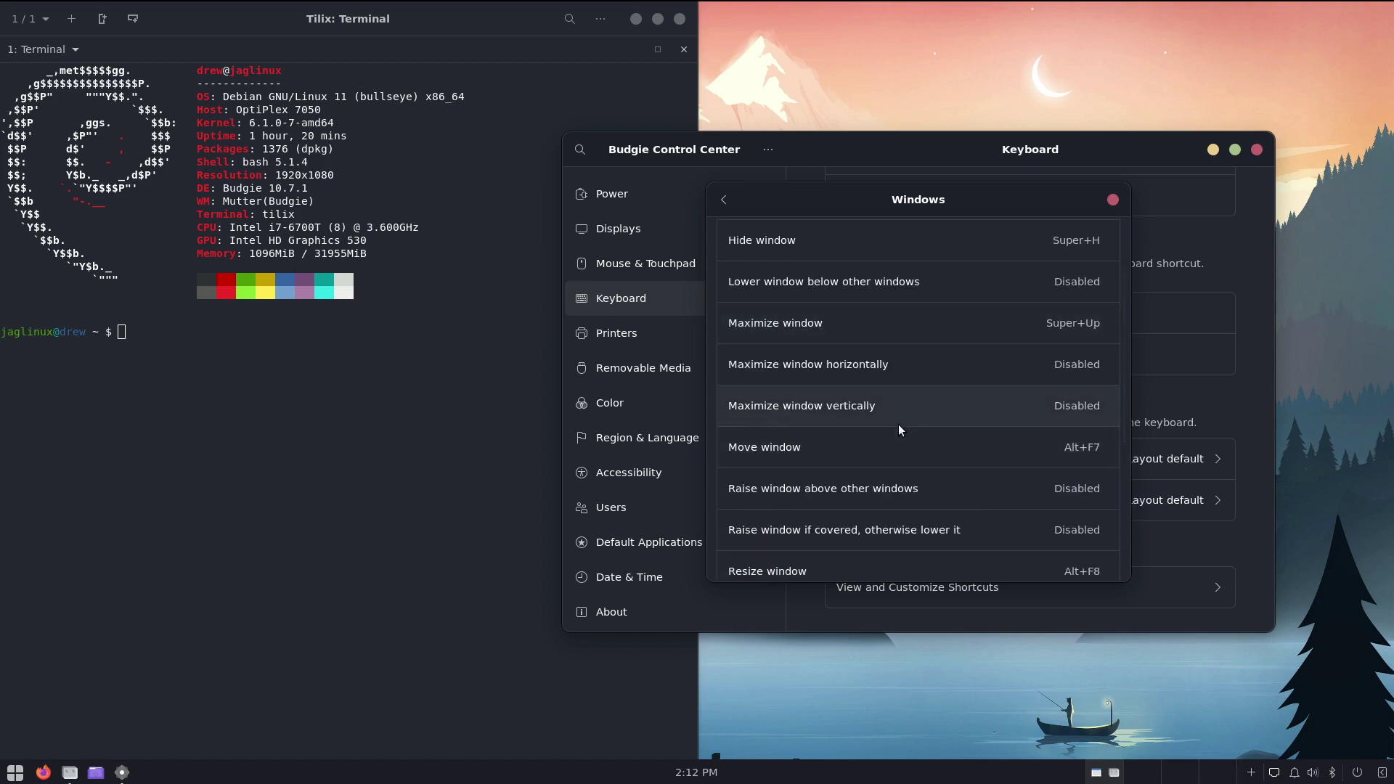
key("alt+Tab")
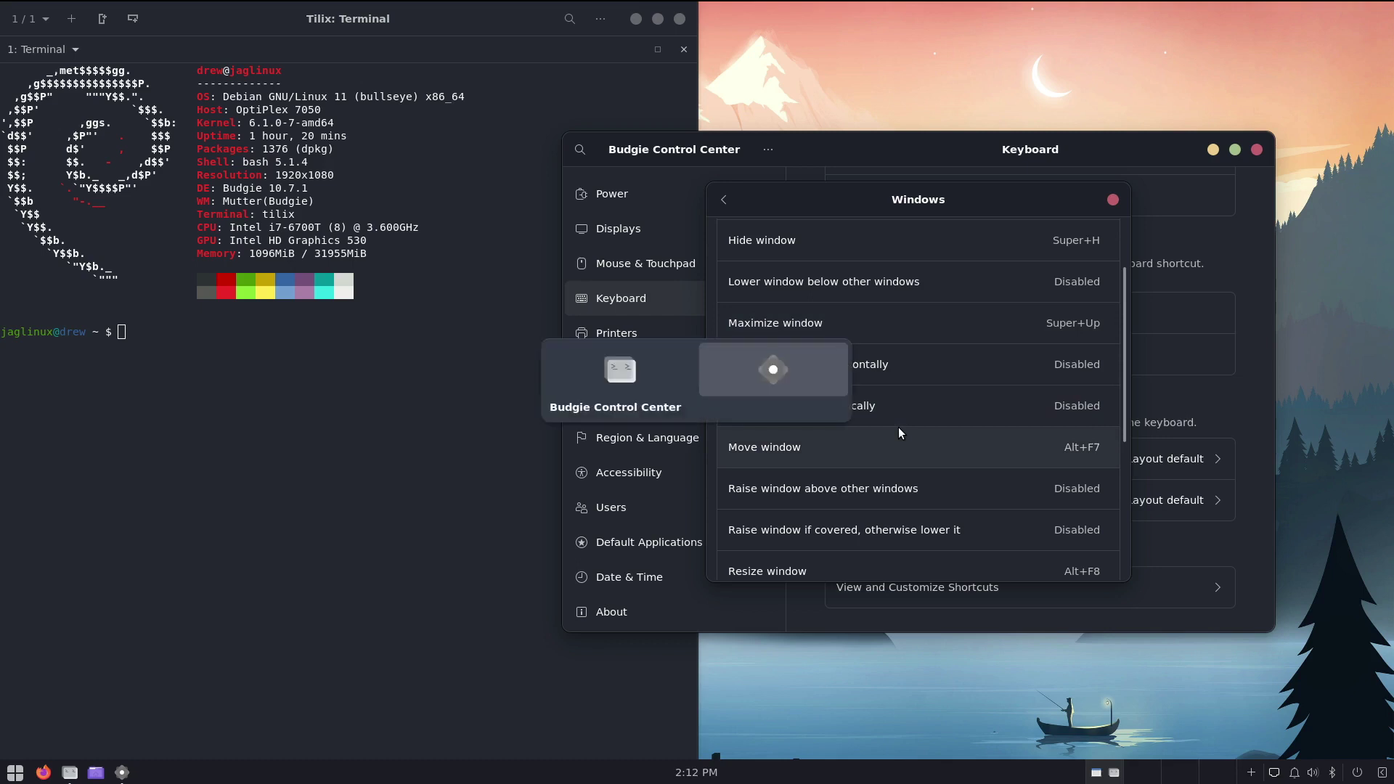
key("alt+Tab")
key("alt+Tab")
key("alt+Tab")
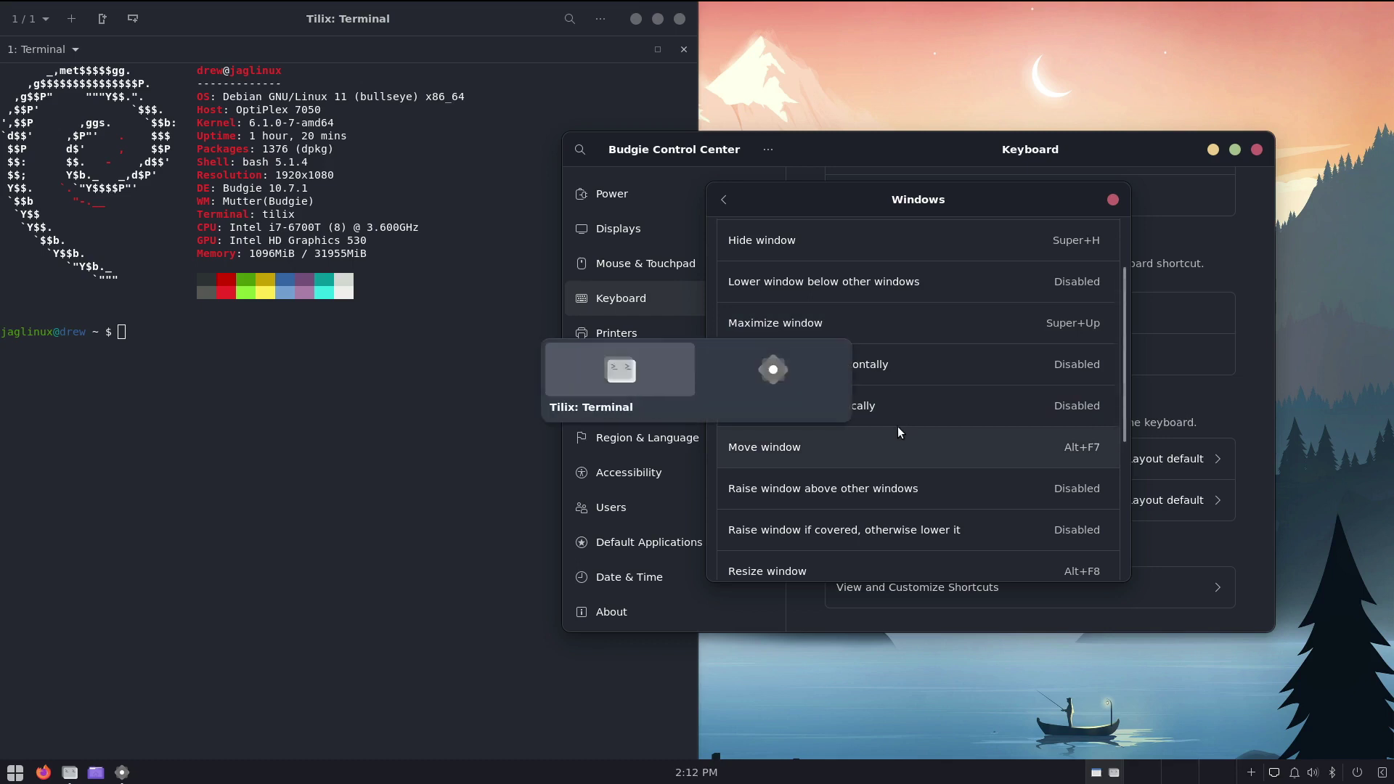
key("alt+Tab")
key("alt+Tab")
key("alt+Tab")
key("alt+Tab")
key("alt+Tab")
key("alt+Tab")
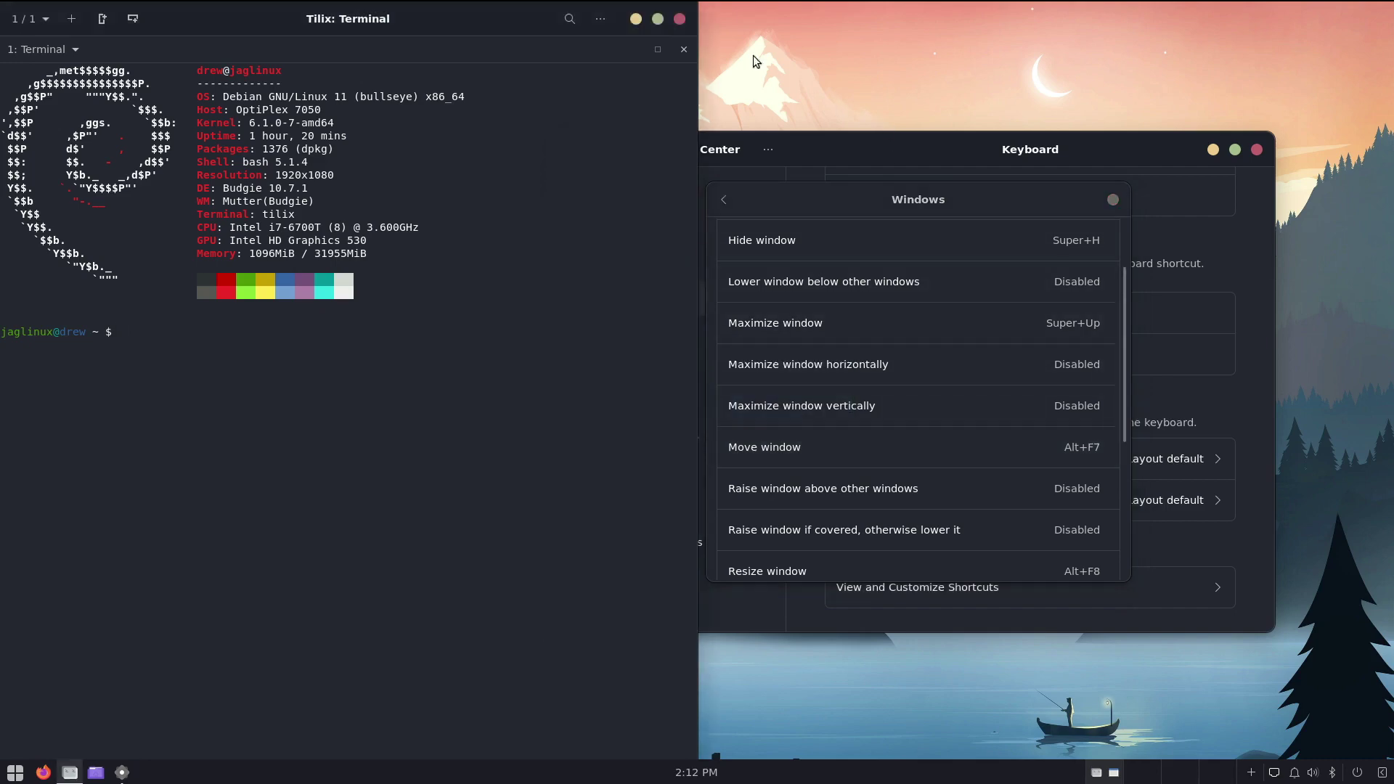
Step: Focus the settings window, close the Windows shortcut list, and open the full shortcut category list
left_click(678, 19)
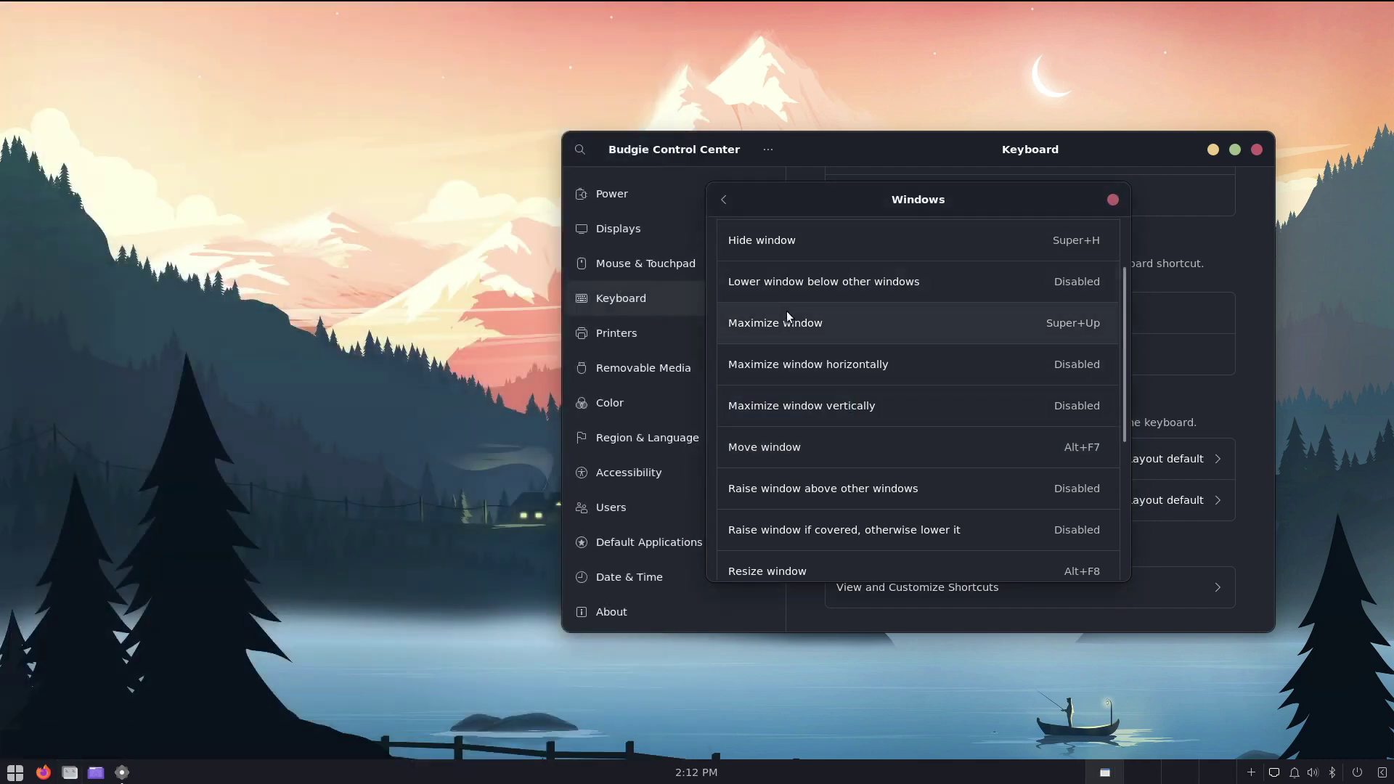
scroll(786, 310, "up", 2)
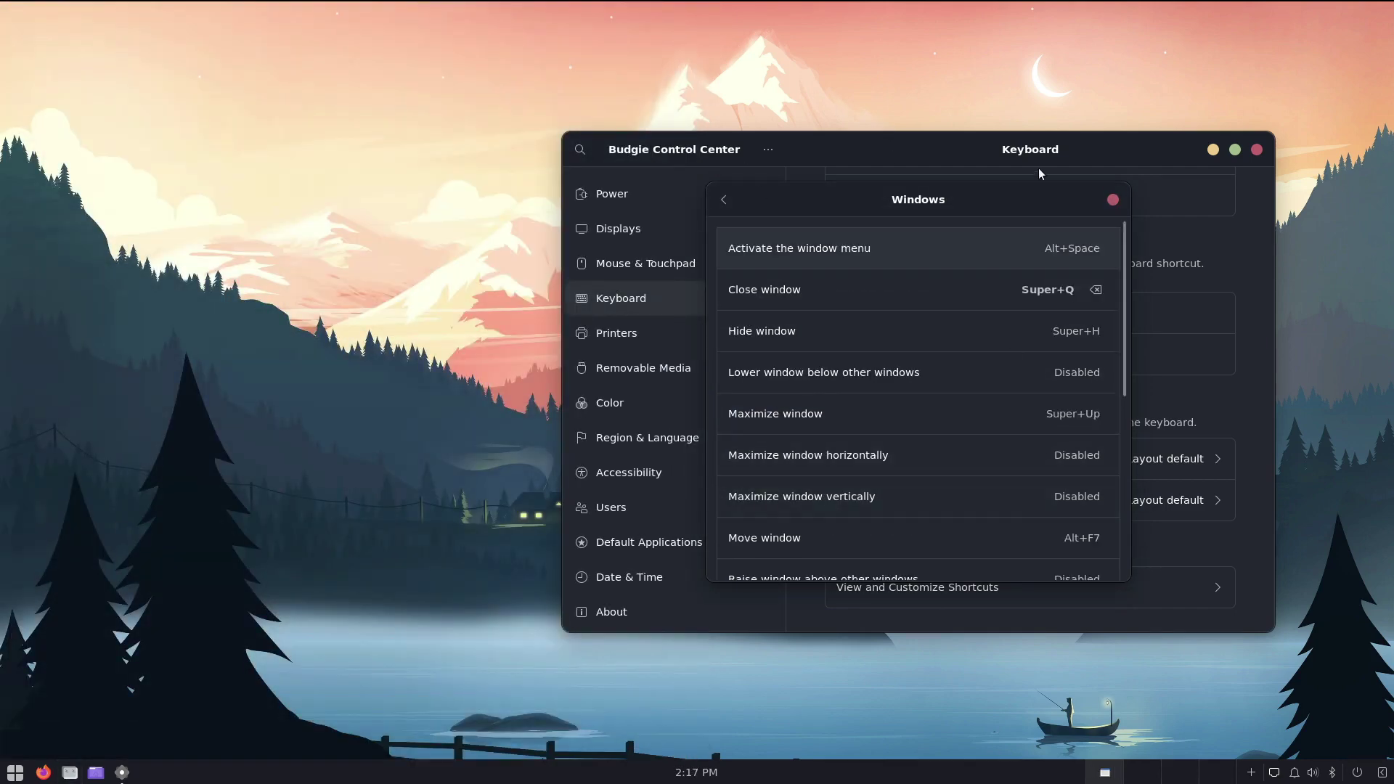
left_click(1112, 200)
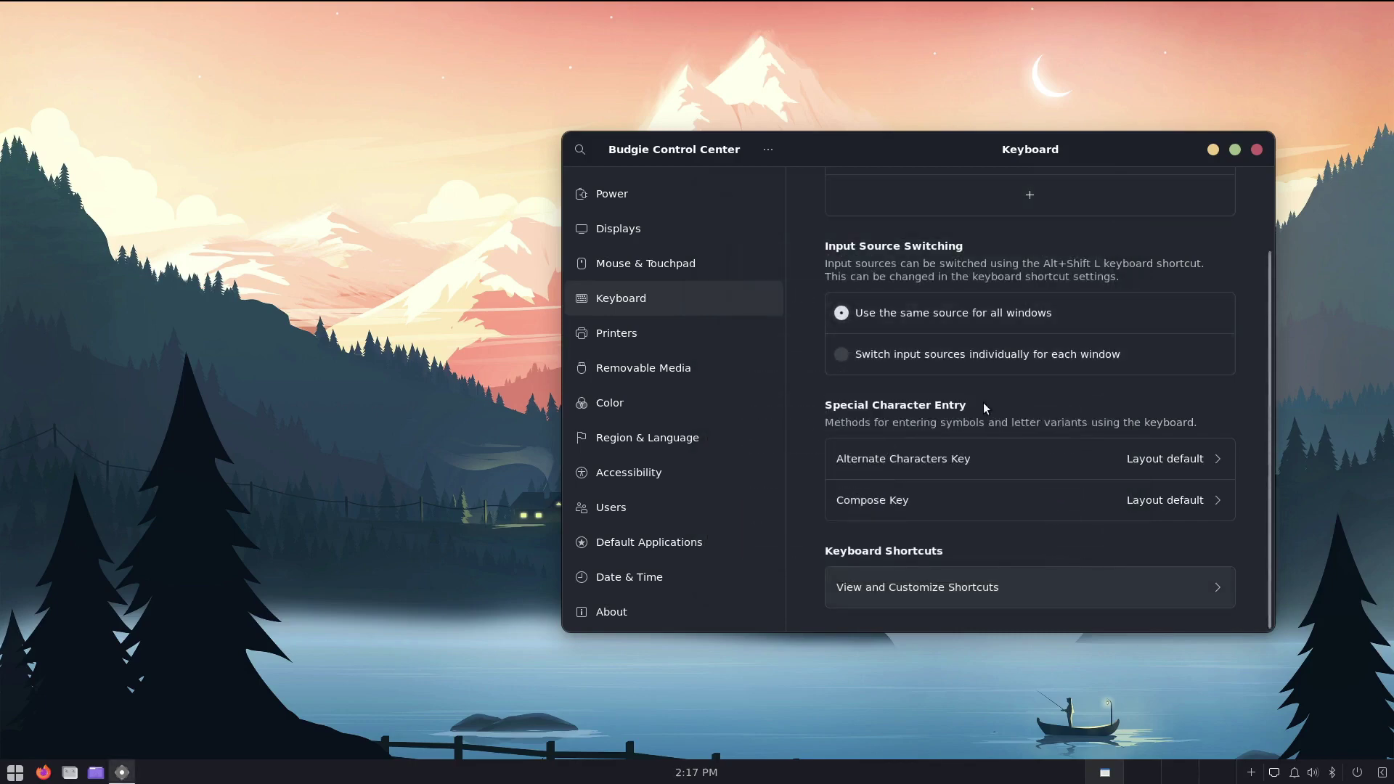
left_click(1012, 586)
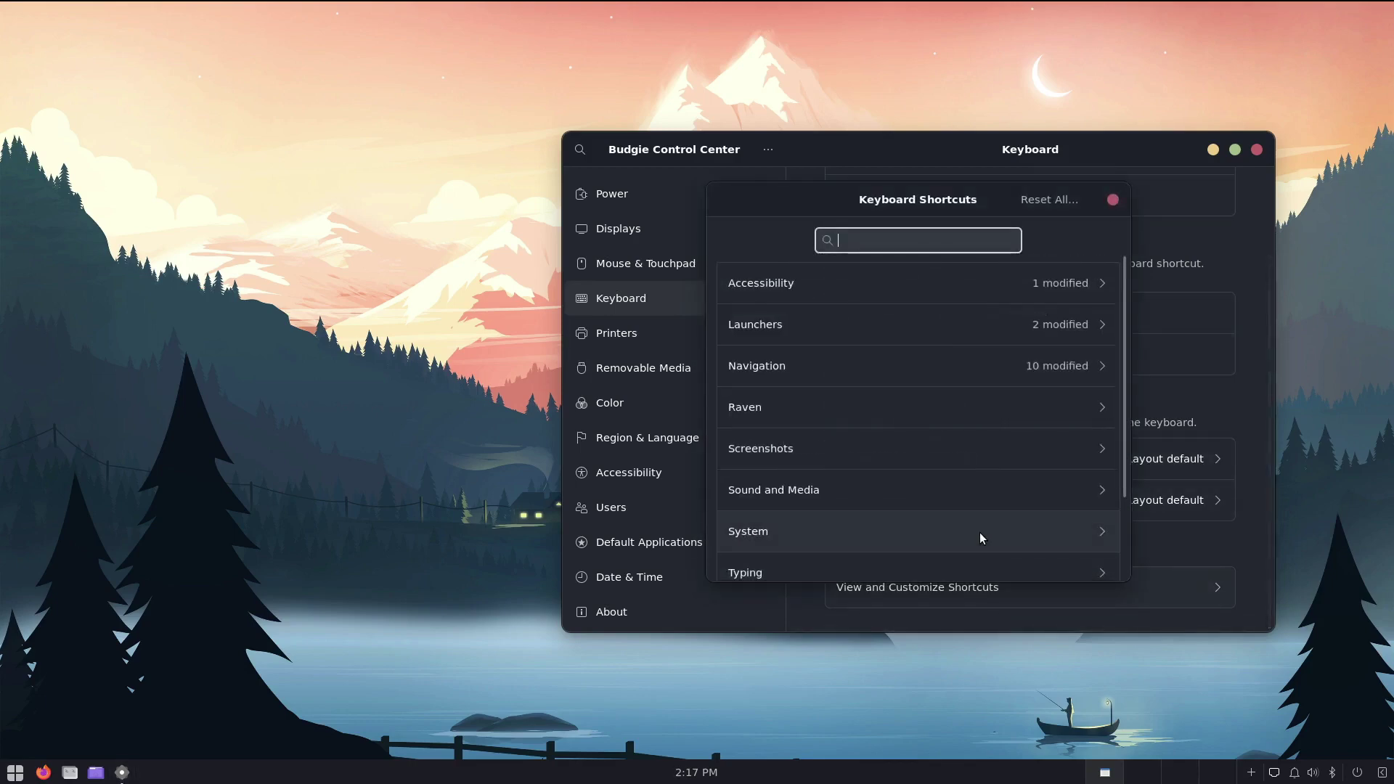
scroll(911, 446, "down", 1)
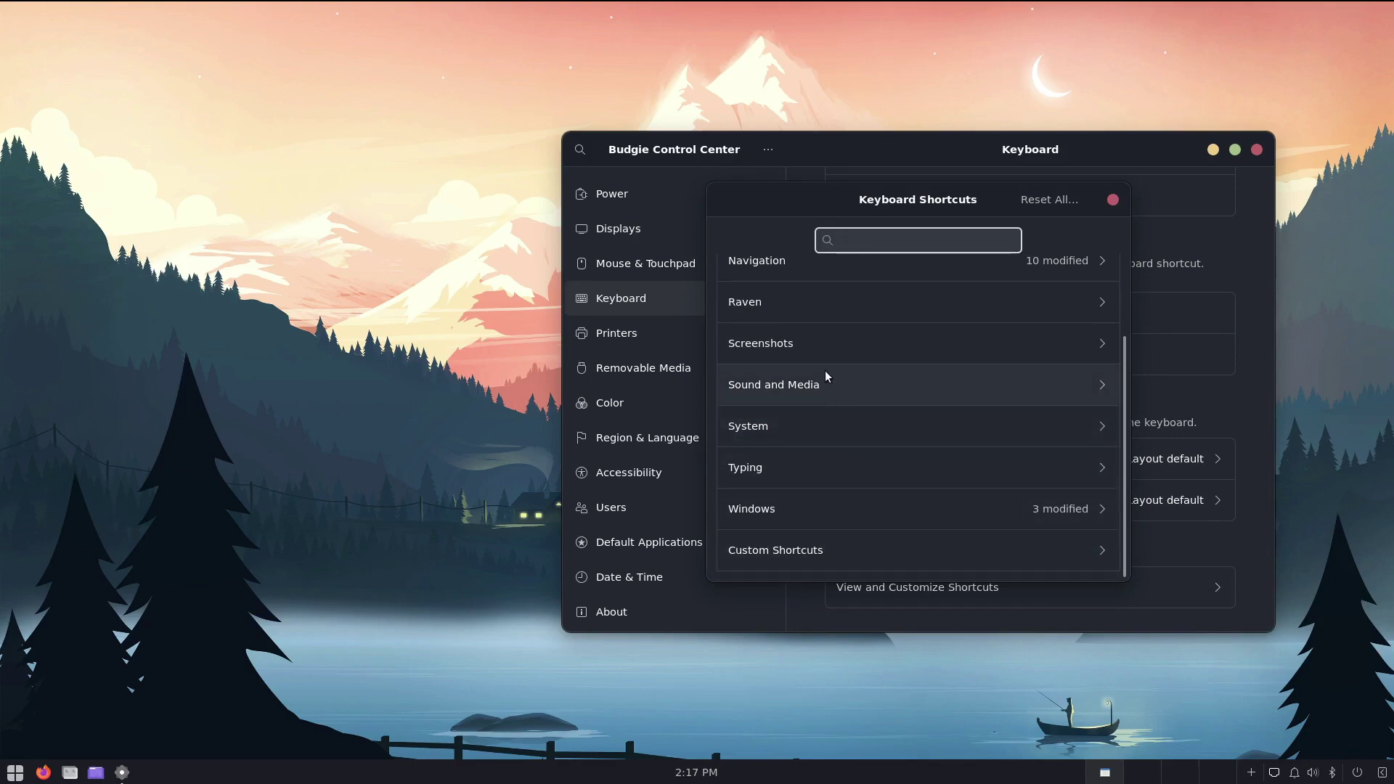
Step: Open the Screenshots shortcuts, take a full-screen screenshot with Print, and discard it
left_click(823, 350)
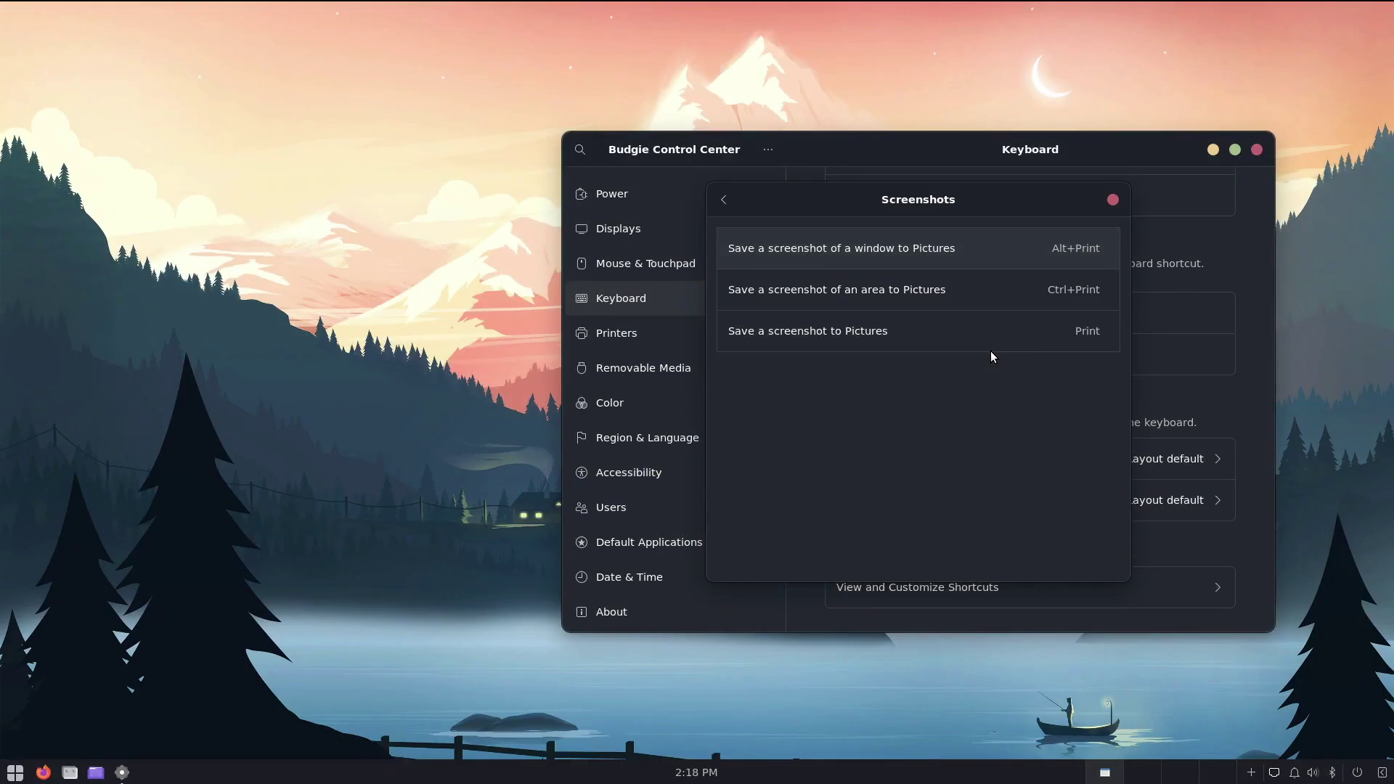
key("Print")
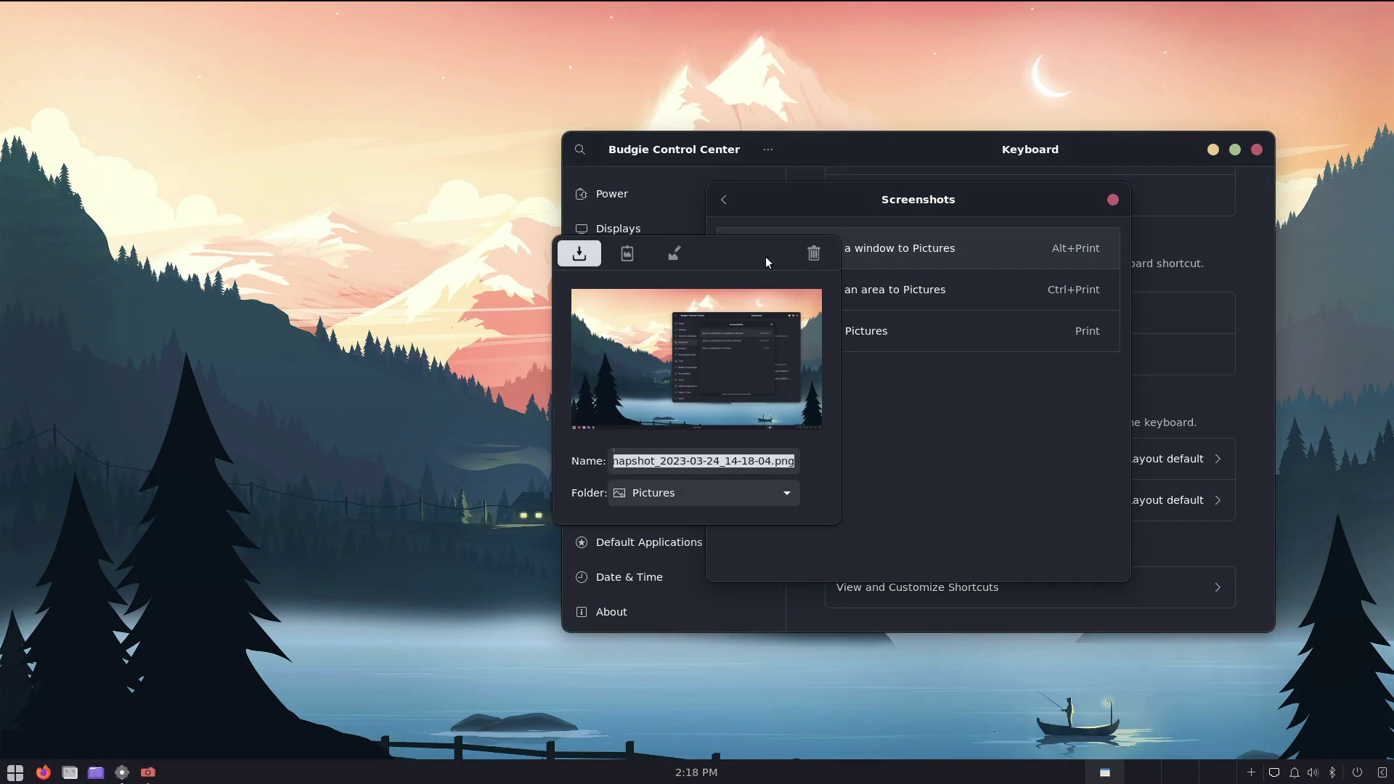
left_click(813, 254)
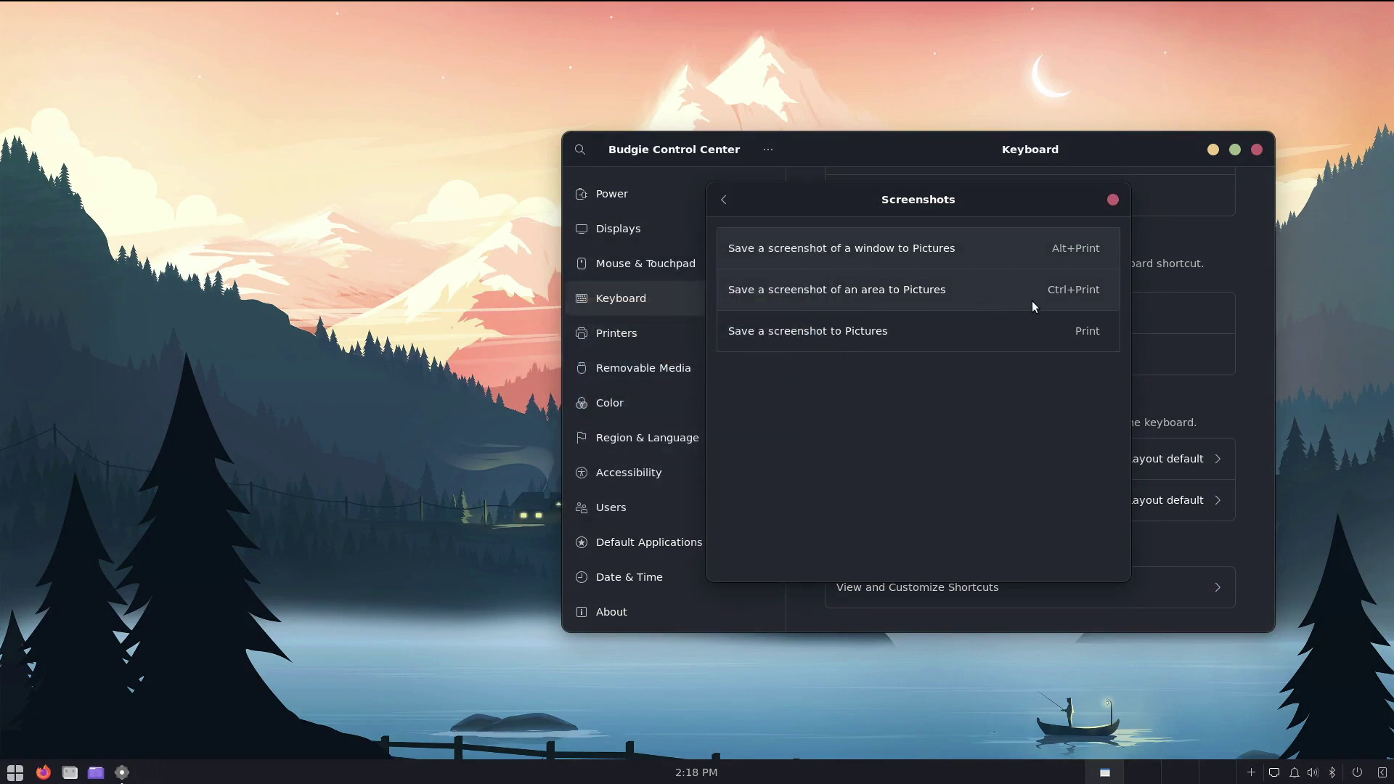
Step: Capture an area around the shortcuts list with Ctrl+Print, discard it, and close the Screenshots list
key("ctrl+Print")
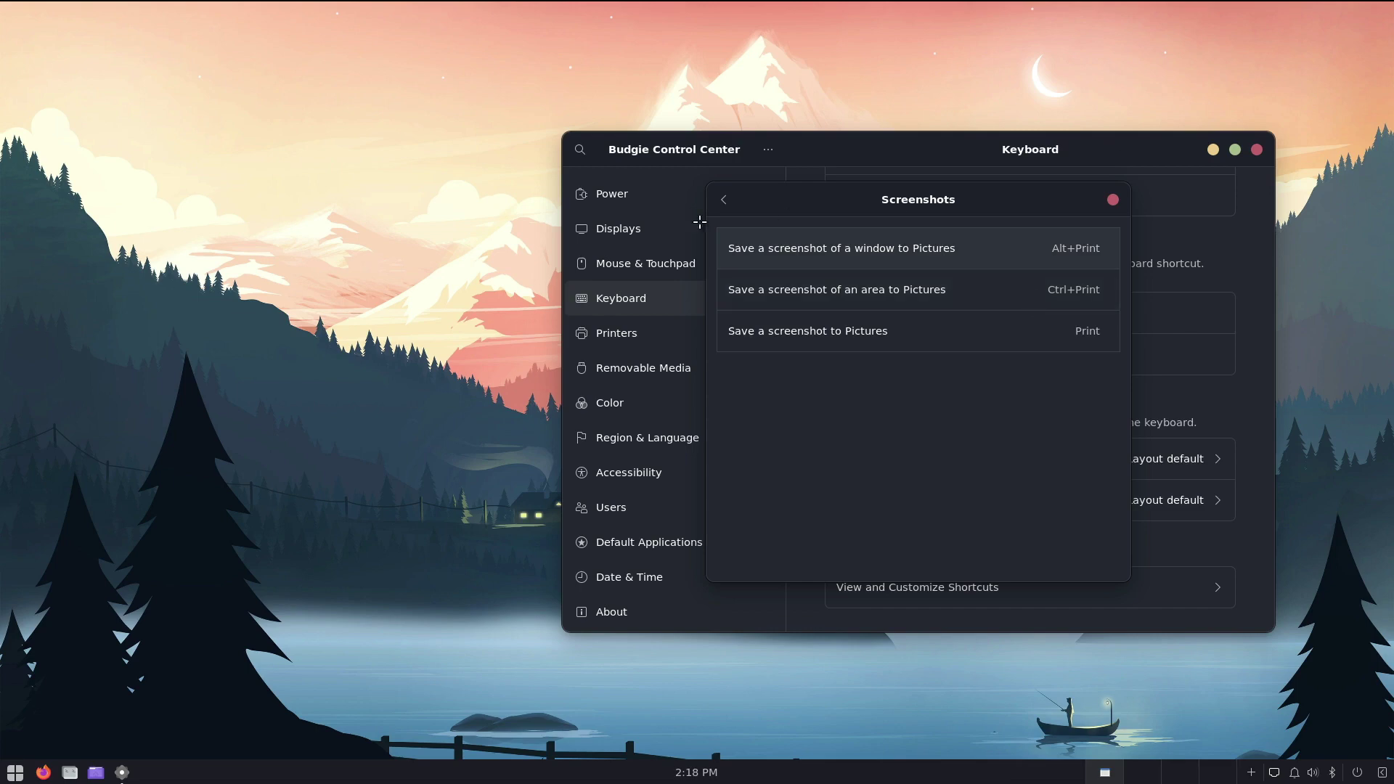
left_click_drag(619, 177, 1273, 705)
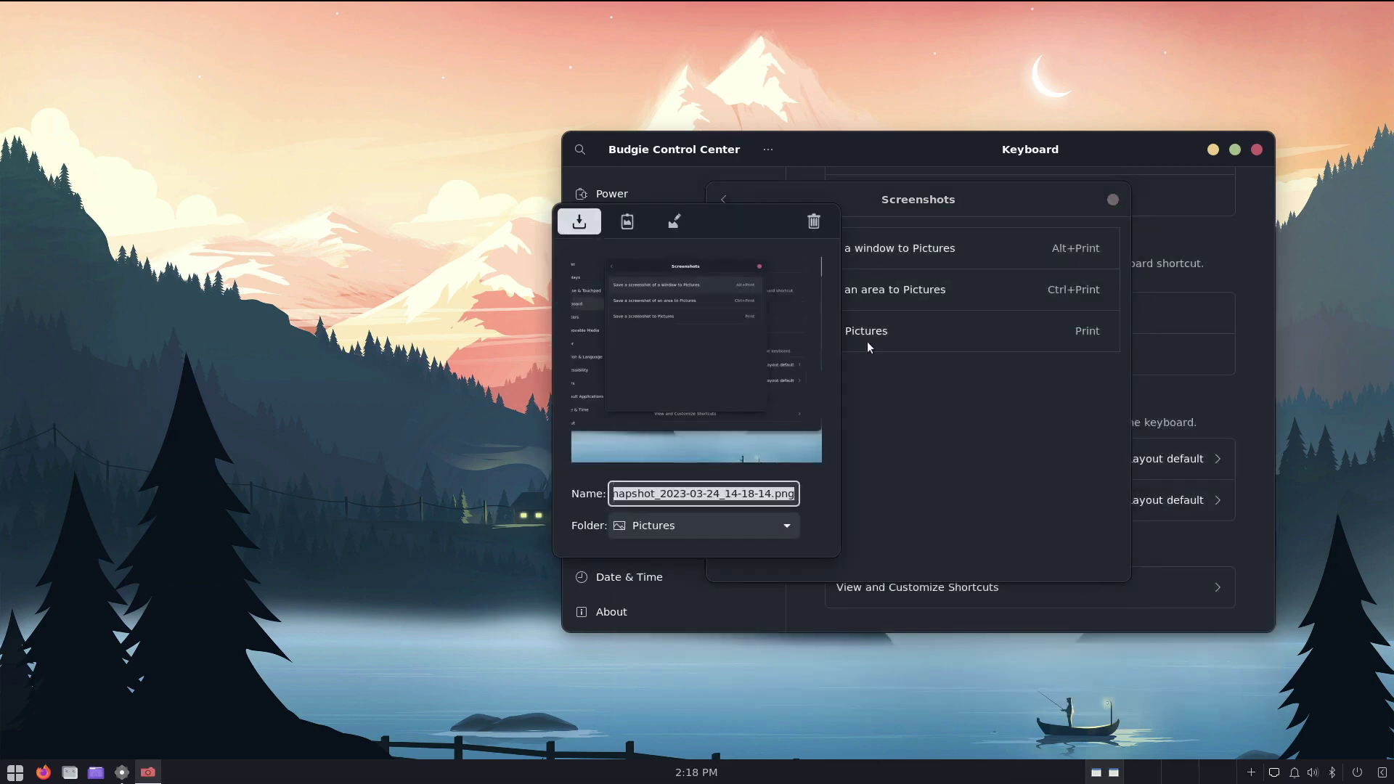
left_click(814, 222)
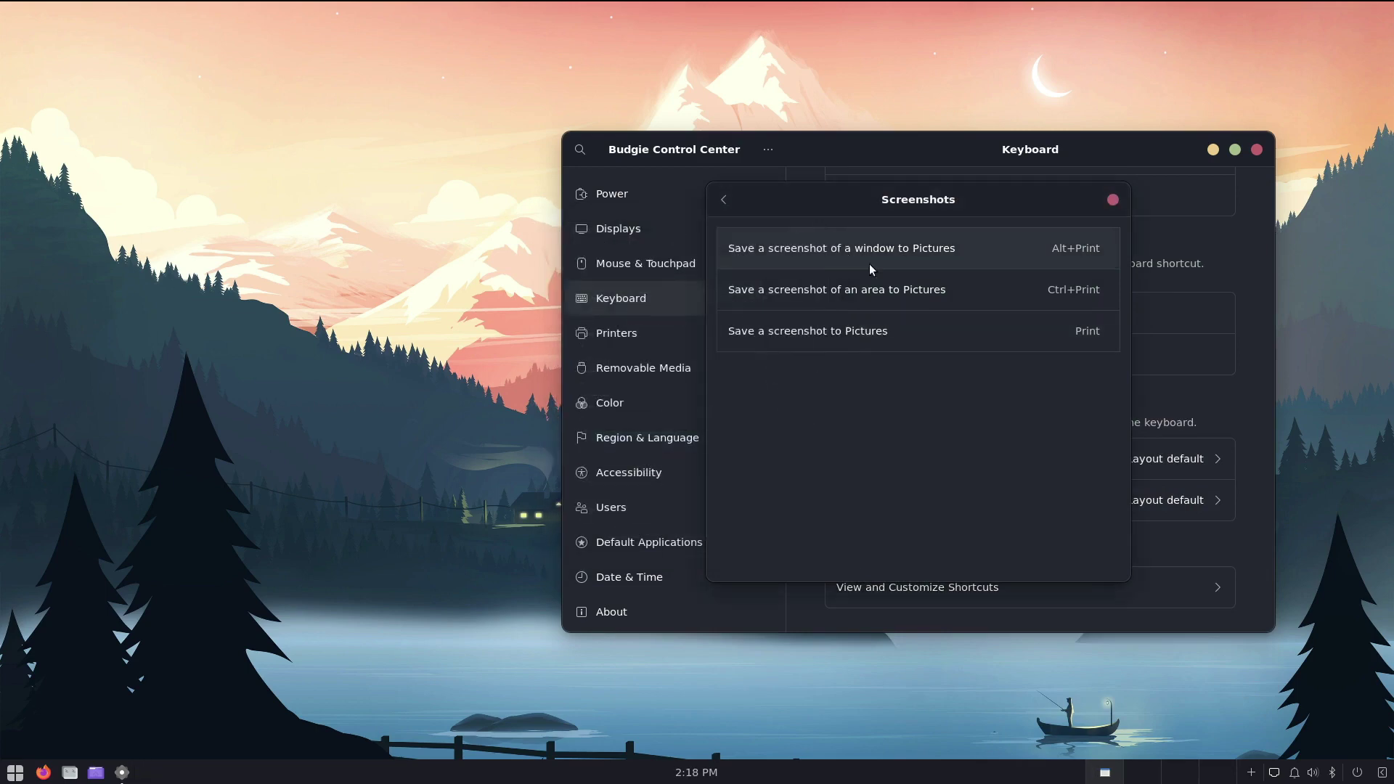
left_click(1112, 199)
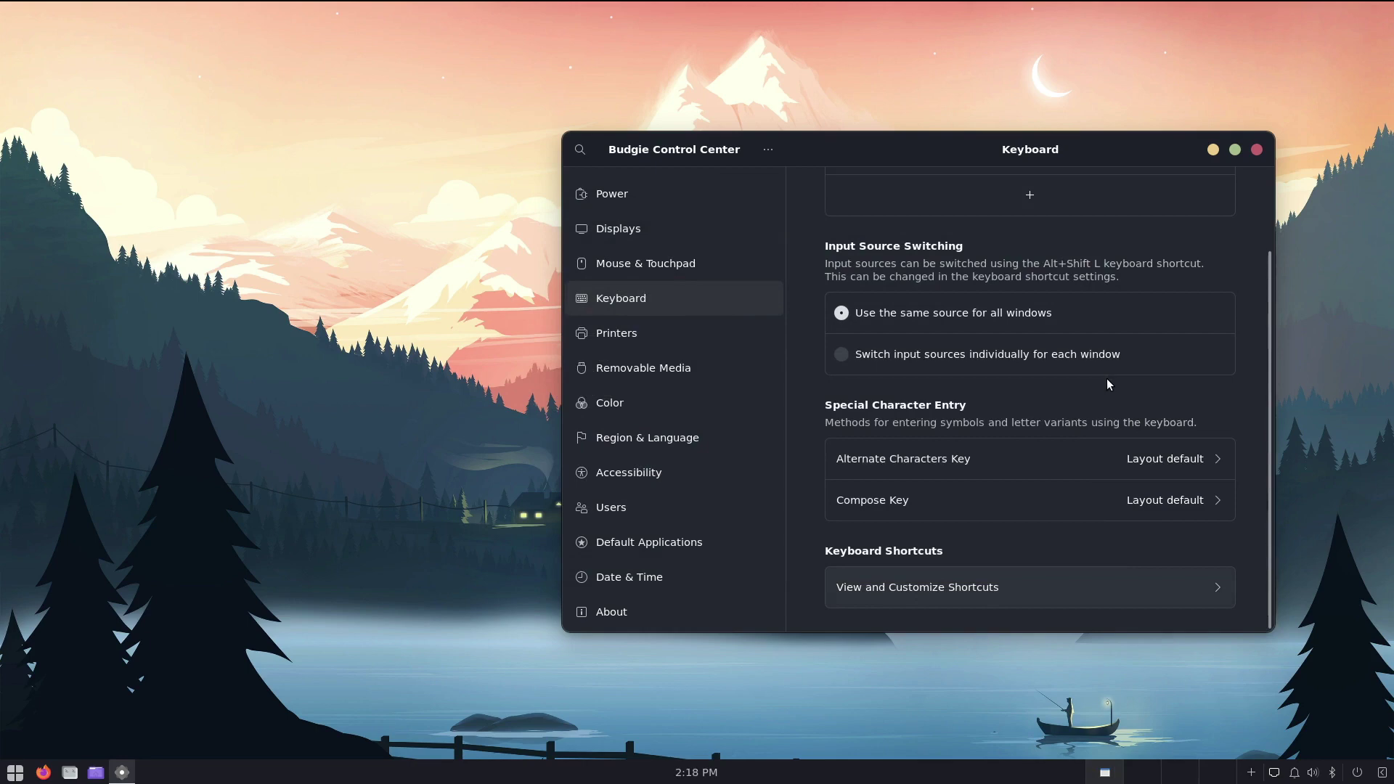
Step: Close the settings window, launch terminals with the Ctrl+Alt+T shortcut, then close them with Ctrl+D
left_click(1257, 150)
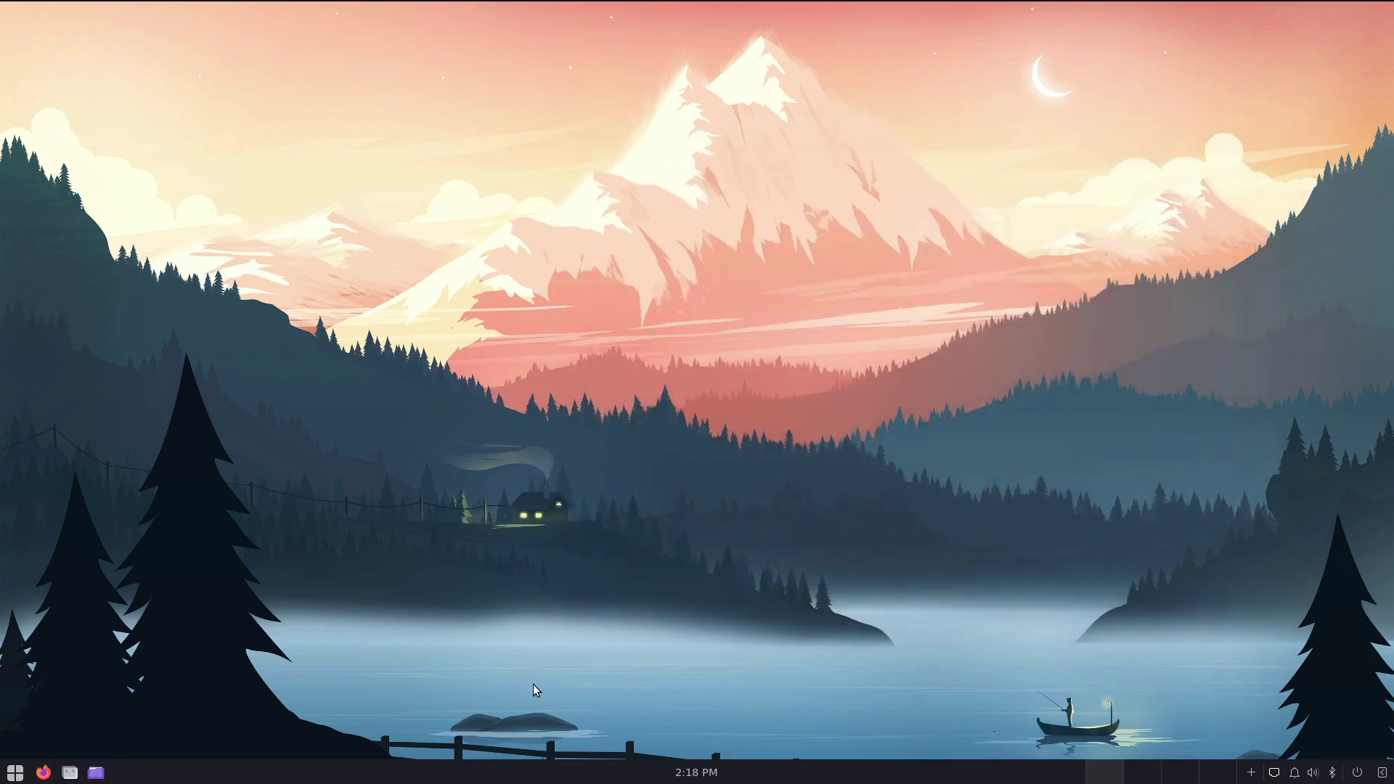
key("ctrl+alt+t")
key("ctrl+alt+t")
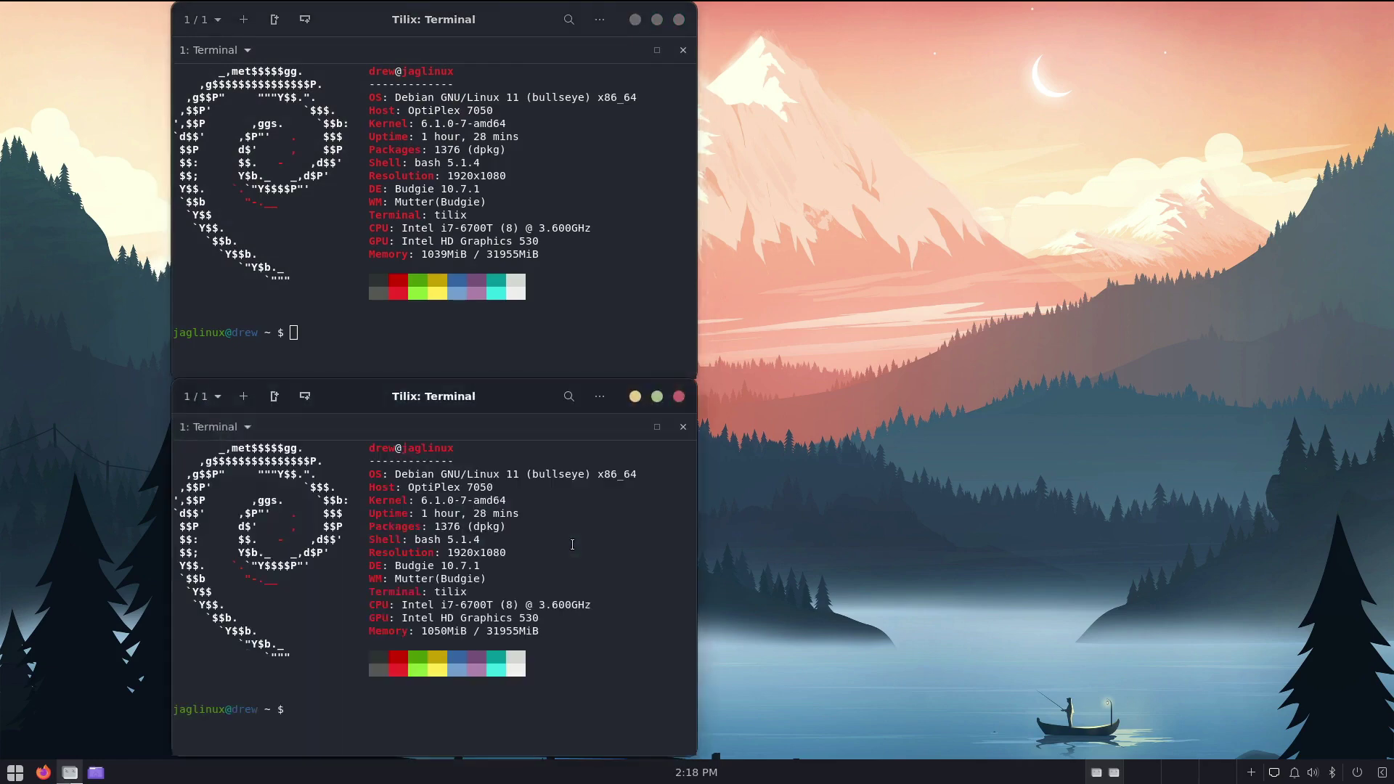
key("ctrl+d")
key("ctrl+d")
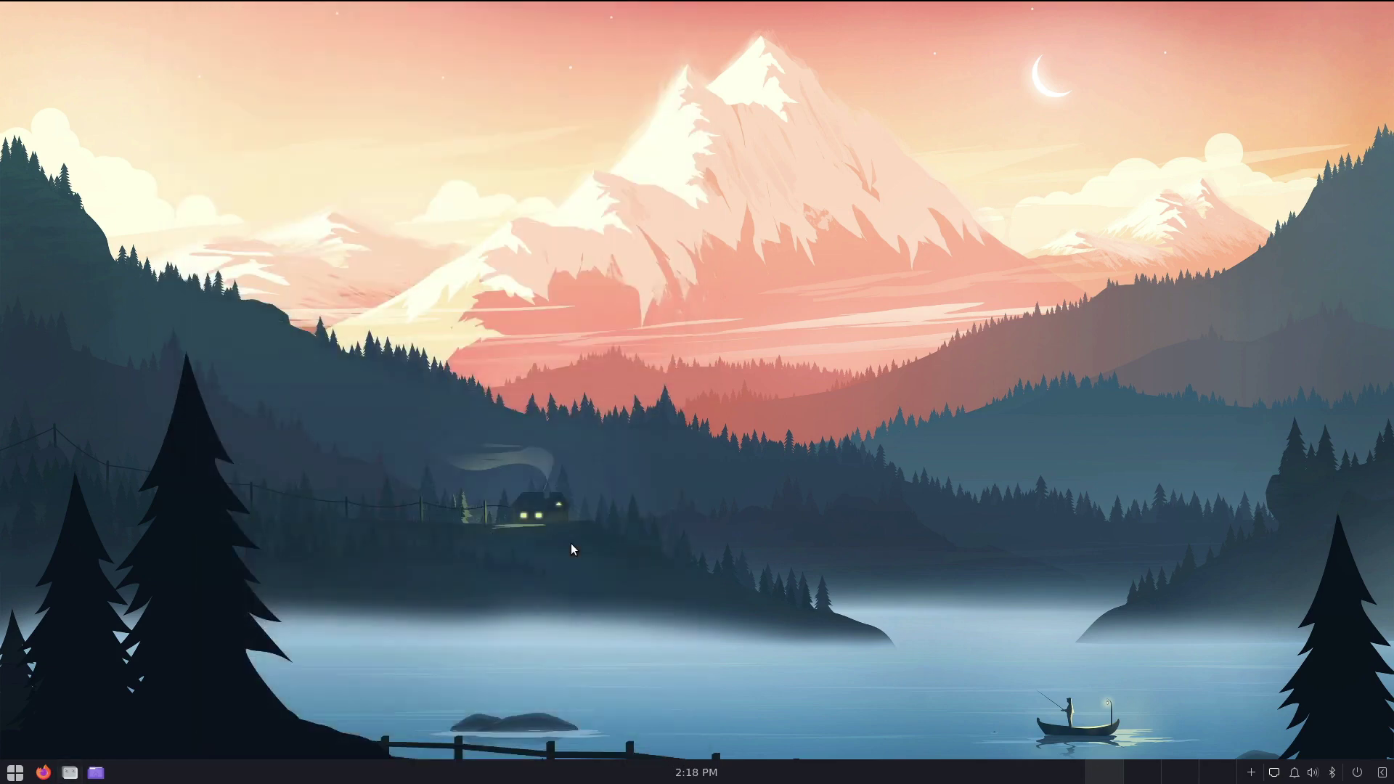
Step: Open and dismiss the application menu, then tile Firefox to the right half with Super+Right
key("super")
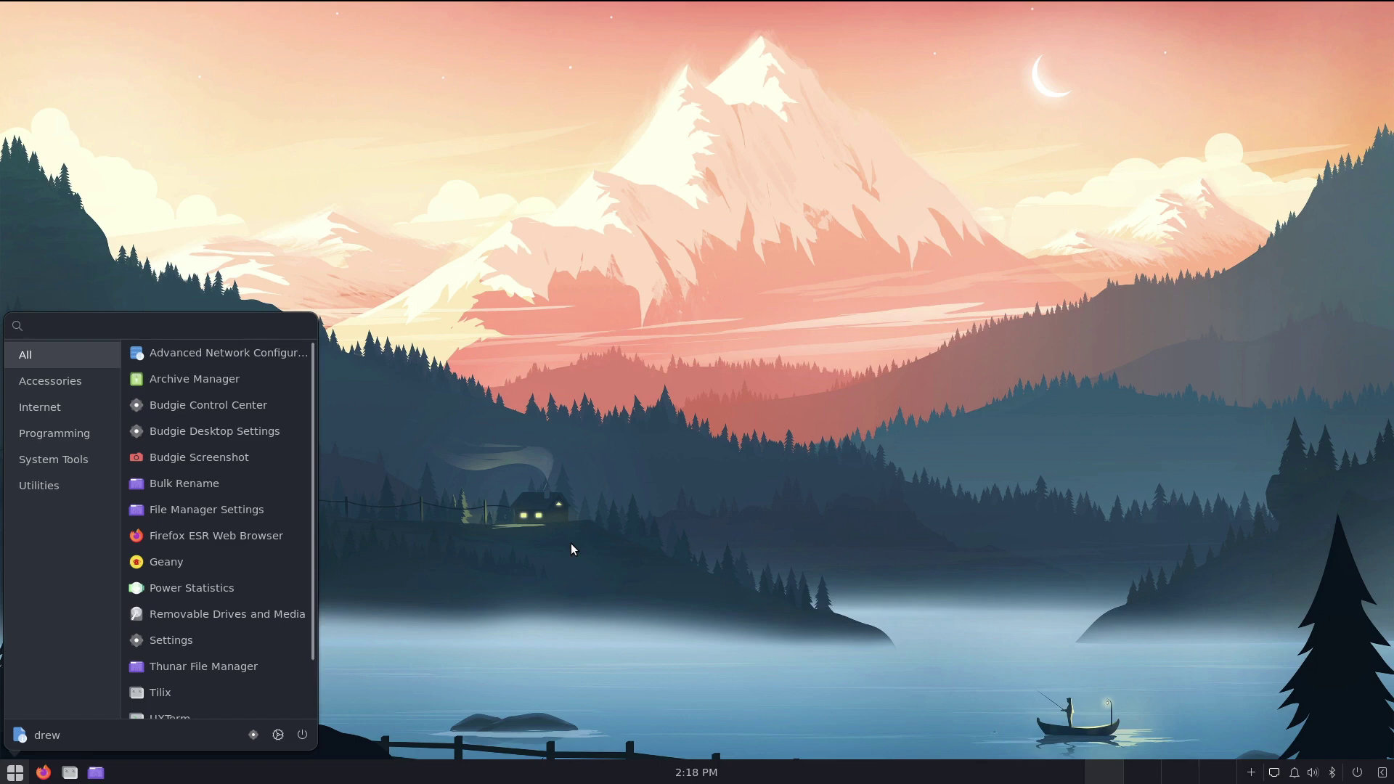
key("Escape")
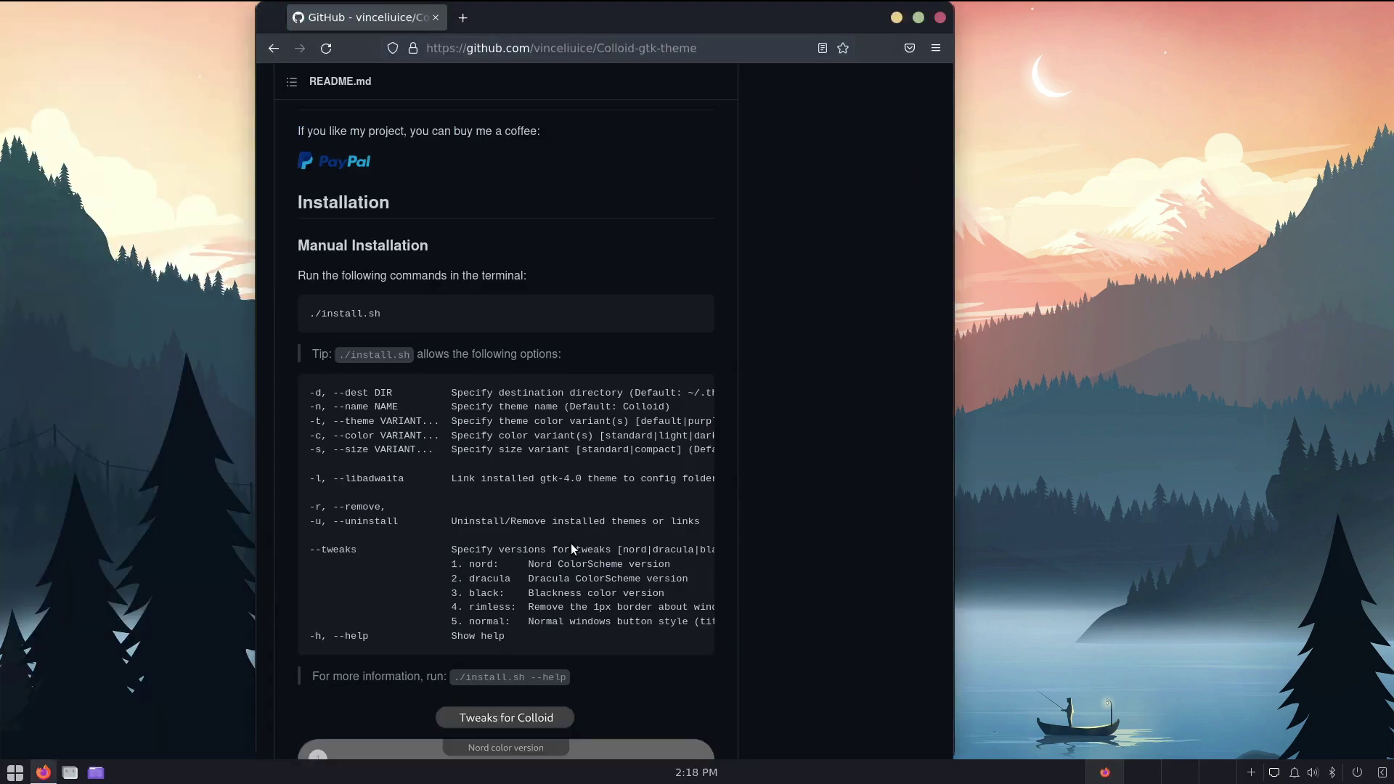
key("super+Right")
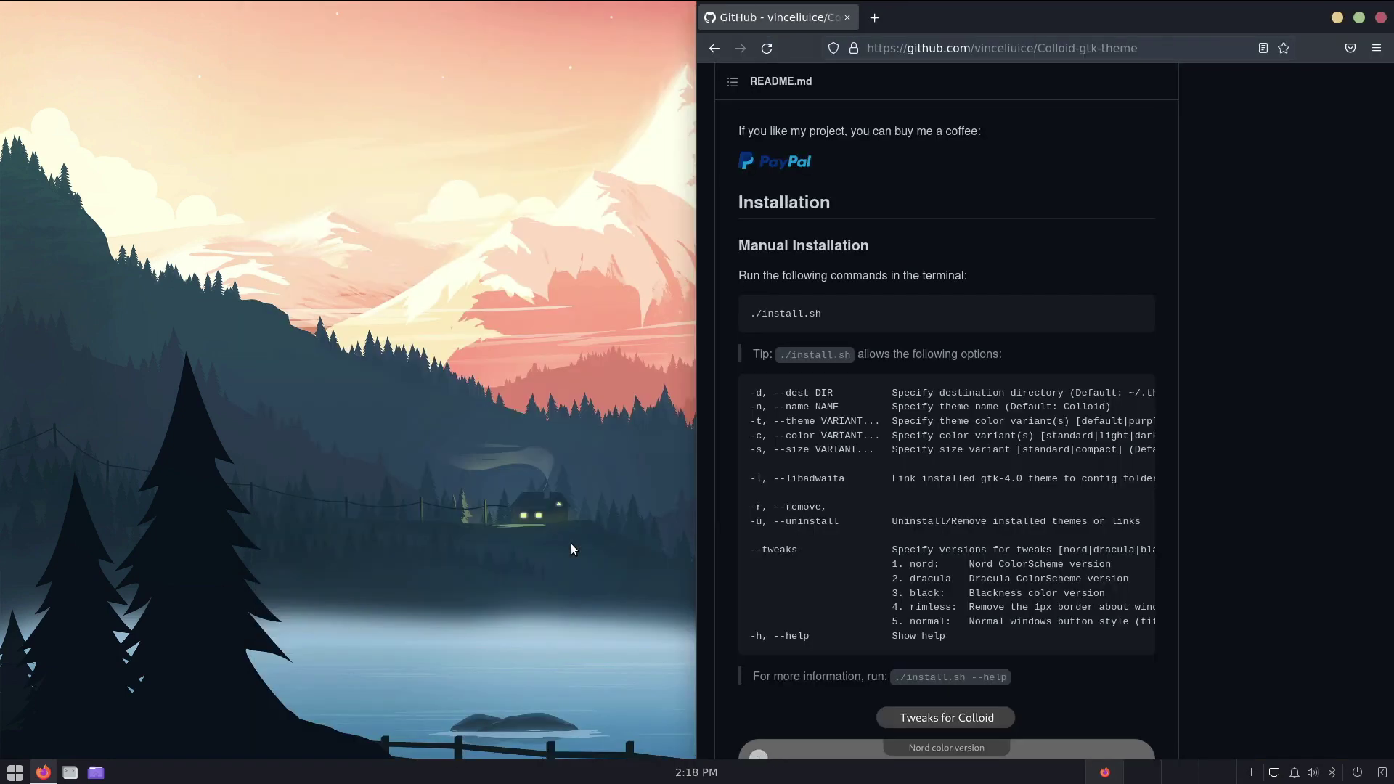
Step: Open the home folder in Thunar with Super+E, tile it left, then dismiss it with Alt+F4
key("super+e")
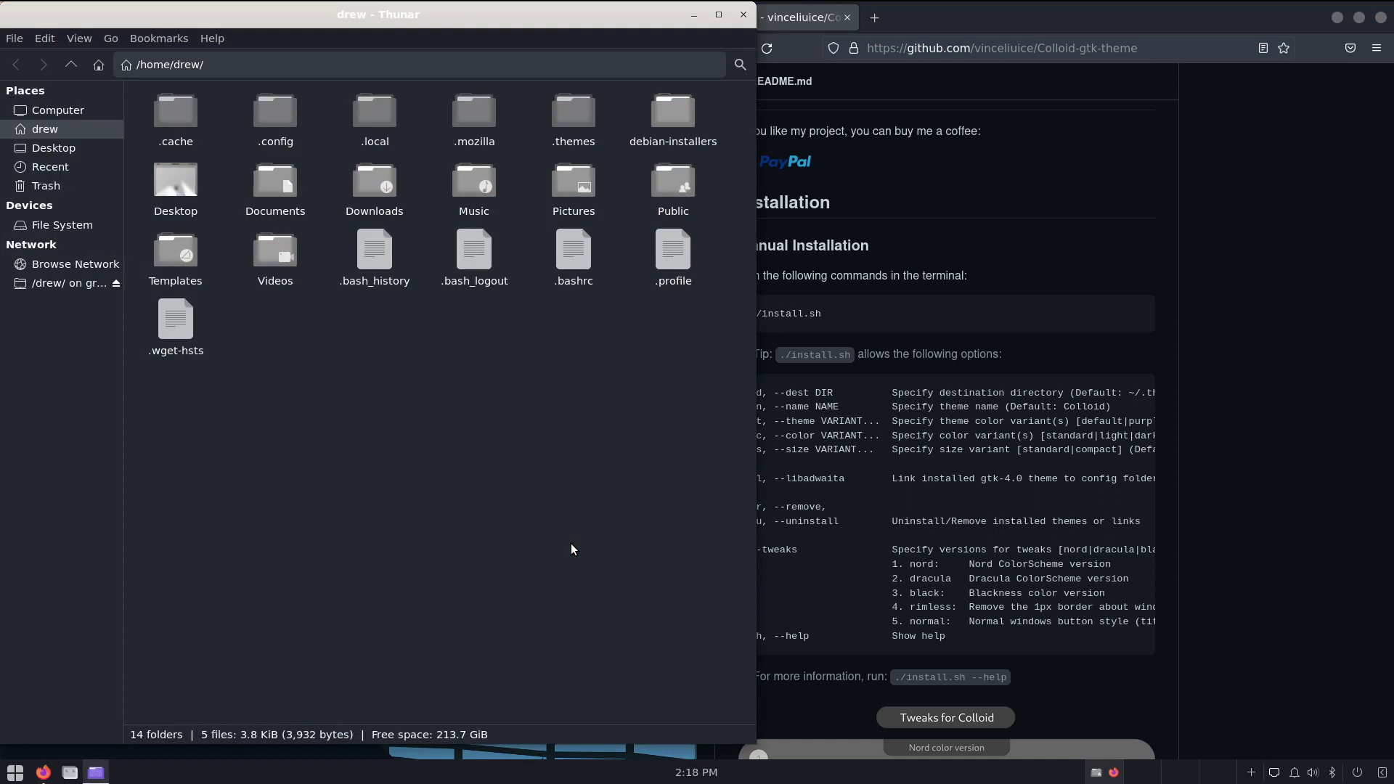
key("super+Left")
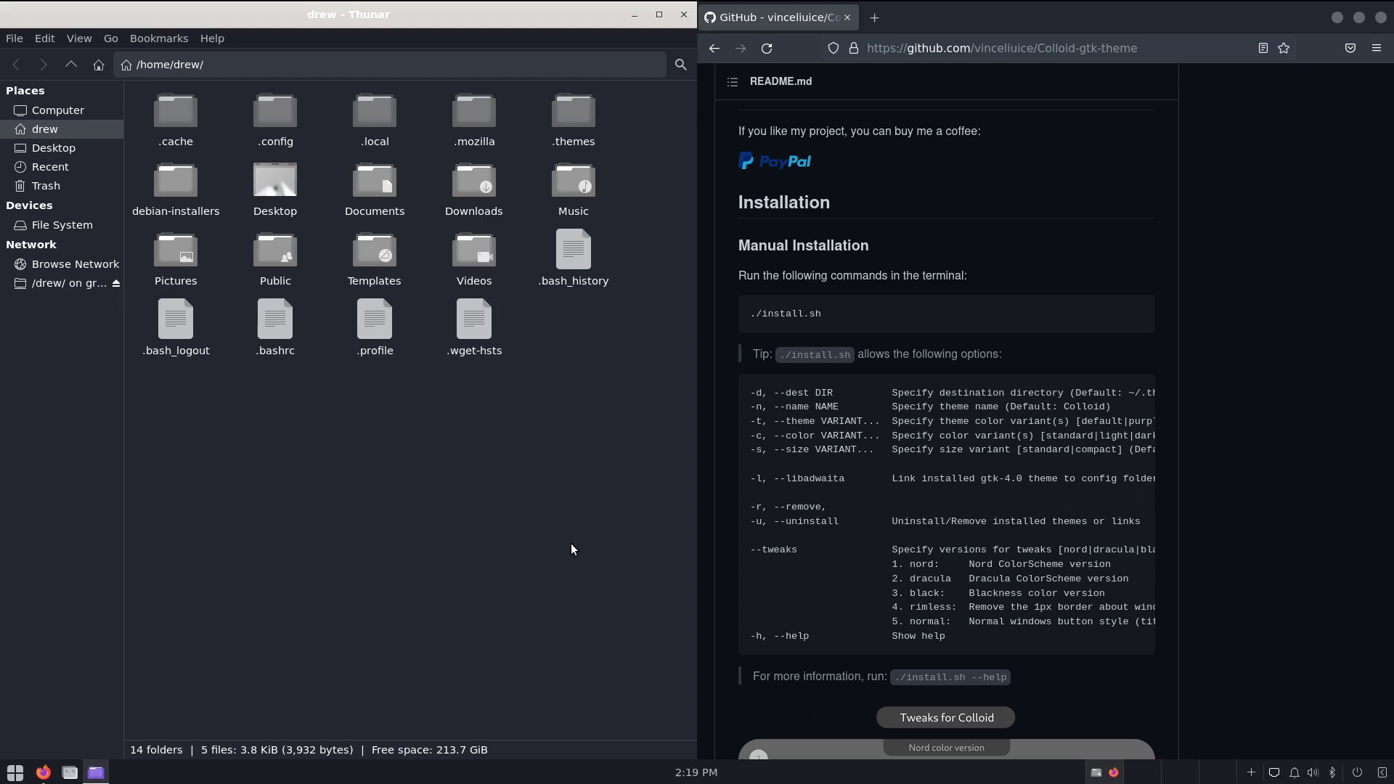
key("alt+F4")
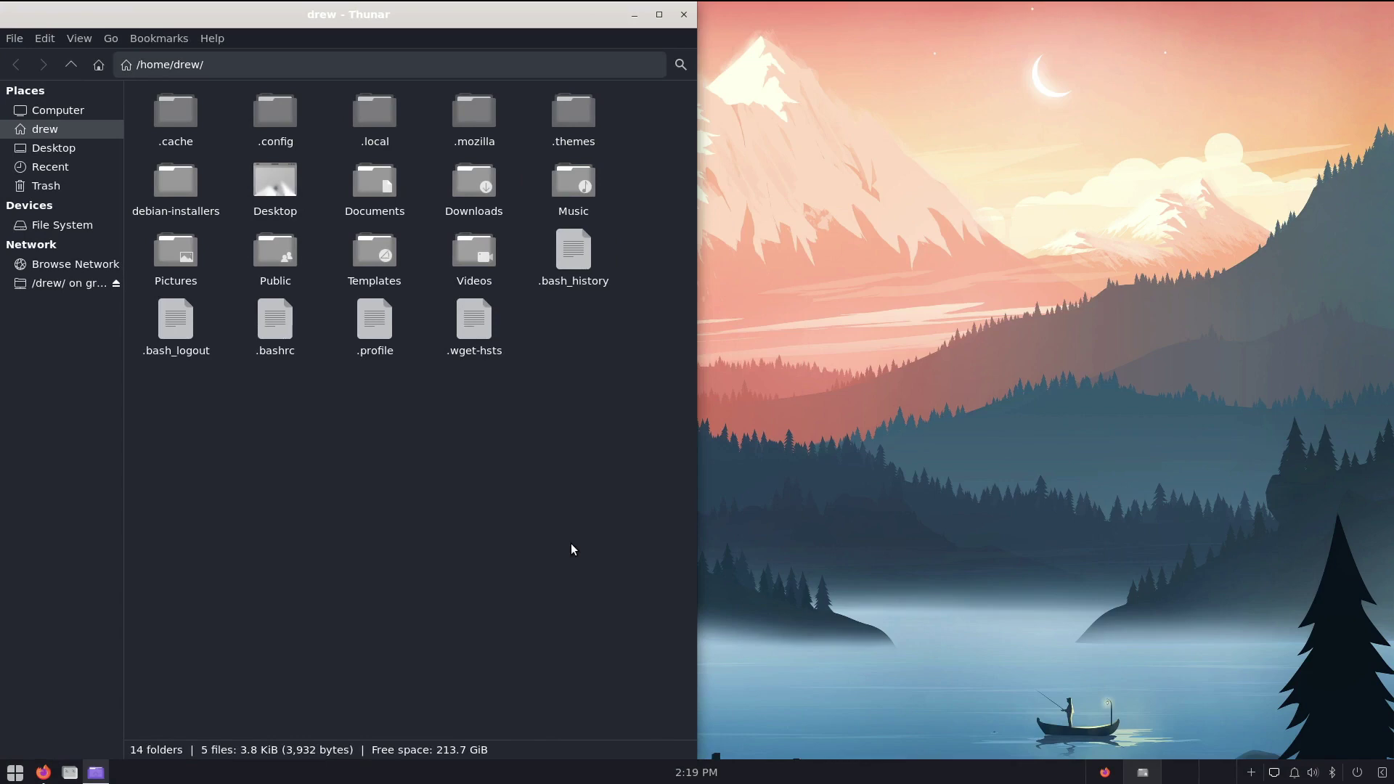
Step: Toggle the file manager between maximized and restored with Super+Up/Down several times, ending minimized
key("super")
key("Escape")
key("super+Up")
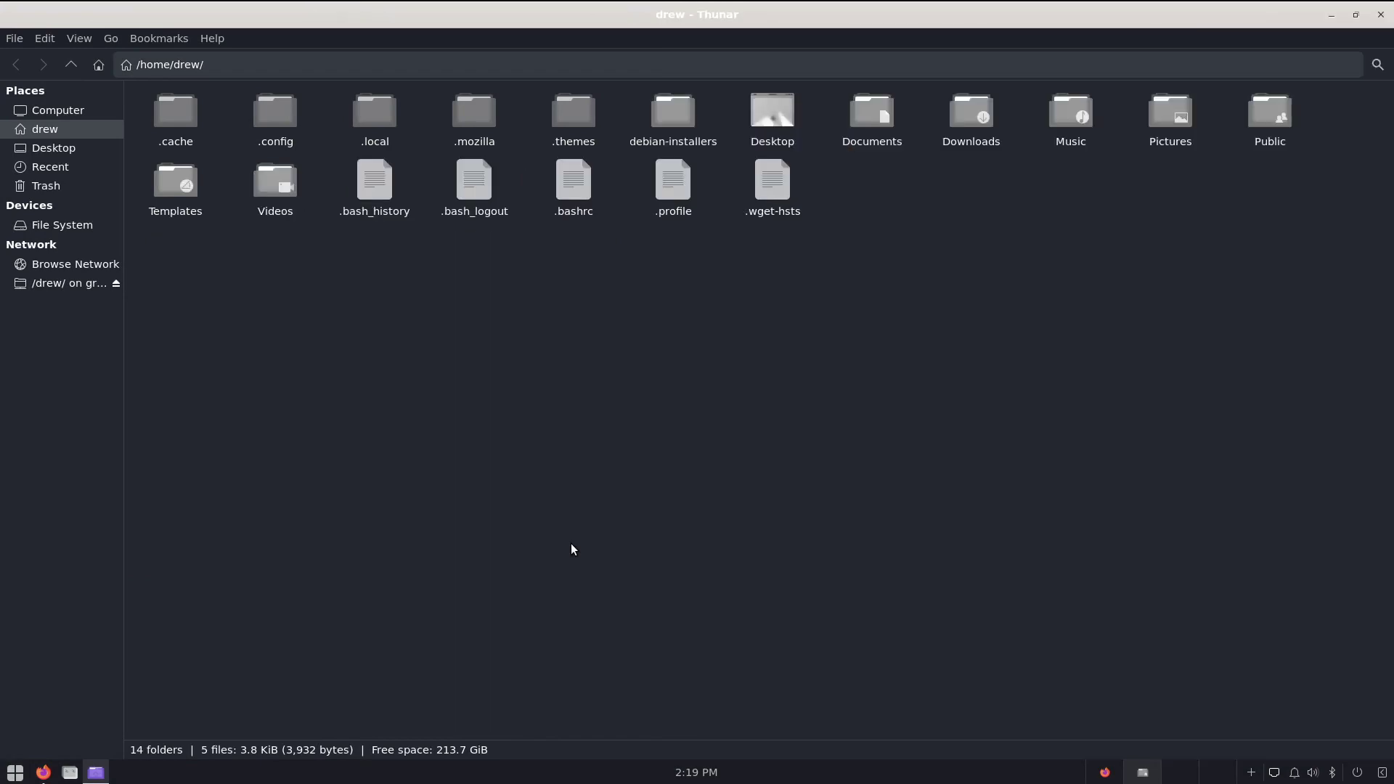
key("super+Down")
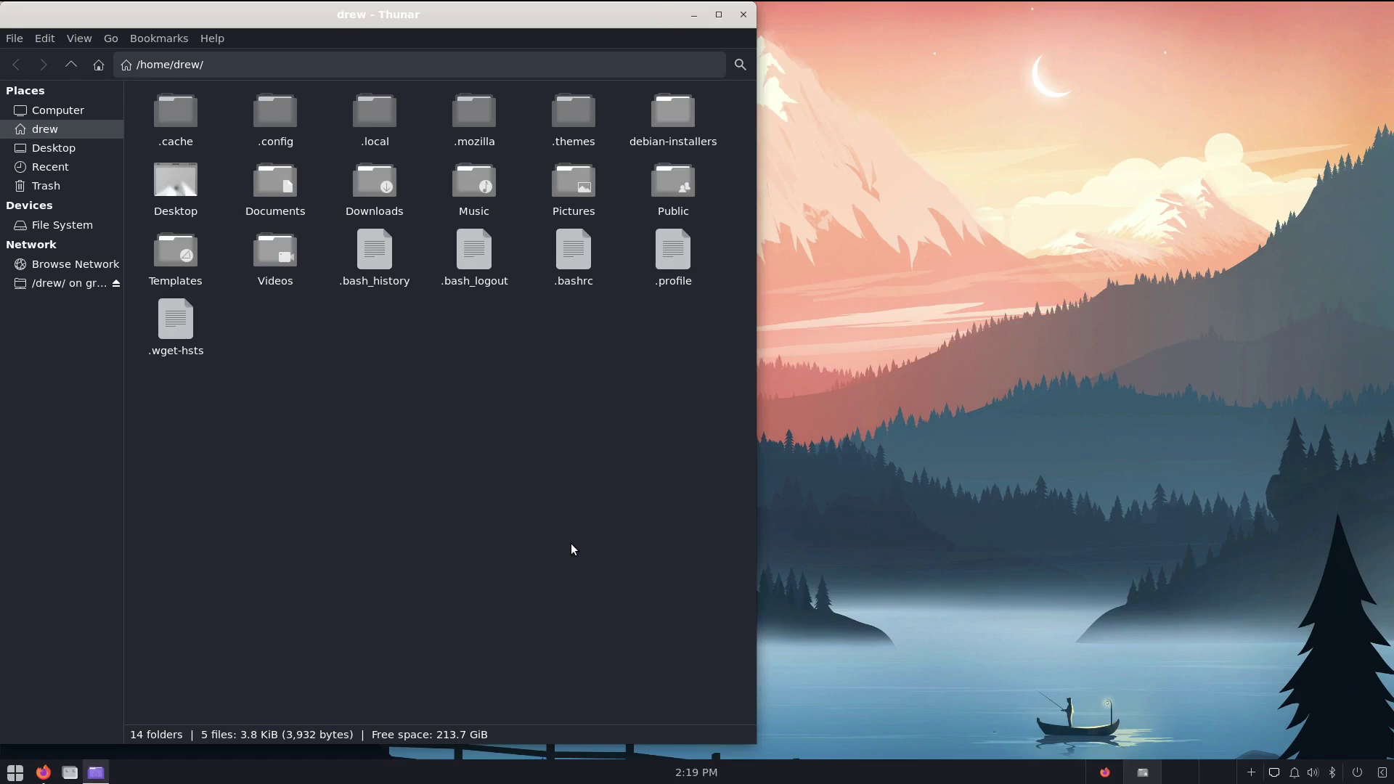
key("super+Up")
key("super+Down")
key("super+Up")
key("super+Down")
key("super+Up")
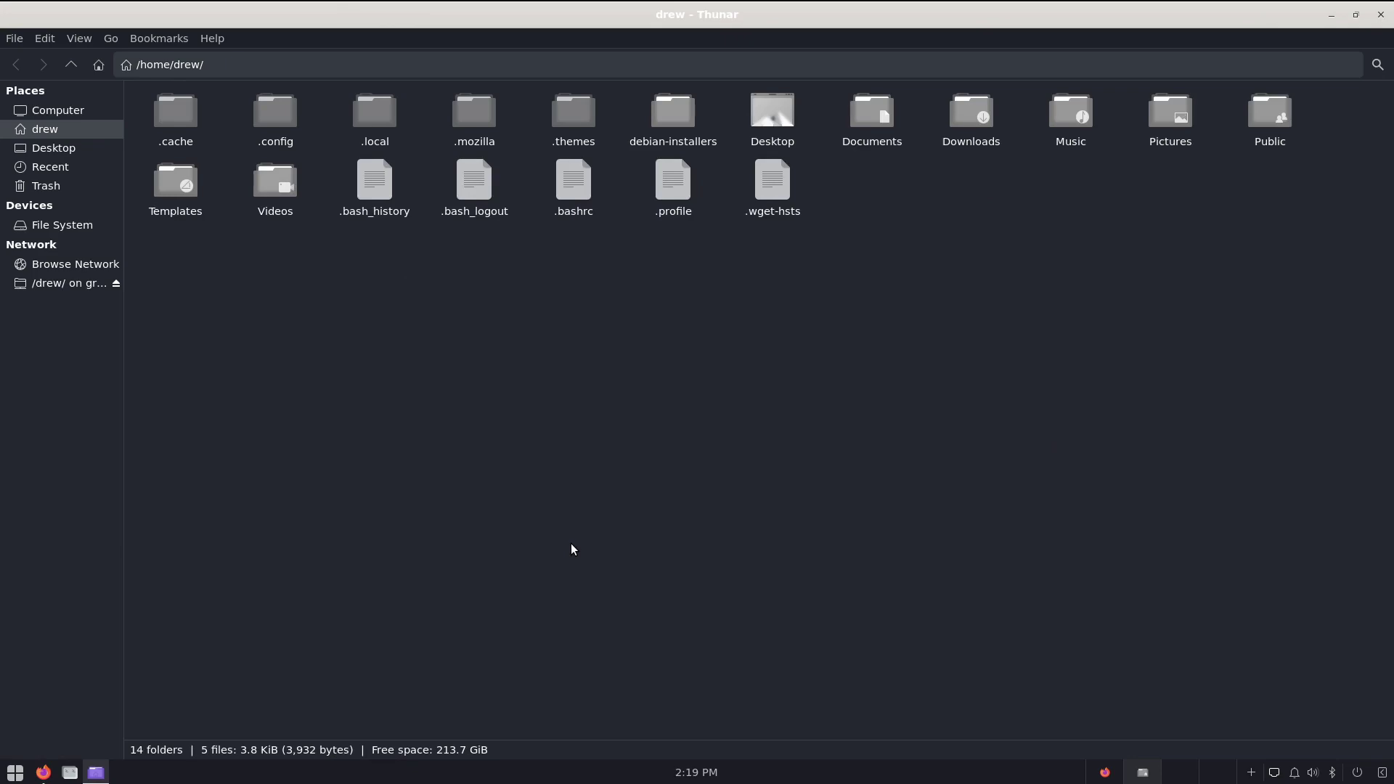
key("super+Down")
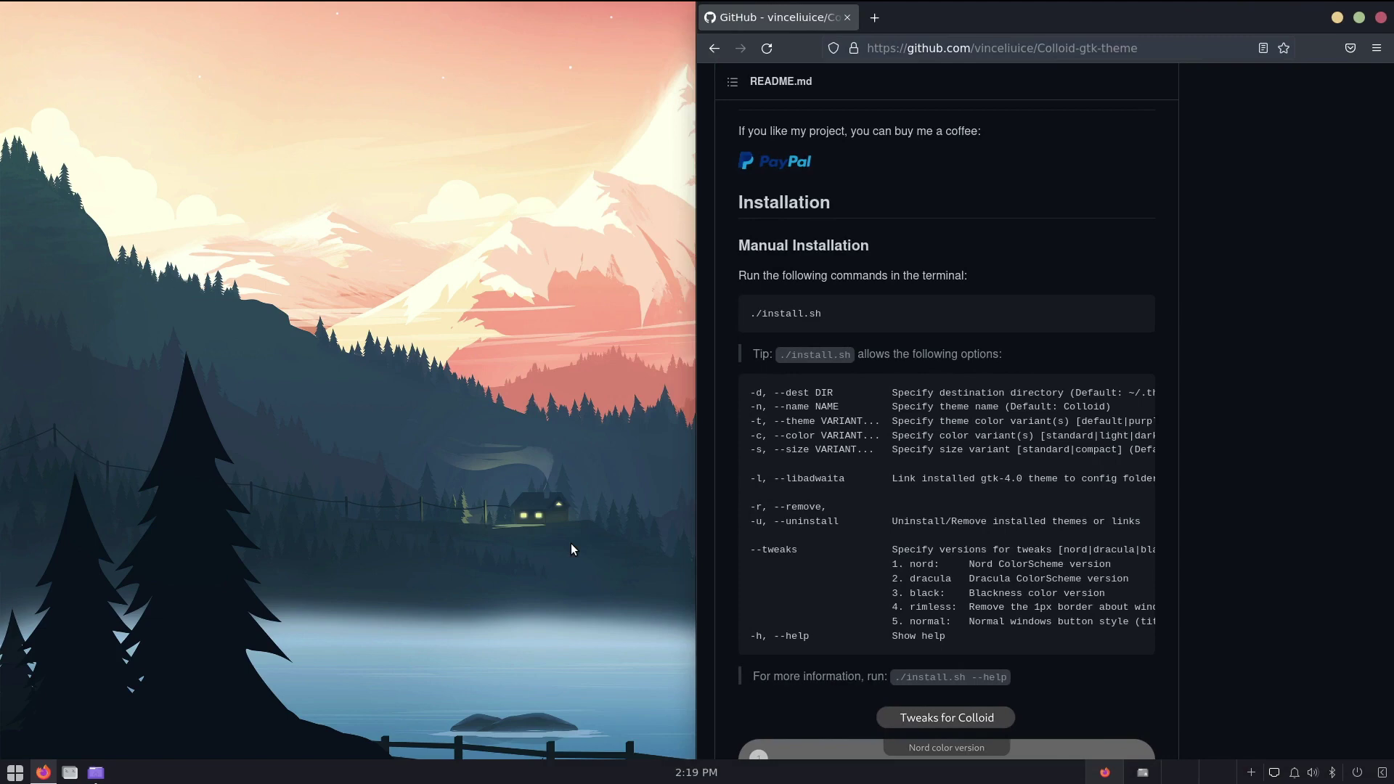
Step: Open and close the application menu, then minimize Firefox with Super+Down
key("super")
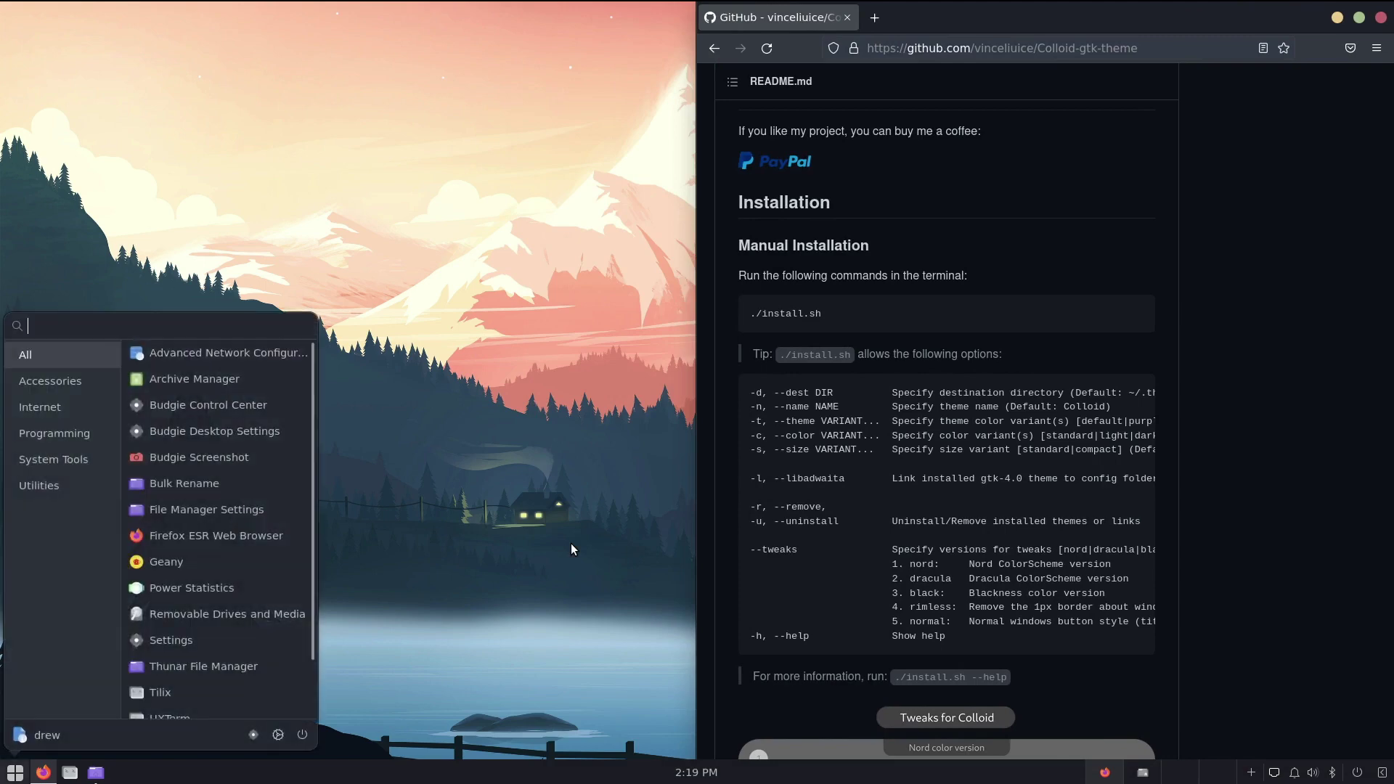
key("Escape")
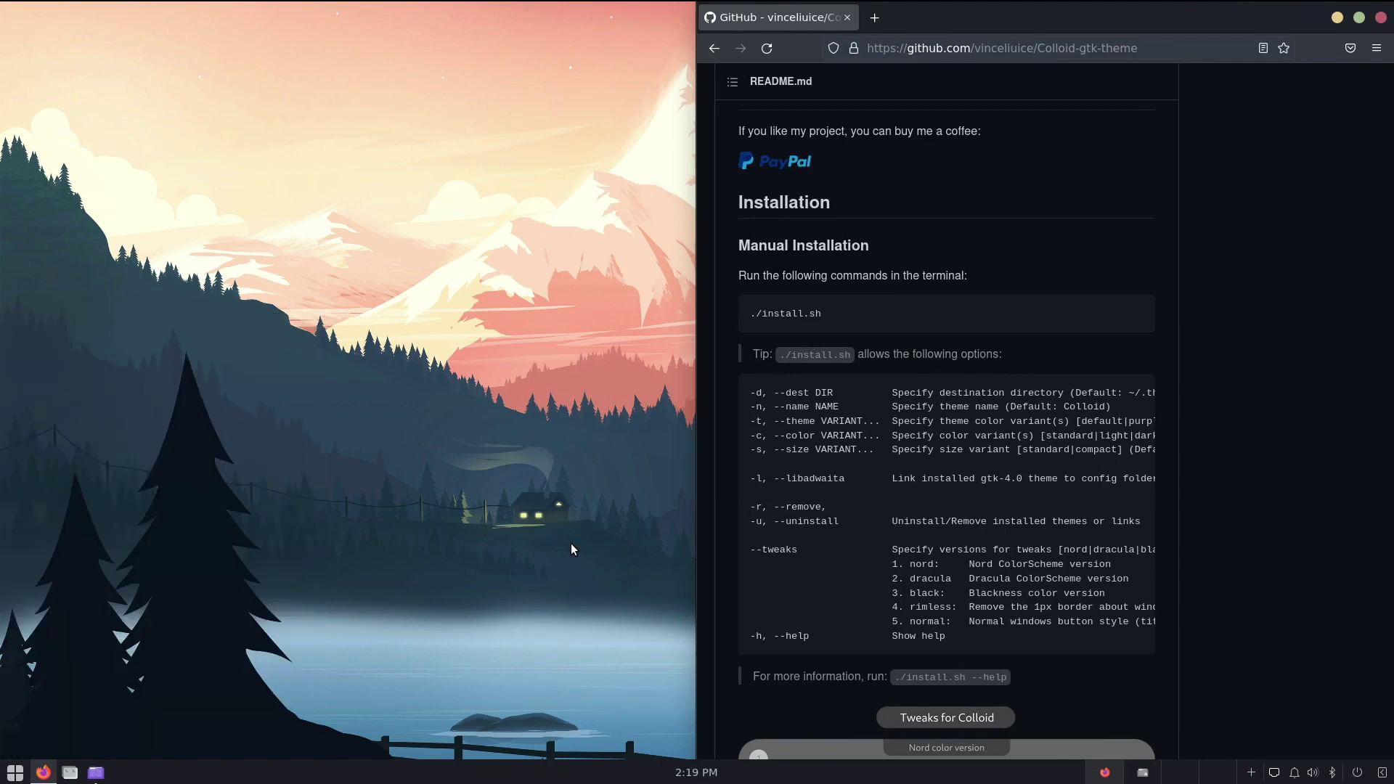
key("super+Down")
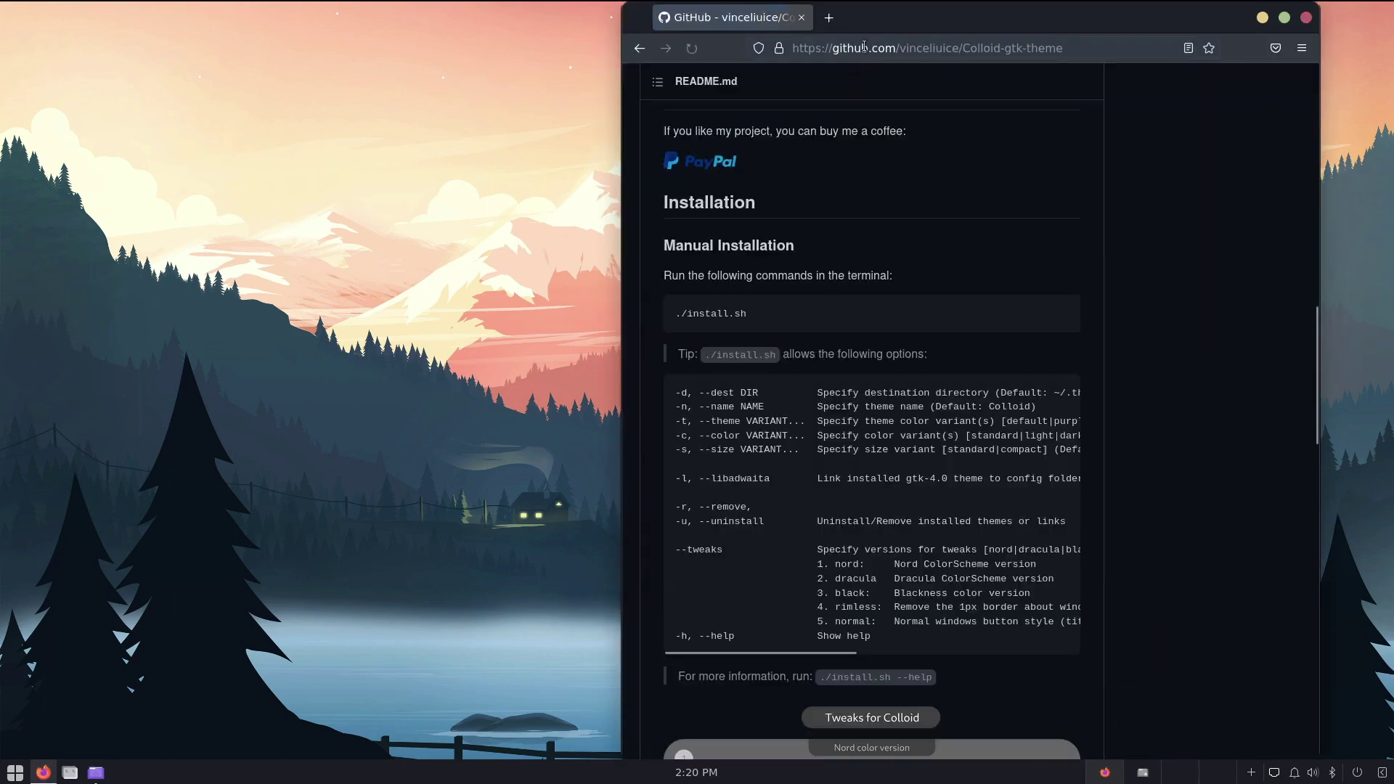
Step: Search 'budgie debian', open the buster budgie-desktop package page, and maximize the browser
left_click(909, 36)
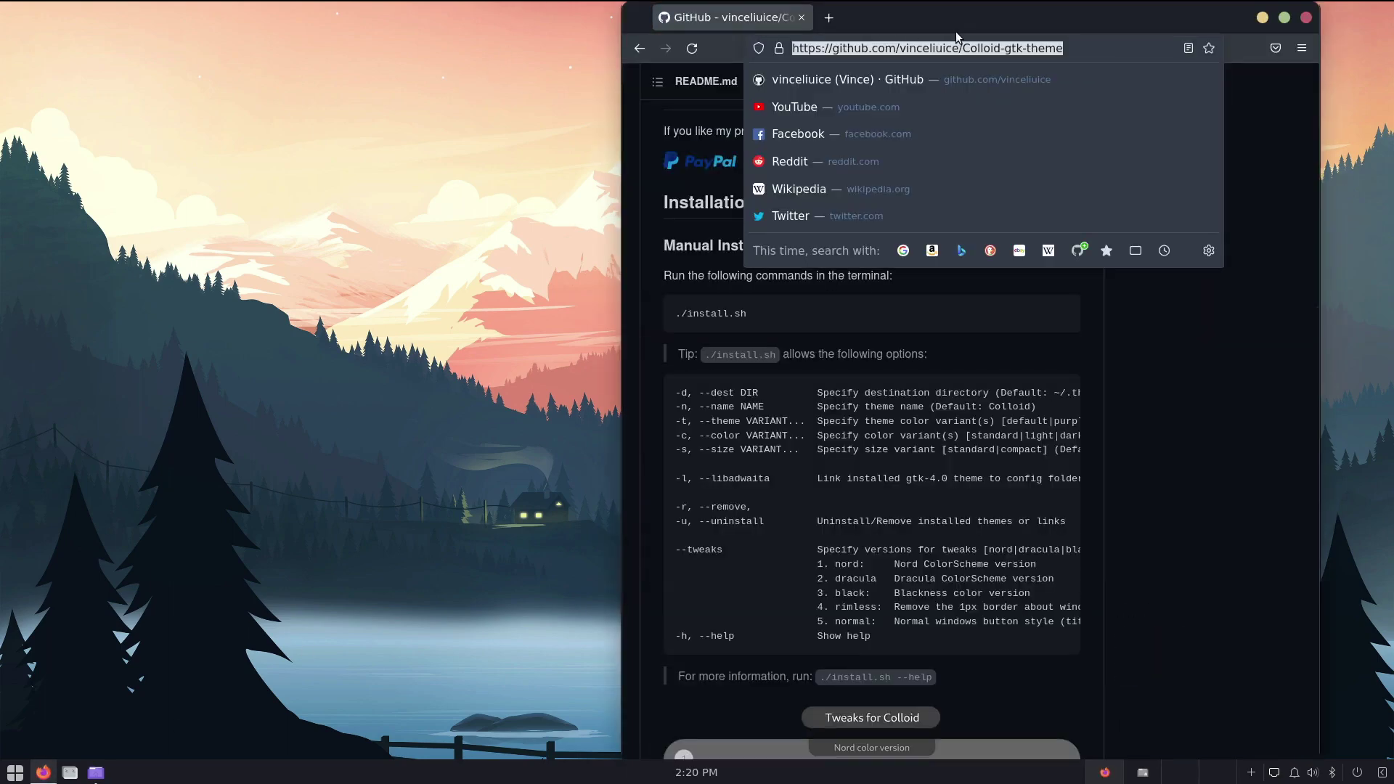
type("budgie debi")
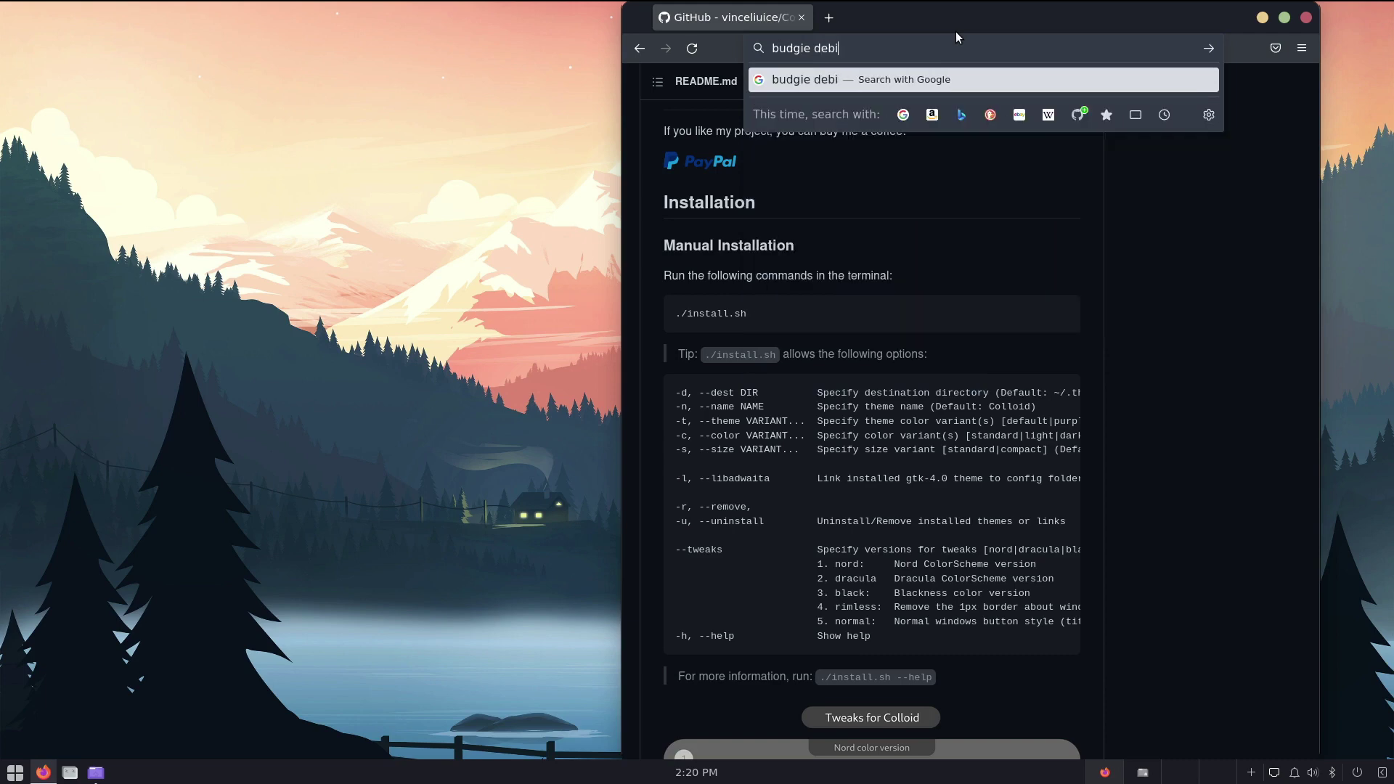
type("an")
key("Return")
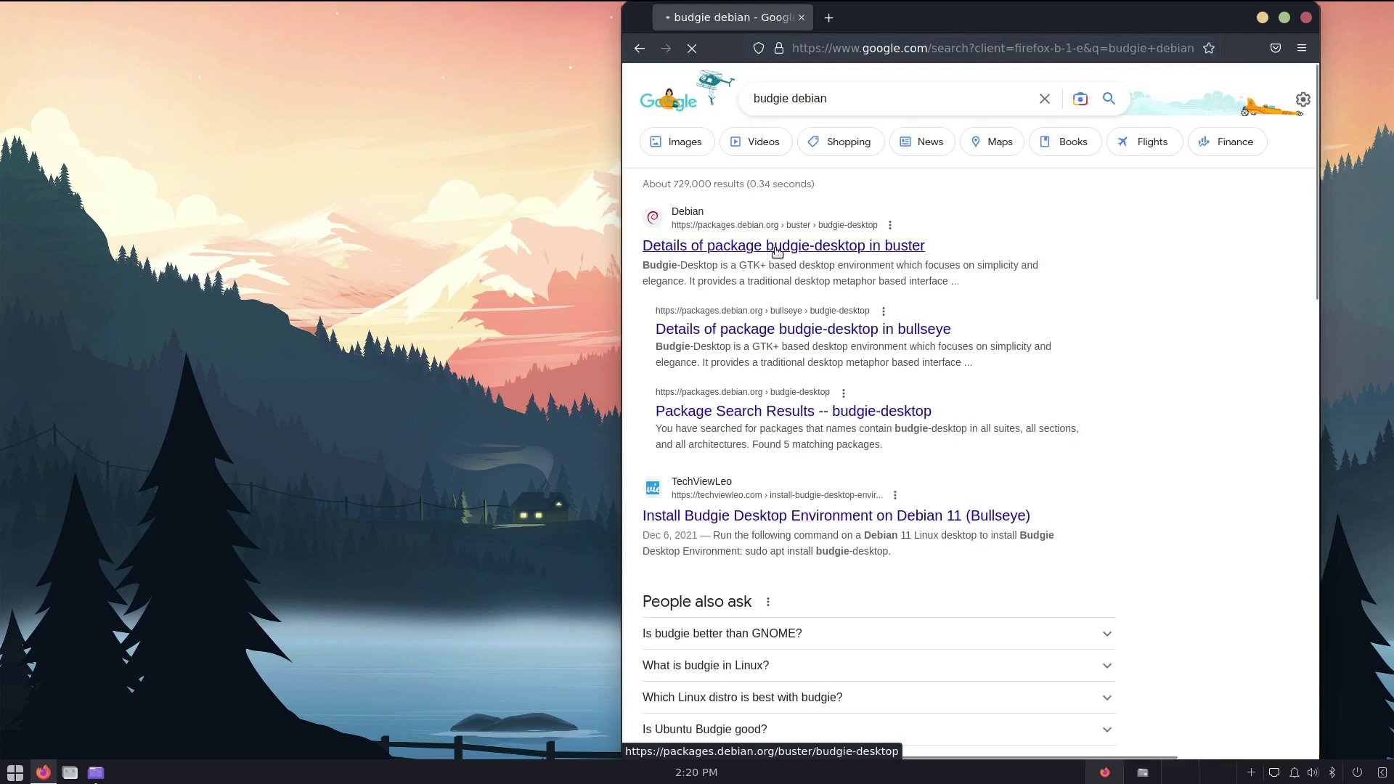
left_click(777, 247)
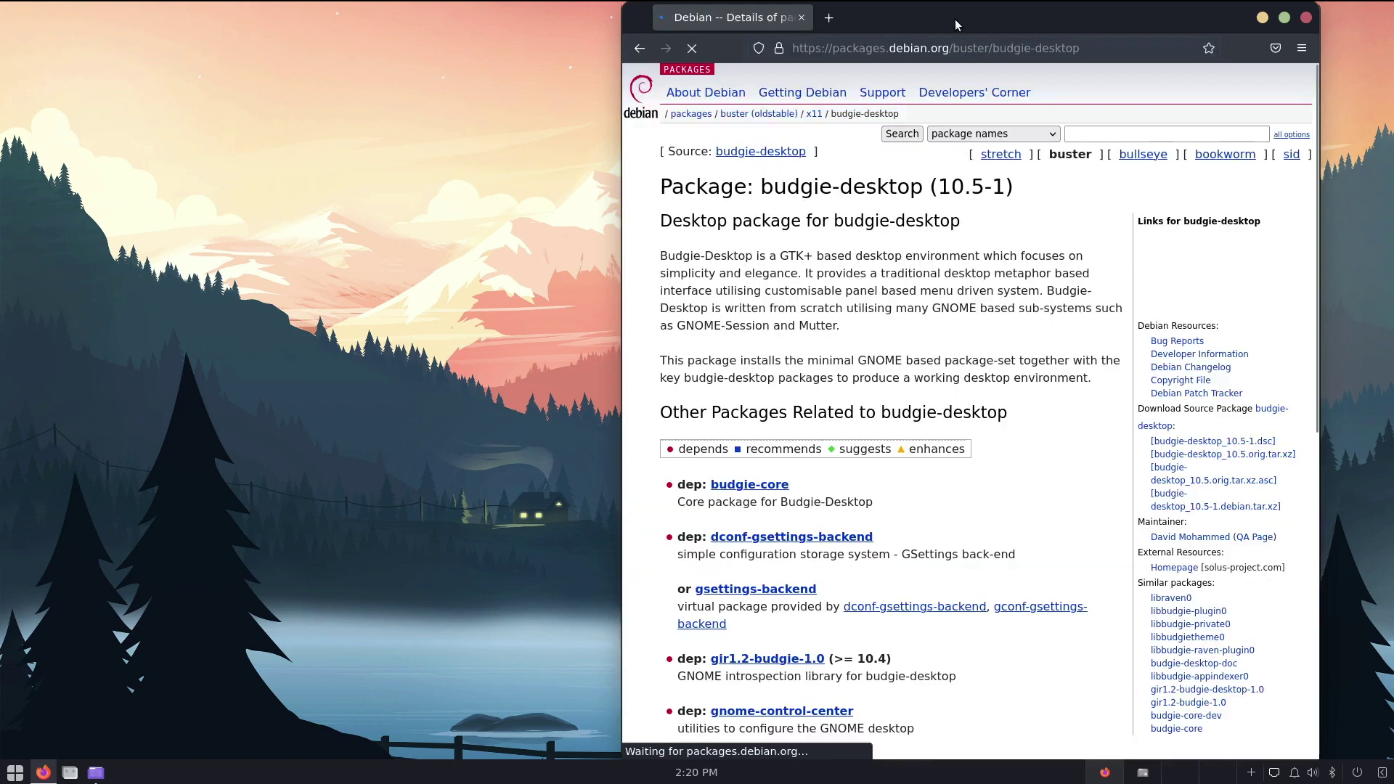
double_click(955, 20)
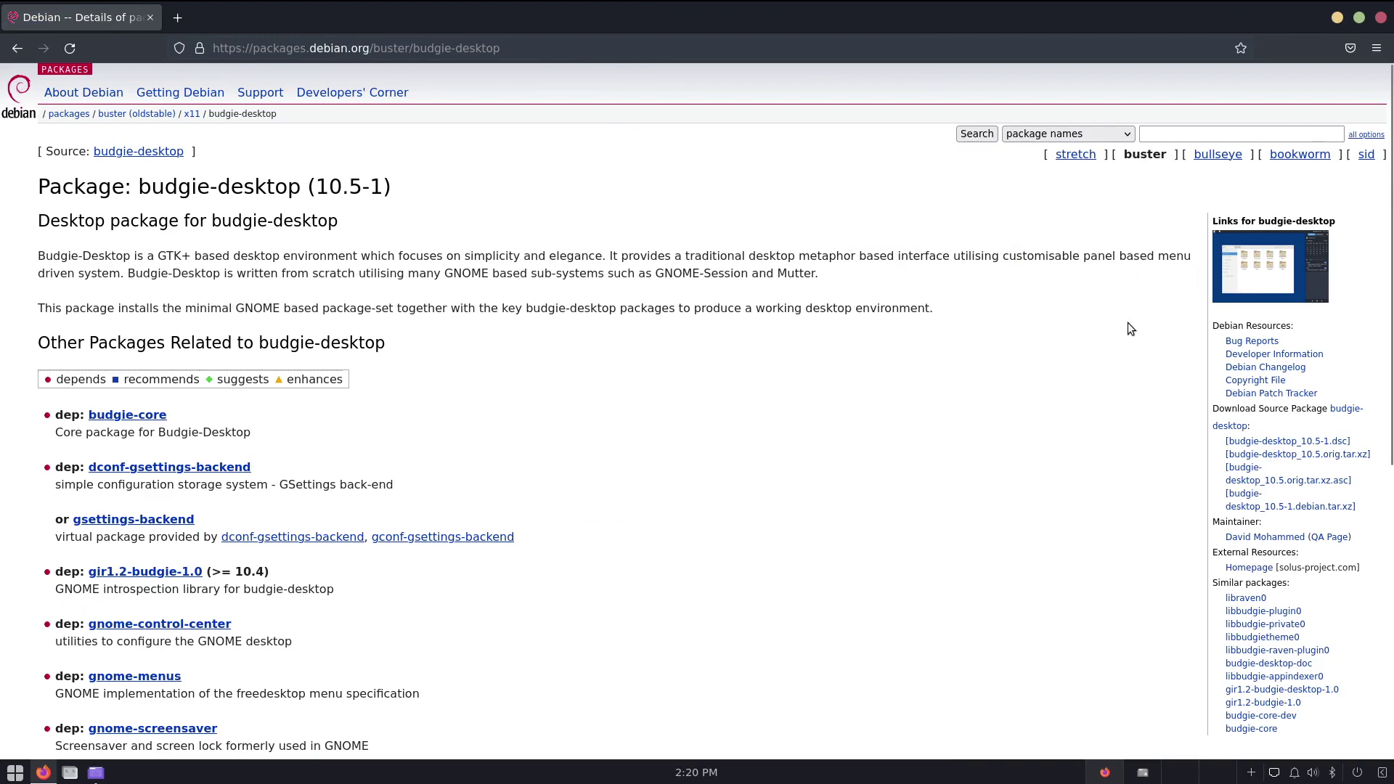
Step: Compare versions: buster 10.5-1, then bookworm 10.7.1, then sid 10.7.1-1 on their package pages
scroll(1129, 328, "down", 5)
scroll(938, 436, "down", 3)
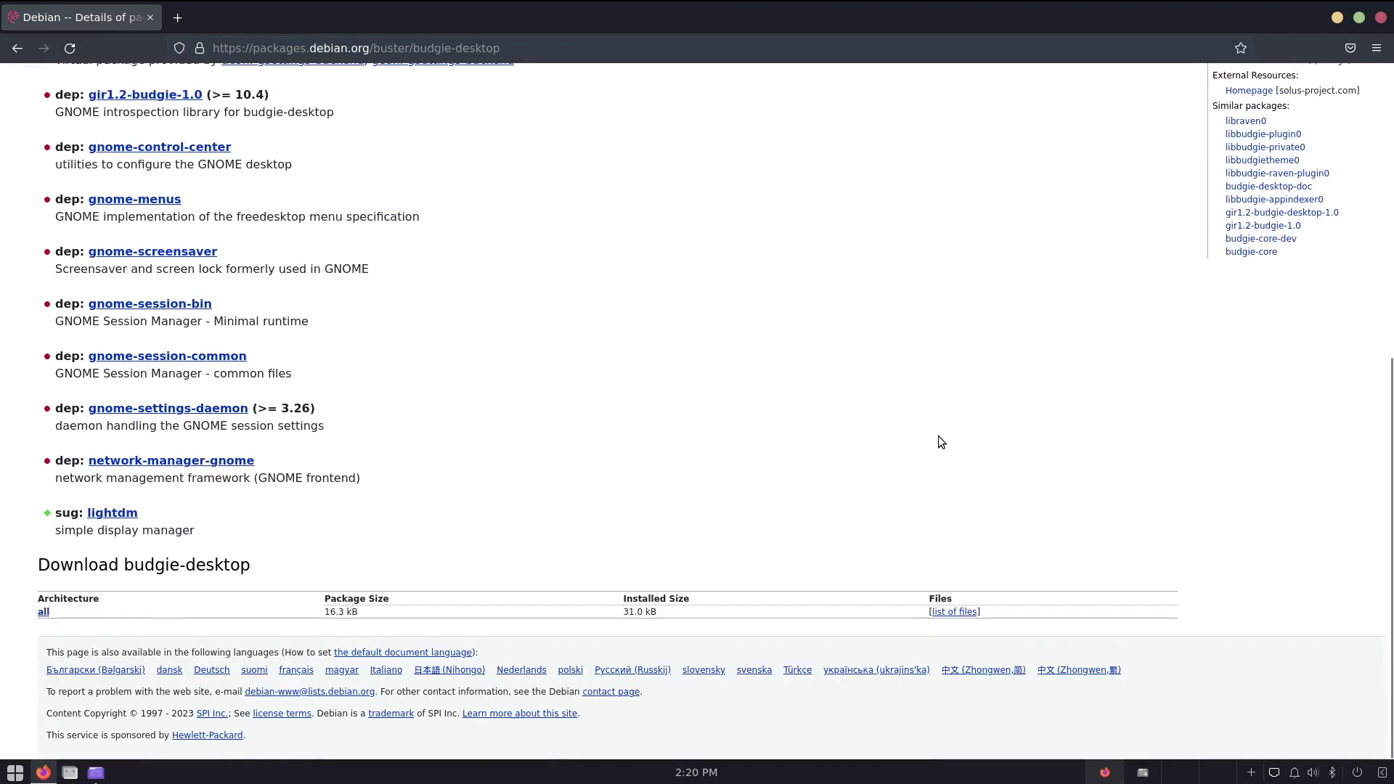
scroll(938, 436, "up", 8)
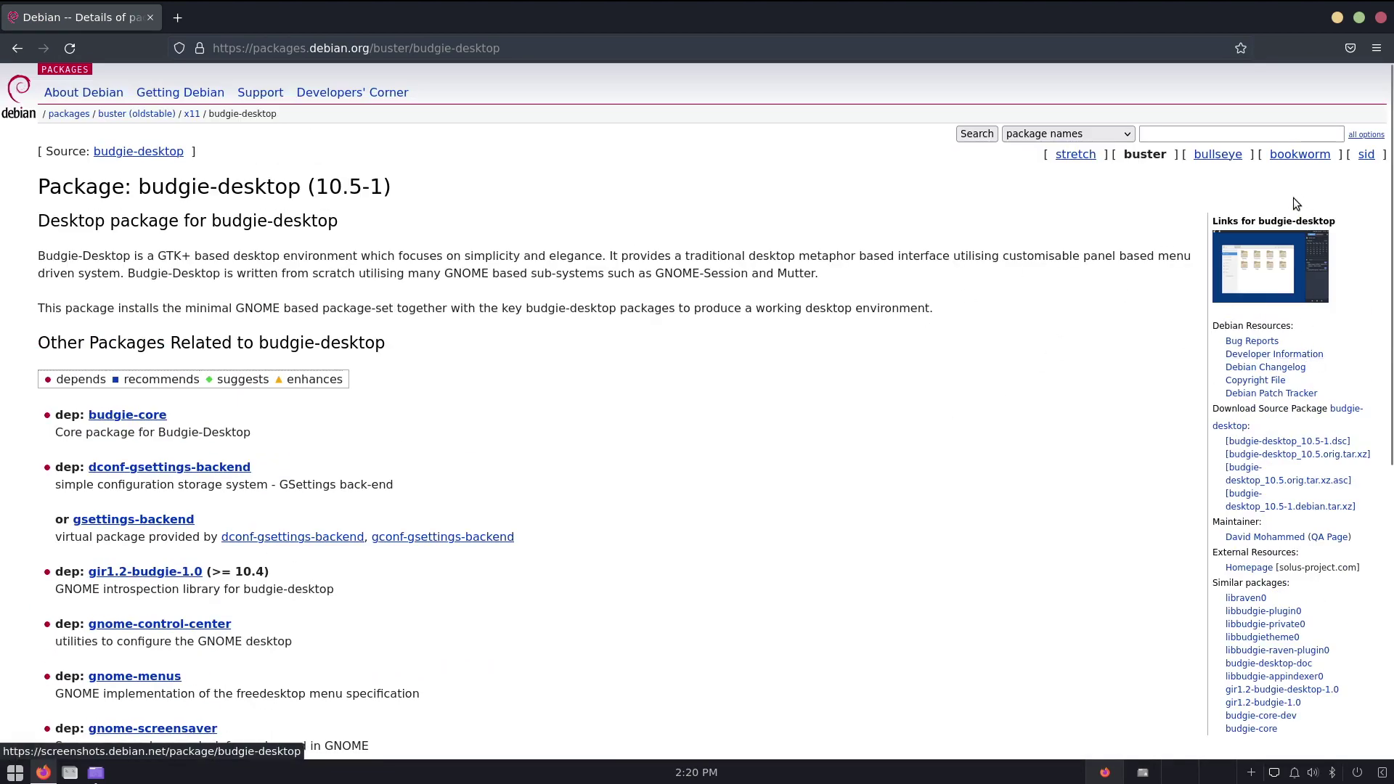
left_click_drag(382, 188, 315, 190)
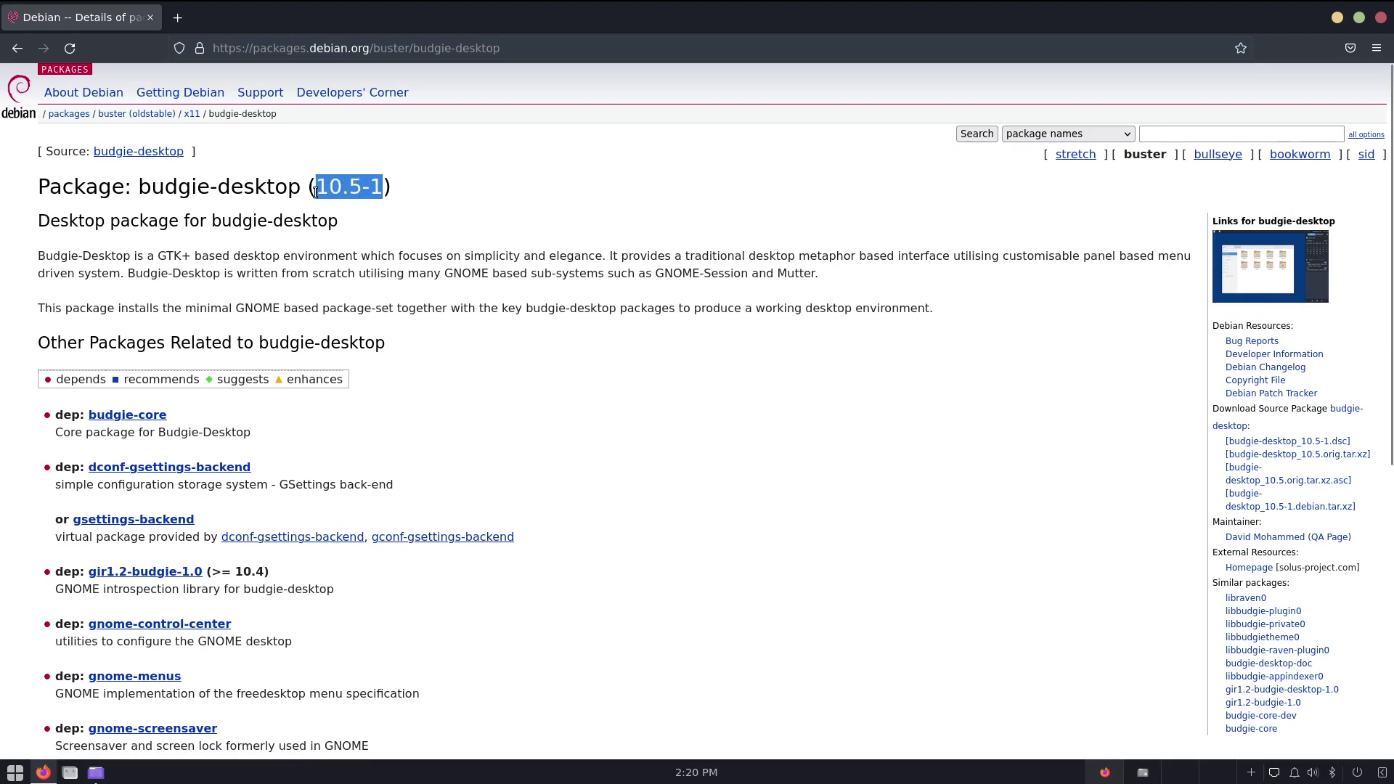
left_click(1307, 155)
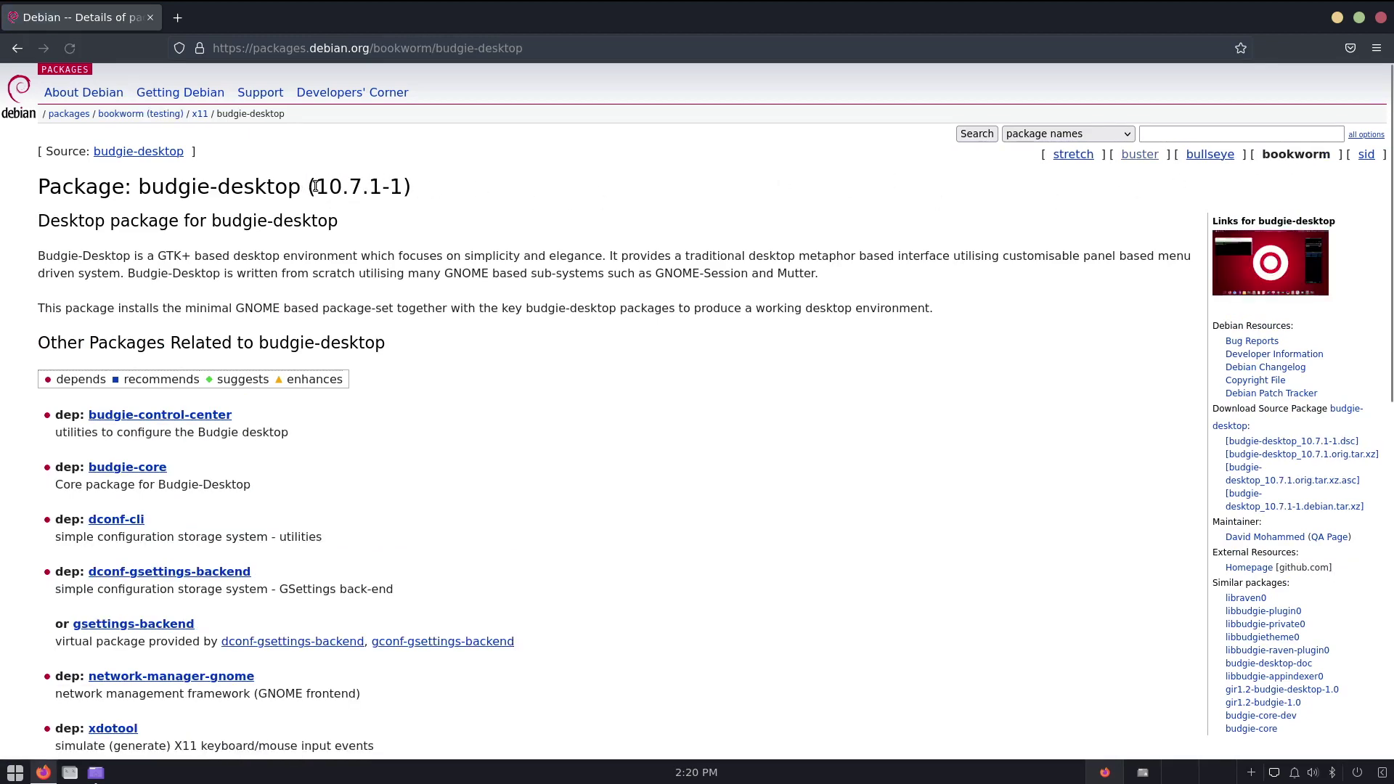
left_click_drag(315, 186, 383, 186)
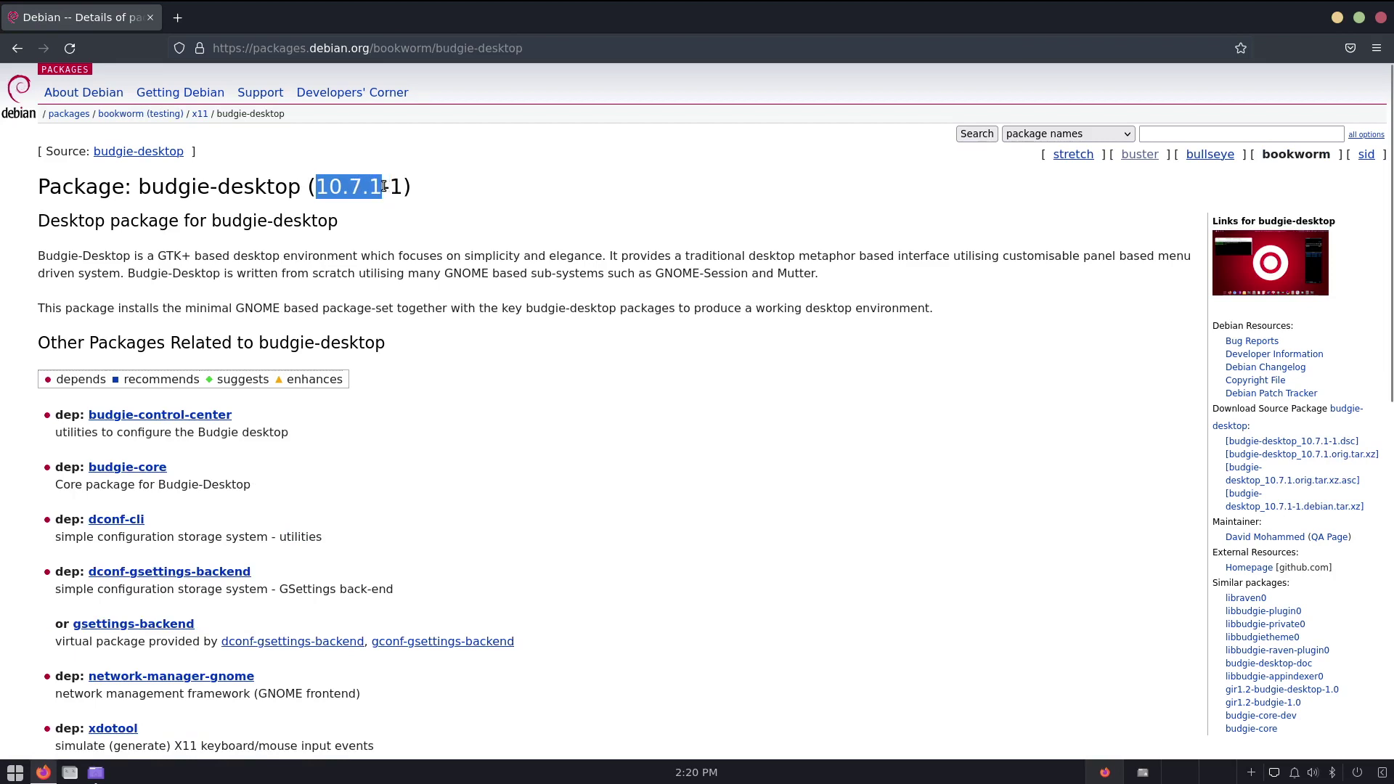
left_click(1365, 160)
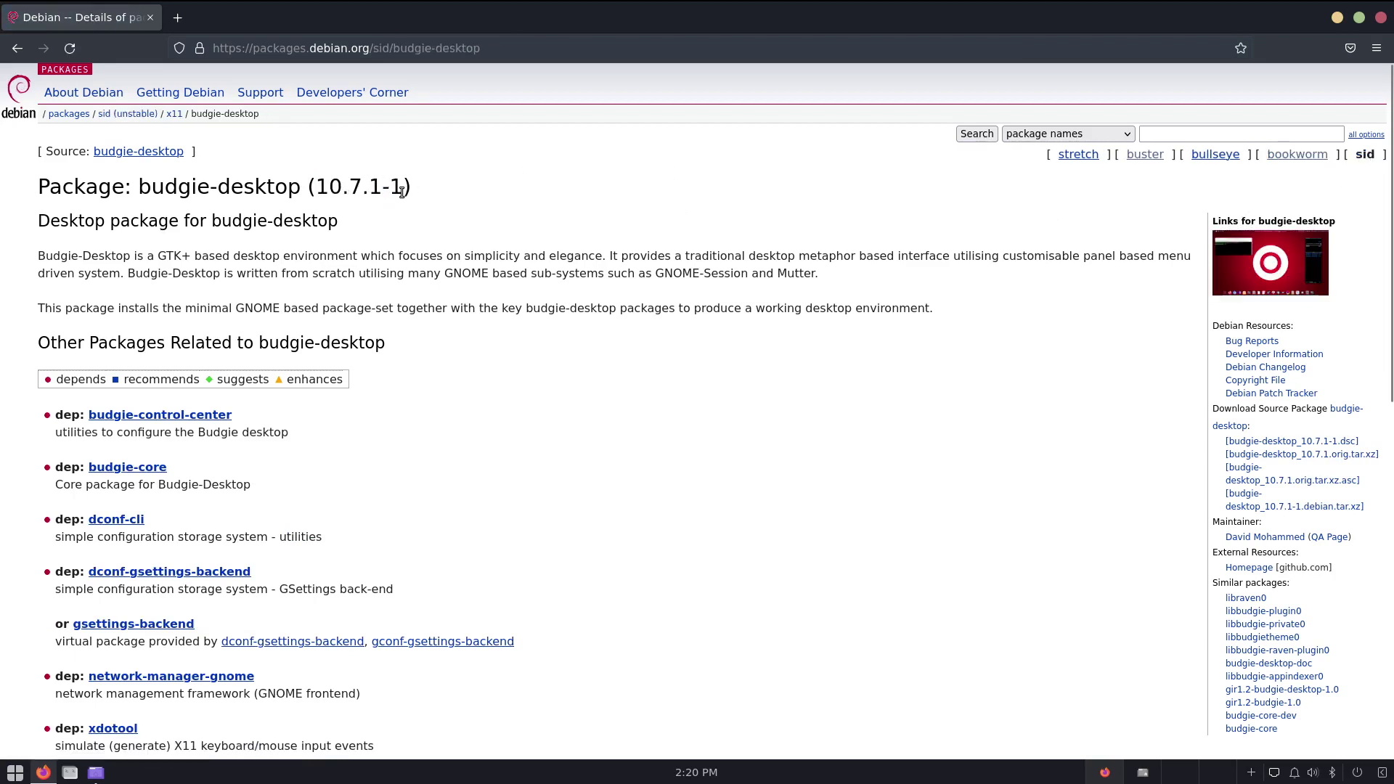
left_click_drag(401, 190, 315, 188)
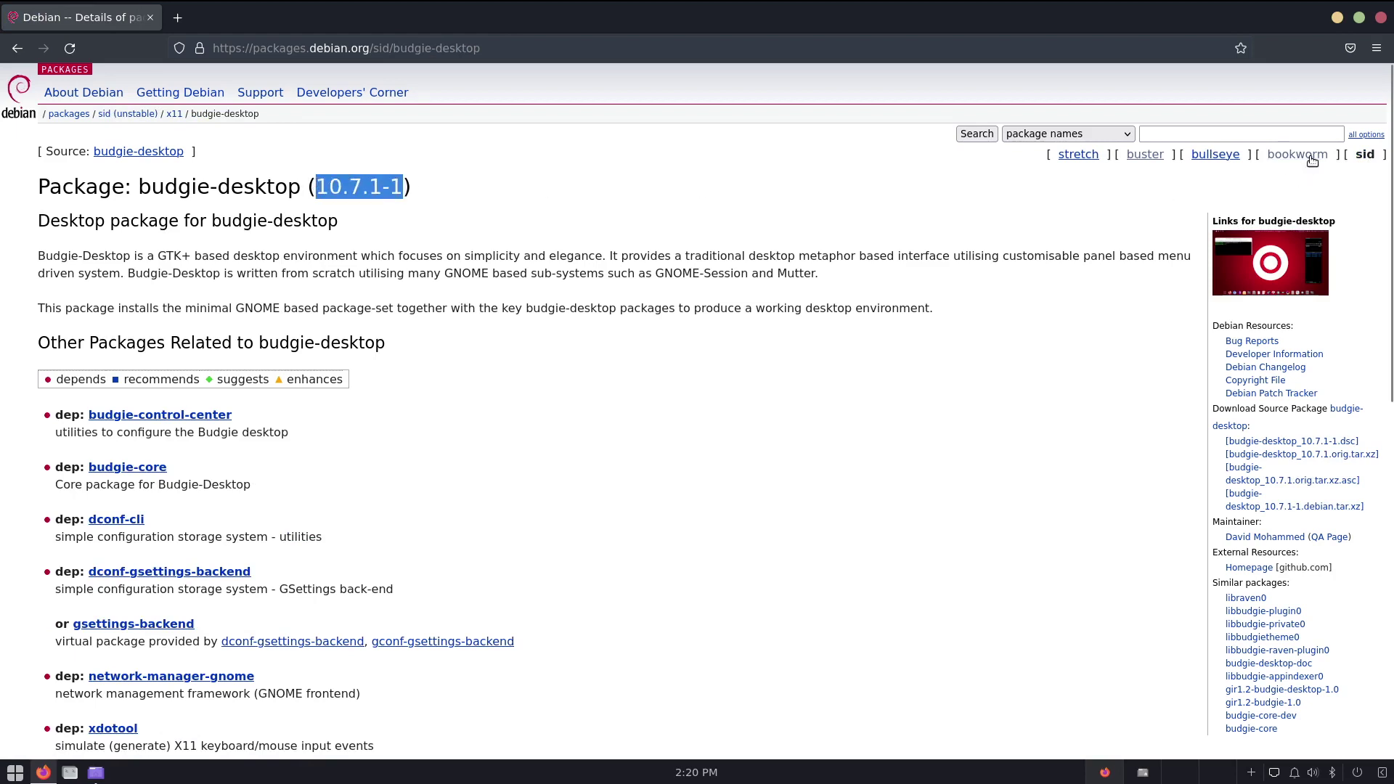